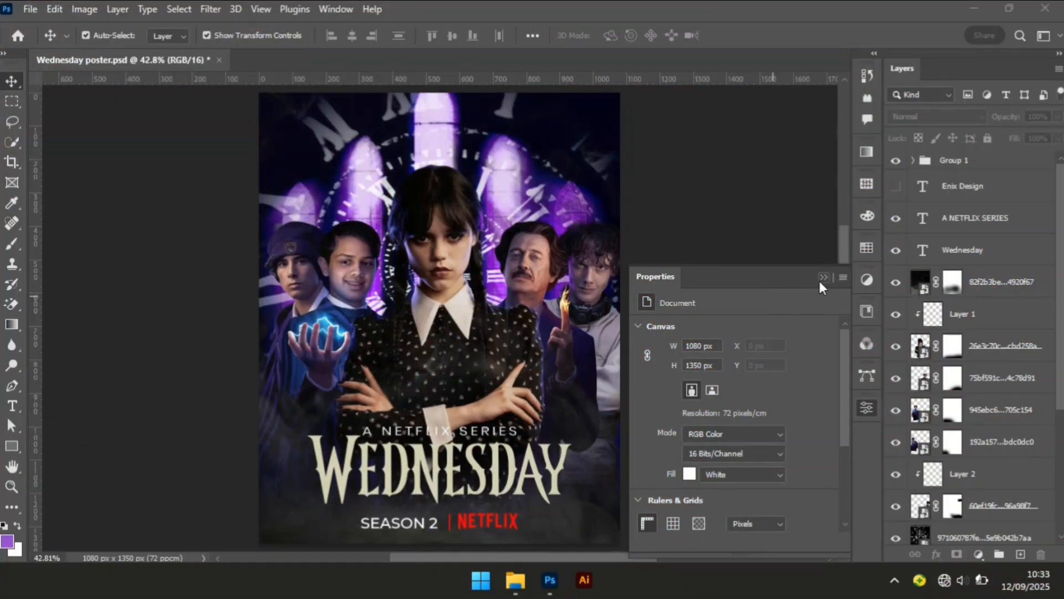
# Start a new document and set its size to 1080 px wide by 1350 px high
pyautogui.click(821, 279)
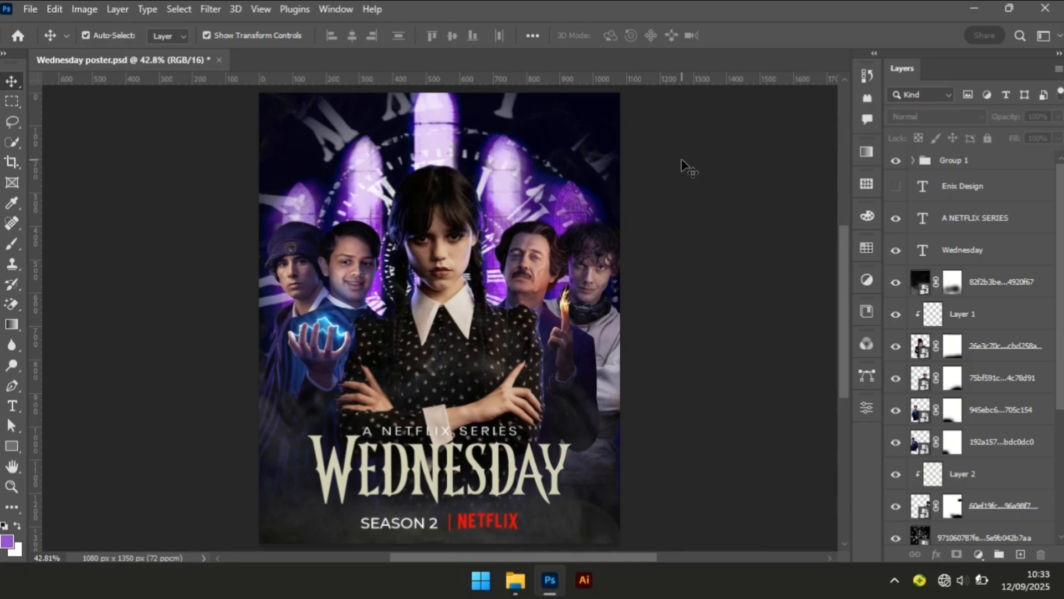
pyautogui.click(25, 10)
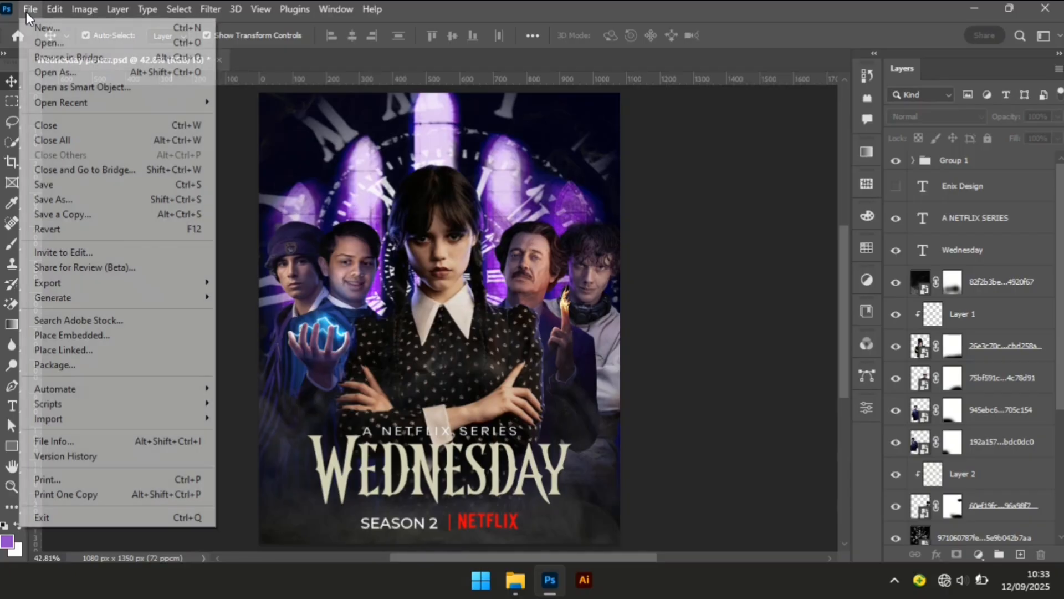
pyautogui.click(40, 22)
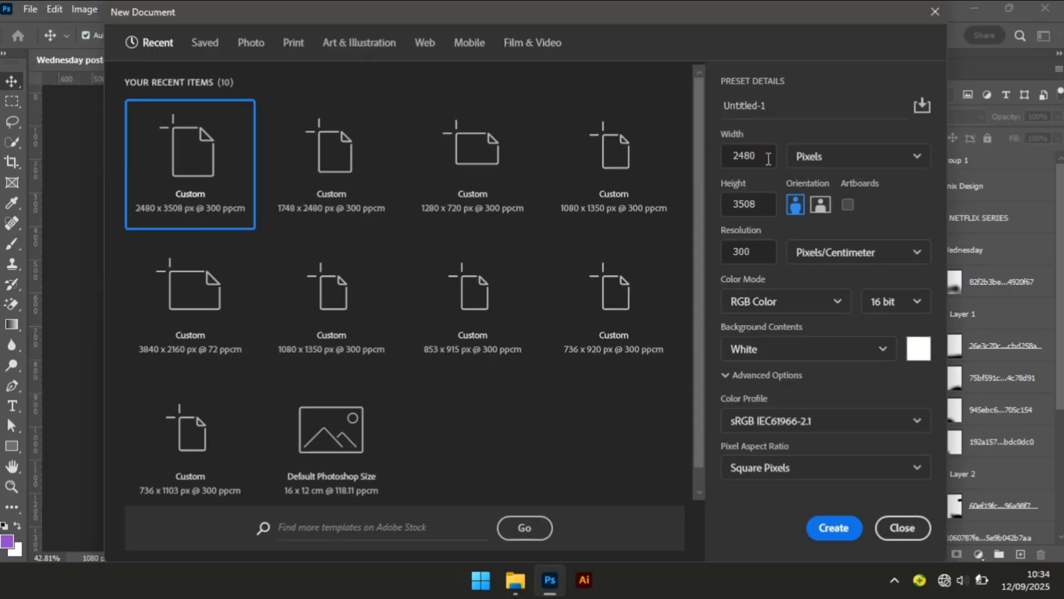
pyautogui.moveTo(764, 159); pyautogui.dragTo(724, 158)
pyautogui.write('10')
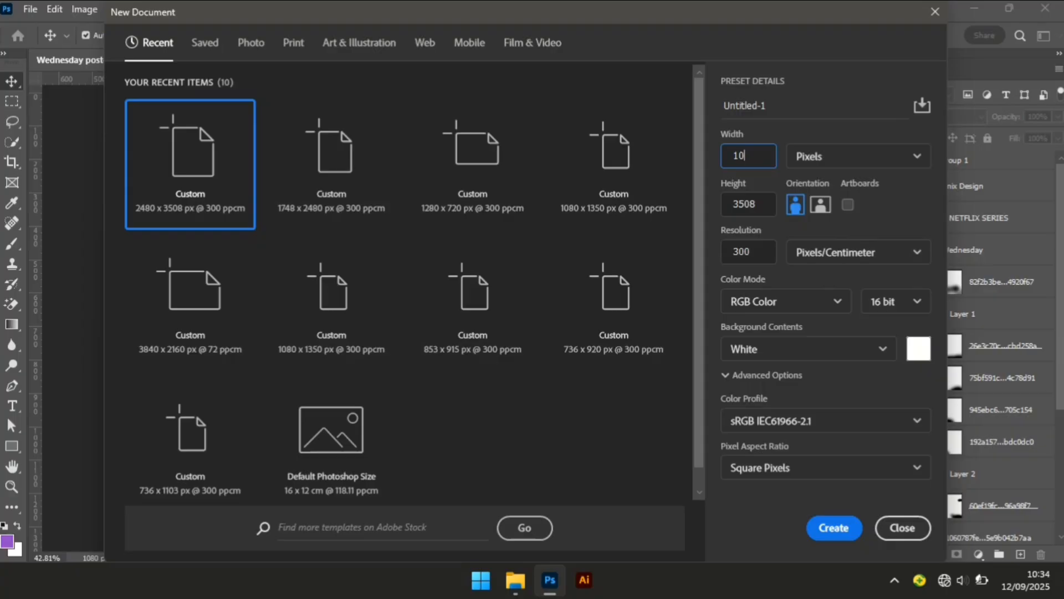
pyautogui.write('80')
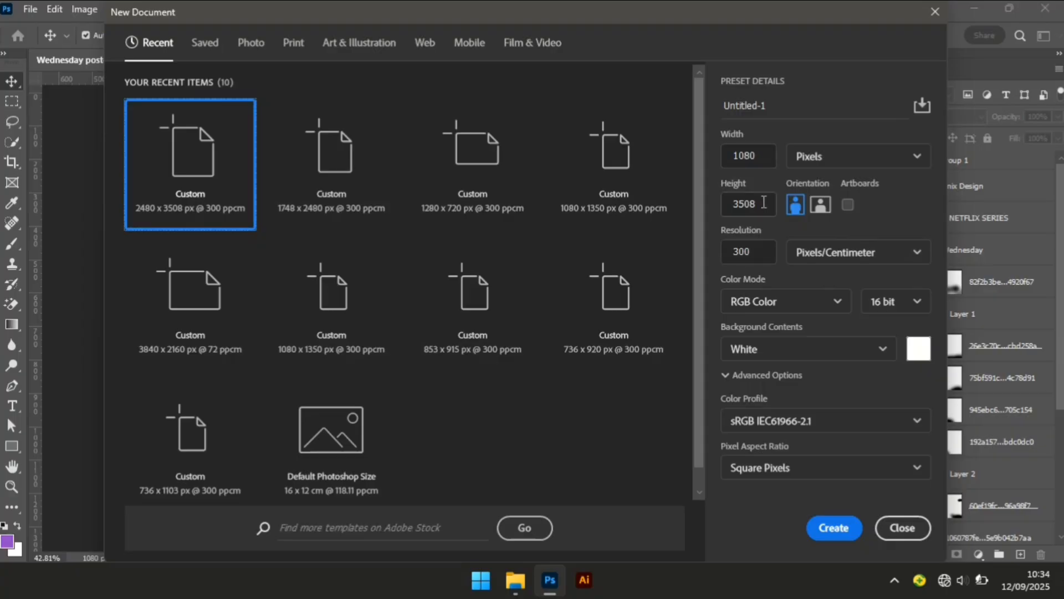
pyautogui.moveTo(764, 202); pyautogui.dragTo(682, 208)
pyautogui.write('13')
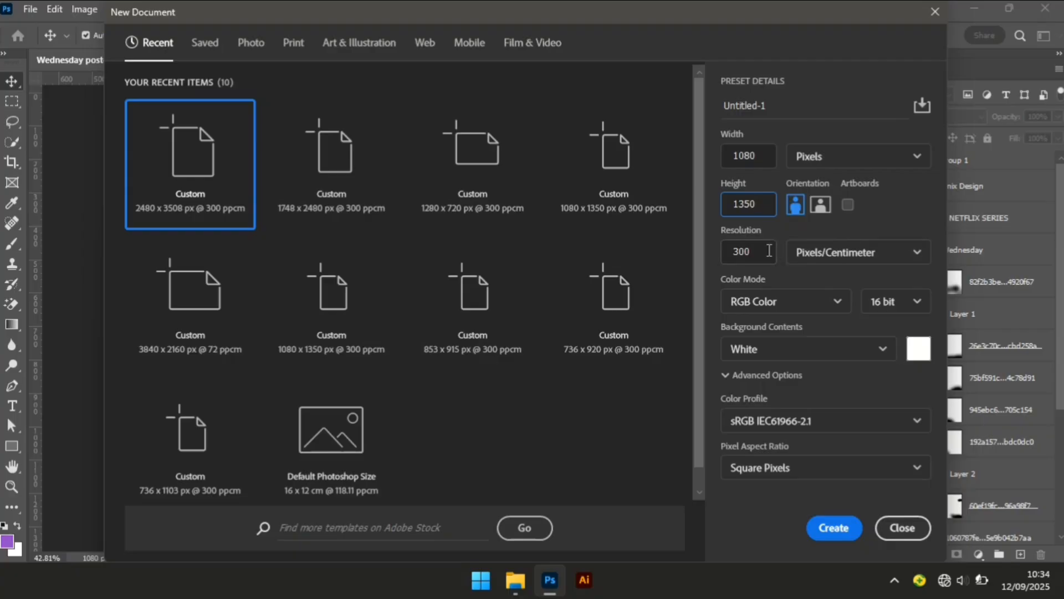
# Set the resolution to 72 pixels/centimeter, keep 16 bit colour depth, and create the document
pyautogui.click(687, 264)
pyautogui.moveTo(759, 250); pyautogui.dragTo(693, 251)
pyautogui.write('72')
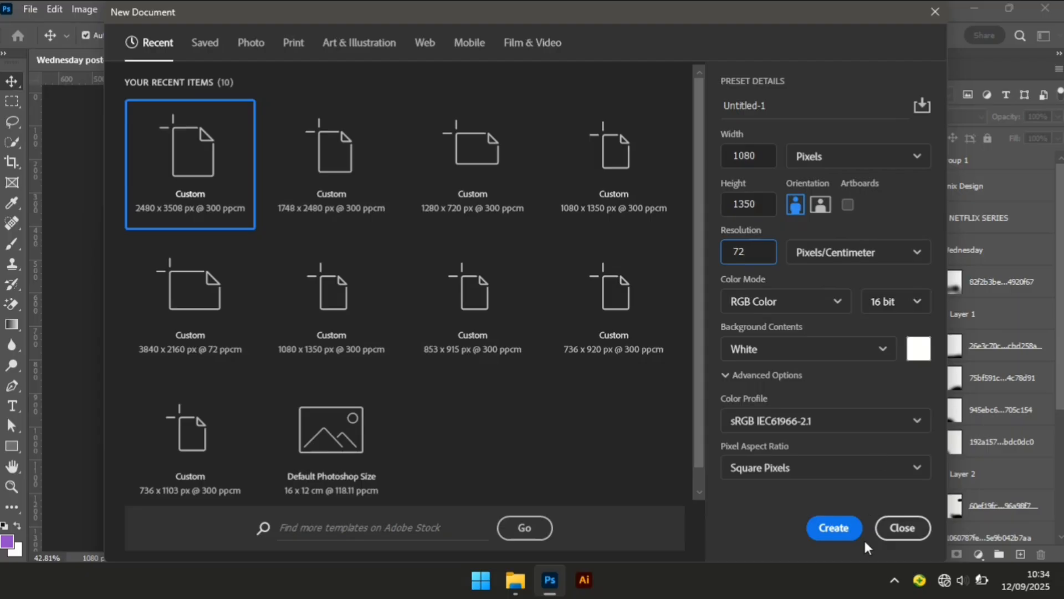
pyautogui.click(911, 302)
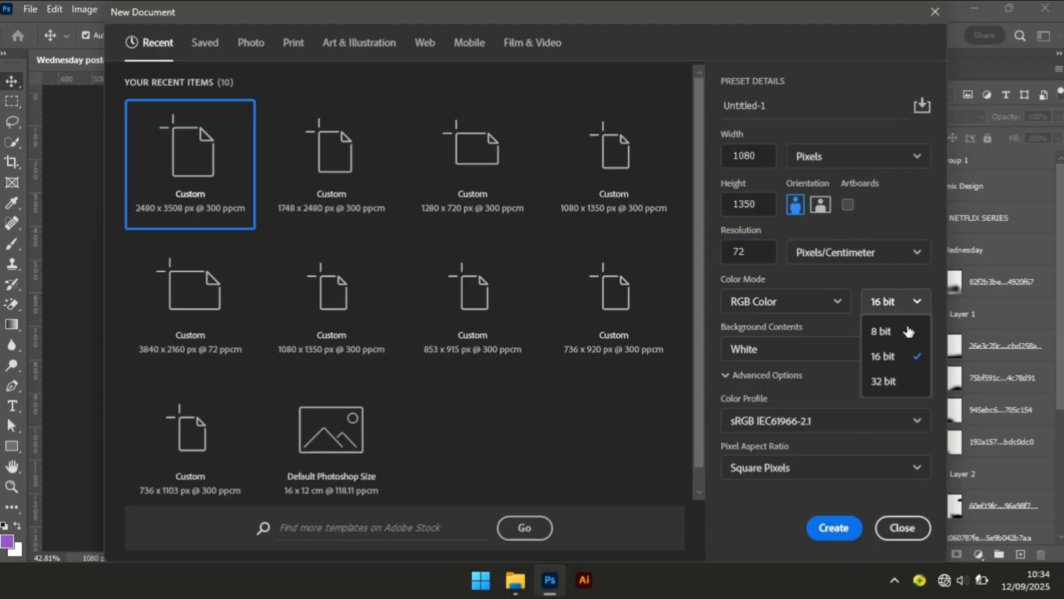
pyautogui.click(907, 364)
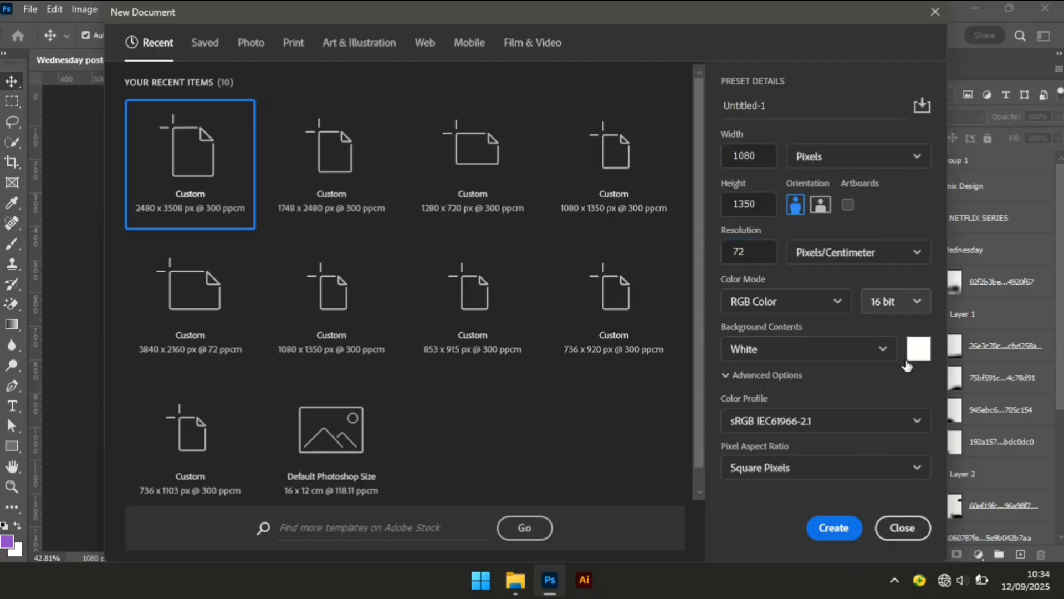
pyautogui.click(834, 528)
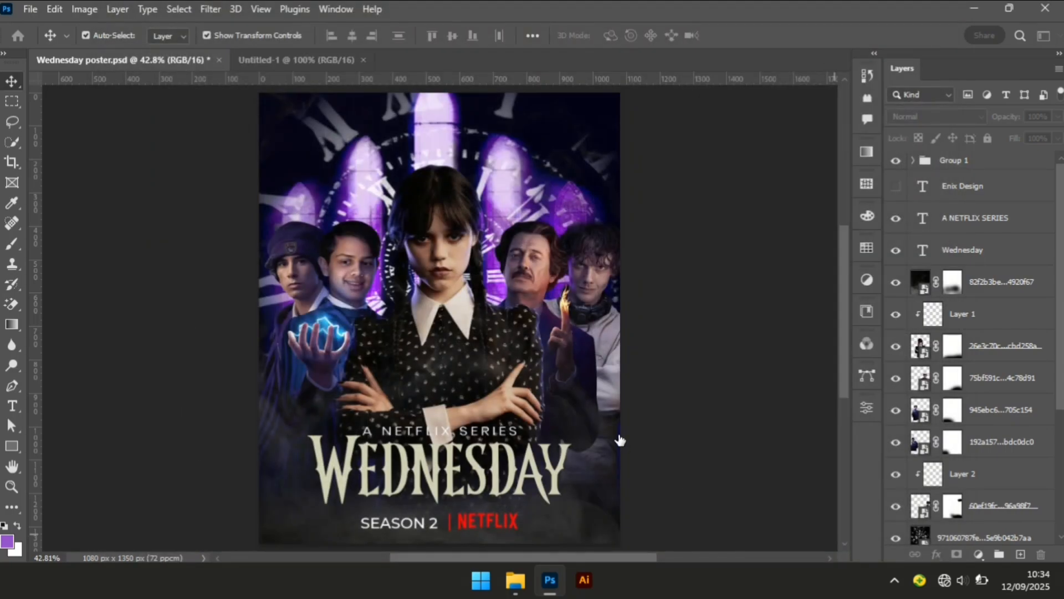
pyautogui.hotkey('ctrl', 'n')
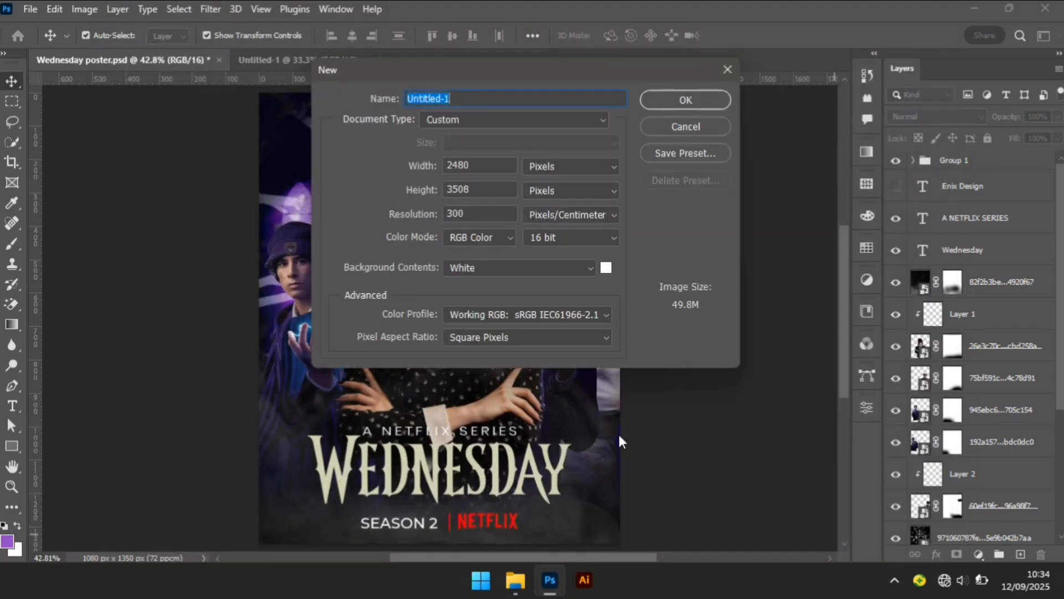
pyautogui.click(687, 123)
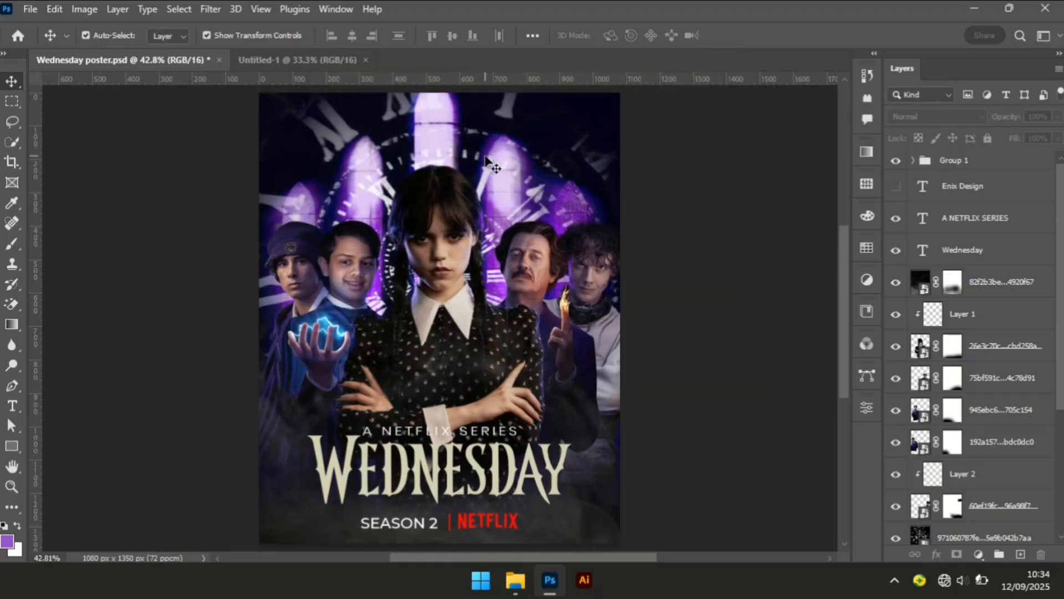
# Switch to the blank Untitled-1 document and fit its canvas on screen
pyautogui.click(324, 60)
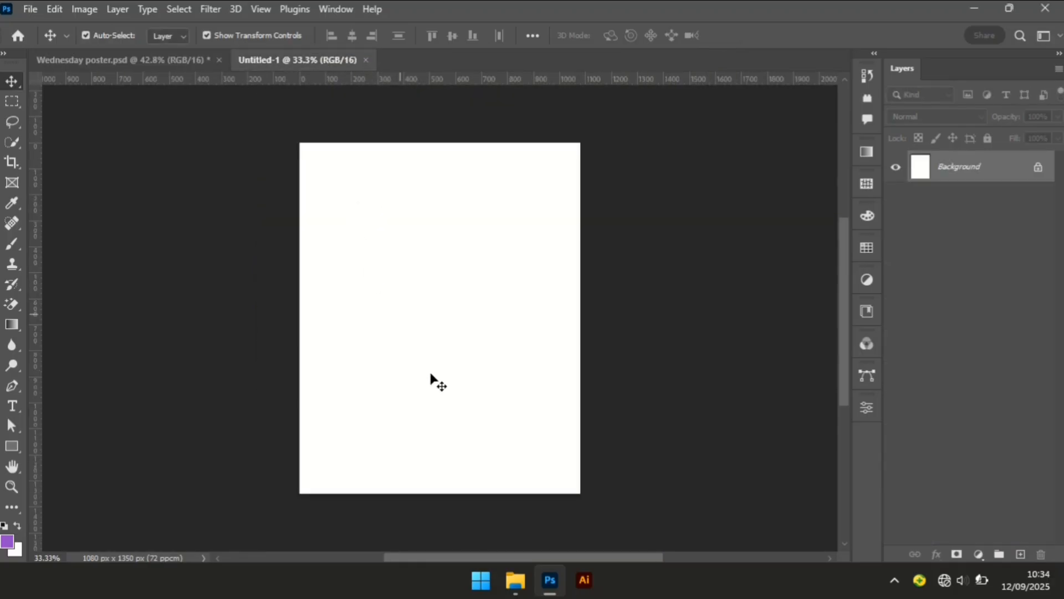
pyautogui.press('z')
pyautogui.rightClick(442, 387)
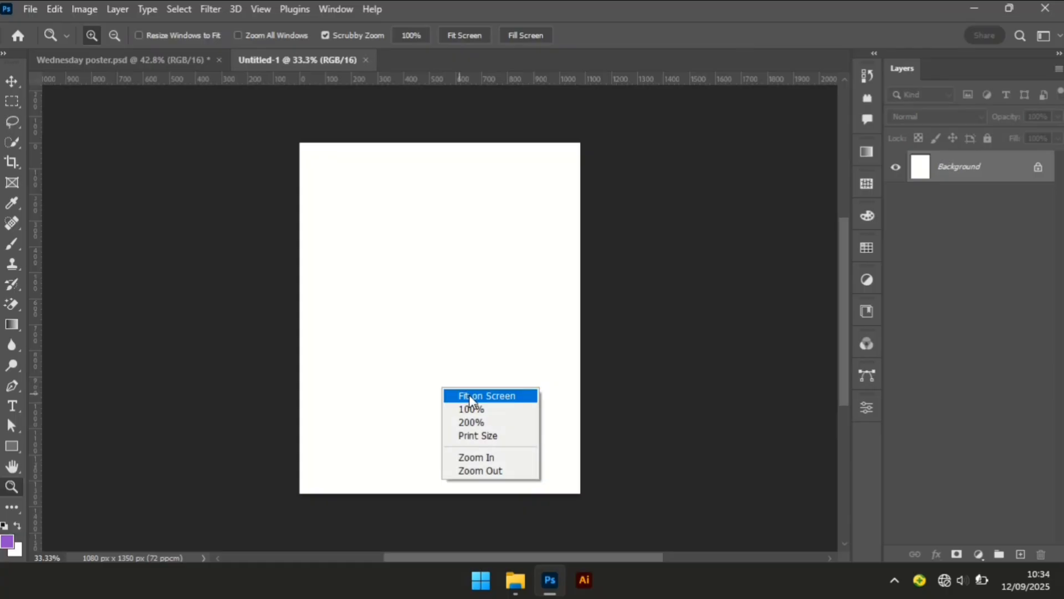
pyautogui.click(450, 394)
pyautogui.moveTo(459, 443); pyautogui.dragTo(445, 438)
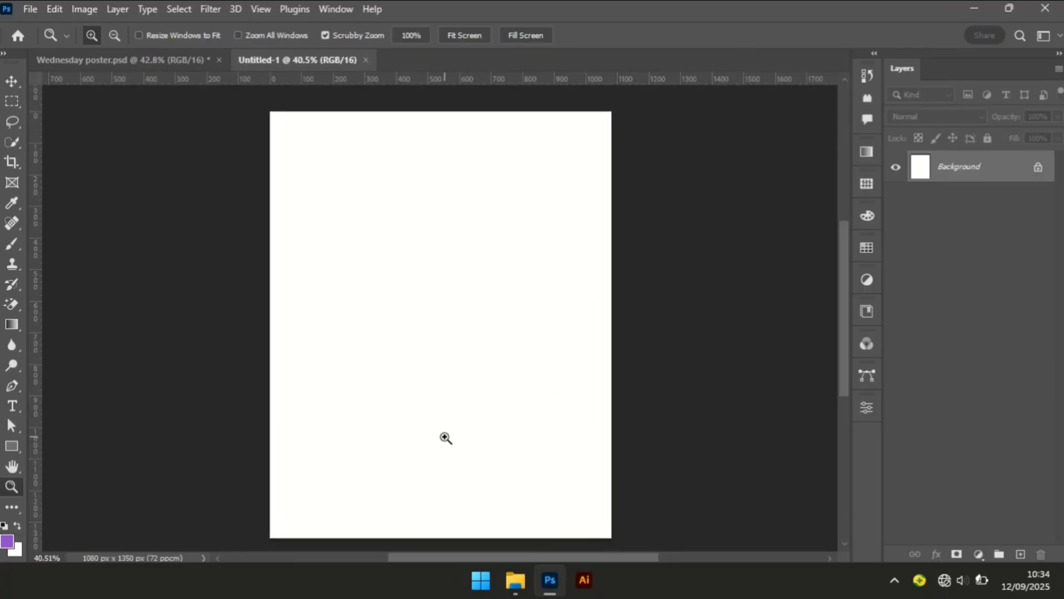
pyautogui.press('v')
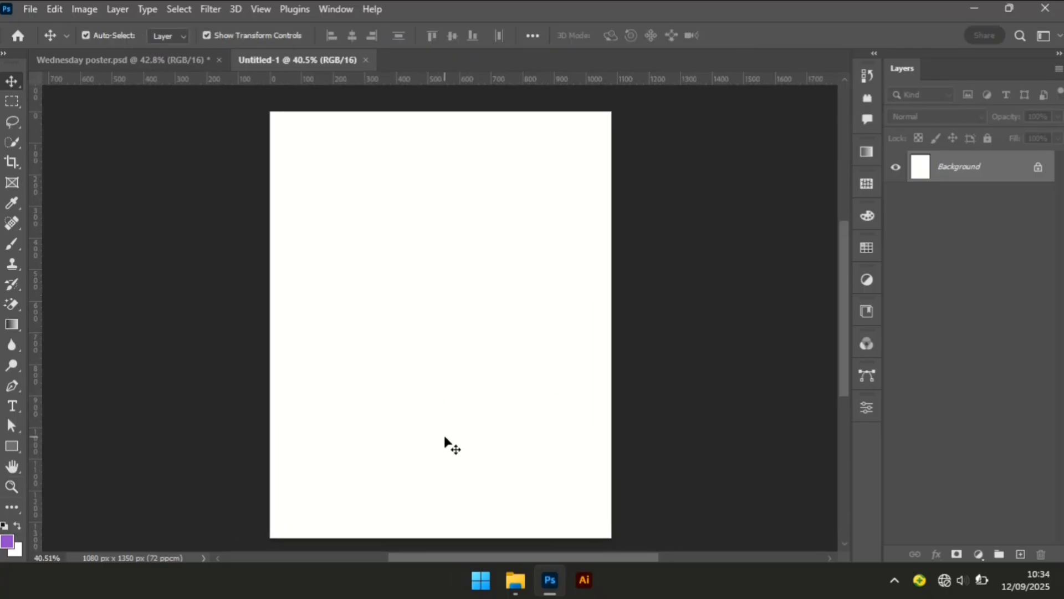
# Reset the foreground and background colours to default, and place the dark texture image 371de4fb763a972a0ff6ccebfd3139ab.jpg from the Documents folder in the document
pyautogui.click(4, 527)
pyautogui.click(515, 581)
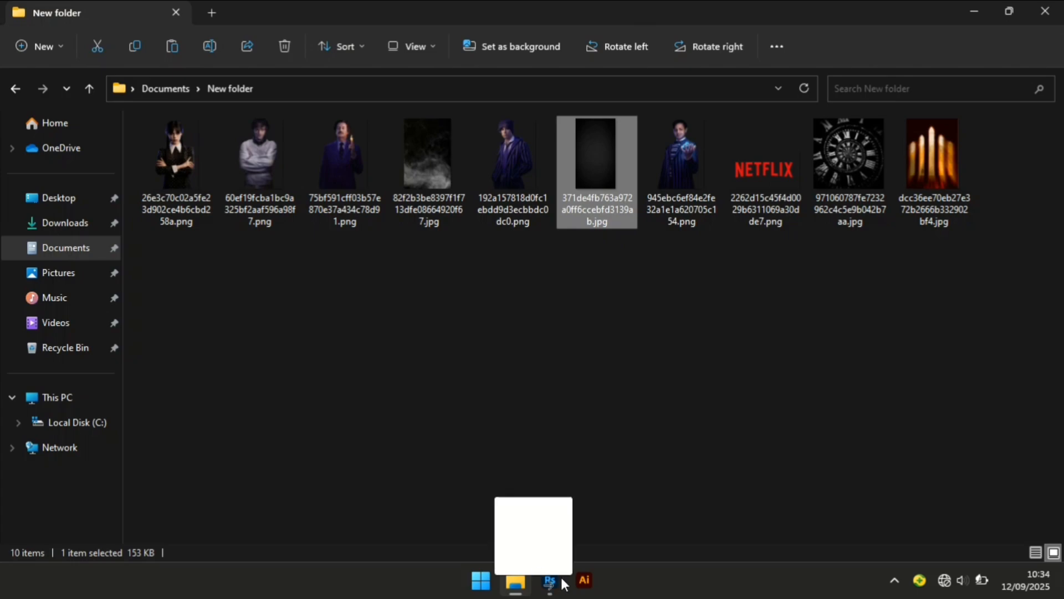
pyautogui.moveTo(550, 581); pyautogui.dragTo(435, 255)
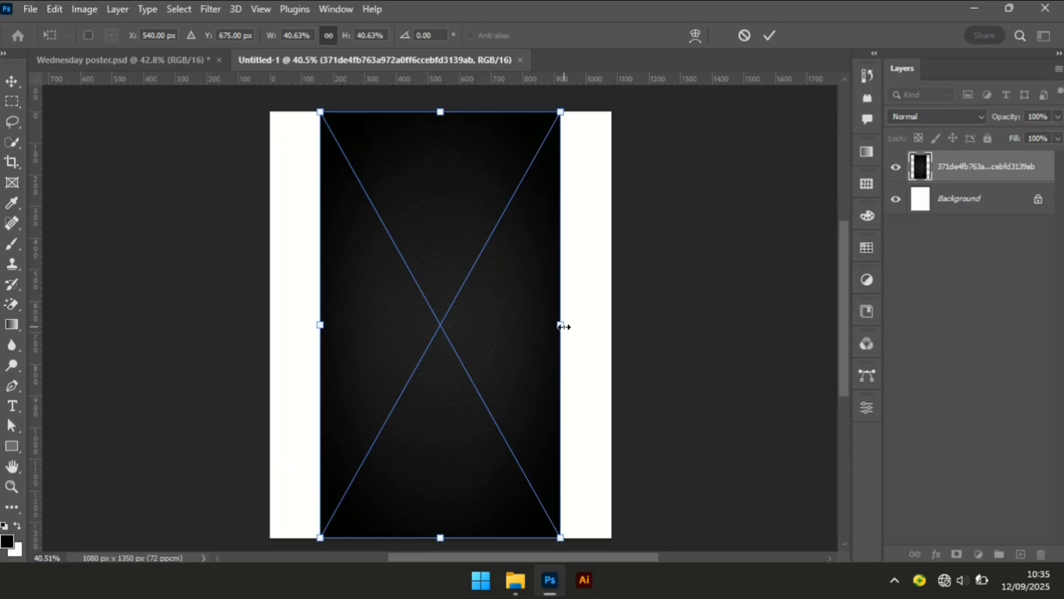
# Scale the placed dark texture proportionally past both side edges so it covers the whole canvas
pyautogui.moveTo(565, 327); pyautogui.dragTo(627, 328)
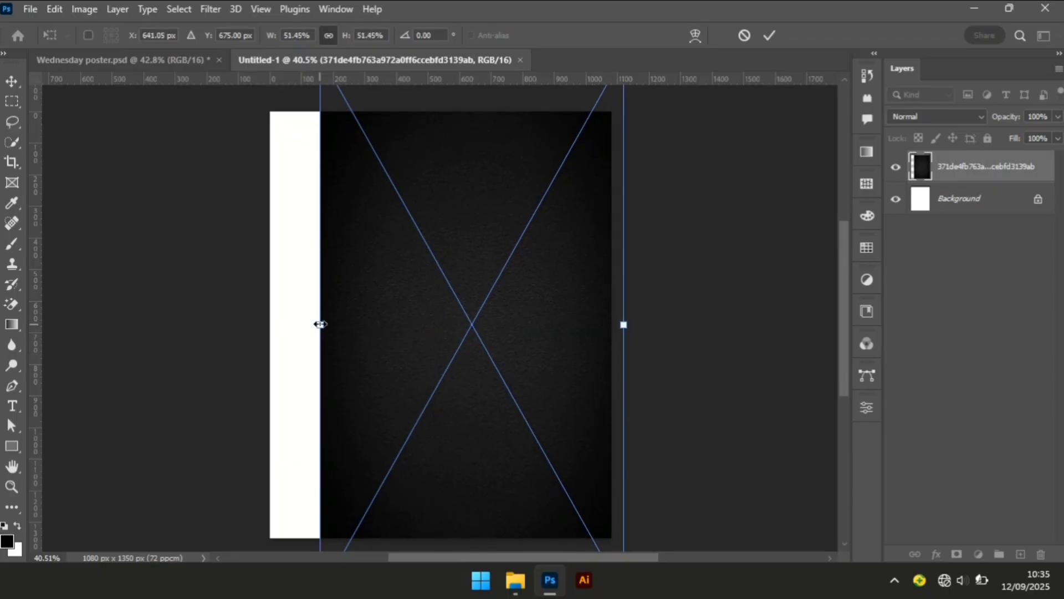
pyautogui.moveTo(320, 325); pyautogui.dragTo(256, 326)
pyautogui.press('Return')
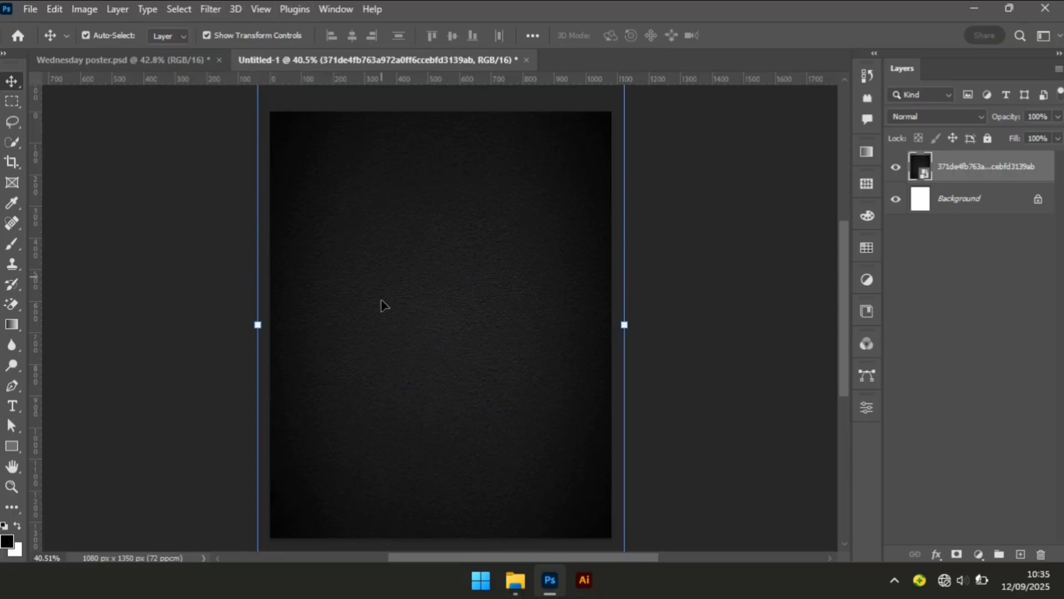
# Apply a Gaussian Blur with a radius of 40 pixels to the dark texture layer
pyautogui.click(211, 9)
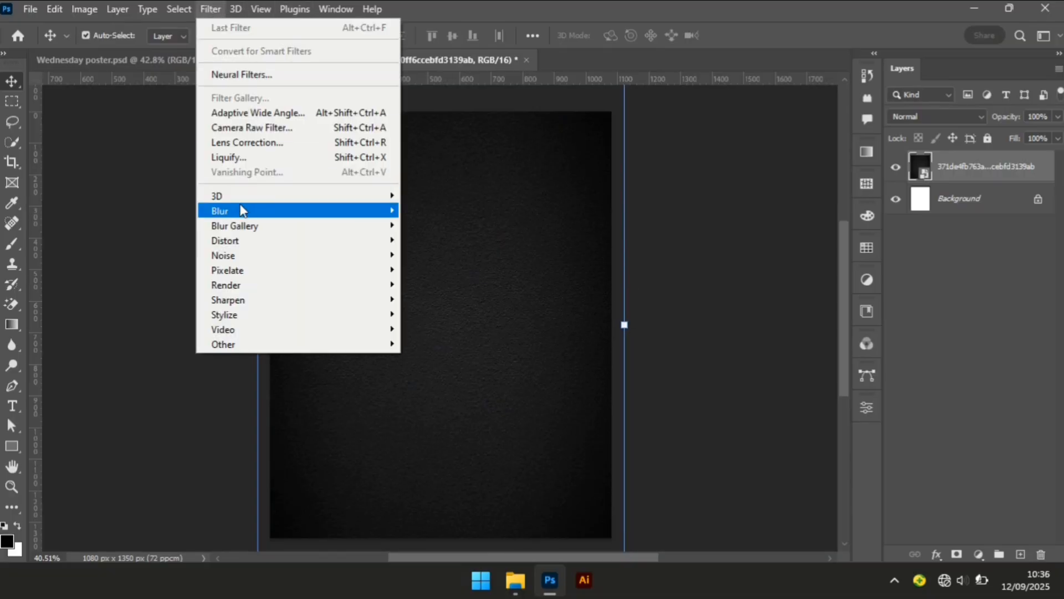
pyautogui.moveTo(294, 211)
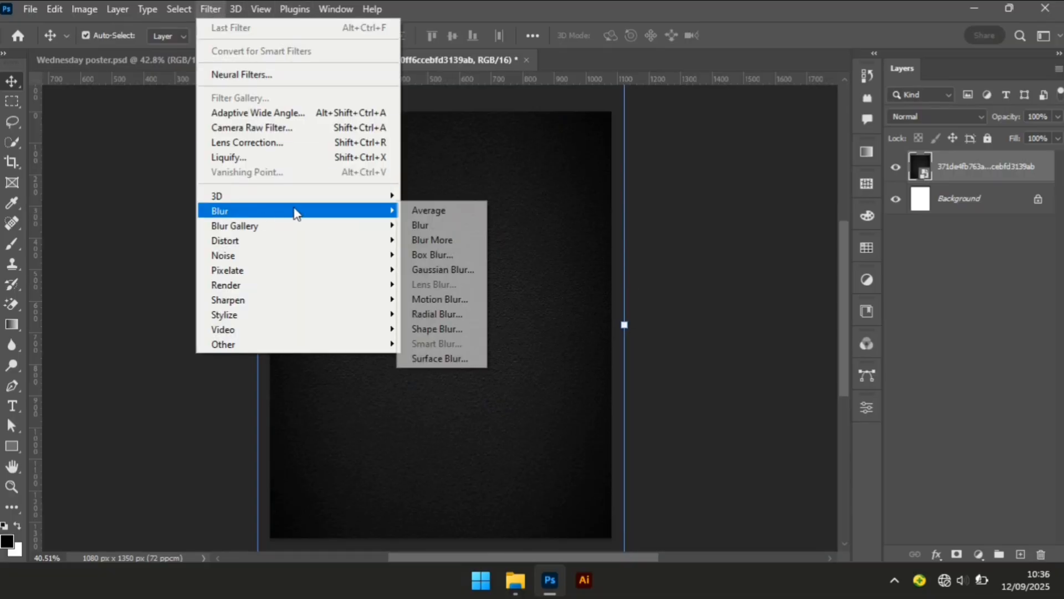
pyautogui.click(441, 268)
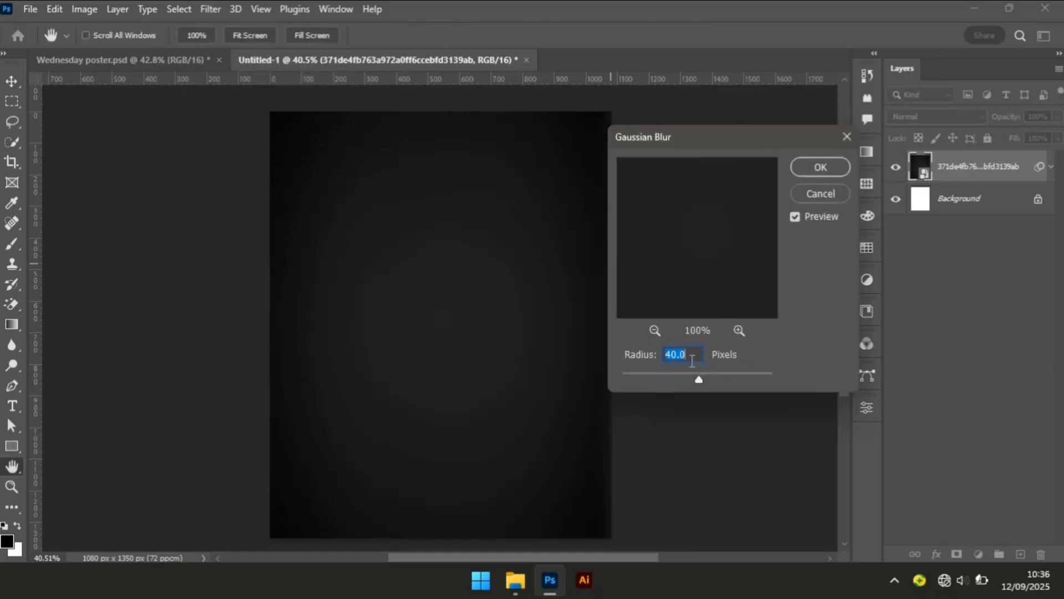
pyautogui.write('40')
pyautogui.press('Return')
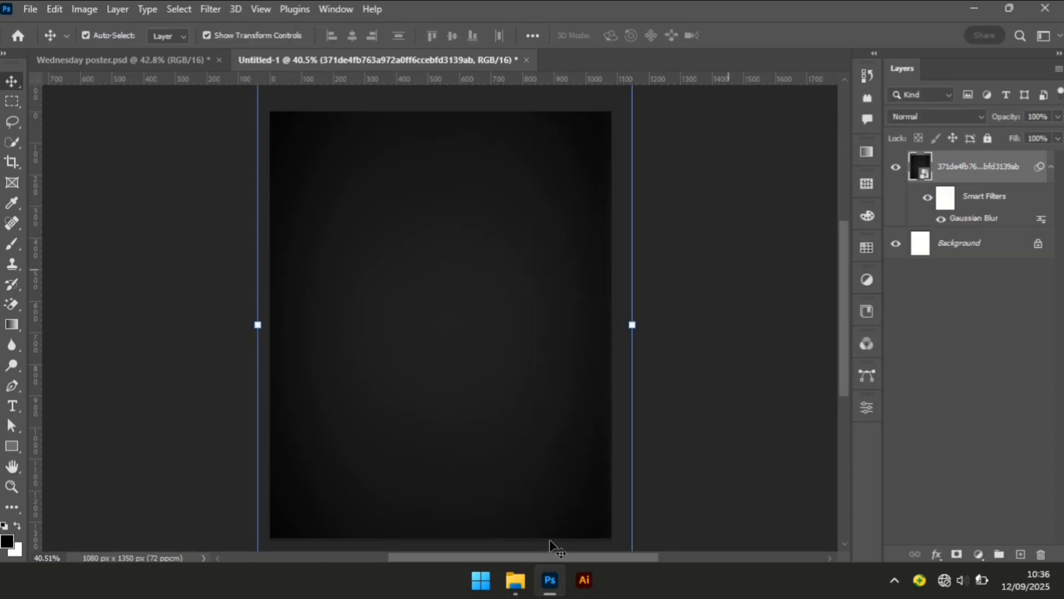
# Place the arched windows image dcc36ee70eb27e372b2666b332902bf4.jpg from the Documents folder above the blurred texture
pyautogui.click(685, 480)
pyautogui.click(515, 581)
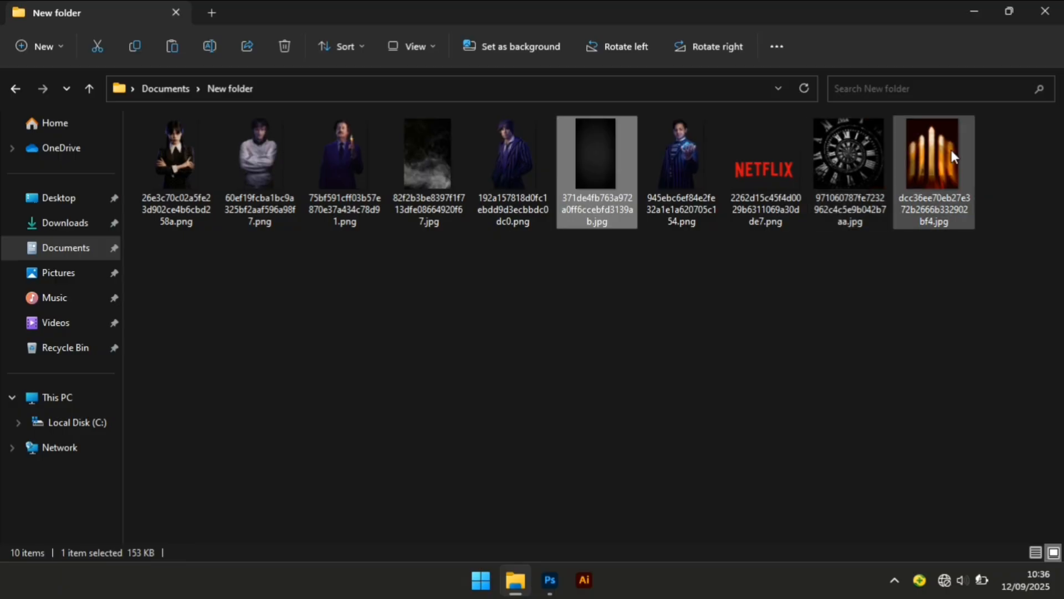
pyautogui.click(933, 141)
pyautogui.moveTo(900, 179); pyautogui.dragTo(484, 397)
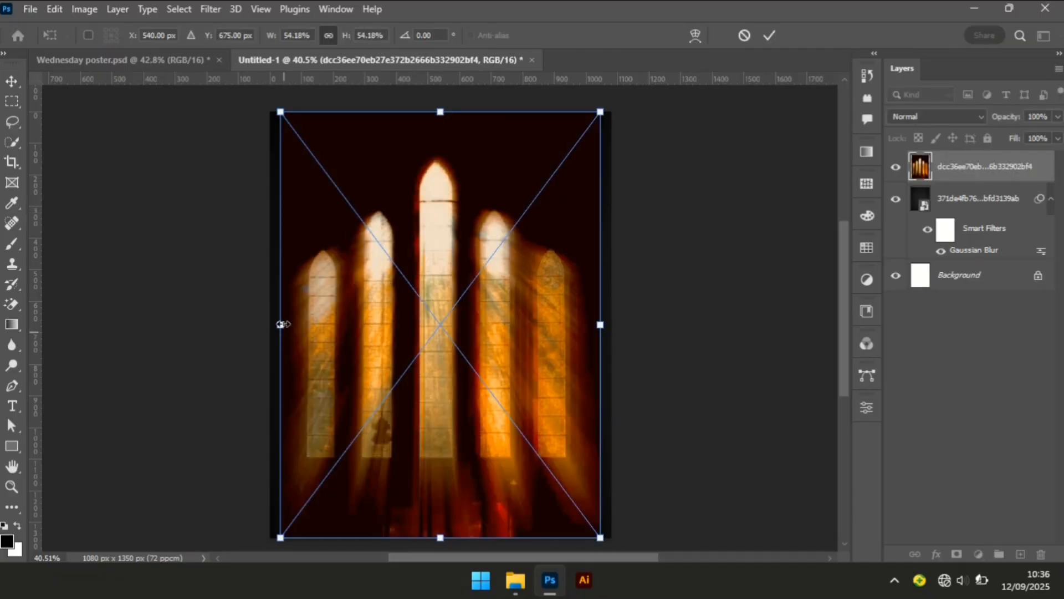
# Scale the windows image to about 57.8% to match the canvas width, and move it up until the tallest window nears the canvas top
pyautogui.moveTo(273, 326); pyautogui.dragTo(274, 327)
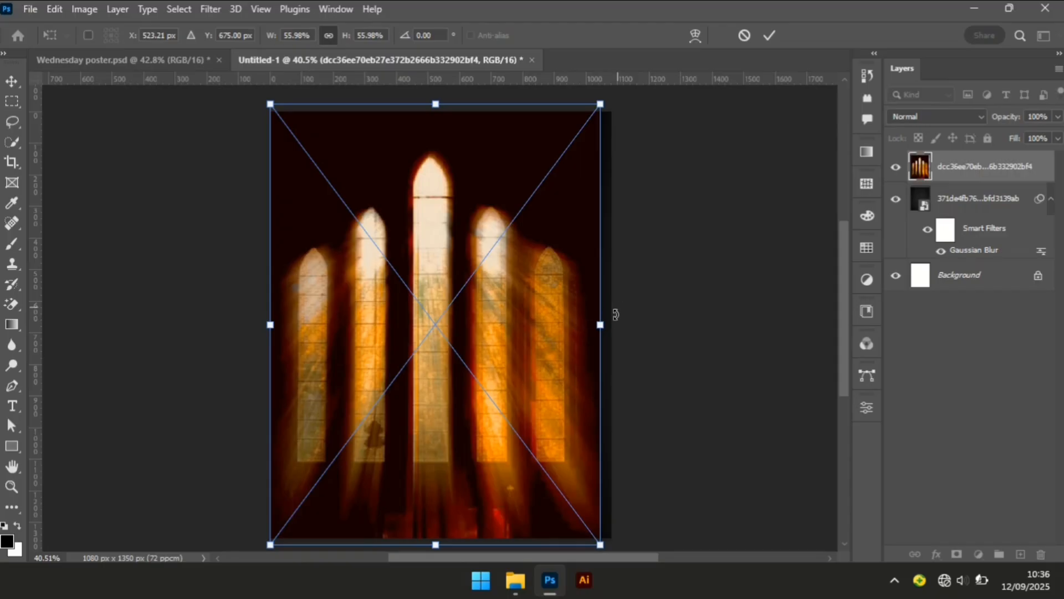
pyautogui.moveTo(601, 327); pyautogui.dragTo(608, 328)
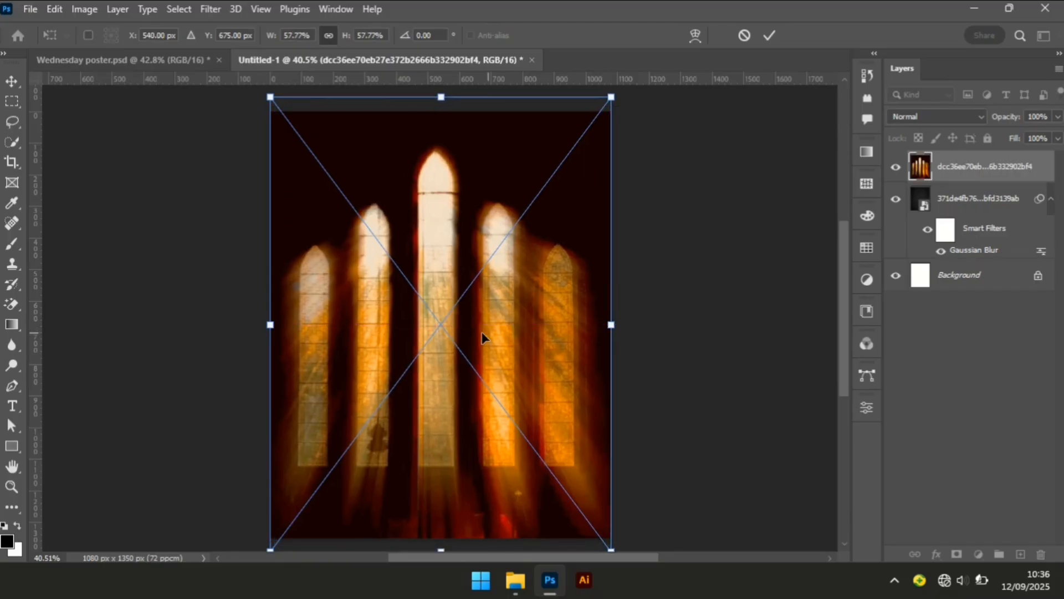
pyautogui.moveTo(468, 331); pyautogui.dragTo(467, 297)
pyautogui.press('Return')
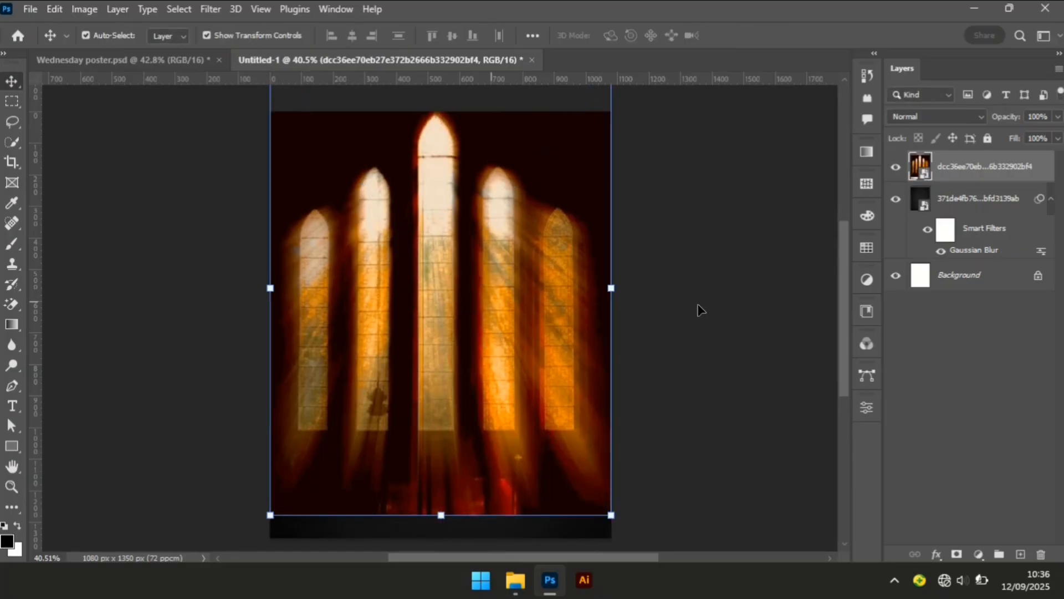
# Add a layer mask to the arched windows layer
pyautogui.click(955, 555)
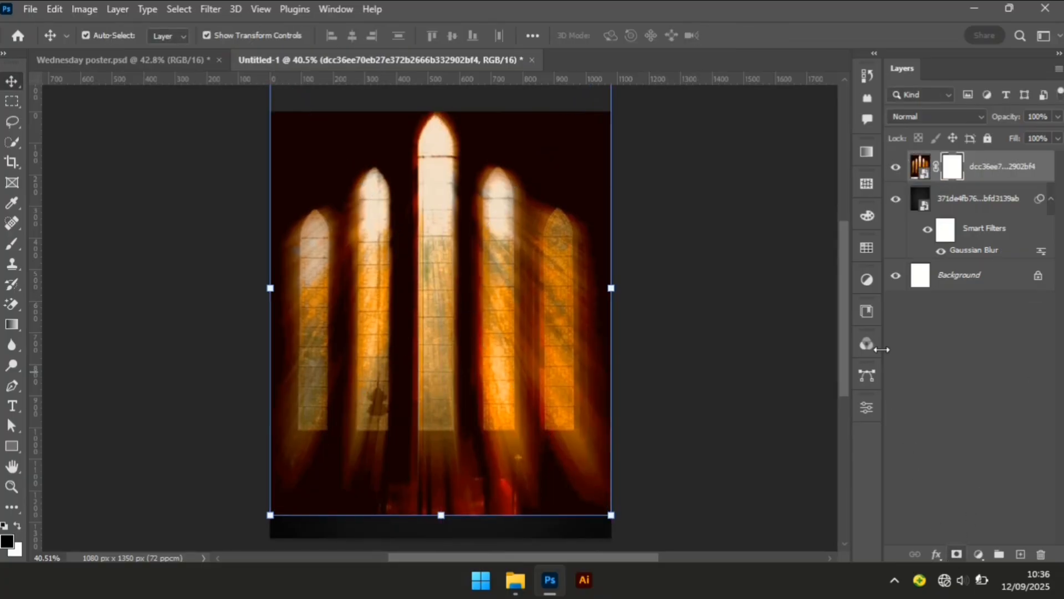
pyautogui.moveTo(842, 370); pyautogui.dragTo(843, 415)
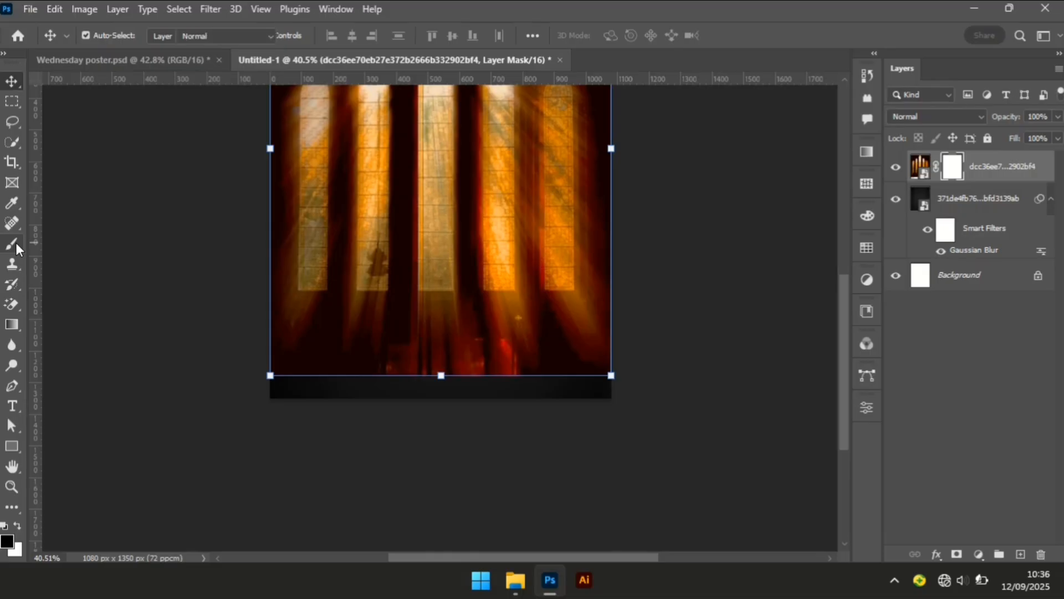
pyautogui.moveTo(16, 242); pyautogui.dragTo(82, 242)
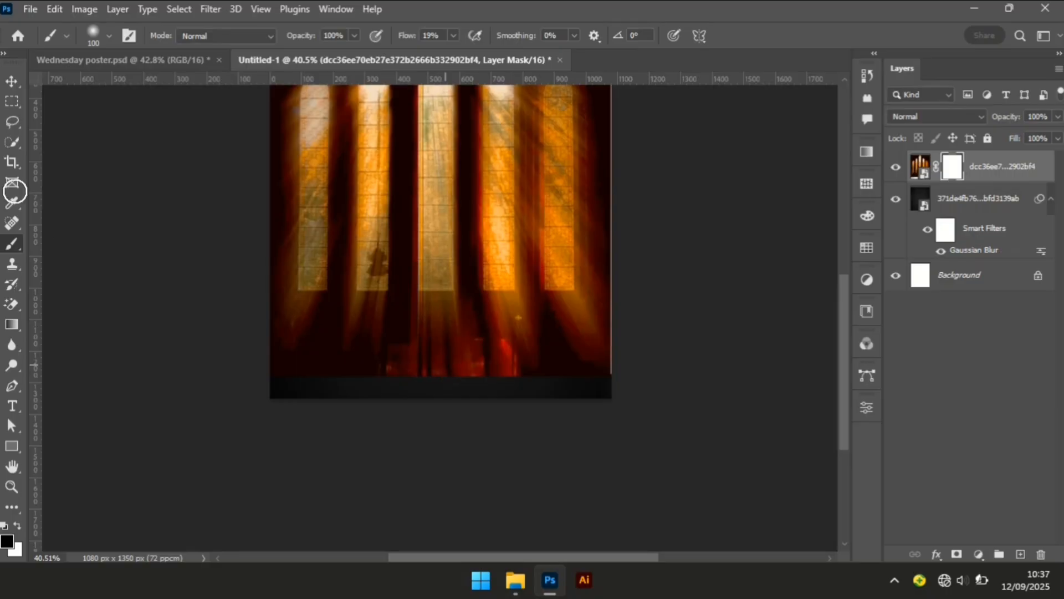
pyautogui.click(11, 82)
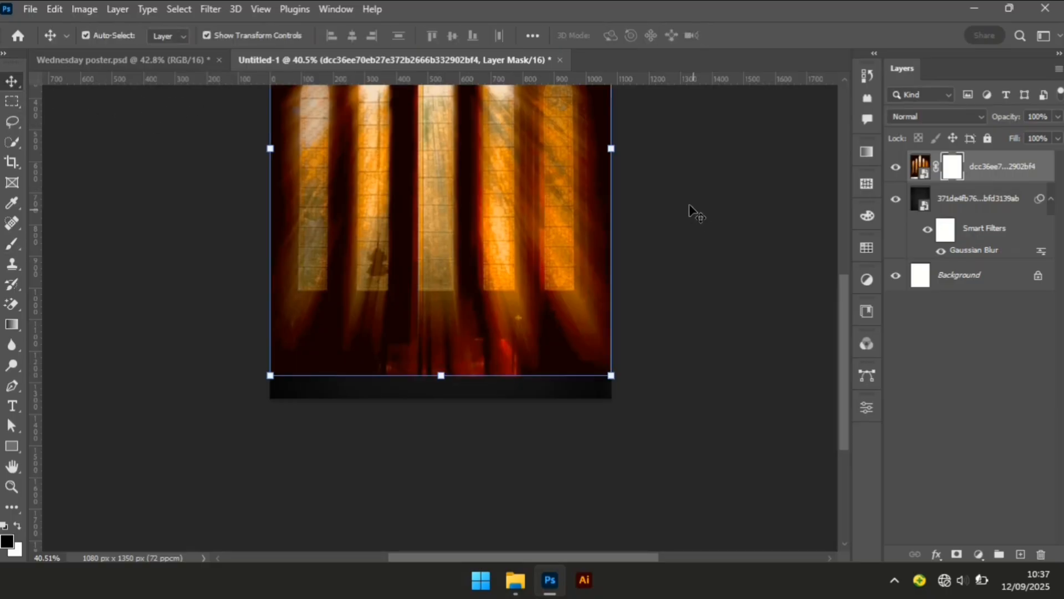
# Enlarge the windows layer to about 103% so it extends past the canvas's right edge
pyautogui.click(611, 148)
pyautogui.moveTo(611, 148); pyautogui.dragTo(620, 148)
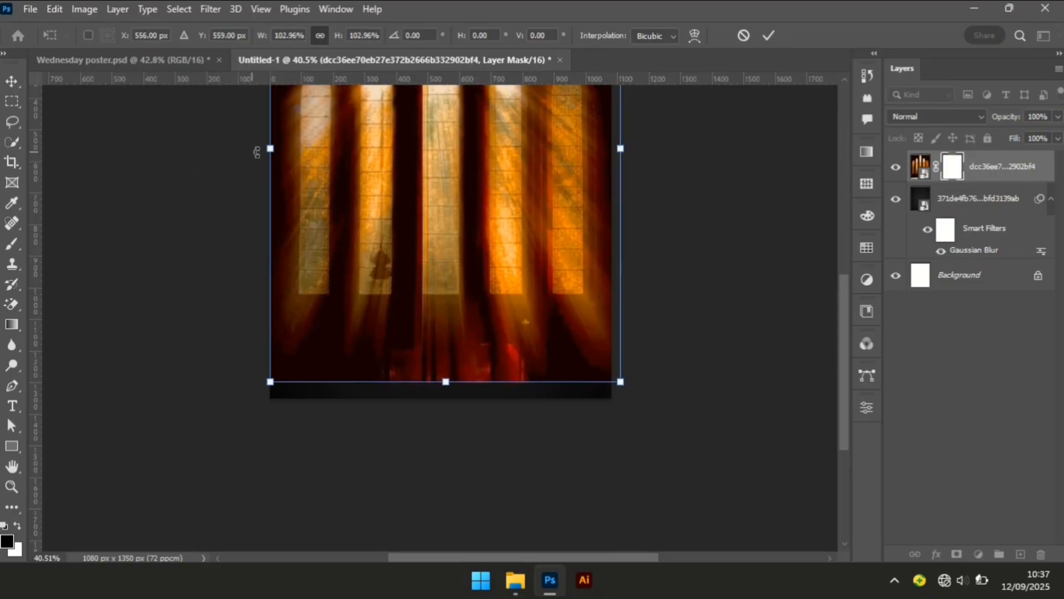
pyautogui.moveTo(270, 148)
pyautogui.mouseDown()
pyautogui.moveTo(257, 147)
pyautogui.moveTo(266, 145)
pyautogui.mouseUp()
pyautogui.press('Return')
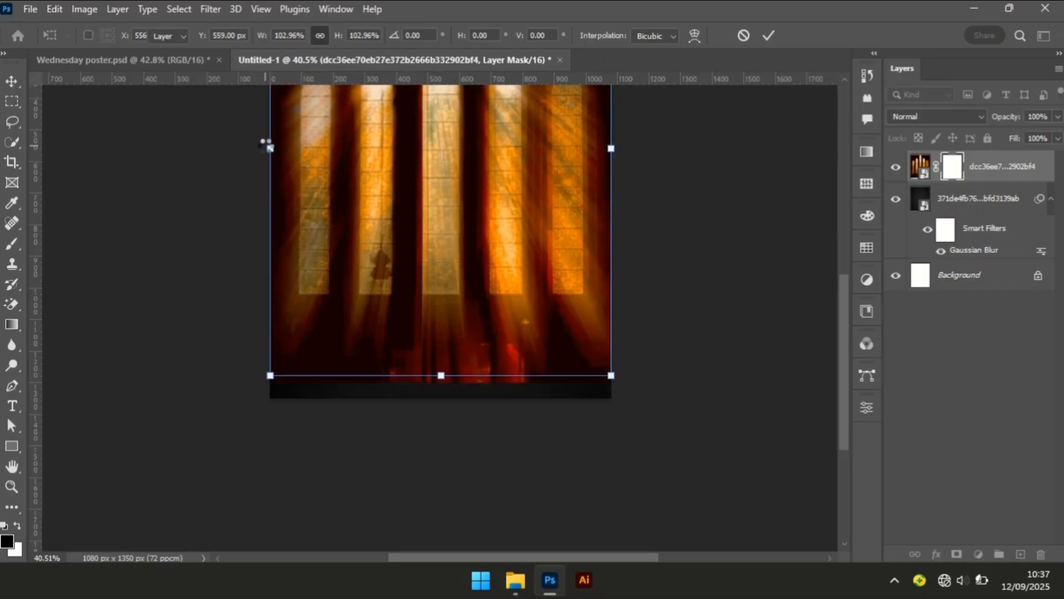
# Paint black on the windows layer's mask with a 600 px brush at 91% flow, fading its lower edge into the dark texture
pyautogui.press('b')
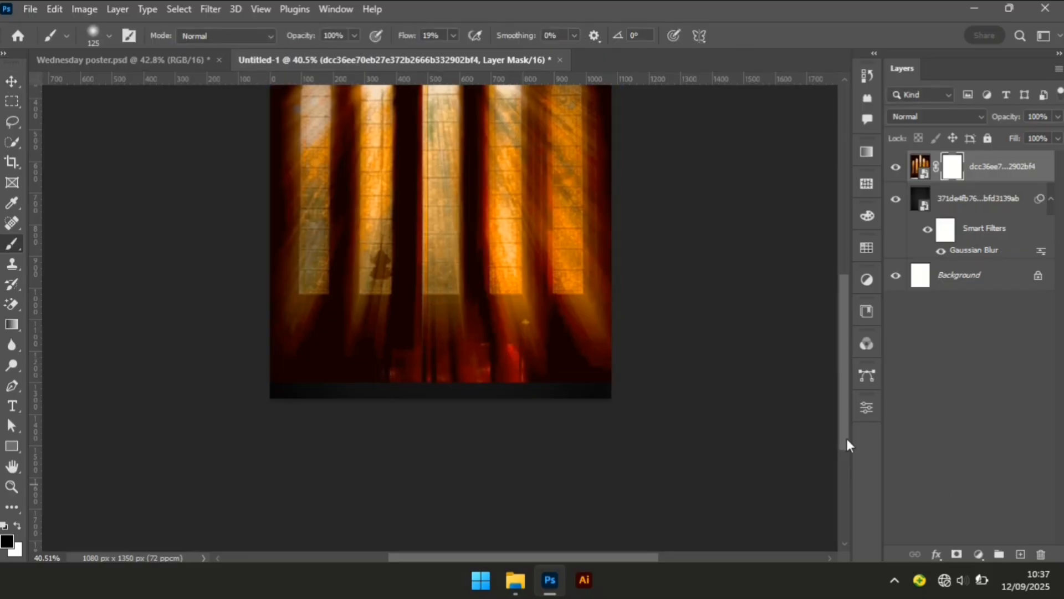
pyautogui.moveTo(847, 438); pyautogui.dragTo(845, 382)
pyautogui.scroll(-5, 844, 418)
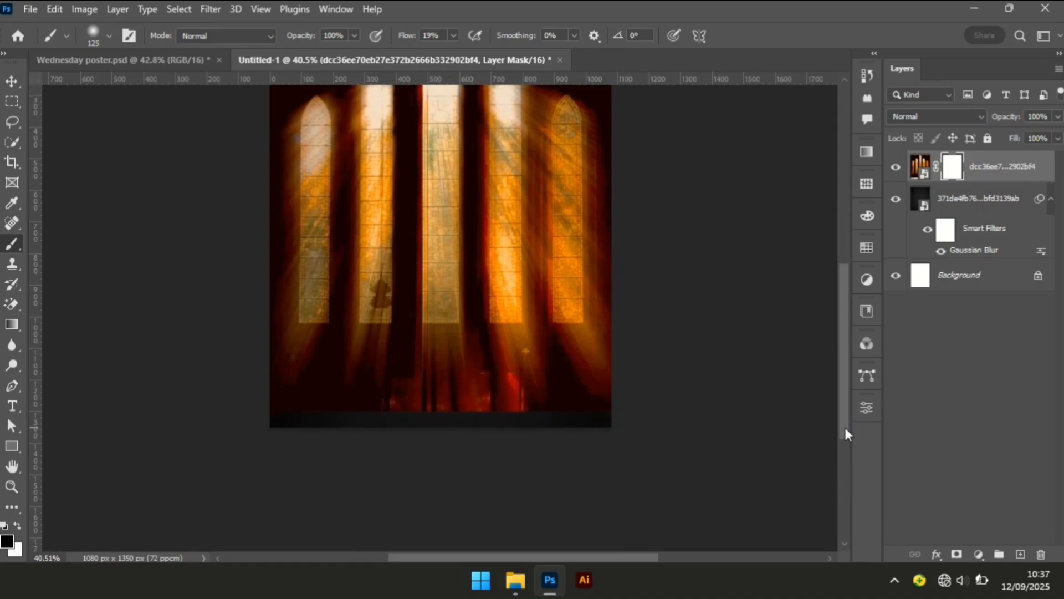
pyautogui.press(']')
pyautogui.press(']')
pyautogui.press(']')
pyautogui.press(']')
pyautogui.press(']')
pyautogui.press(']')
pyautogui.press(']')
pyautogui.press(']')
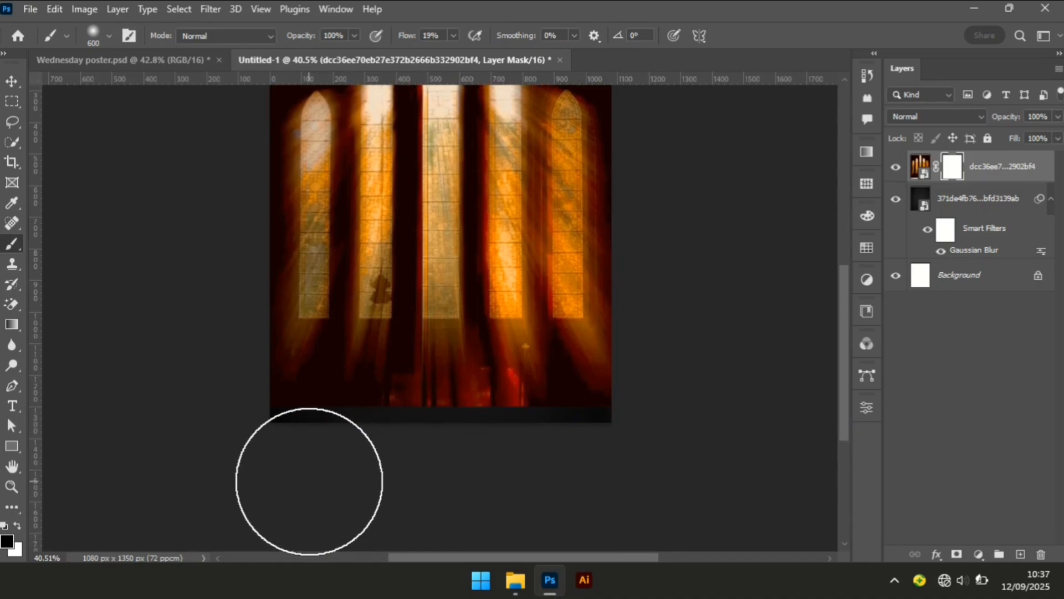
pyautogui.click(452, 35)
pyautogui.moveTo(457, 53); pyautogui.dragTo(504, 65)
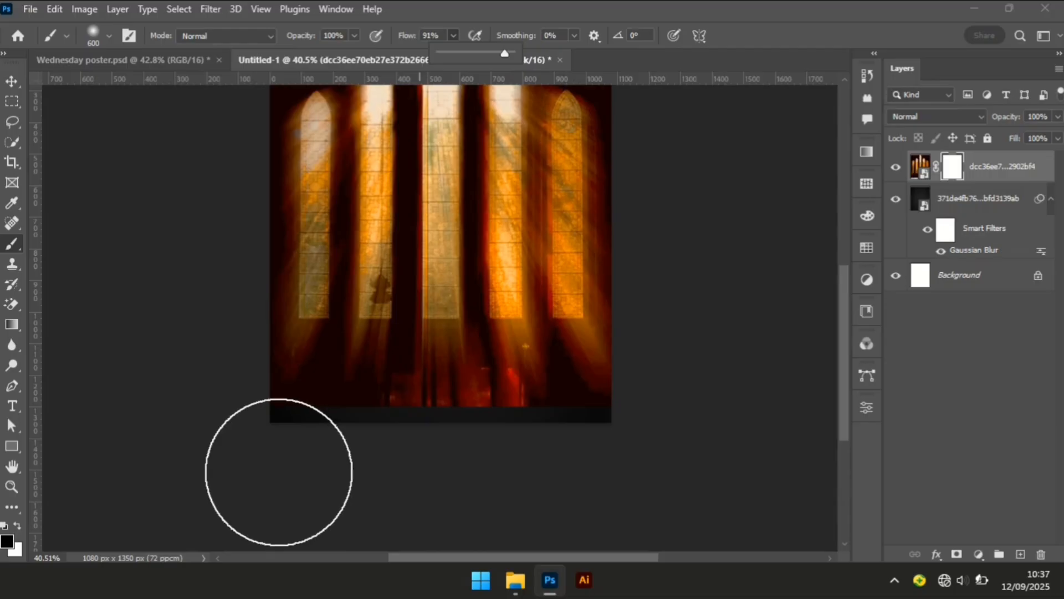
pyautogui.moveTo(281, 471)
pyautogui.mouseDown()
pyautogui.moveTo(264, 475)
pyautogui.moveTo(374, 491)
pyautogui.moveTo(273, 492)
pyautogui.moveTo(418, 499)
pyautogui.moveTo(475, 482)
pyautogui.moveTo(636, 470)
pyautogui.moveTo(563, 471)
pyautogui.moveTo(423, 518)
pyautogui.moveTo(357, 520)
pyautogui.moveTo(451, 493)
pyautogui.moveTo(205, 499)
pyautogui.moveTo(454, 558)
pyautogui.moveTo(568, 472)
pyautogui.moveTo(250, 583)
pyautogui.moveTo(131, 573)
pyautogui.mouseUp()
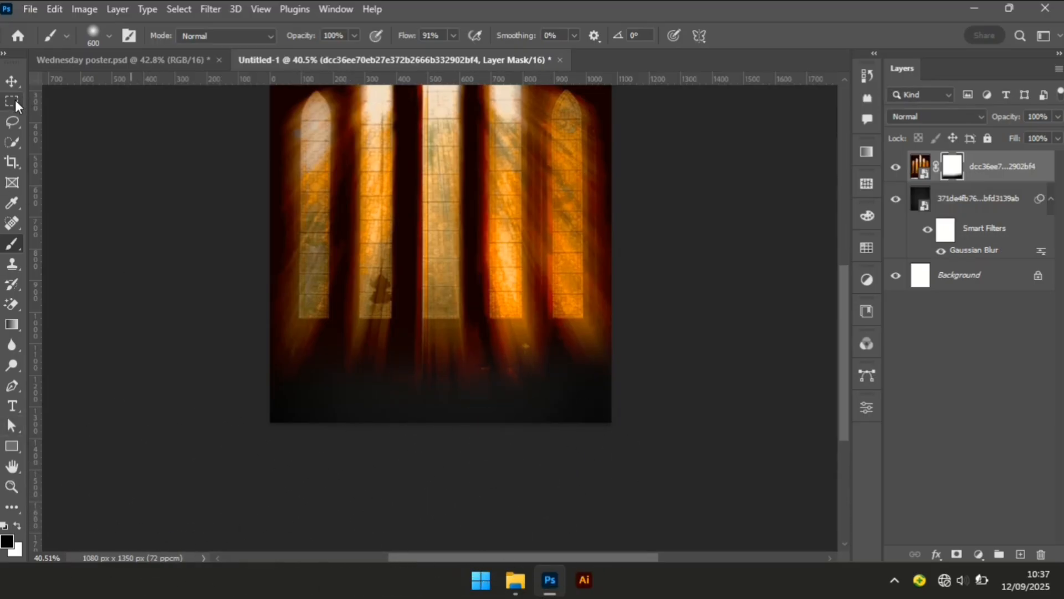
# Apply a Hue/Saturation adjustment with Hue -117 to the arched windows image itself, not its mask
pyautogui.click(9, 78)
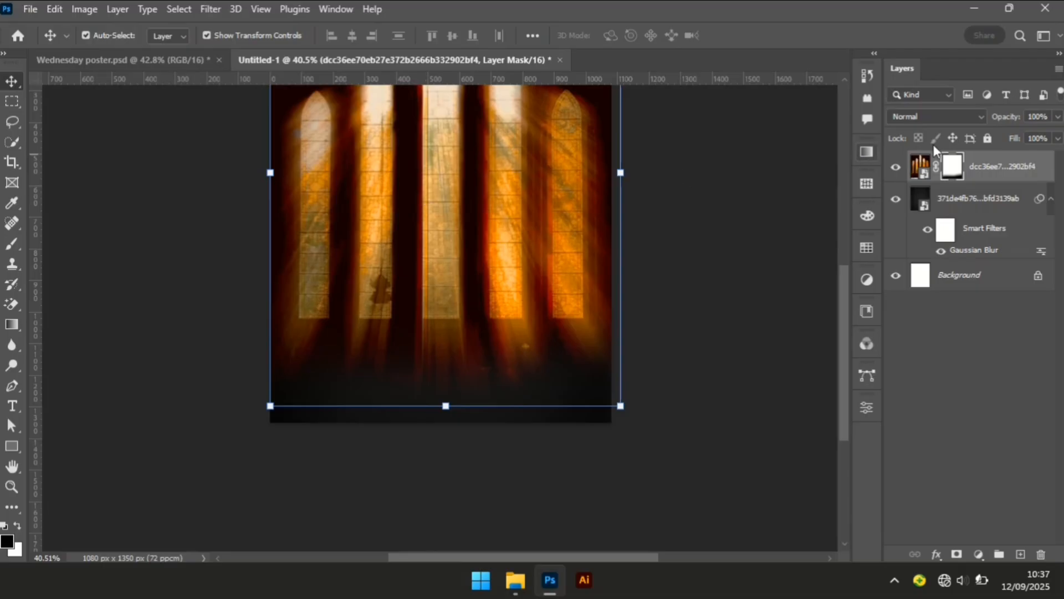
pyautogui.click(920, 166)
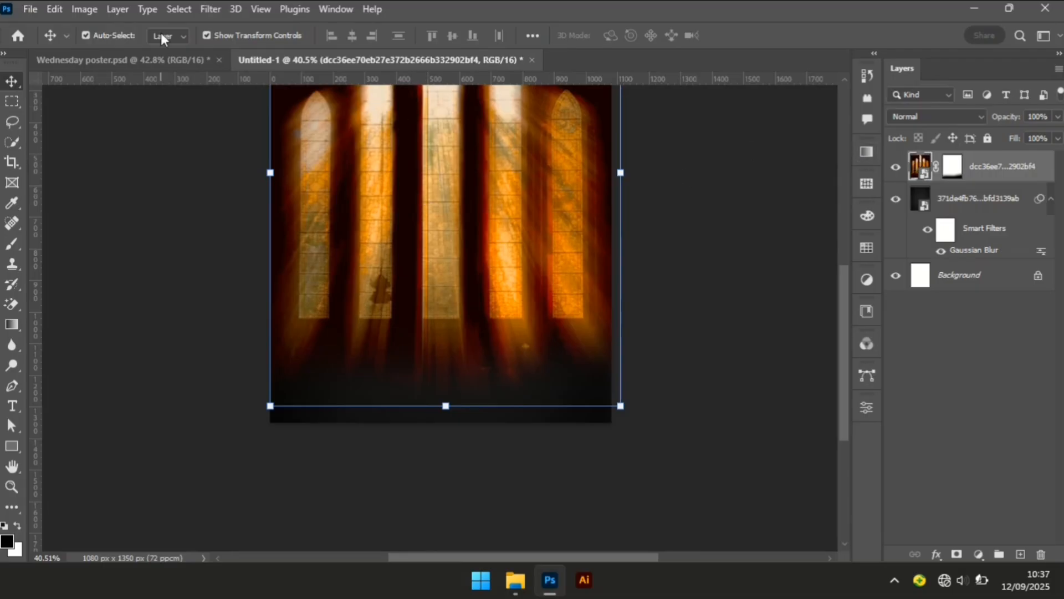
pyautogui.click(90, 9)
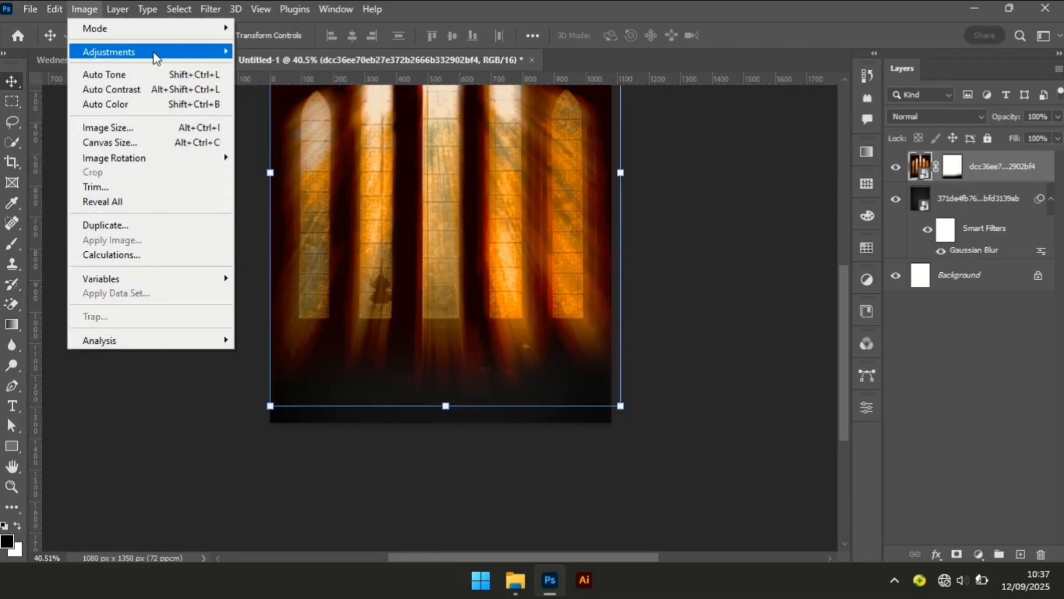
pyautogui.moveTo(165, 56)
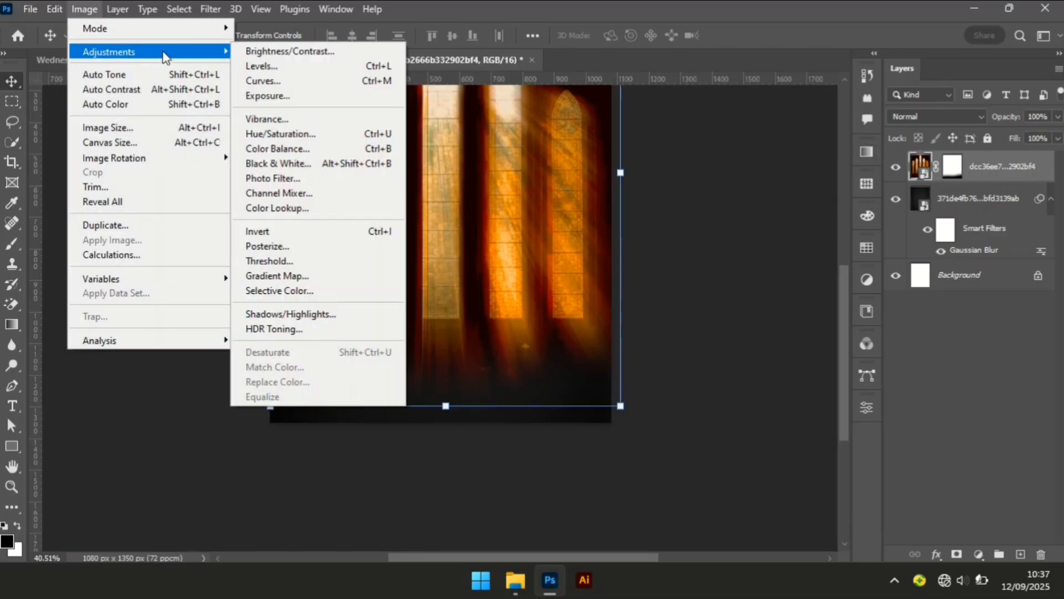
pyautogui.click(309, 139)
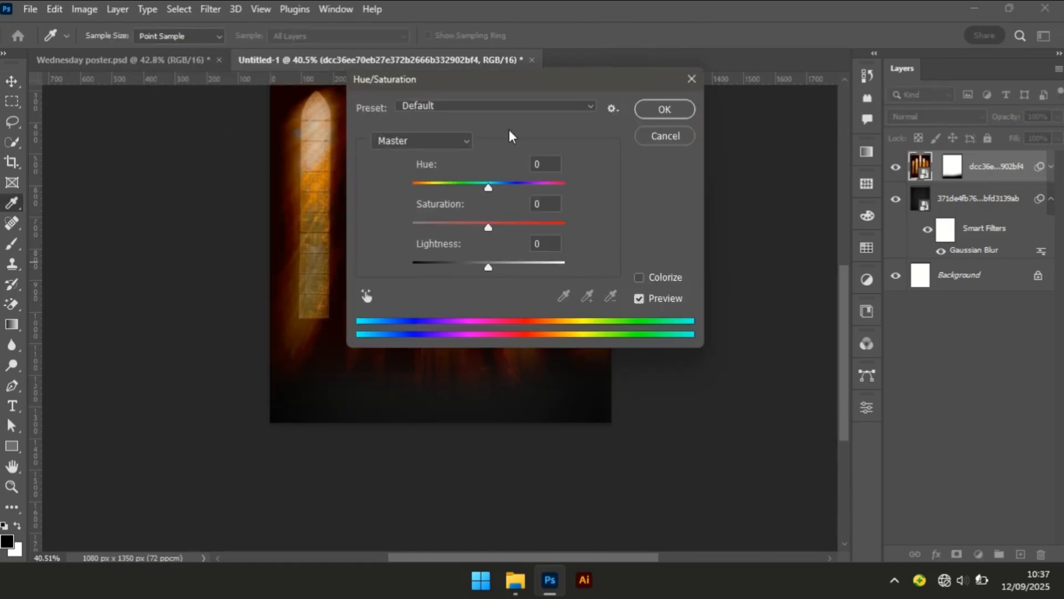
pyautogui.moveTo(564, 85); pyautogui.dragTo(782, 133)
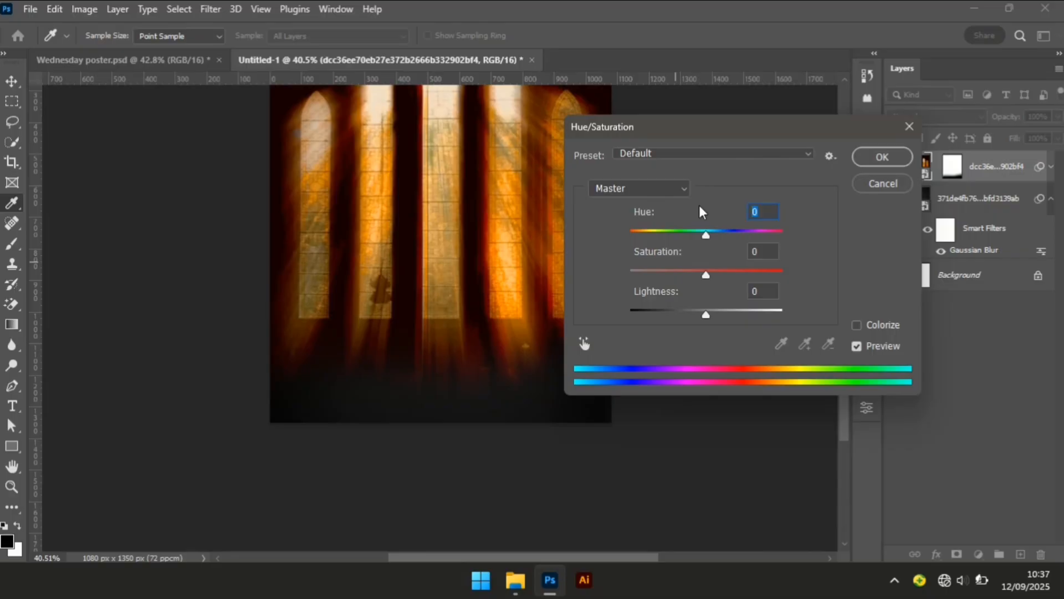
pyautogui.write('-11')
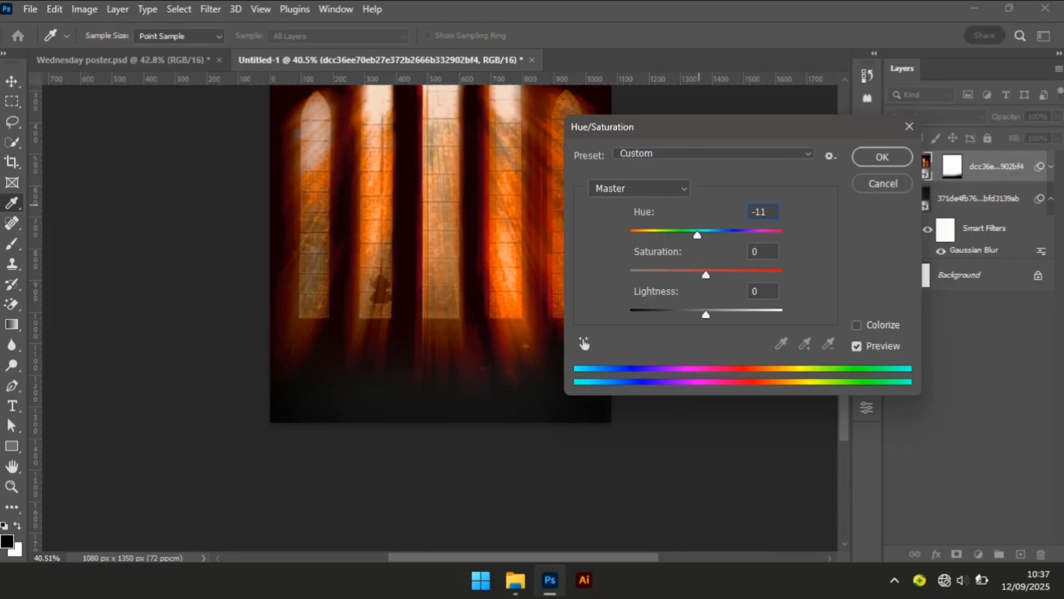
pyautogui.write('7')
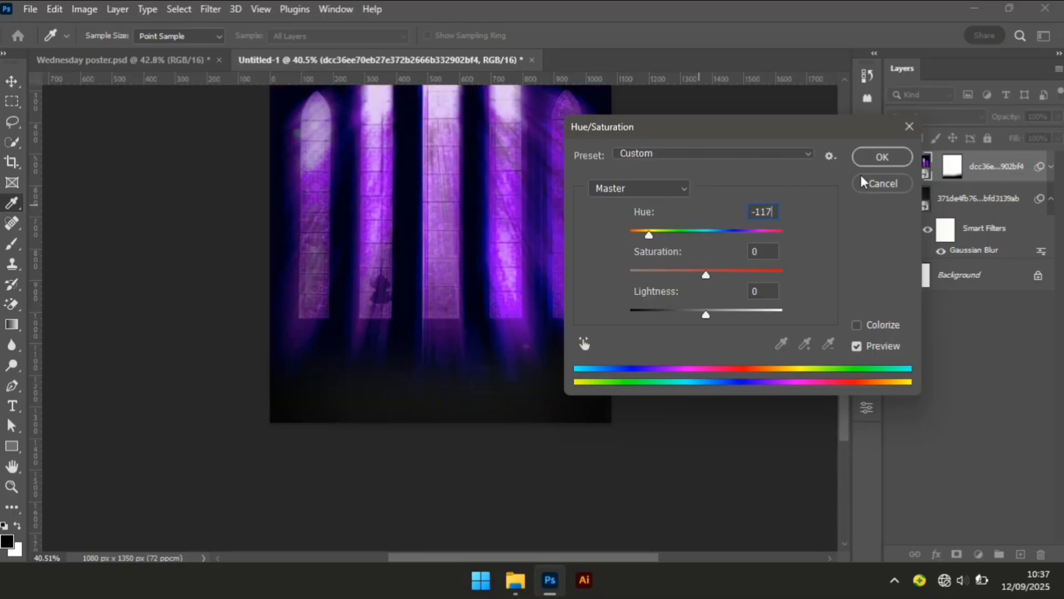
pyautogui.click(882, 157)
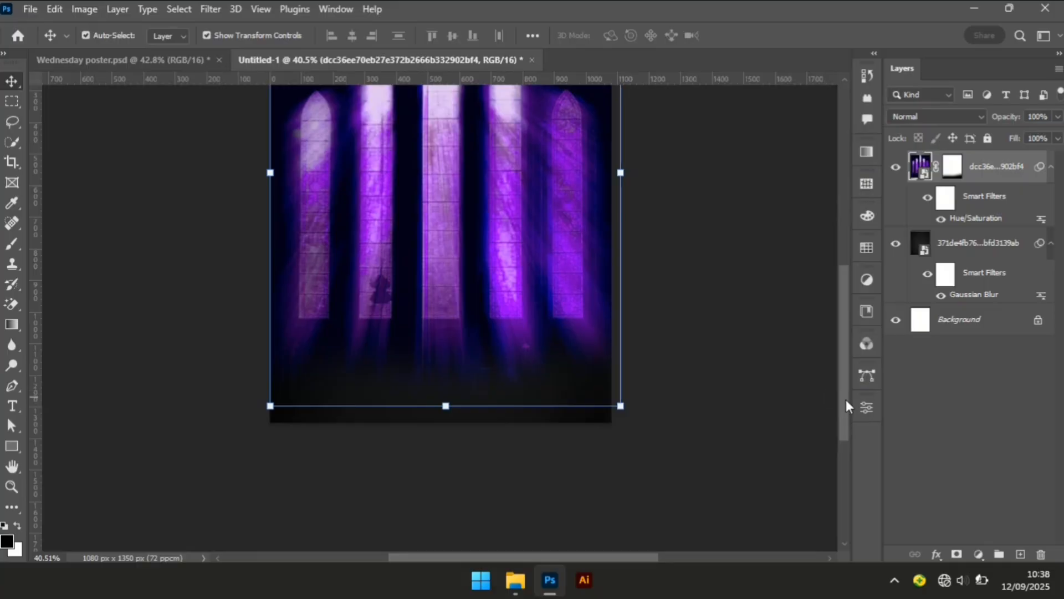
# Place the clock image 971060787fe7232962c4c5e9b042b7aa.jpg from the Documents folder above the windows layer
pyautogui.moveTo(846, 399); pyautogui.dragTo(846, 369)
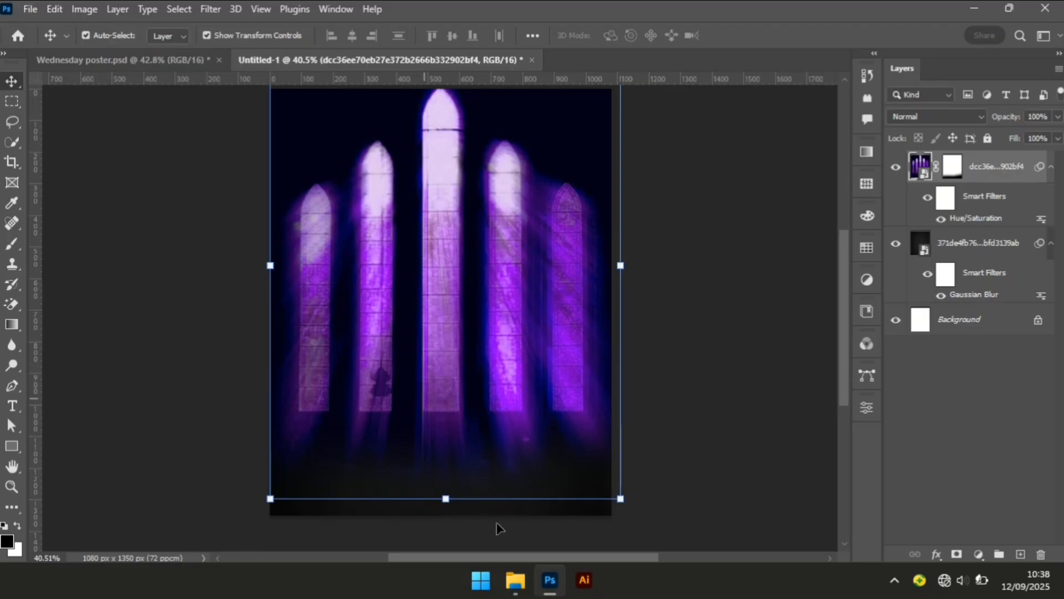
pyautogui.click(523, 585)
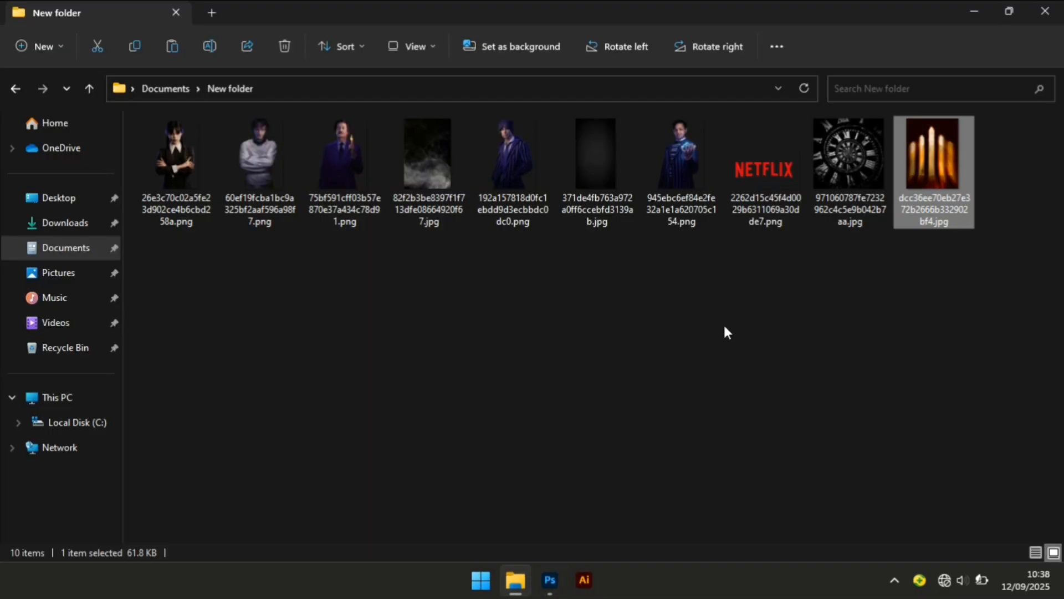
pyautogui.click(852, 151)
pyautogui.moveTo(842, 139); pyautogui.dragTo(447, 211)
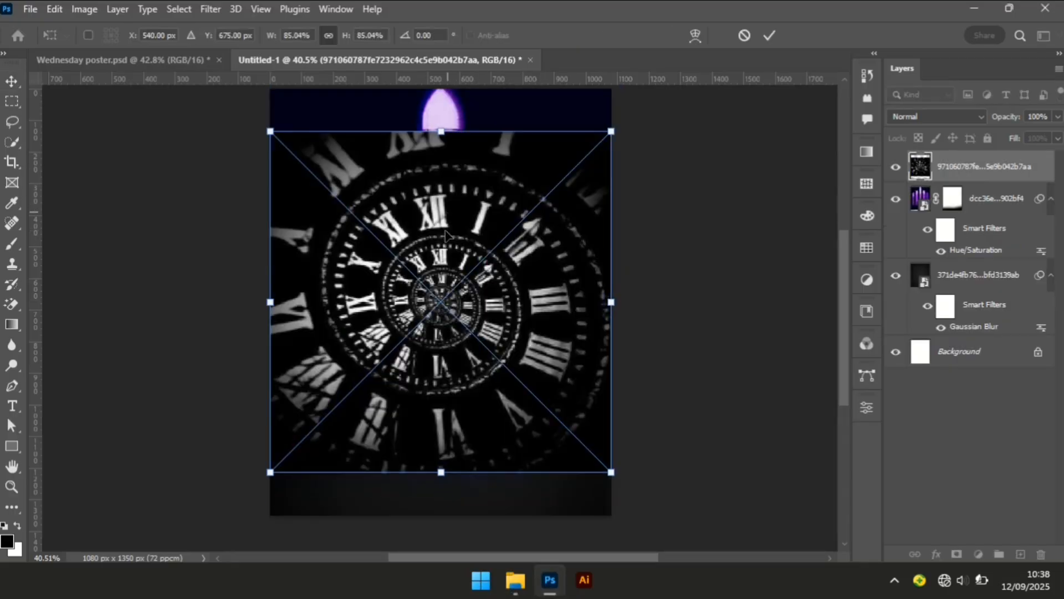
# Move the clock image up to the canvas top and enlarge it slightly past the canvas's side edges
pyautogui.moveTo(445, 331); pyautogui.dragTo(447, 293)
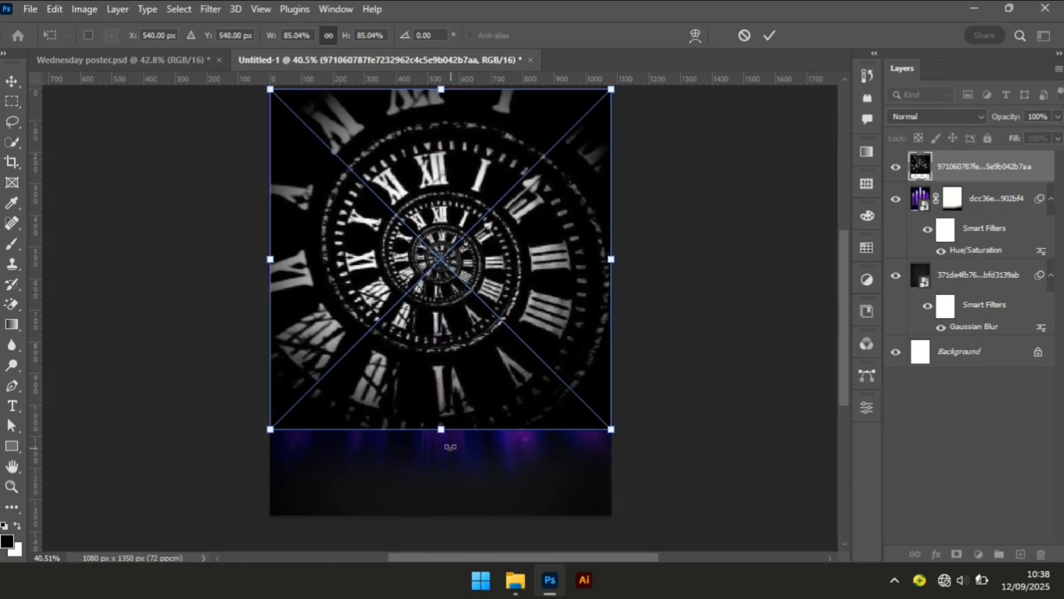
pyautogui.moveTo(444, 436); pyautogui.dragTo(445, 444)
pyautogui.press('Return')
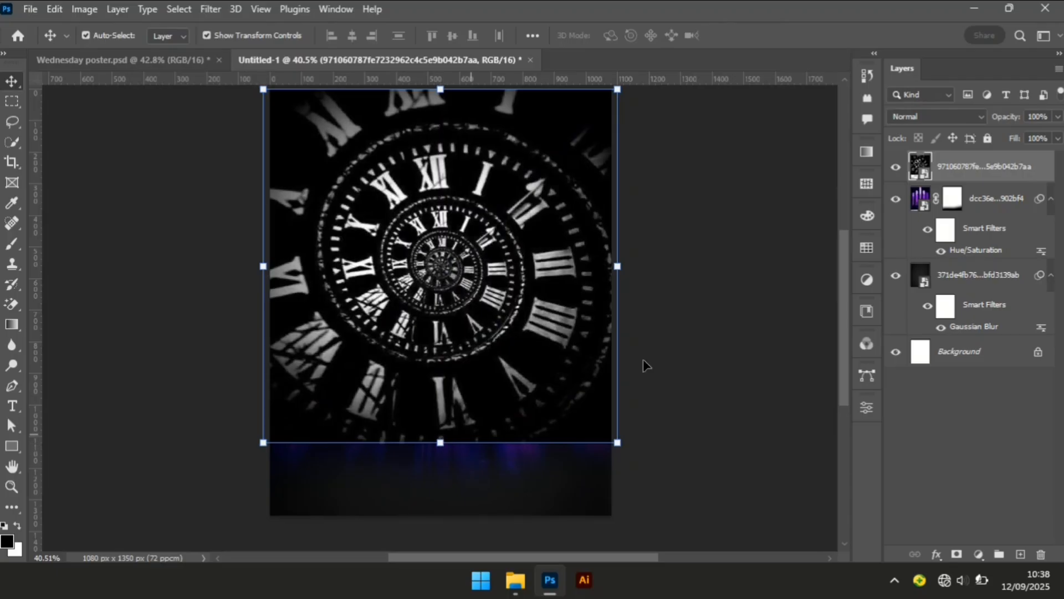
# Set the clock layer's blending mode to Screen and its opacity to 90%, then deselect it
pyautogui.click(980, 115)
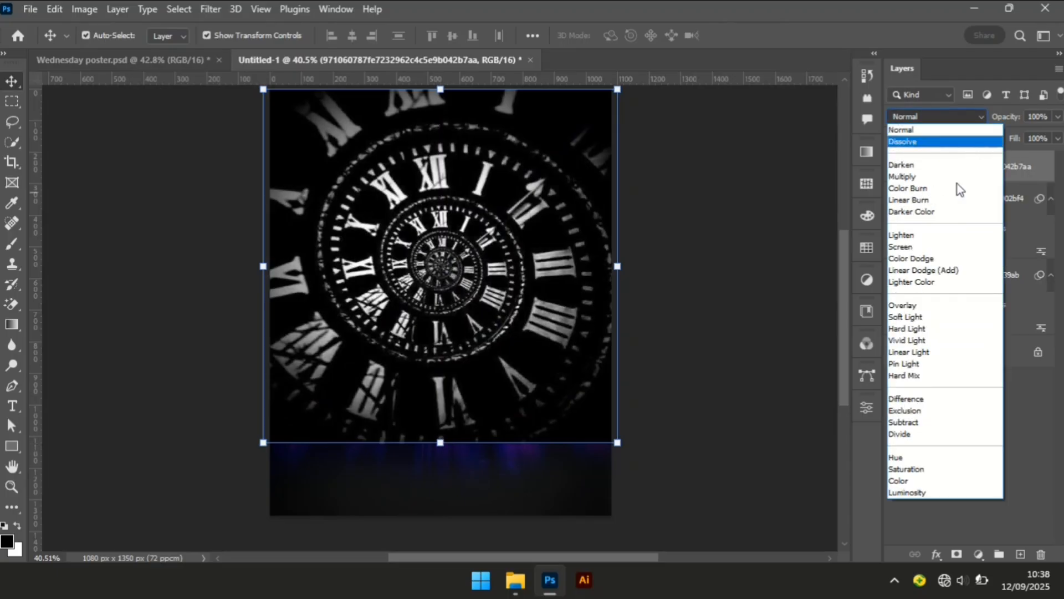
pyautogui.click(910, 247)
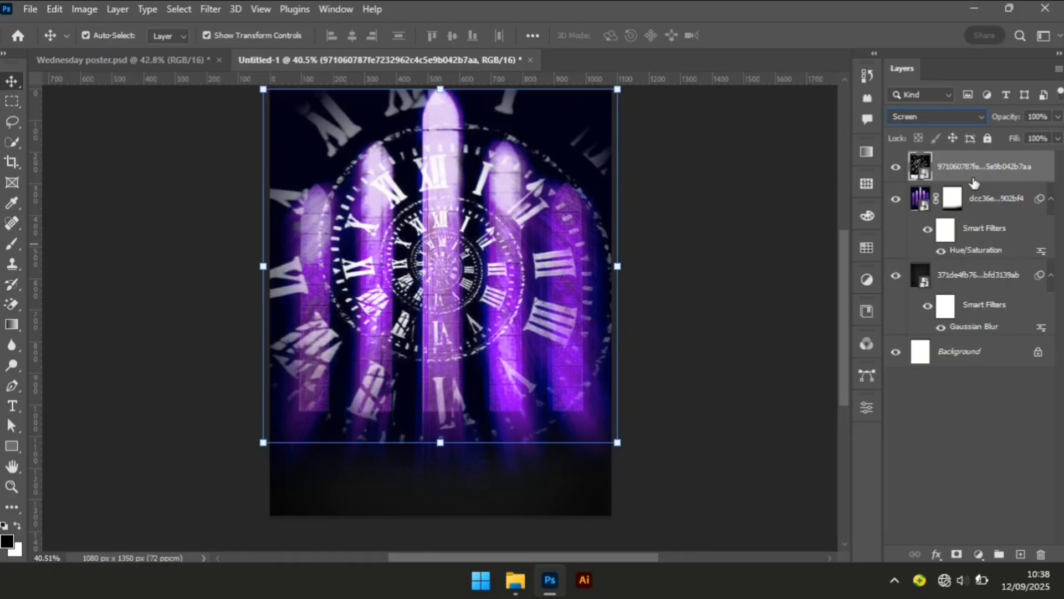
pyautogui.click(1055, 118)
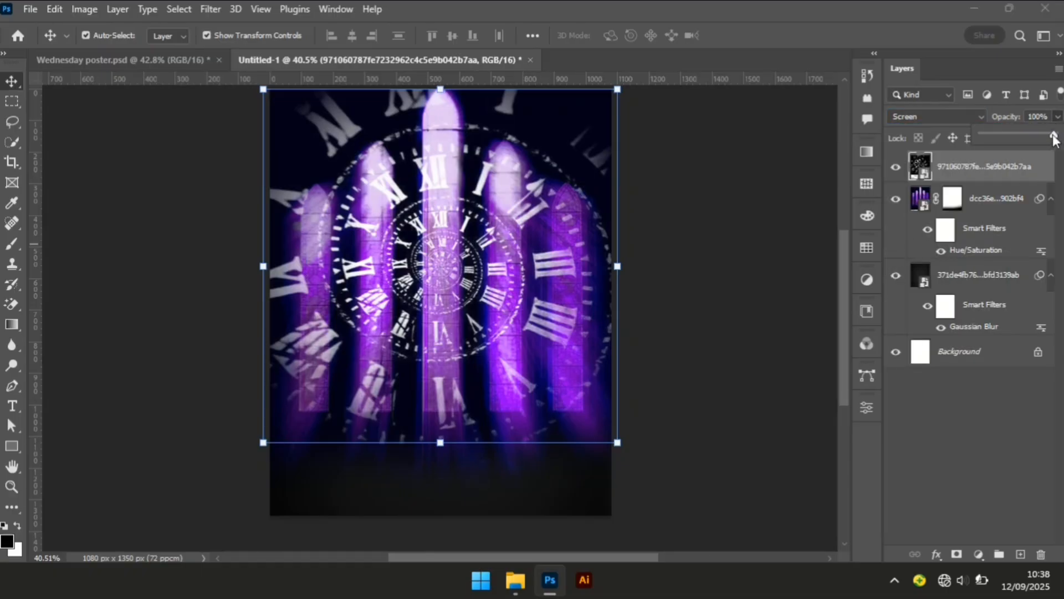
pyautogui.moveTo(1053, 138); pyautogui.dragTo(1049, 139)
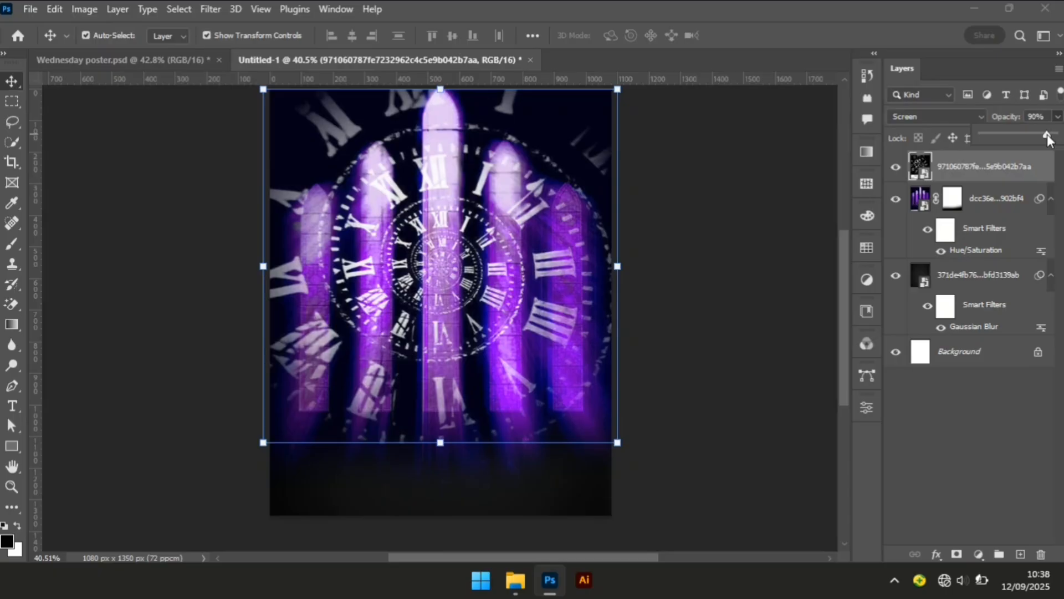
pyautogui.click(727, 264)
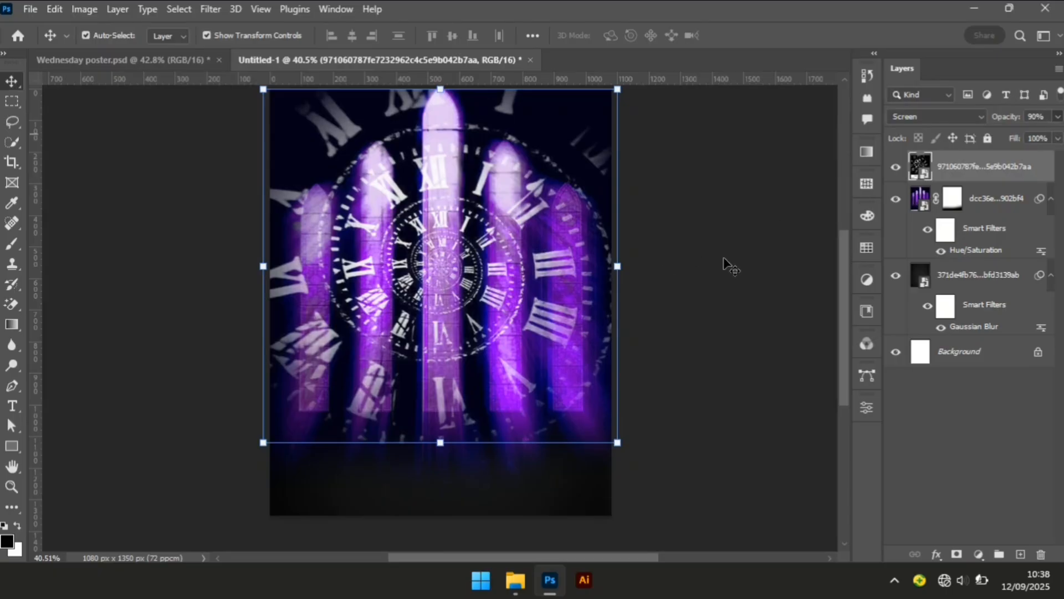
pyautogui.click(728, 264)
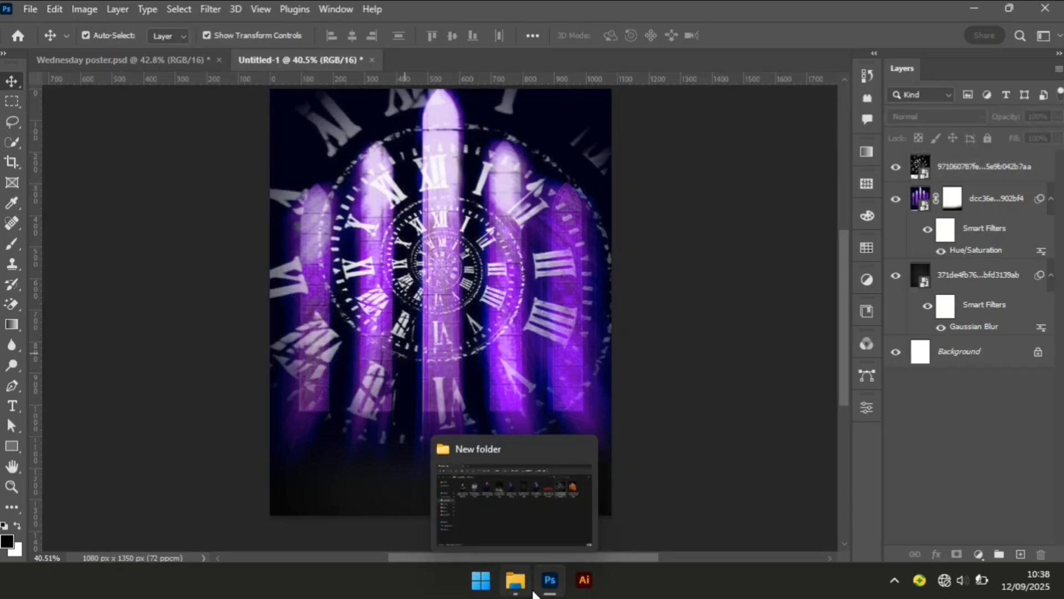
pyautogui.click(516, 579)
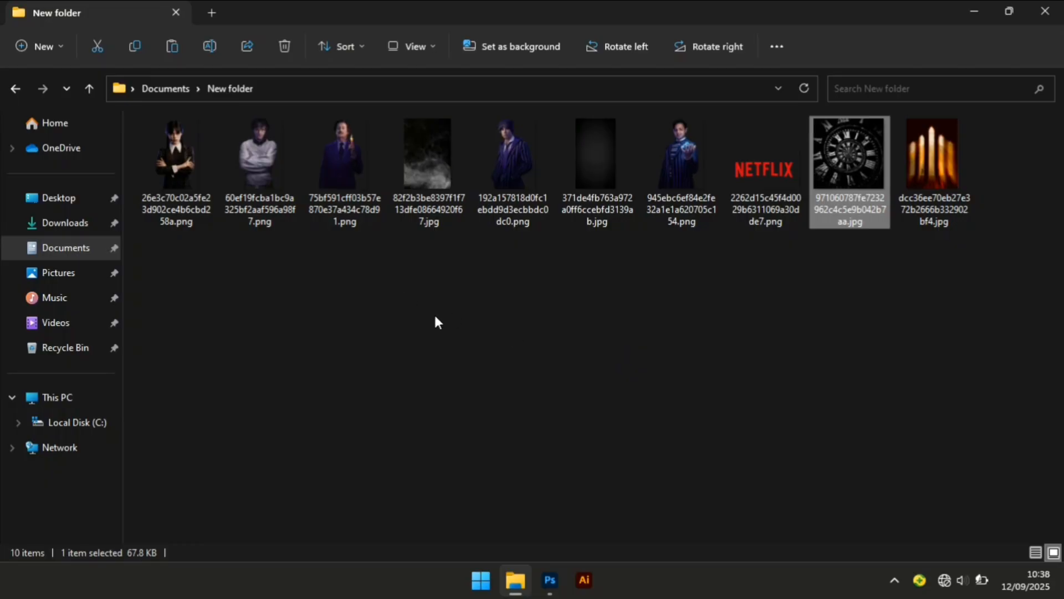
pyautogui.click(550, 580)
# Align the clock layer and the Background layer on their horizontal centers, then deselect them
pyautogui.click(981, 166)
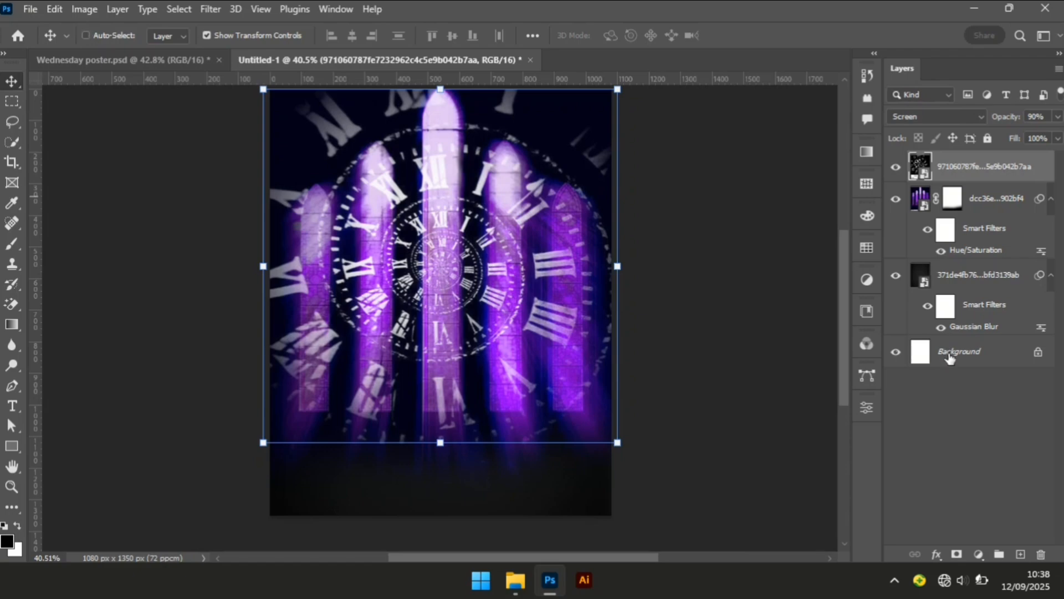
pyautogui.keyDown('ctrl'); pyautogui.click(950, 355); pyautogui.keyUp('ctrl')
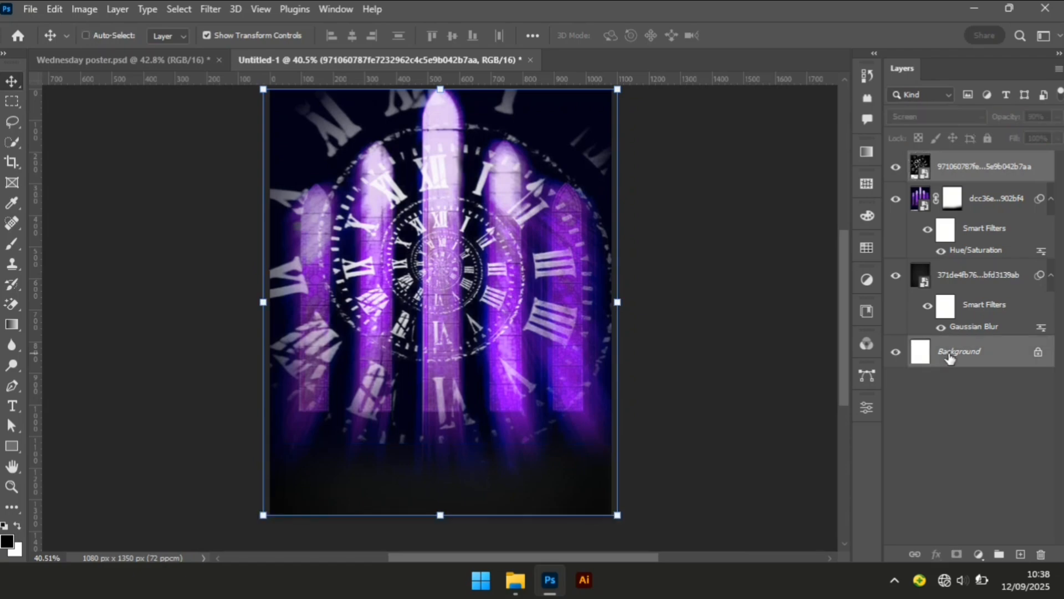
pyautogui.click(352, 36)
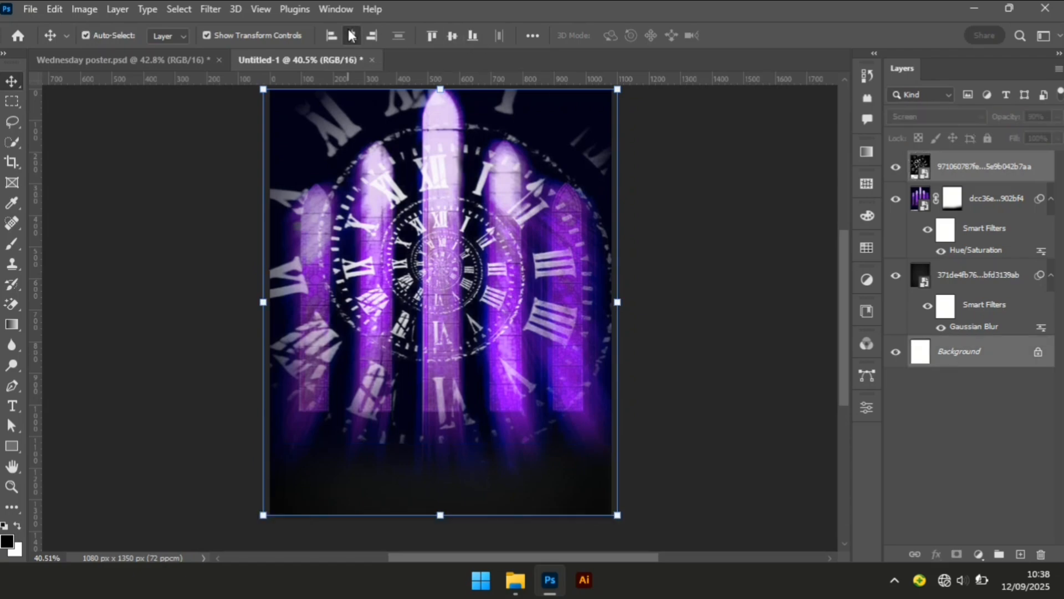
pyautogui.click(219, 232)
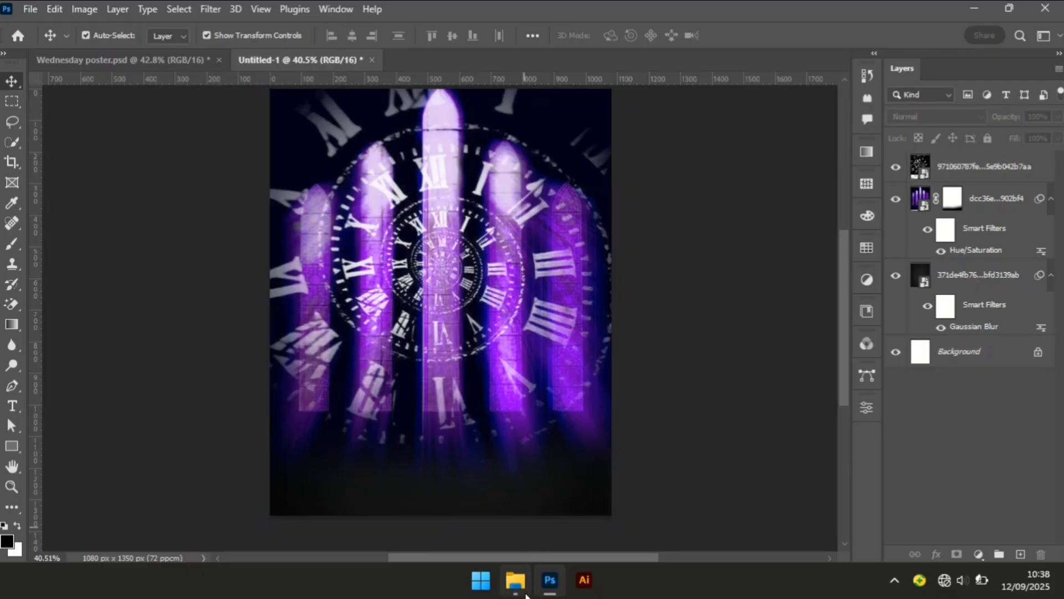
# Place the Wednesday character image 26e3c70c02a5fe23d902ce4b6cbd258a.png from the Documents folder above the clock layer
pyautogui.click(517, 580)
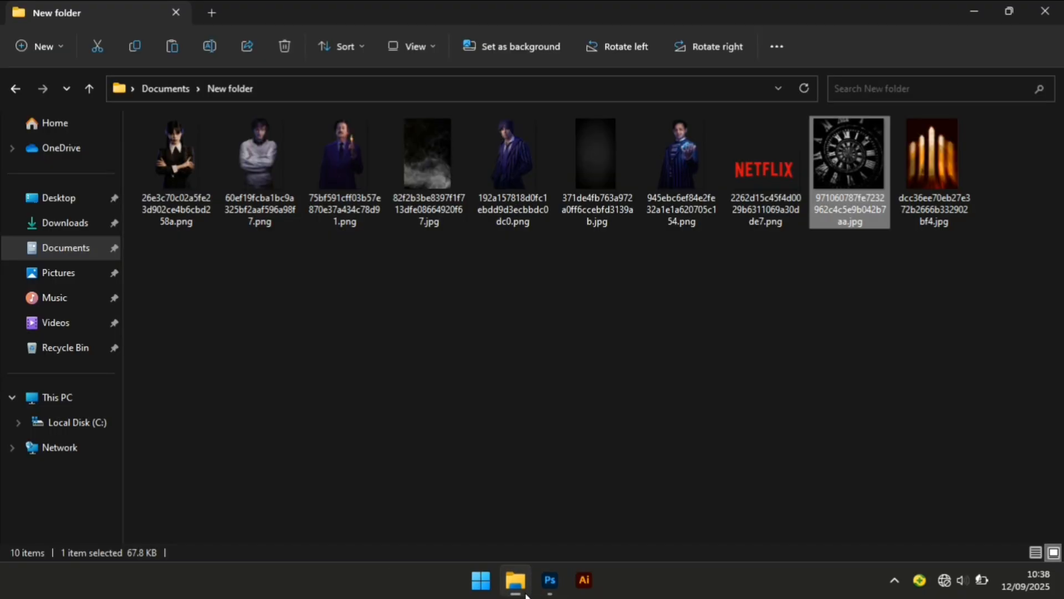
pyautogui.click(188, 175)
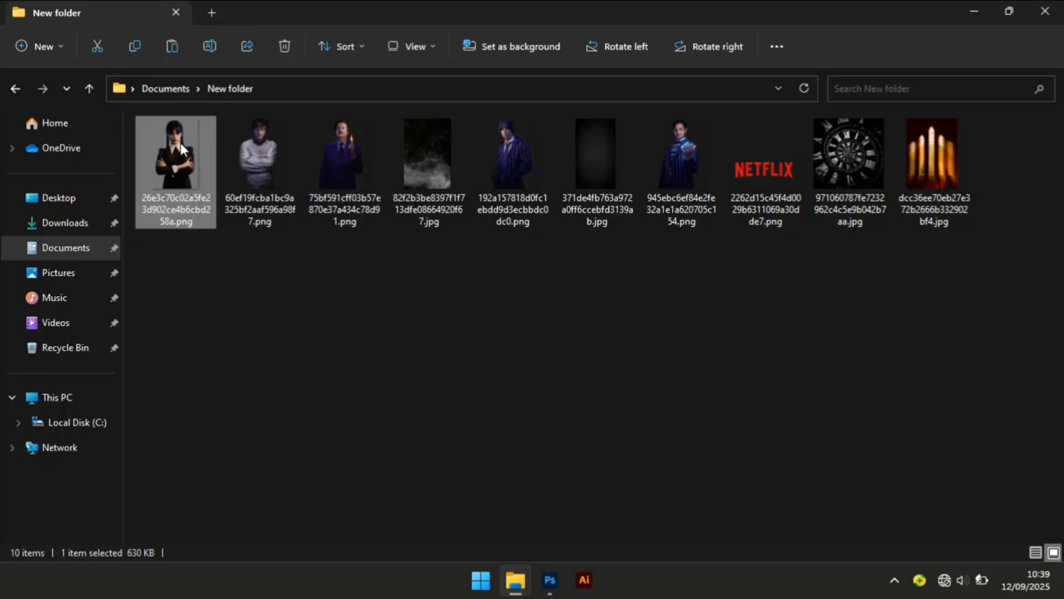
pyautogui.moveTo(183, 148); pyautogui.dragTo(422, 194)
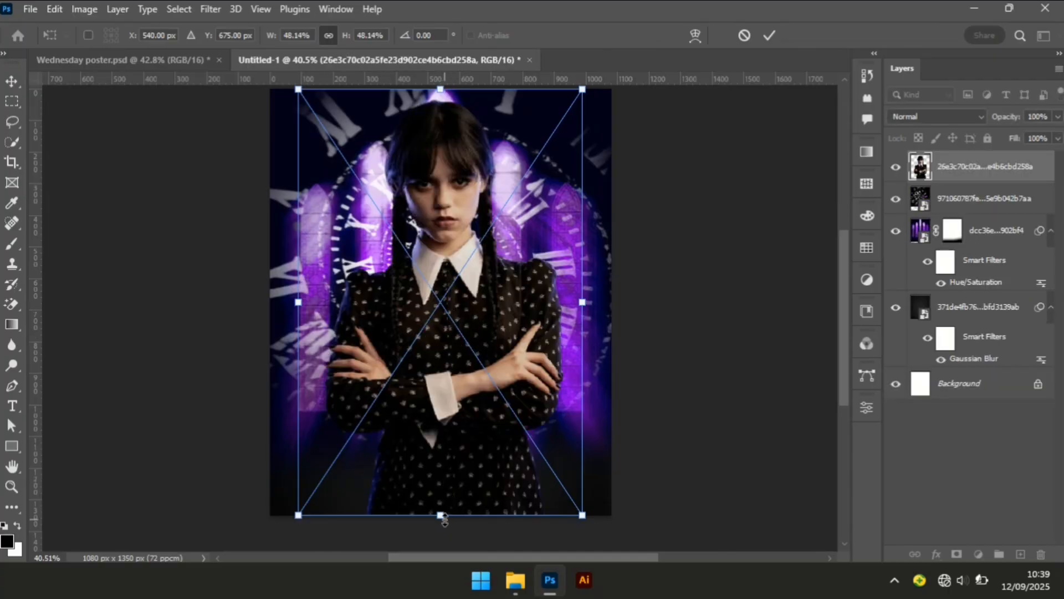
# Scale the Wednesday image to about 43% and move it down near the canvas bottom, keeping it horizontally centered
pyautogui.moveTo(444, 519); pyautogui.dragTo(450, 472)
pyautogui.moveTo(458, 286); pyautogui.dragTo(455, 286)
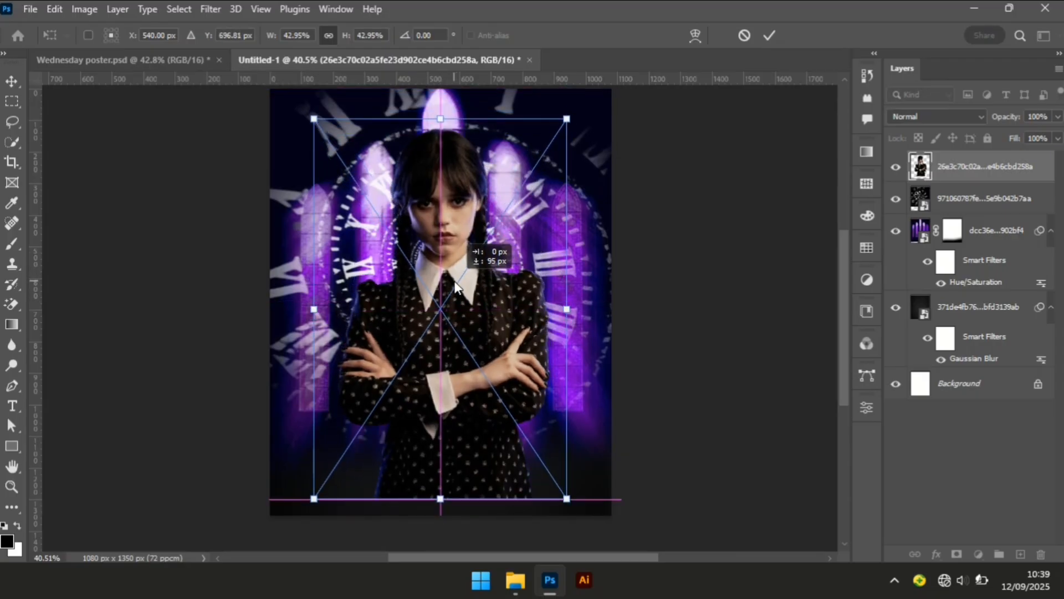
pyautogui.moveTo(455, 286); pyautogui.dragTo(454, 285)
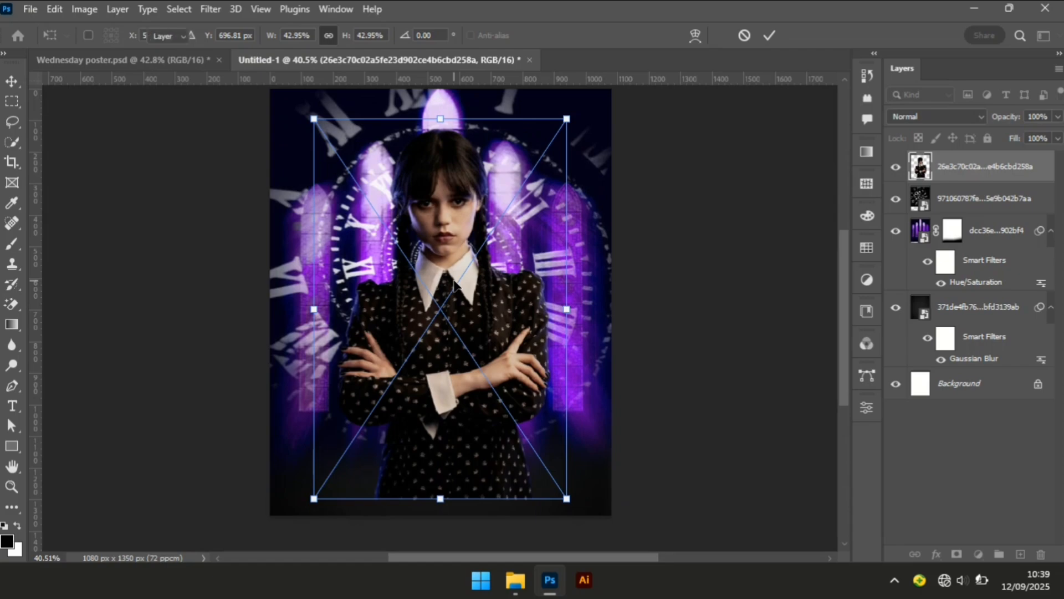
# Apply the Wednesday image's transform, align its layer with the Background layer on their horizontal centers, and deselect both
pyautogui.press('Return')
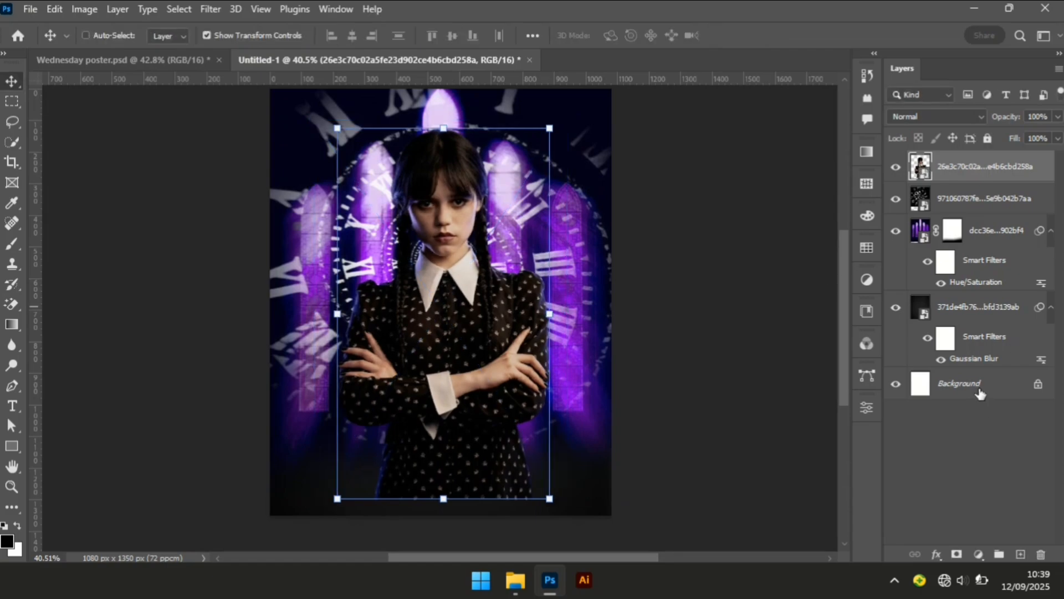
pyautogui.click(980, 391)
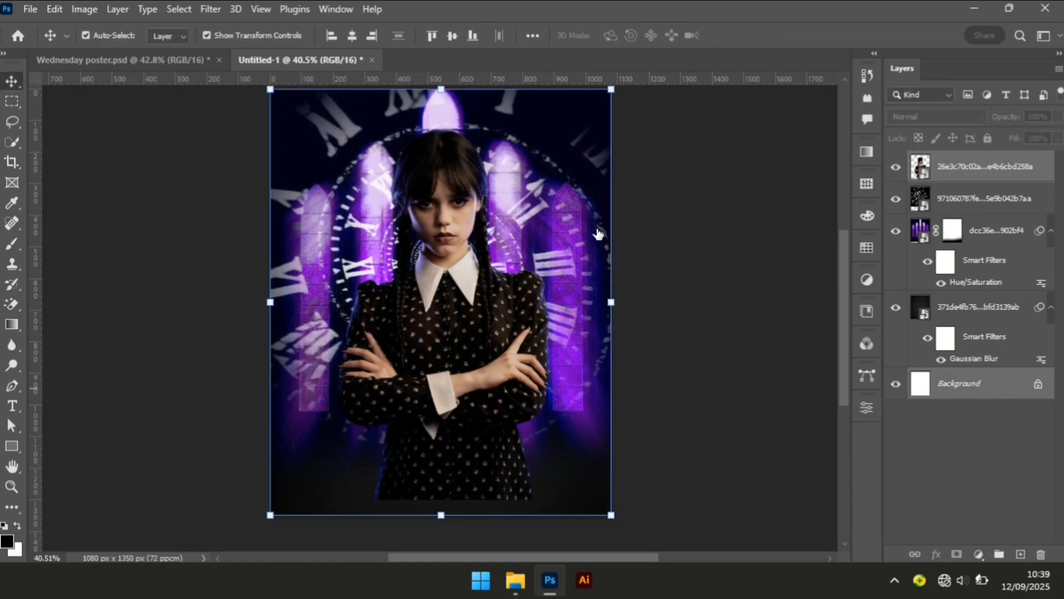
pyautogui.click(350, 36)
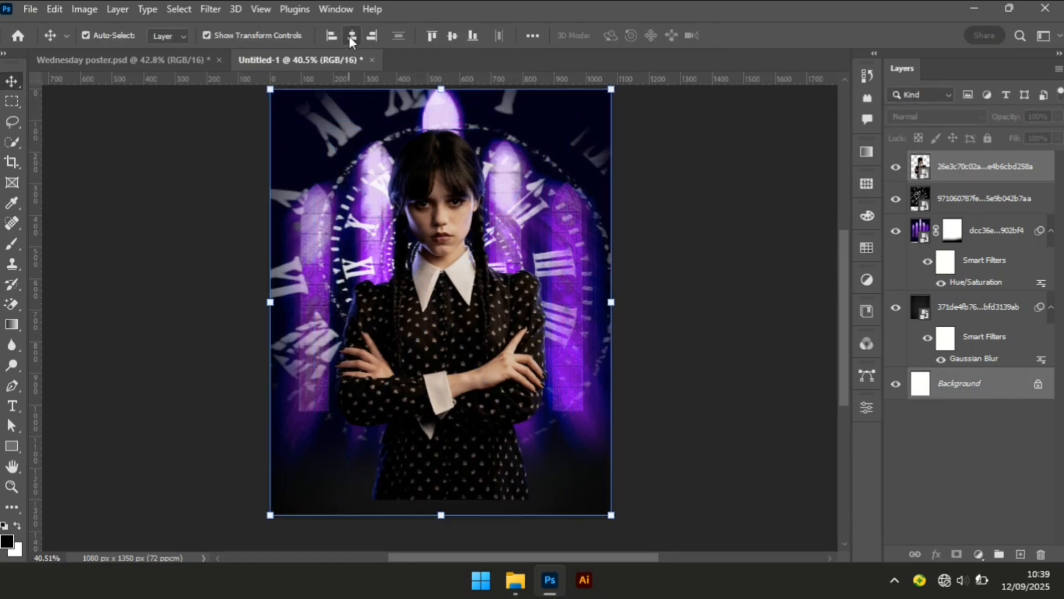
pyautogui.click(721, 283)
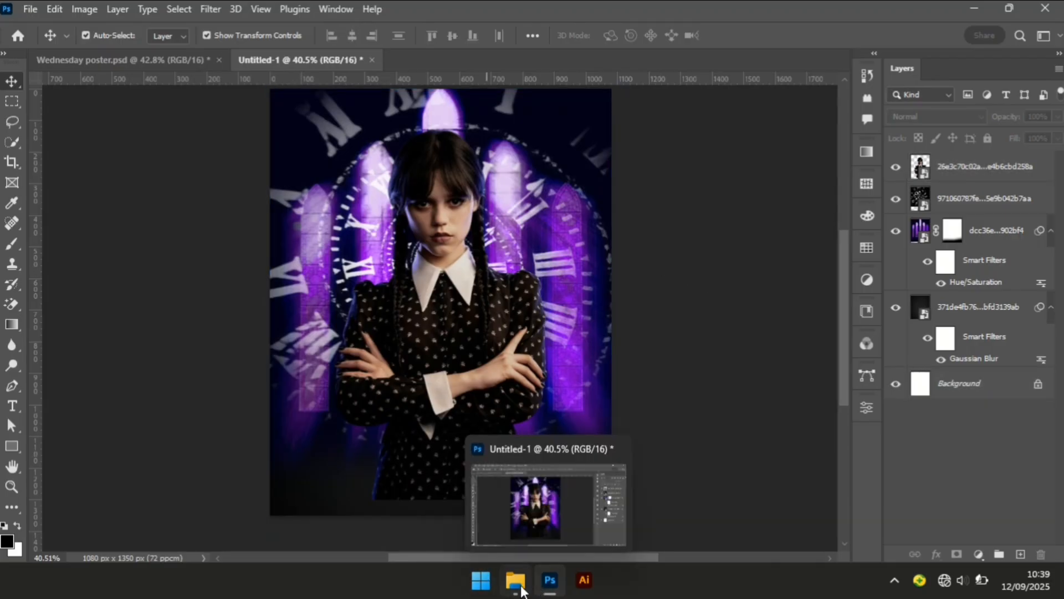
pyautogui.moveTo(523, 591)
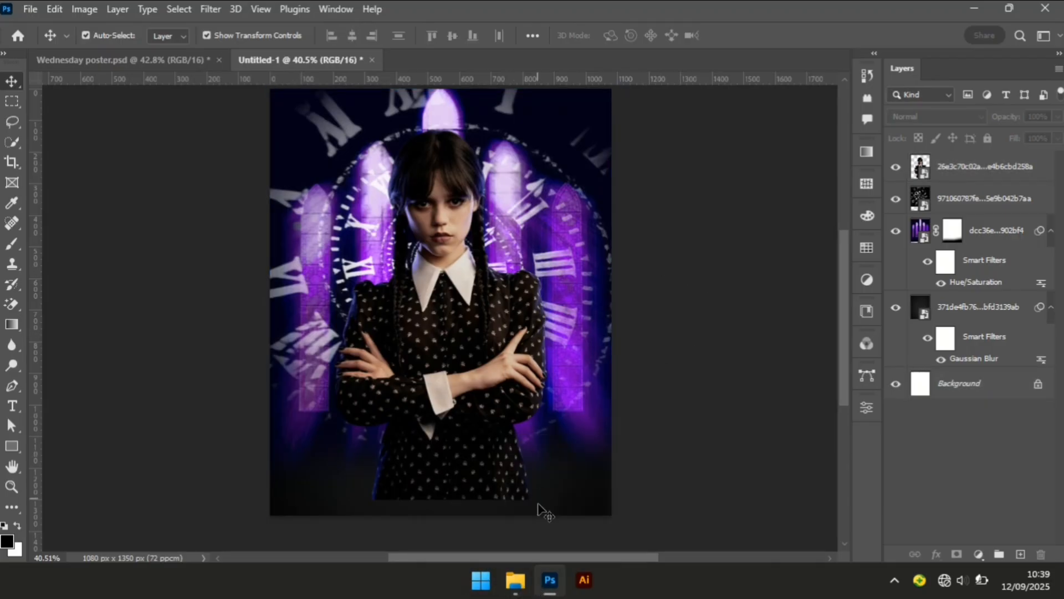
pyautogui.click(516, 580)
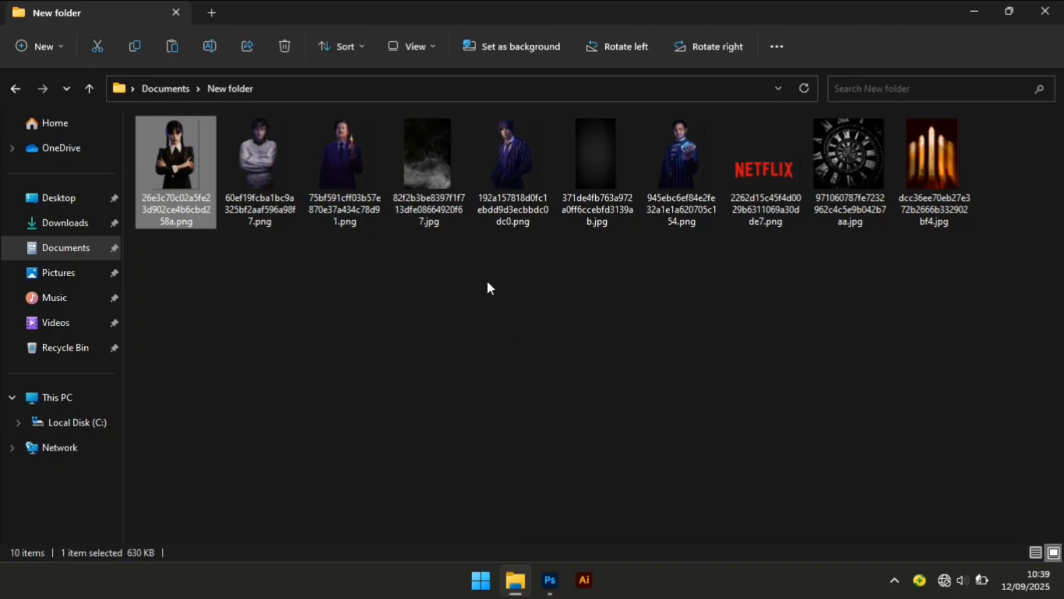
pyautogui.click(550, 580)
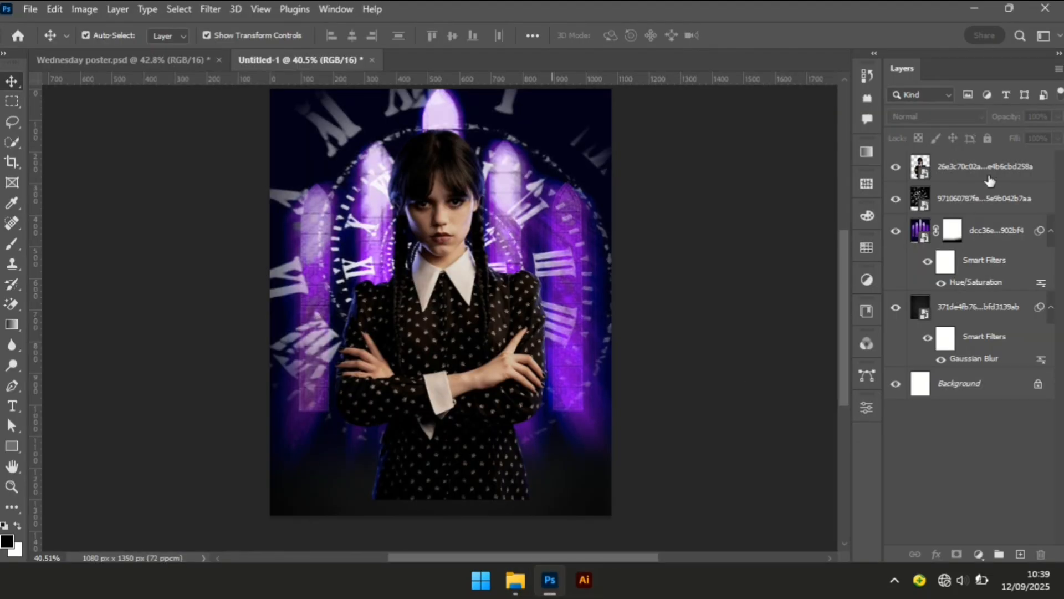
# Add a new blank layer directly above the Wednesday image layer
pyautogui.click(956, 169)
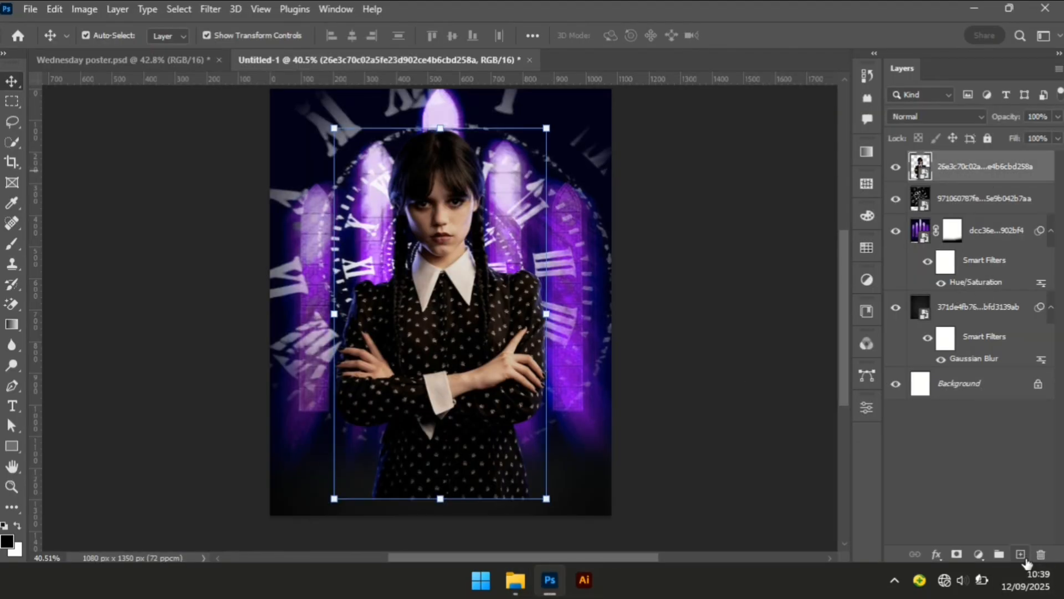
pyautogui.click(1021, 554)
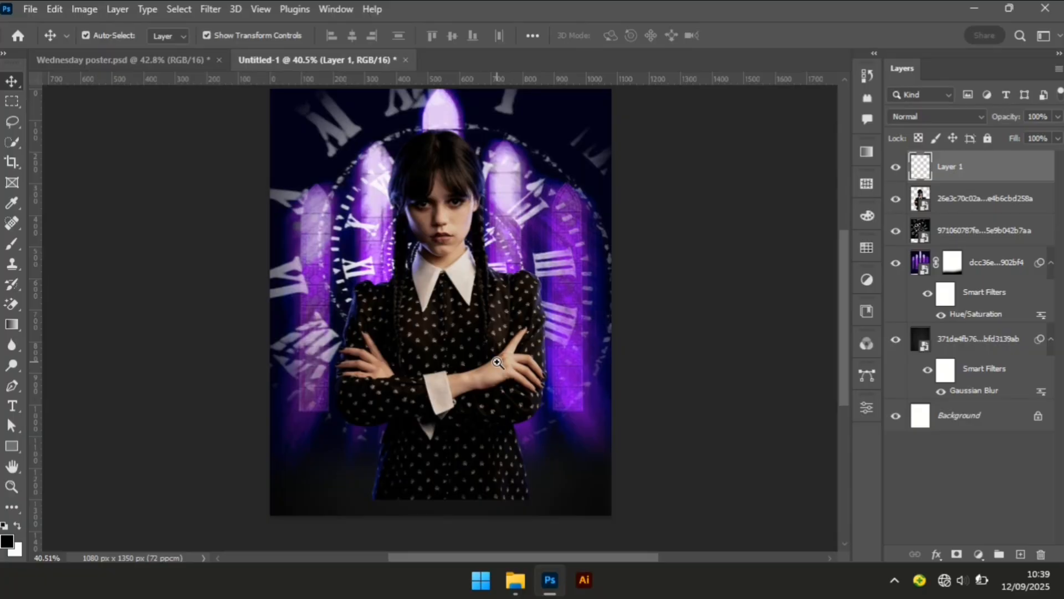
pyautogui.press('z')
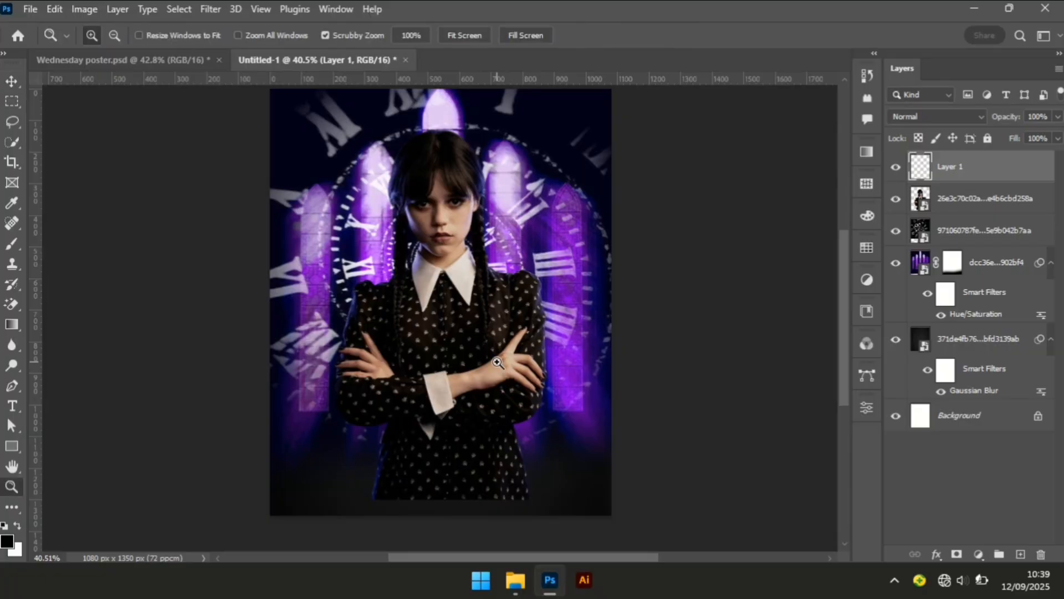
pyautogui.click(475, 178)
pyautogui.moveTo(477, 180); pyautogui.dragTo(487, 202)
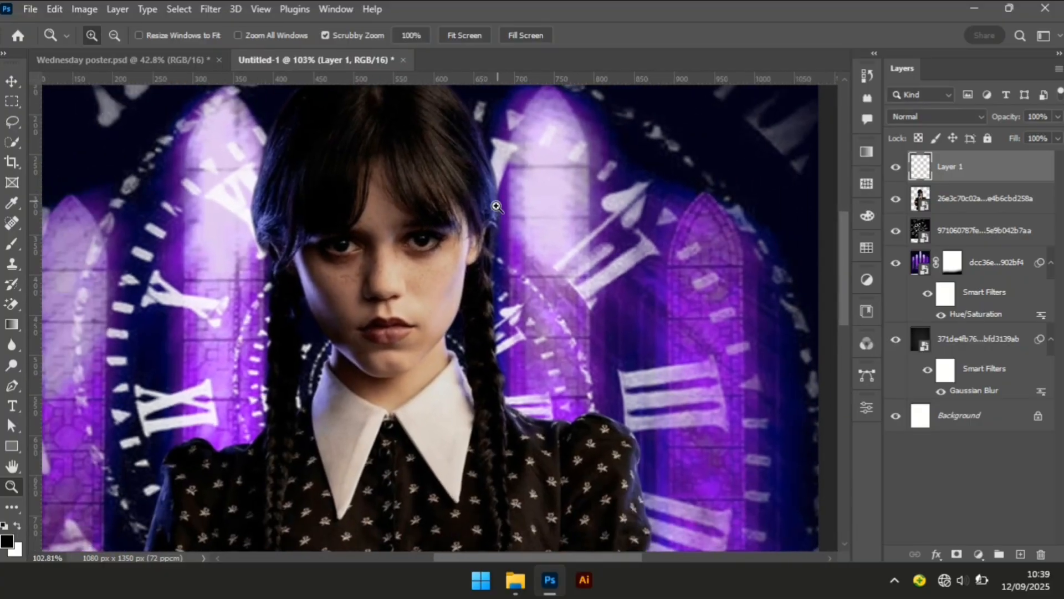
# Set the foreground color to the purple hex value 8c3fd0
pyautogui.press('v')
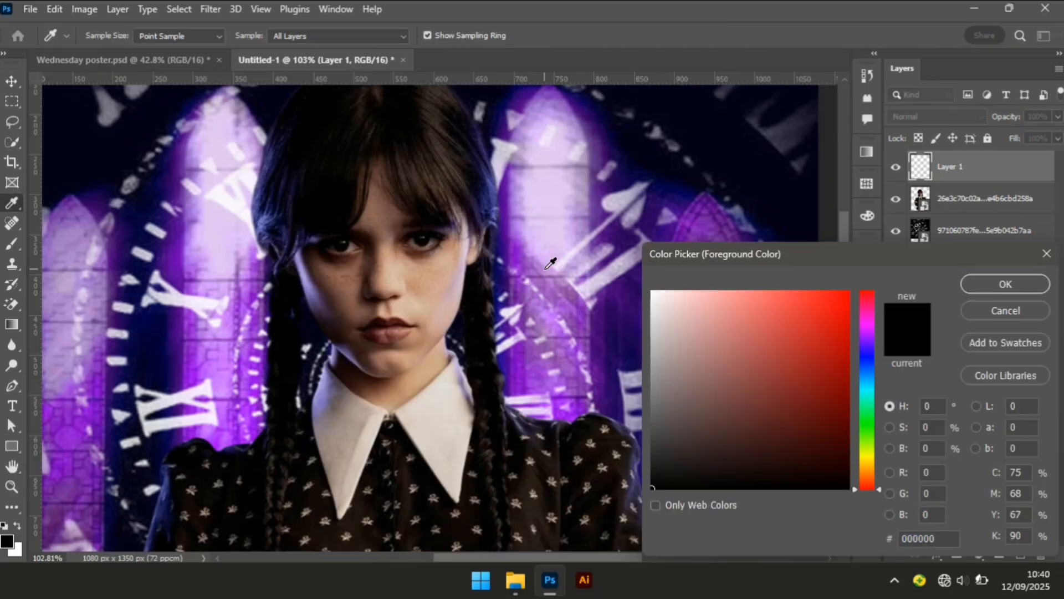
pyautogui.click(515, 184)
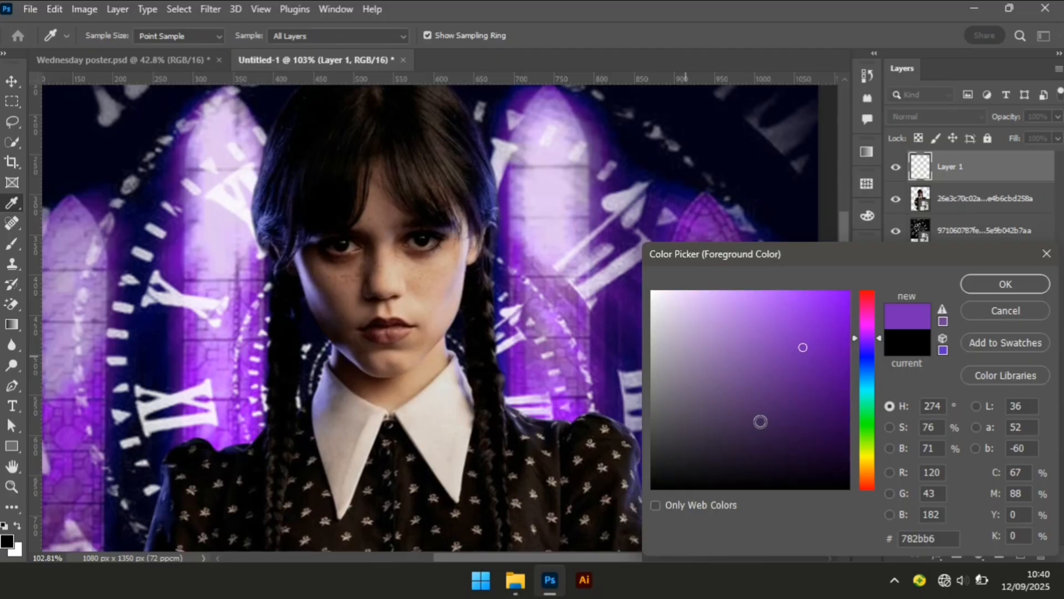
pyautogui.click(945, 539)
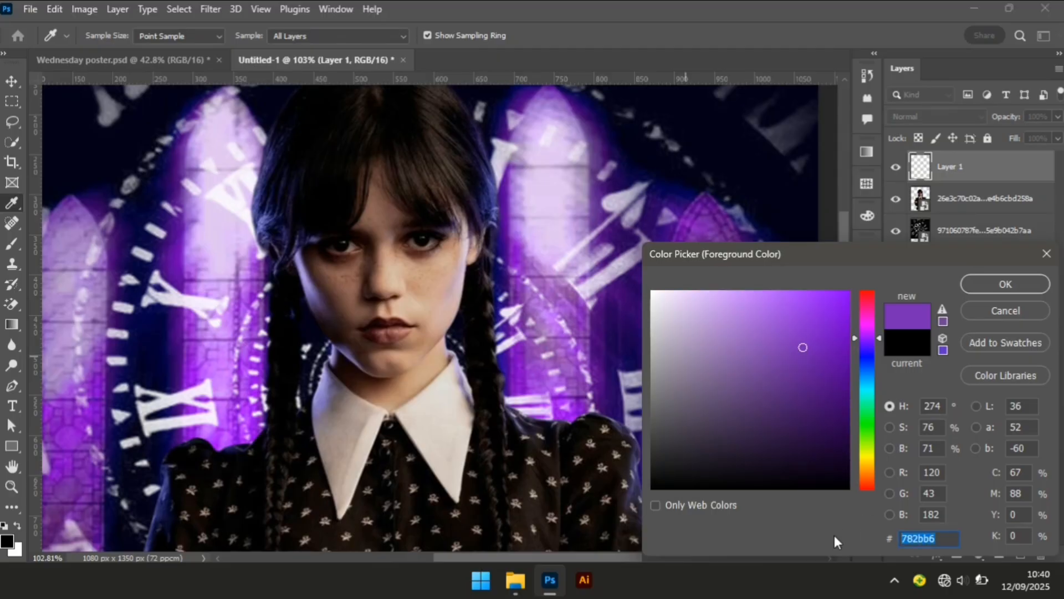
pyautogui.write('8')
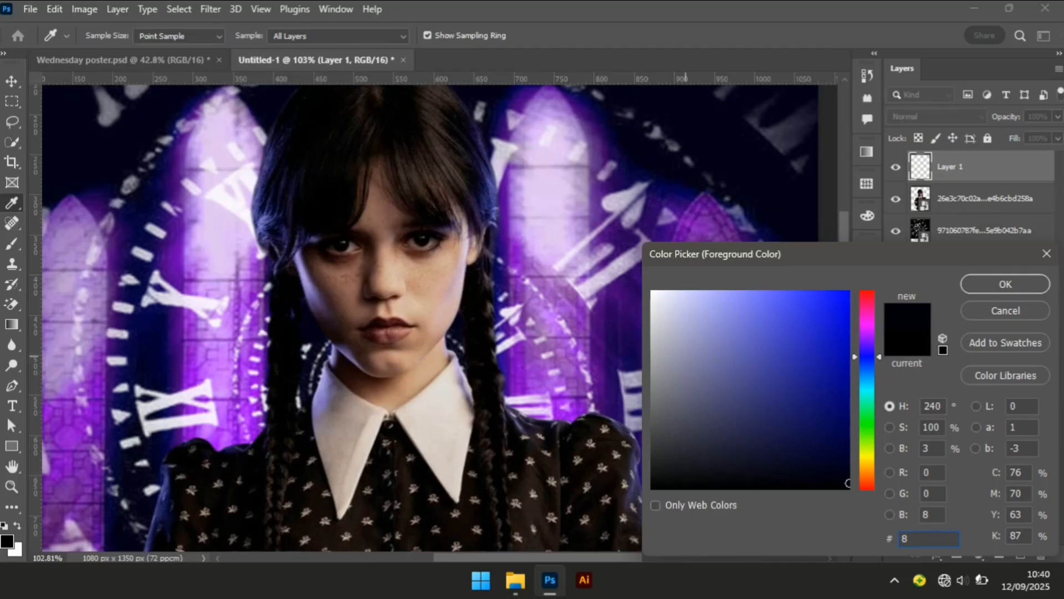
pyautogui.write('c3')
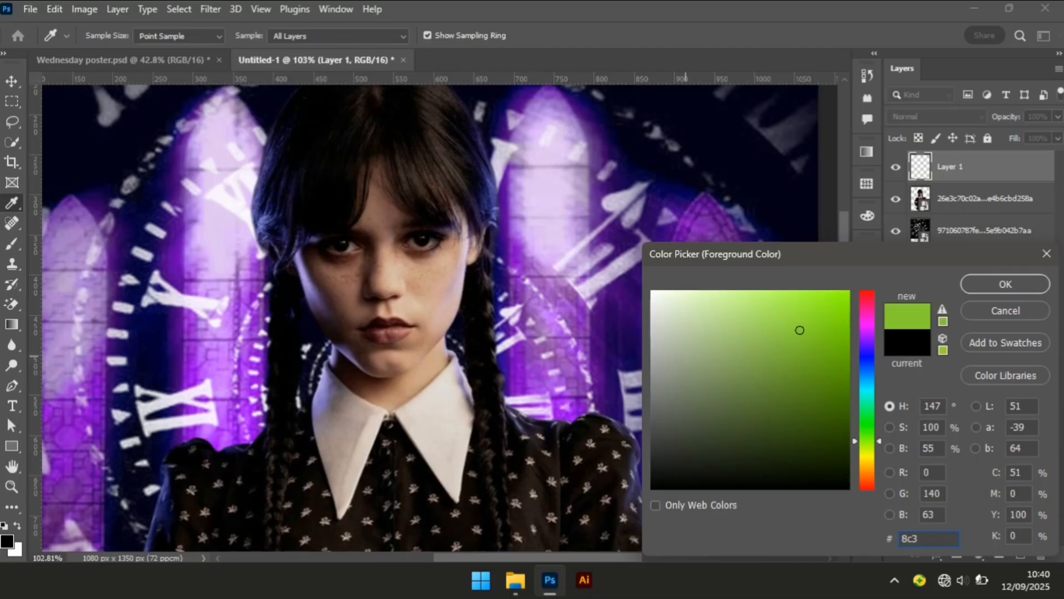
pyautogui.write('fd0')
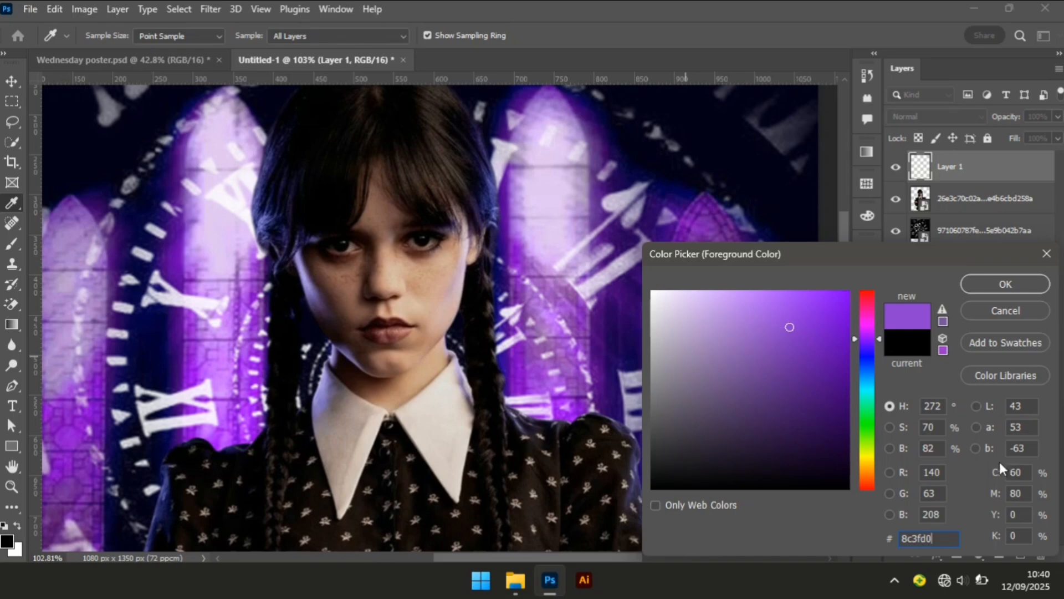
pyautogui.click(1006, 284)
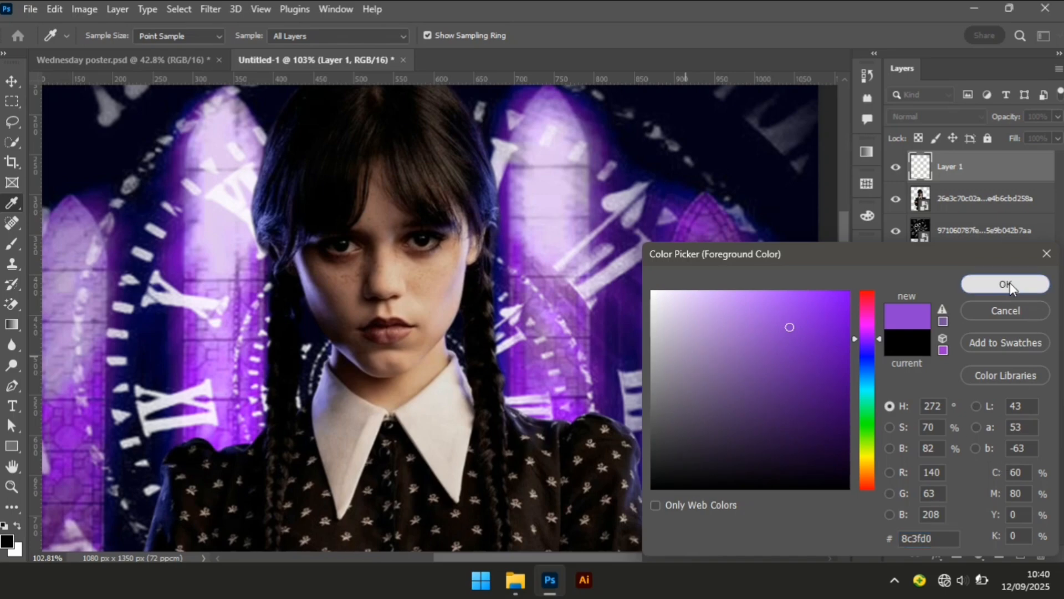
pyautogui.press('v')
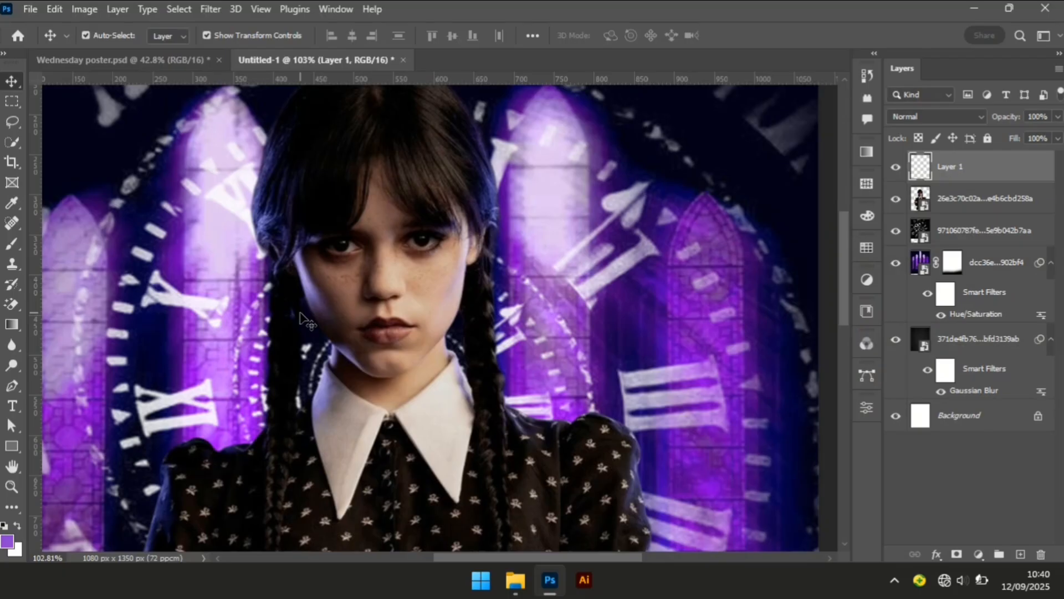
# Select the Brush tool and reduce the brush size to 40 px
pyautogui.press('b')
pyautogui.press('[')
pyautogui.press('[')
pyautogui.press('[')
pyautogui.press('[')
pyautogui.press('[')
pyautogui.press('[')
pyautogui.press('[')
pyautogui.press('[')
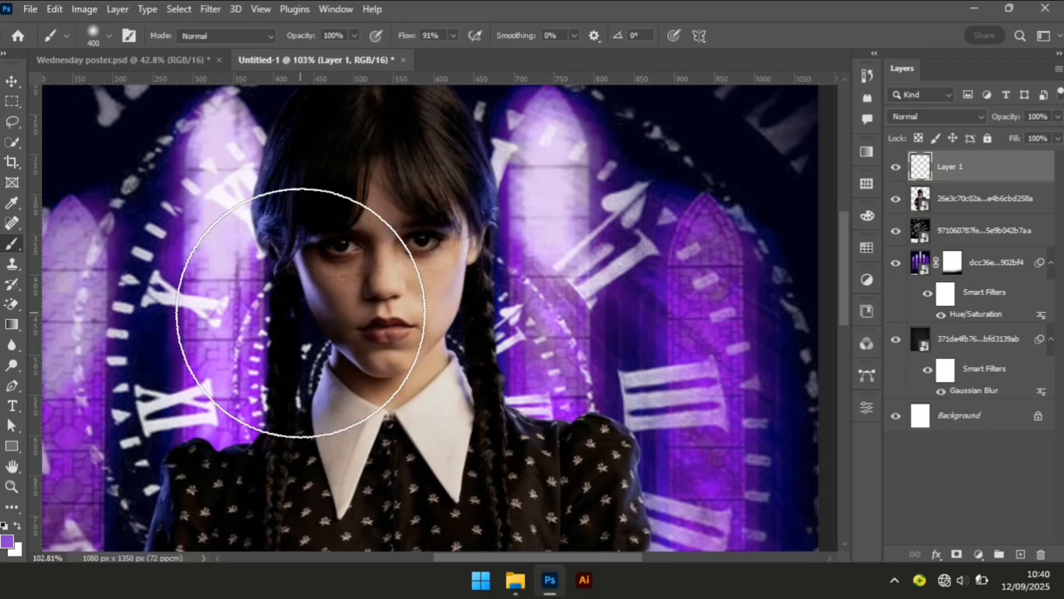
pyautogui.press('[')
pyautogui.press('[')
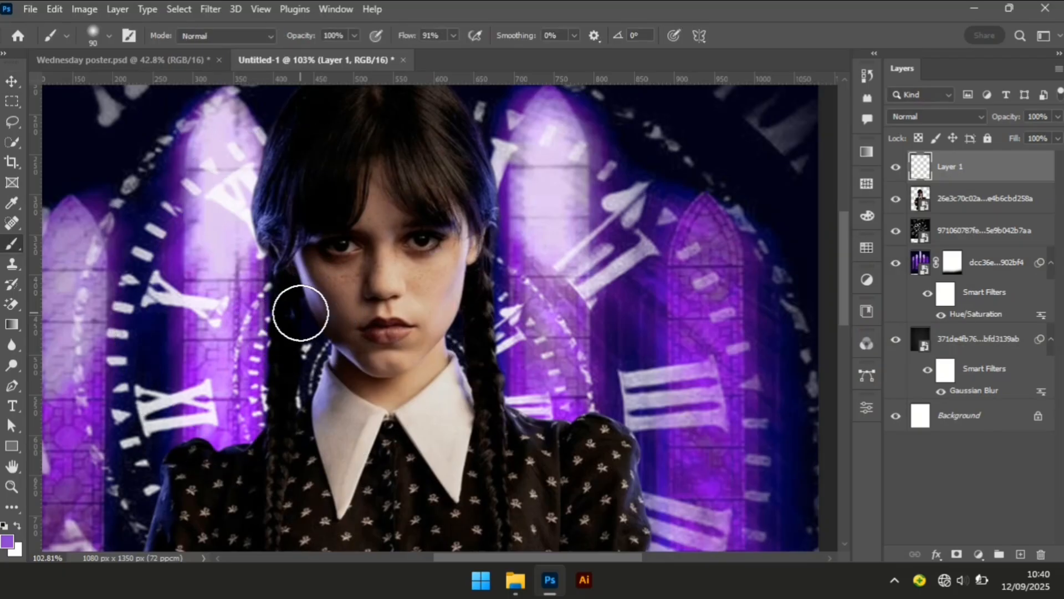
pyautogui.press('[')
pyautogui.press('[')
pyautogui.press('[')
pyautogui.press('[')
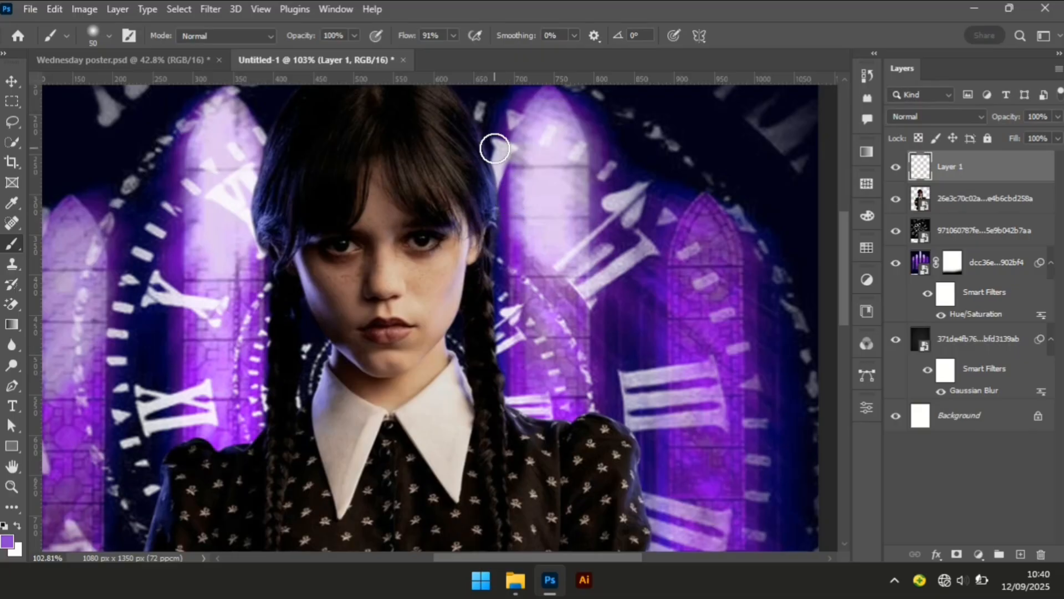
pyautogui.press('[')
# Try a 40 px purple stroke along the hair edge above the ear beside the bright window, and undo it
pyautogui.moveTo(489, 157)
pyautogui.mouseDown()
pyautogui.moveTo(497, 212)
pyautogui.moveTo(487, 135)
pyautogui.mouseUp()
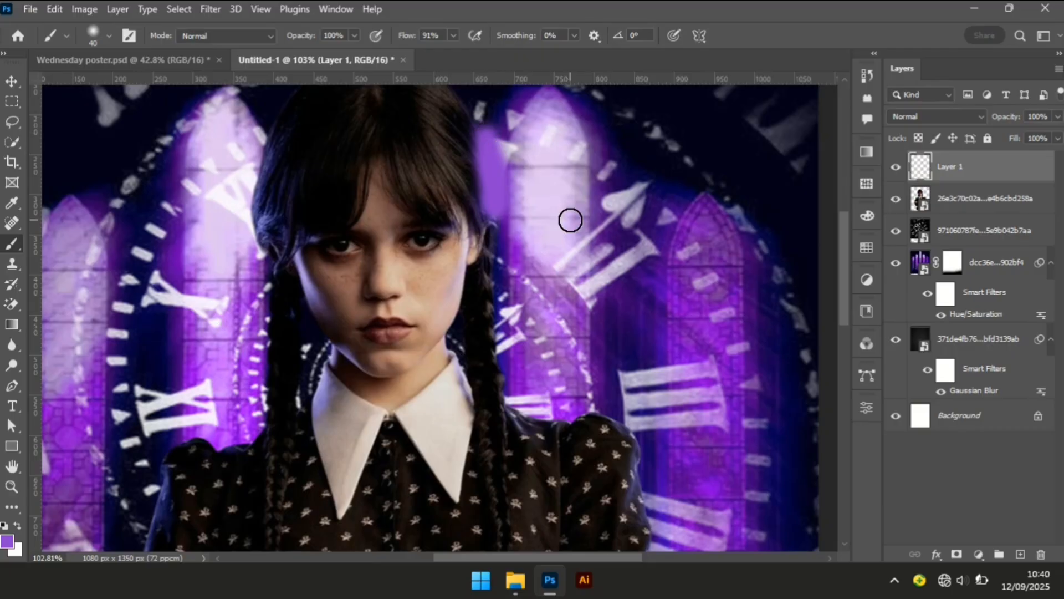
pyautogui.hotkey('ctrl', 'z')
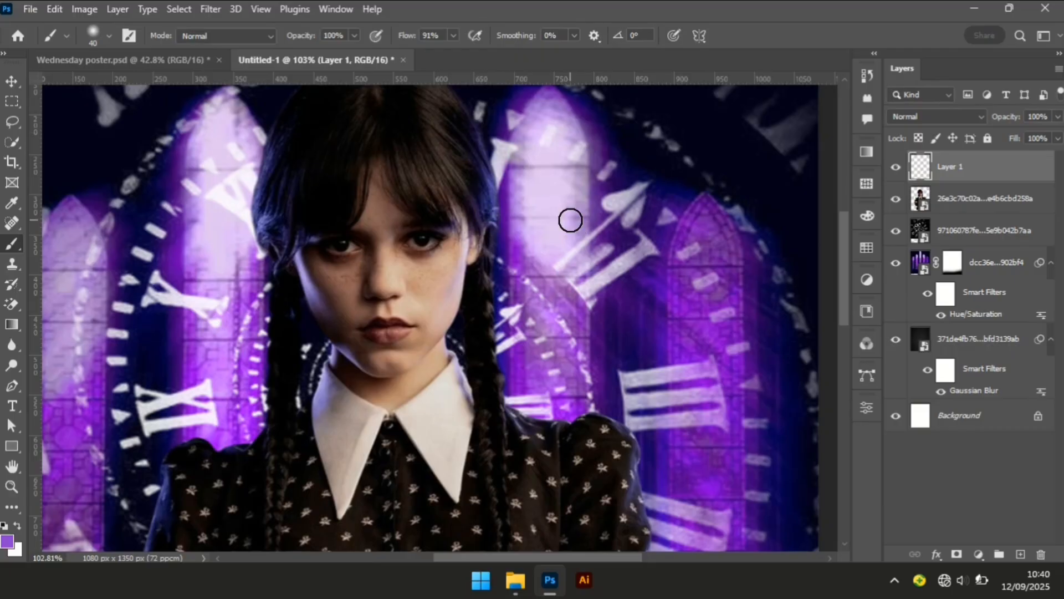
# Paint a purple stroke with a 20 px brush along the hair edge above the ear beside the bright window
pyautogui.press('[')
pyautogui.press('[')
pyautogui.moveTo(502, 179)
pyautogui.mouseDown()
pyautogui.moveTo(490, 160)
pyautogui.moveTo(490, 215)
pyautogui.moveTo(481, 137)
pyautogui.moveTo(488, 217)
pyautogui.moveTo(486, 193)
pyautogui.mouseUp()
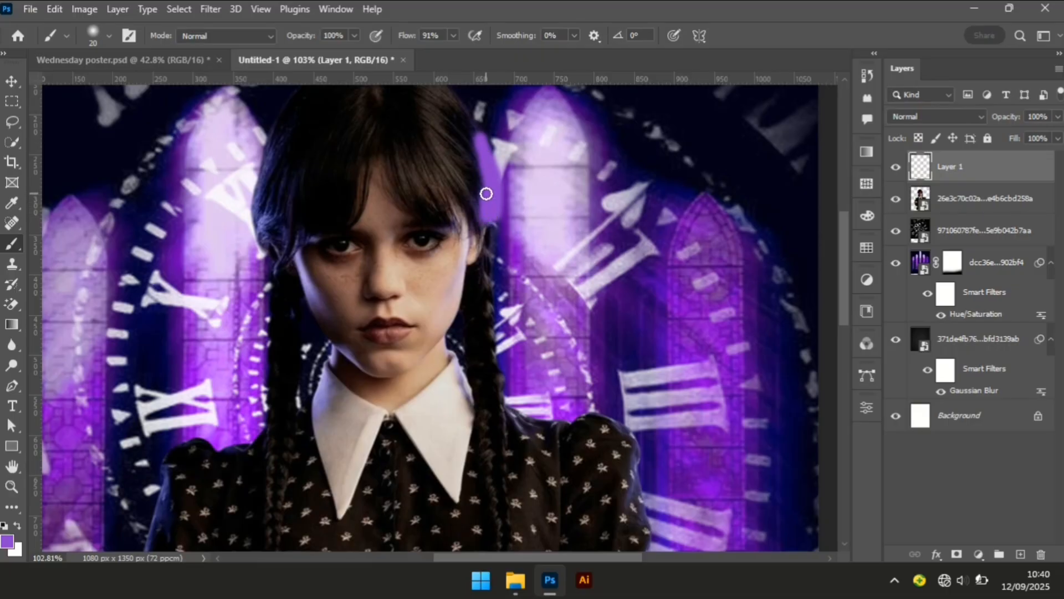
# Set the painted purple layer's blending mode to Color and clip it to the Wednesday image layer below
pyautogui.click(967, 120)
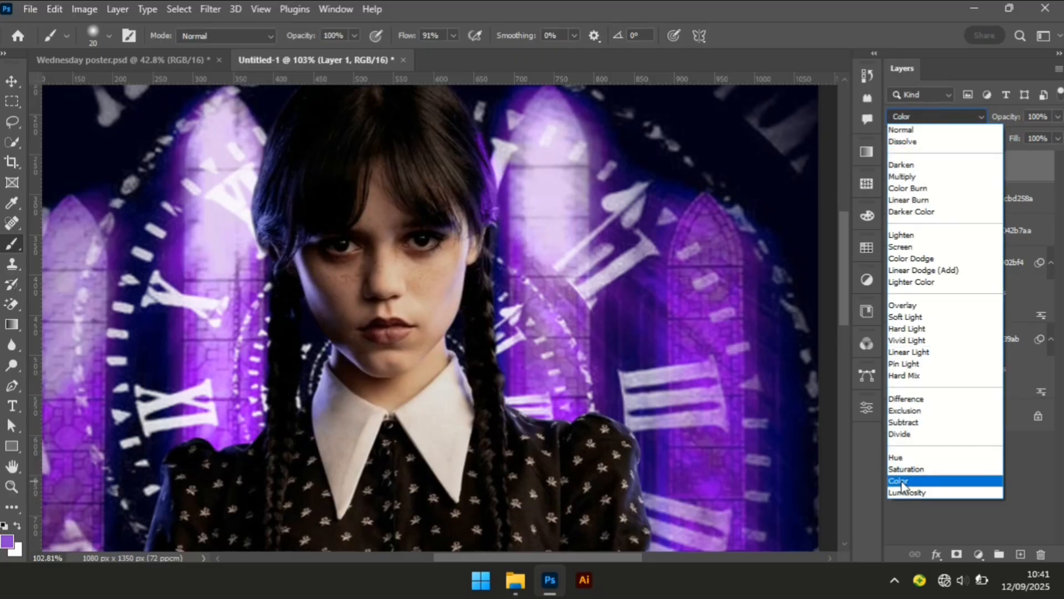
pyautogui.click(899, 481)
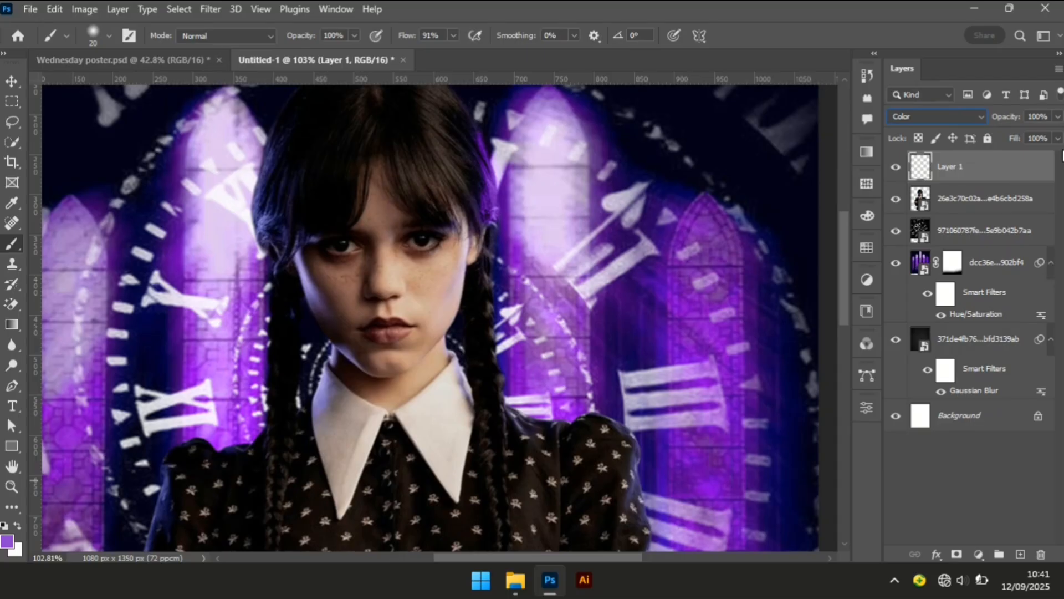
pyautogui.rightClick(985, 169)
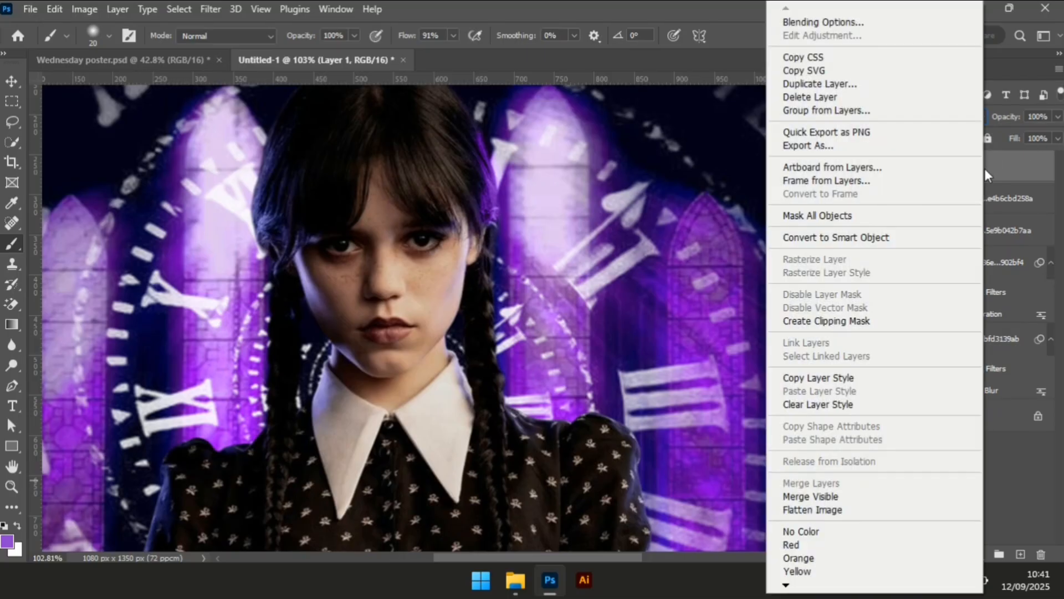
pyautogui.click(858, 322)
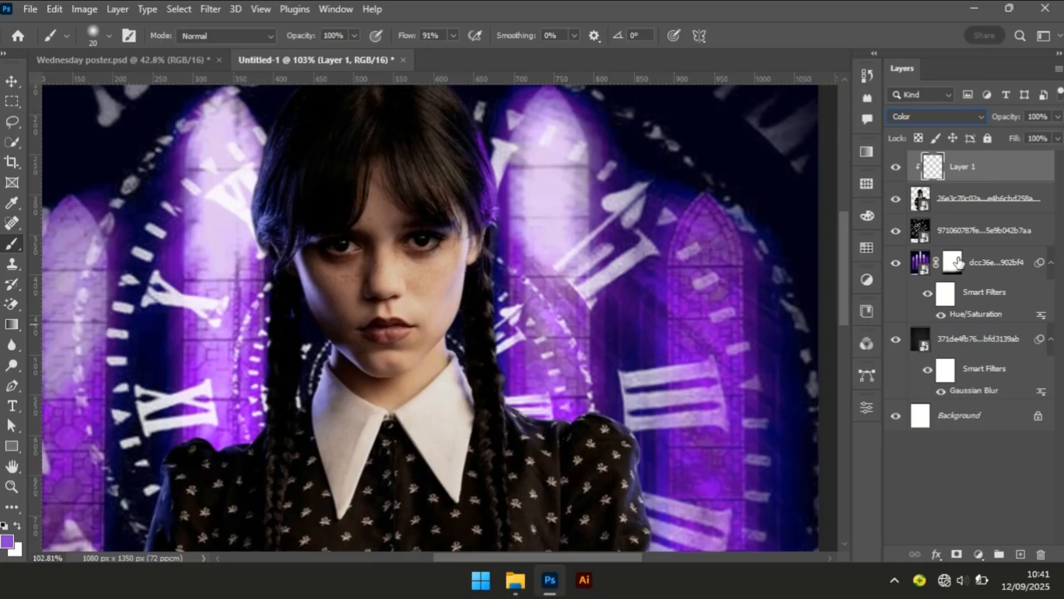
# Set the painted purple layer's opacity to 73%, then select the clock layer
pyautogui.click(1049, 116)
pyautogui.write('73')
pyautogui.click(968, 237)
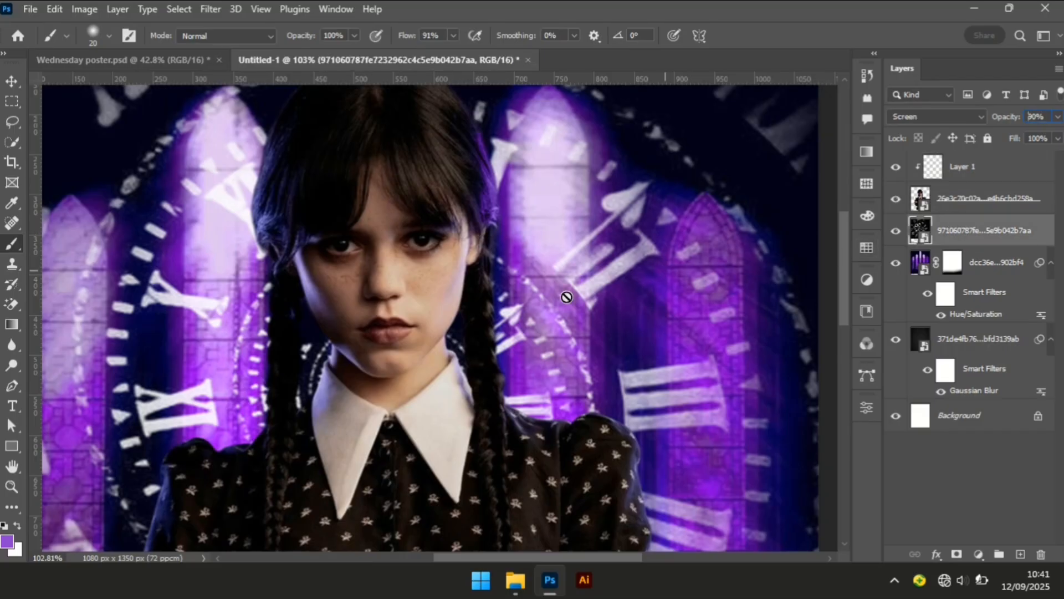
# Add a layer mask to the Wednesday image layer and switch to the Brush tool for editing the mask
pyautogui.press('z')
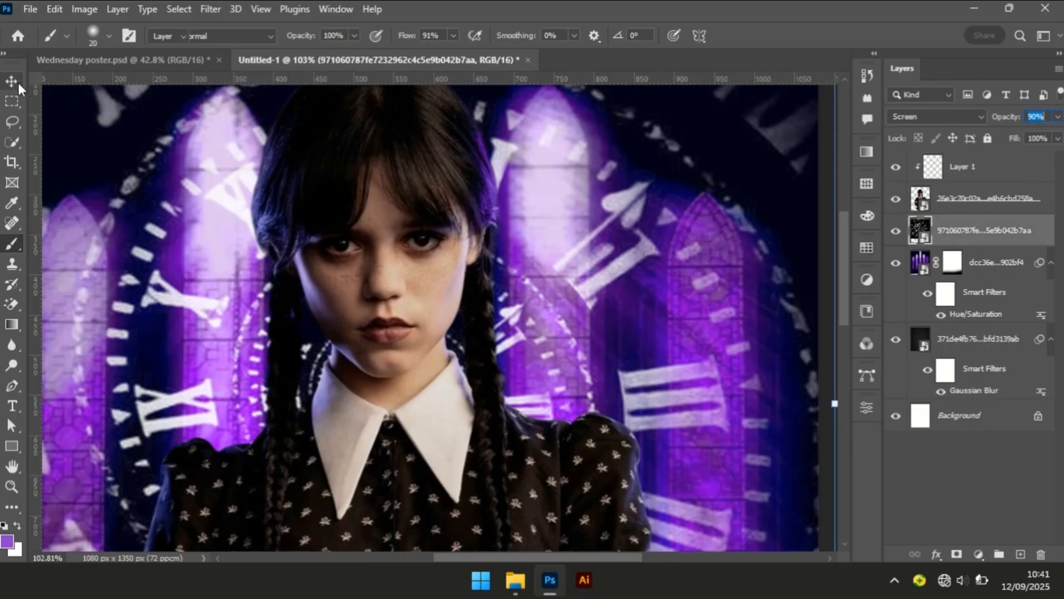
pyautogui.rightClick(276, 273)
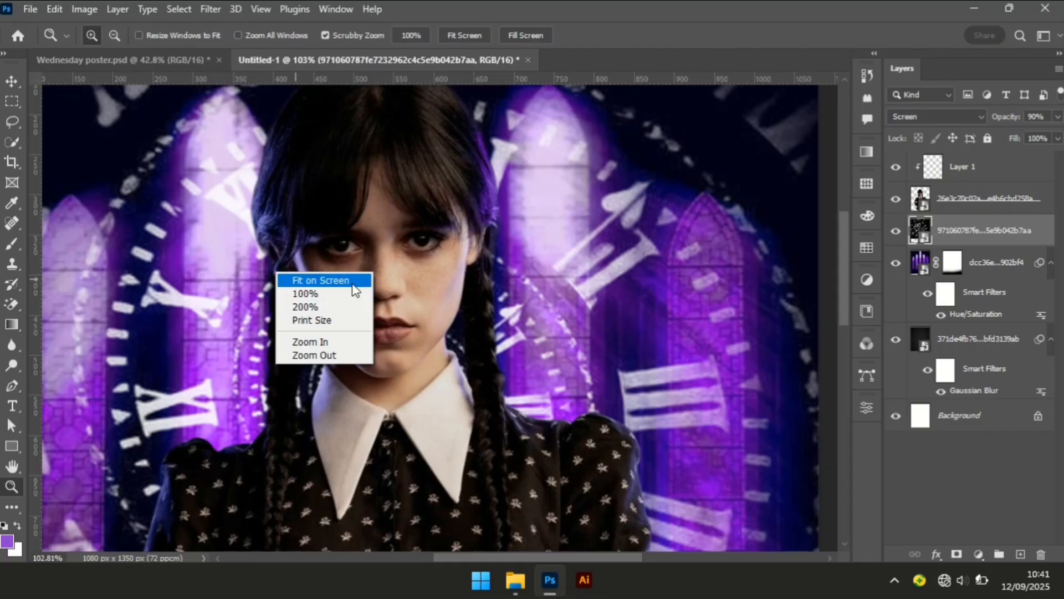
pyautogui.click(350, 279)
pyautogui.press('v')
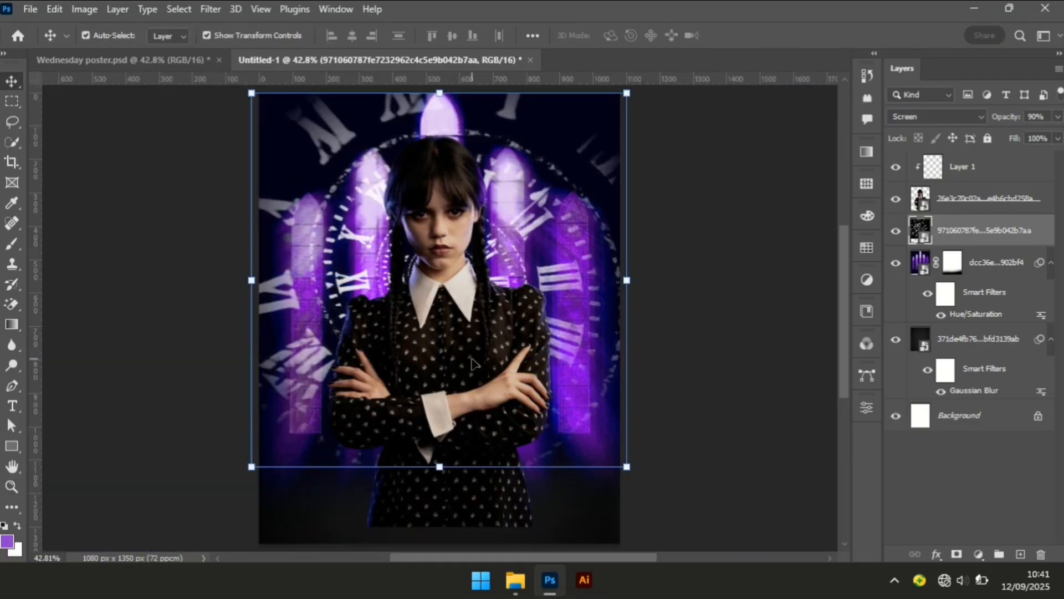
pyautogui.click(437, 326)
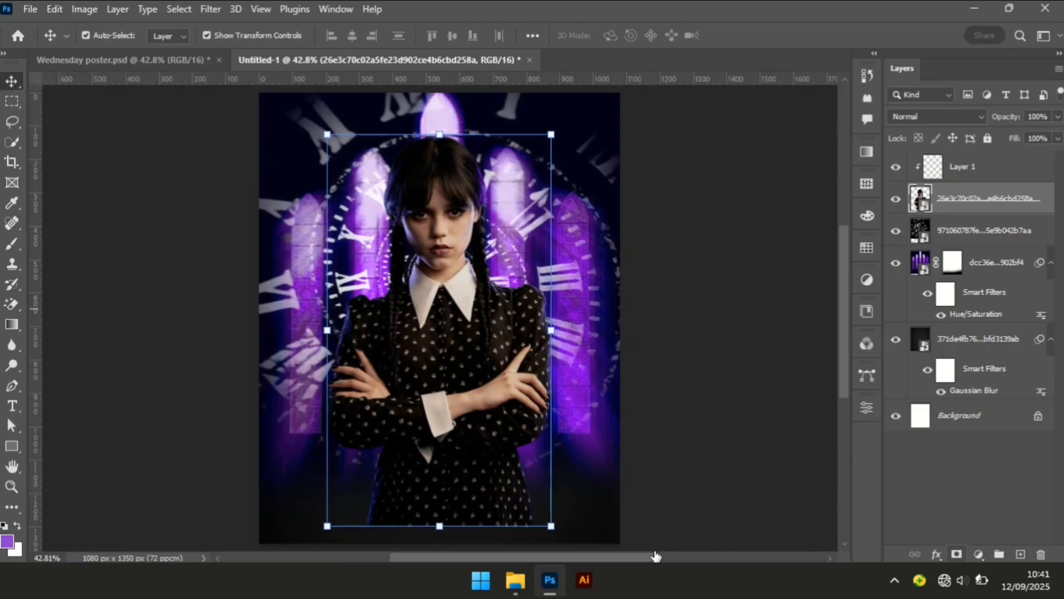
pyautogui.click(957, 554)
pyautogui.press('b')
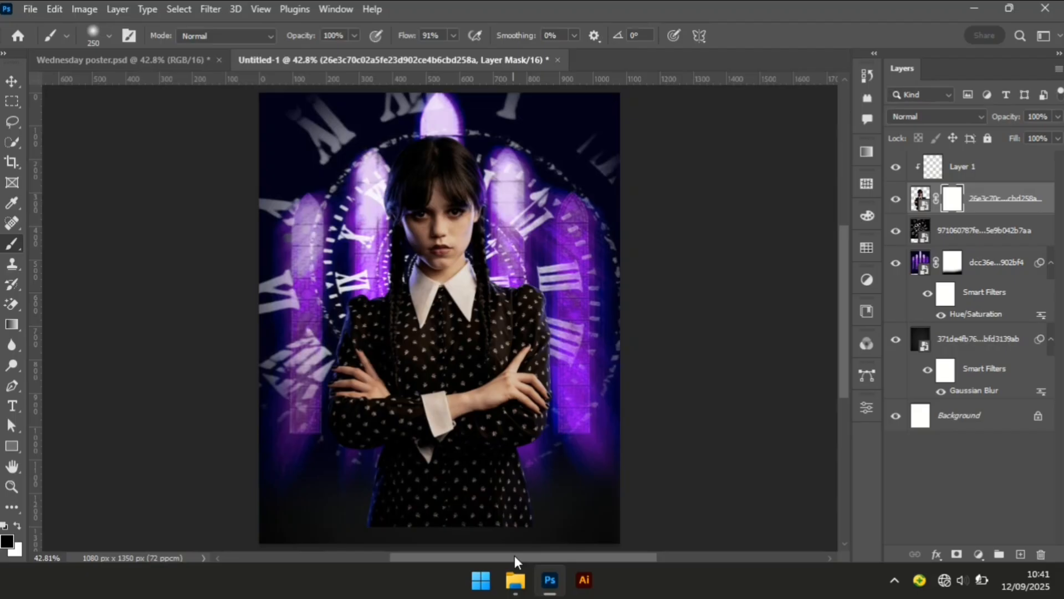
# Fade the lower part of Wednesday's dress into the dark background by painting black on its mask with a 600 px brush
pyautogui.press(']')
pyautogui.press(']')
pyautogui.press(']')
pyautogui.press(']')
pyautogui.moveTo(843, 382); pyautogui.dragTo(844, 414)
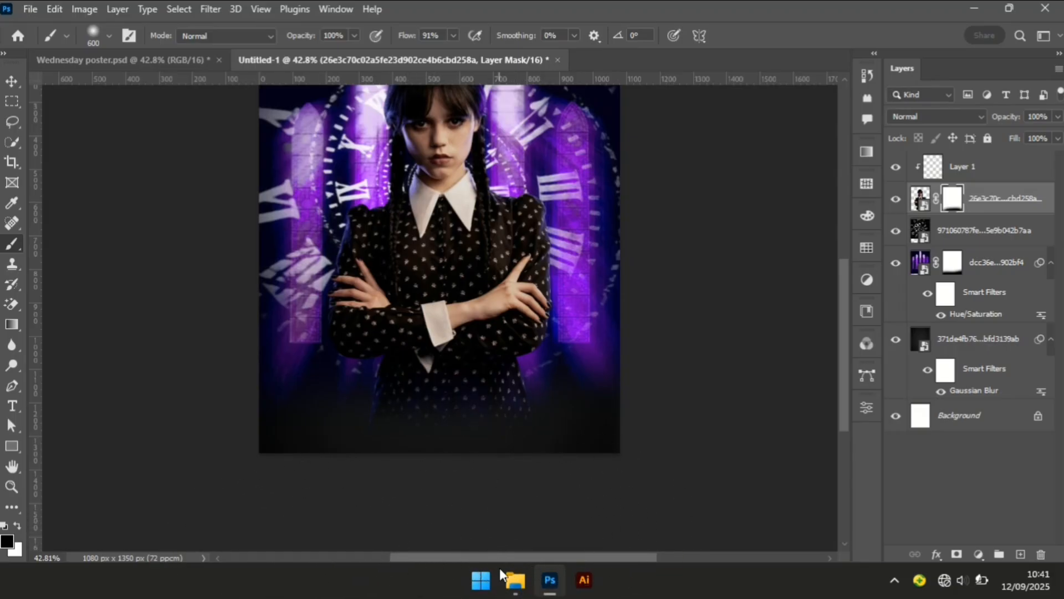
pyautogui.press('v')
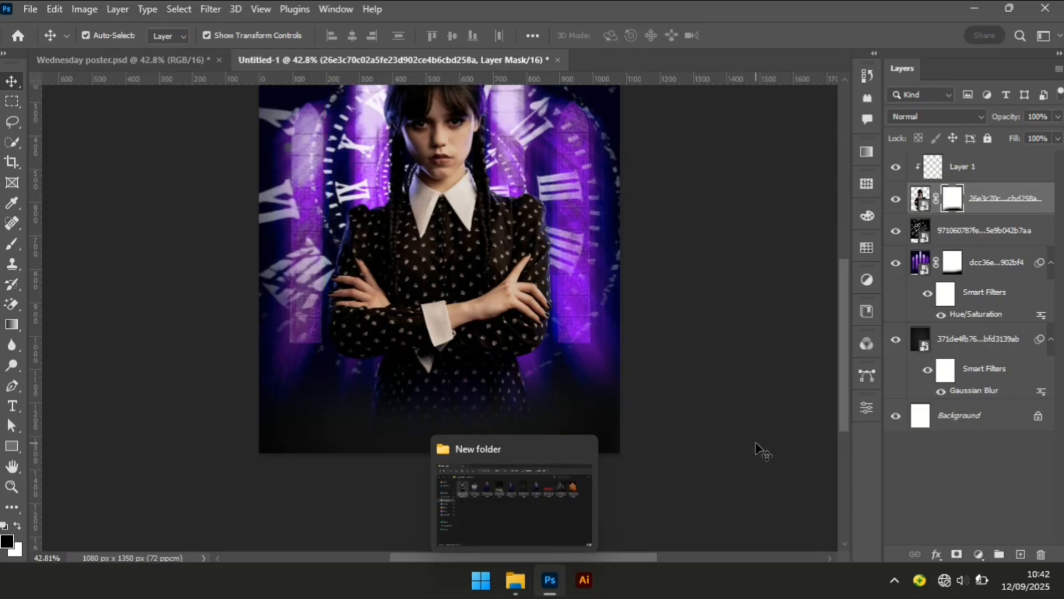
# Place 945ebc6ef84e2fe32a1e1a620705c154.png from the New folder window into the poster at 35.41% scale, flipped horizontally
pyautogui.click(516, 580)
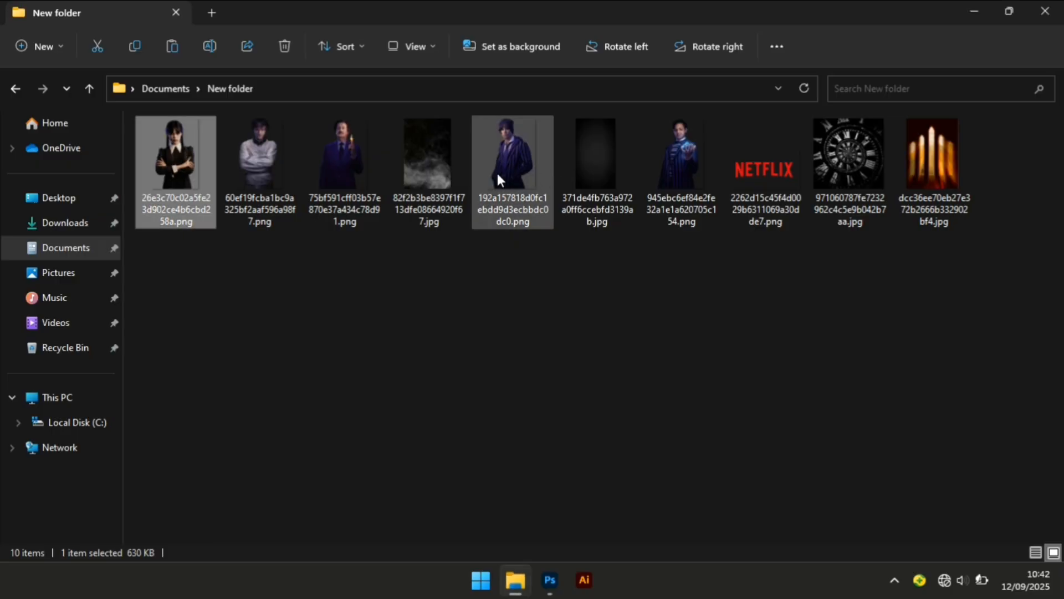
pyautogui.click(681, 161)
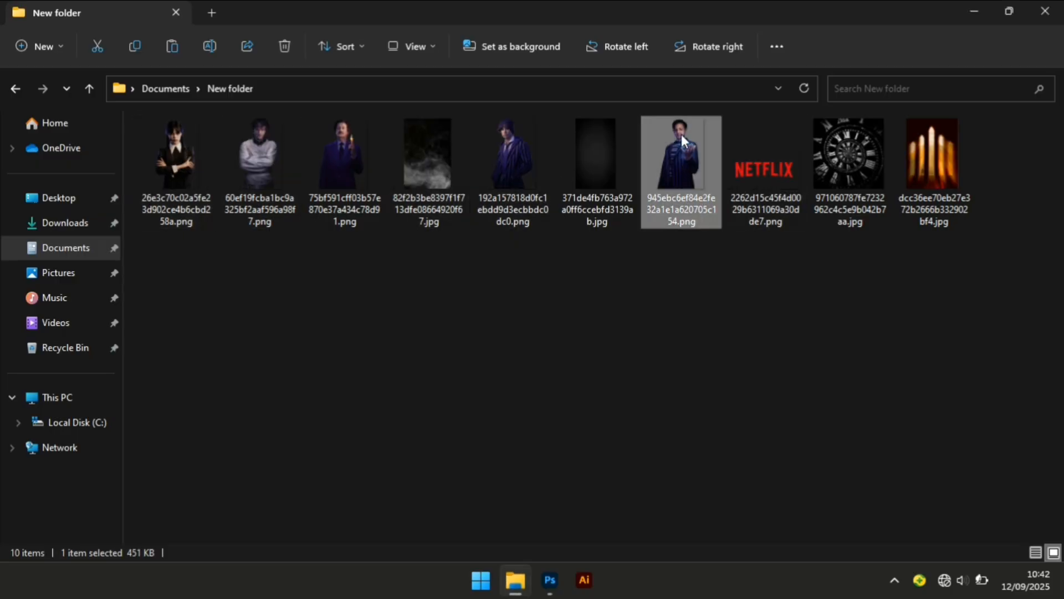
pyautogui.moveTo(680, 134); pyautogui.dragTo(378, 214)
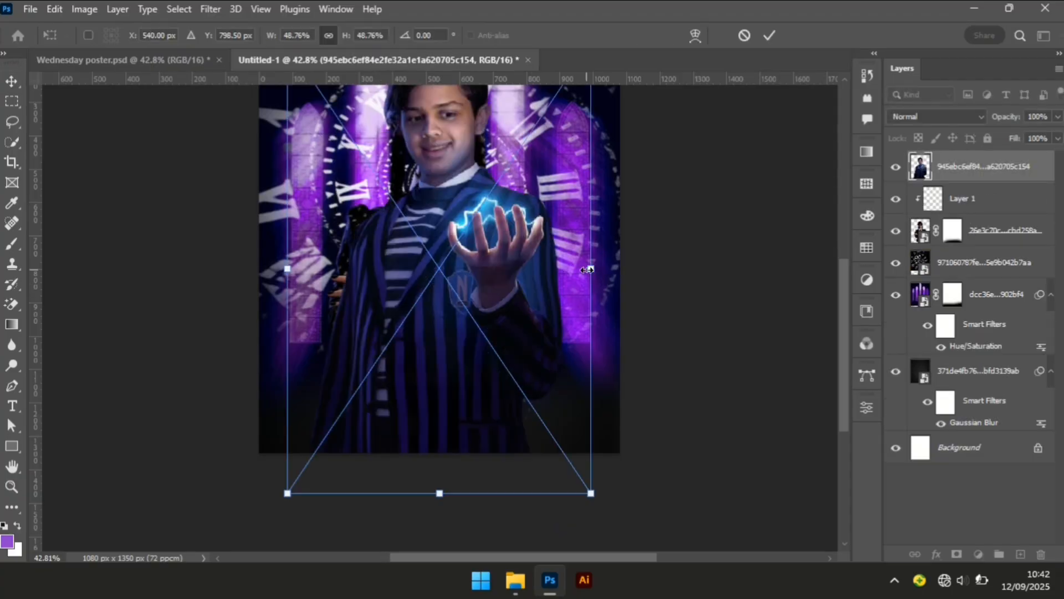
pyautogui.moveTo(588, 269); pyautogui.dragTo(505, 252)
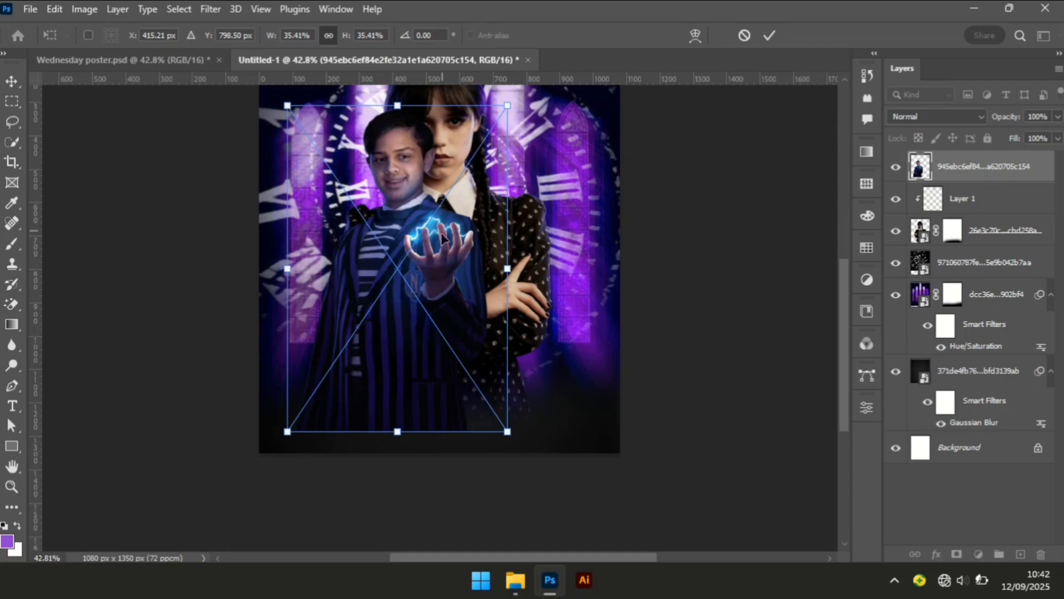
pyautogui.rightClick(444, 254)
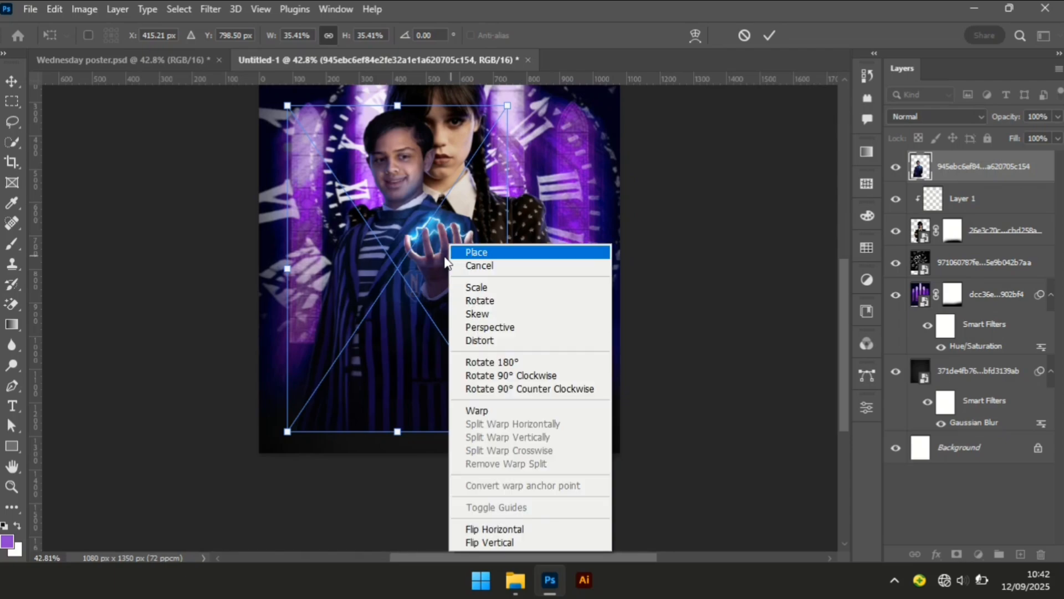
pyautogui.click(515, 531)
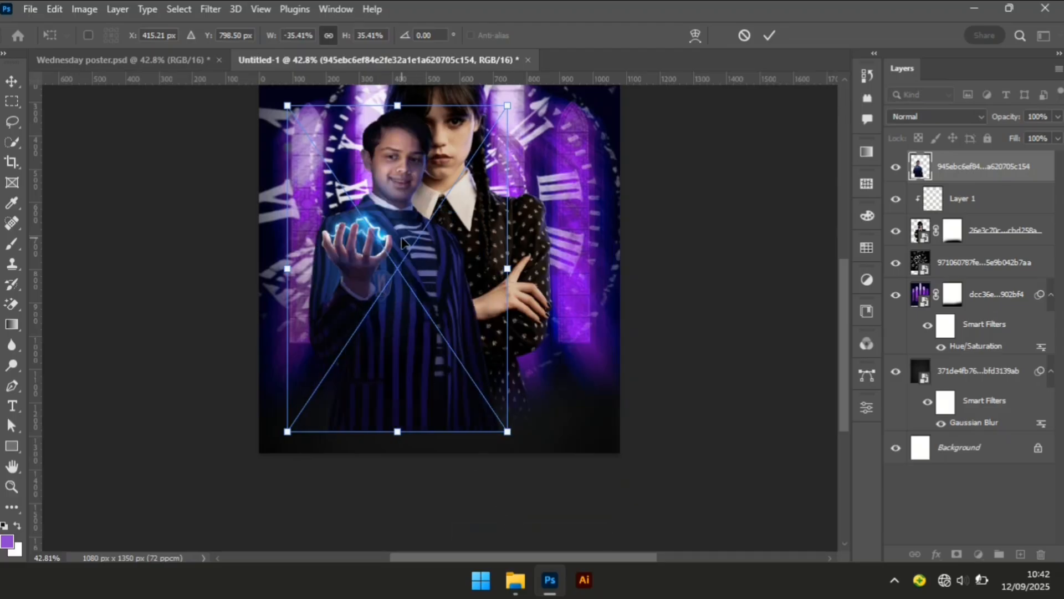
# Scale the placed striped-blazer character to 33.16% and position it beside Wednesday at about X 310 px, Y 712 px
pyautogui.moveTo(403, 243); pyautogui.dragTo(371, 244)
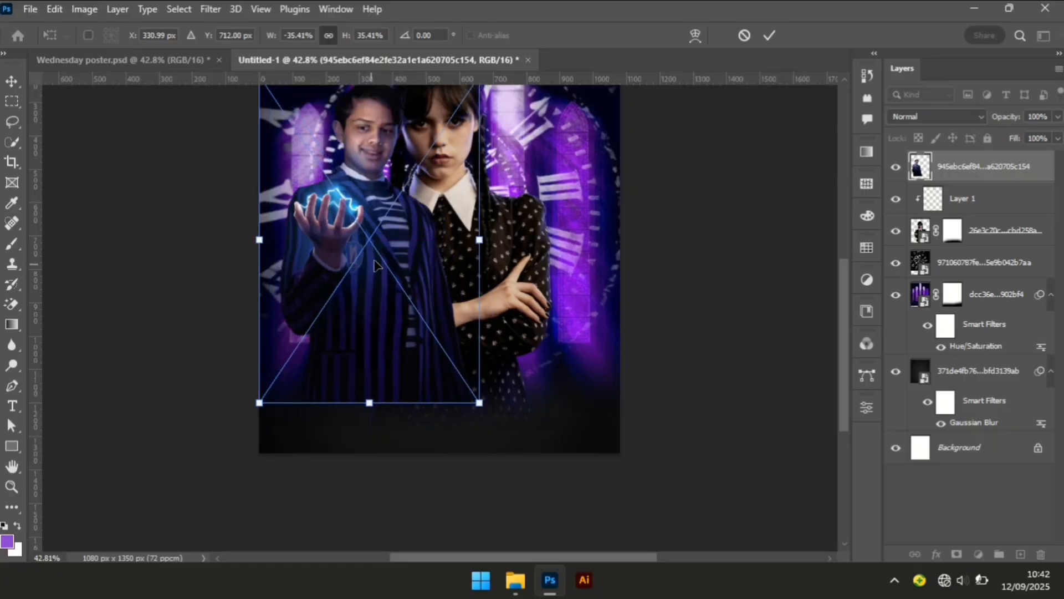
pyautogui.moveTo(376, 263); pyautogui.dragTo(371, 267)
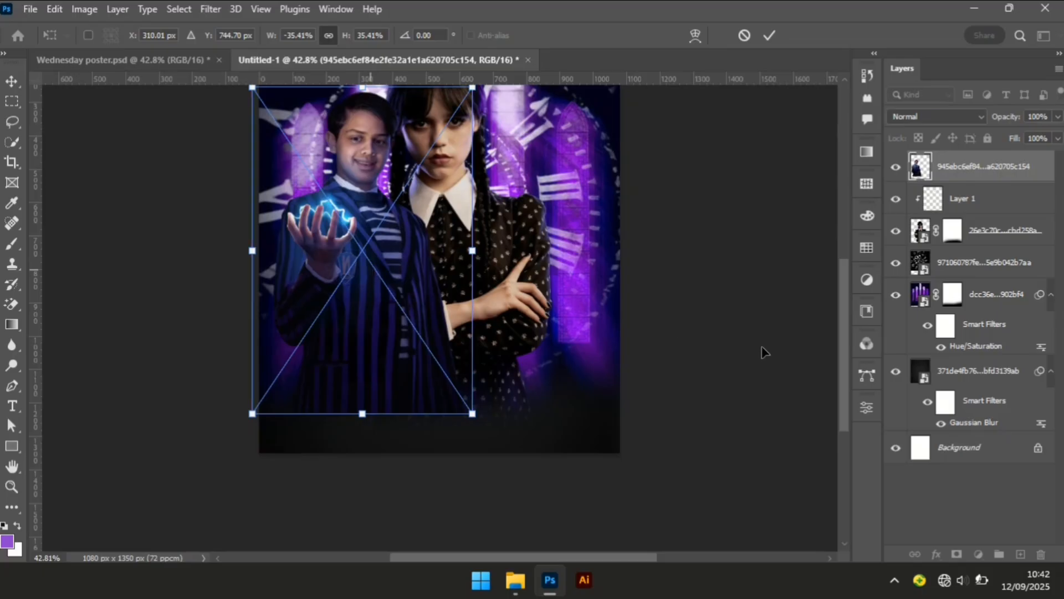
pyautogui.moveTo(841, 392); pyautogui.dragTo(847, 358)
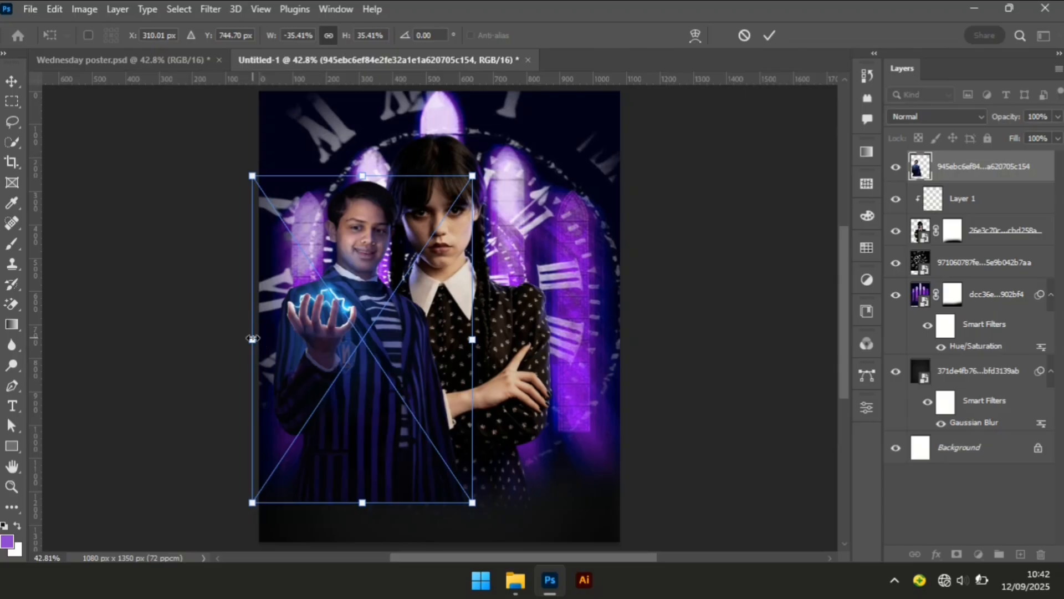
pyautogui.moveTo(261, 334); pyautogui.dragTo(267, 332)
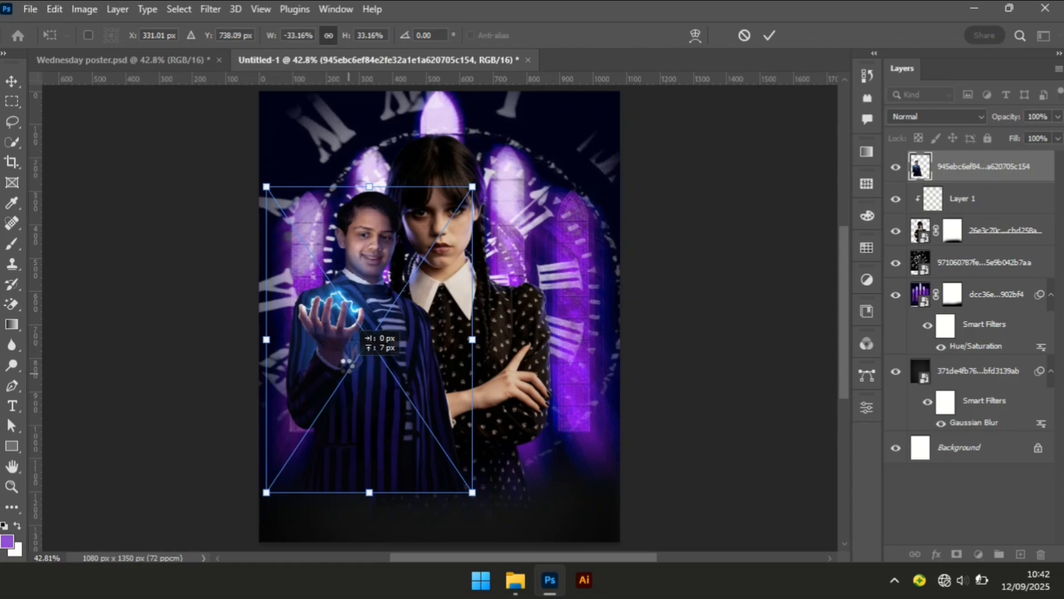
pyautogui.moveTo(349, 378); pyautogui.dragTo(339, 362)
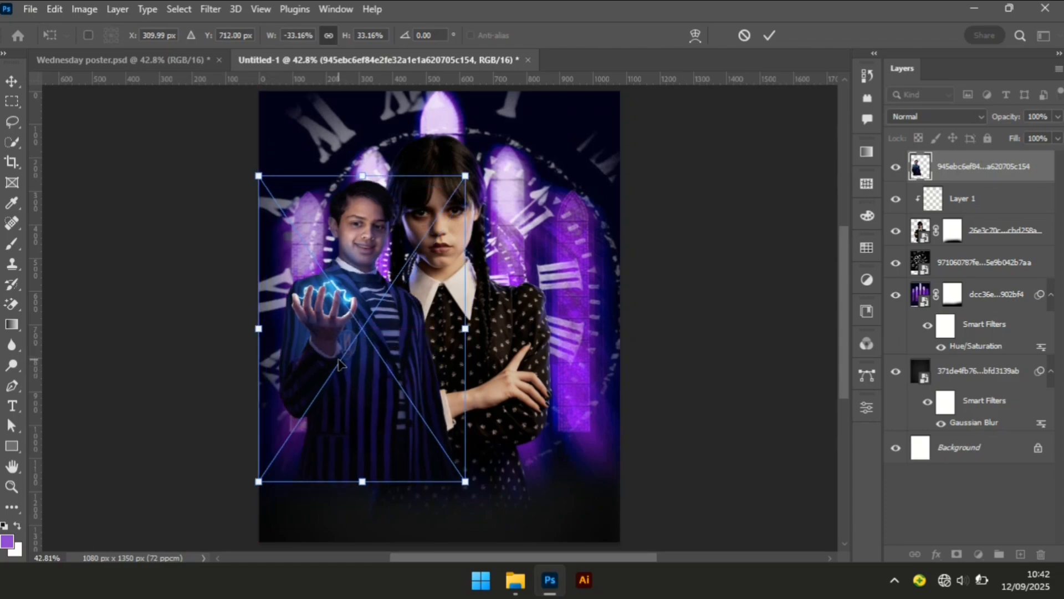
pyautogui.press('Return')
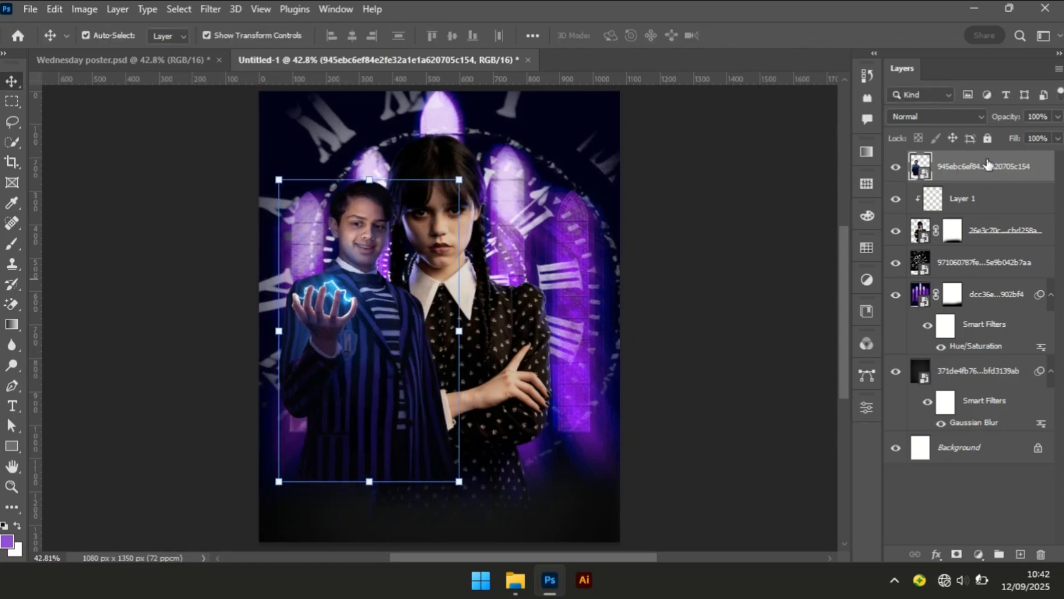
# Move the striped-blazer character's layer below the Wednesday image layer and shift the figure about 45 px left
pyautogui.moveTo(988, 164); pyautogui.dragTo(980, 250)
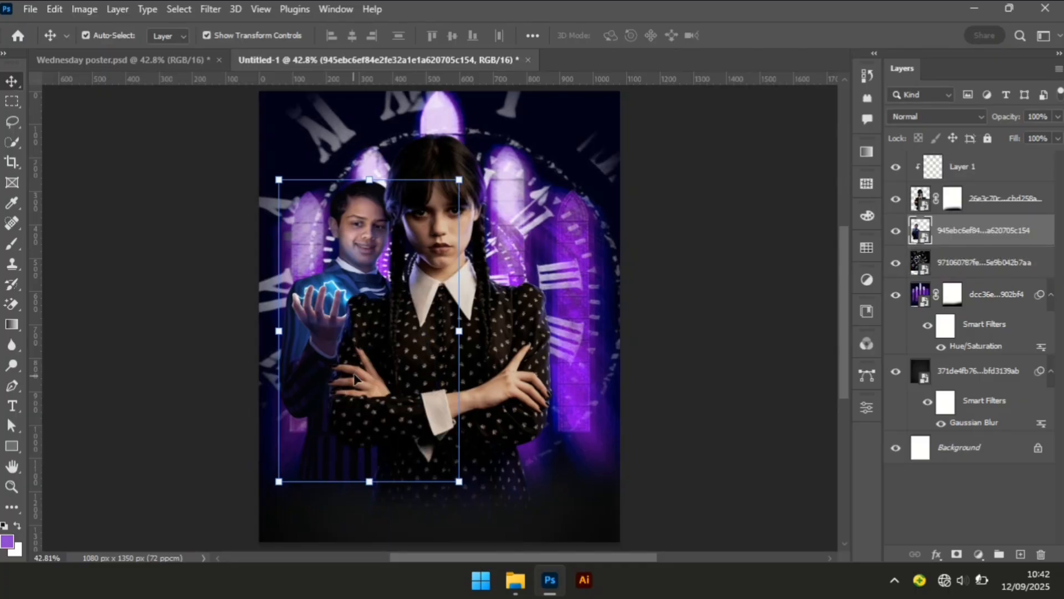
pyautogui.click(330, 259)
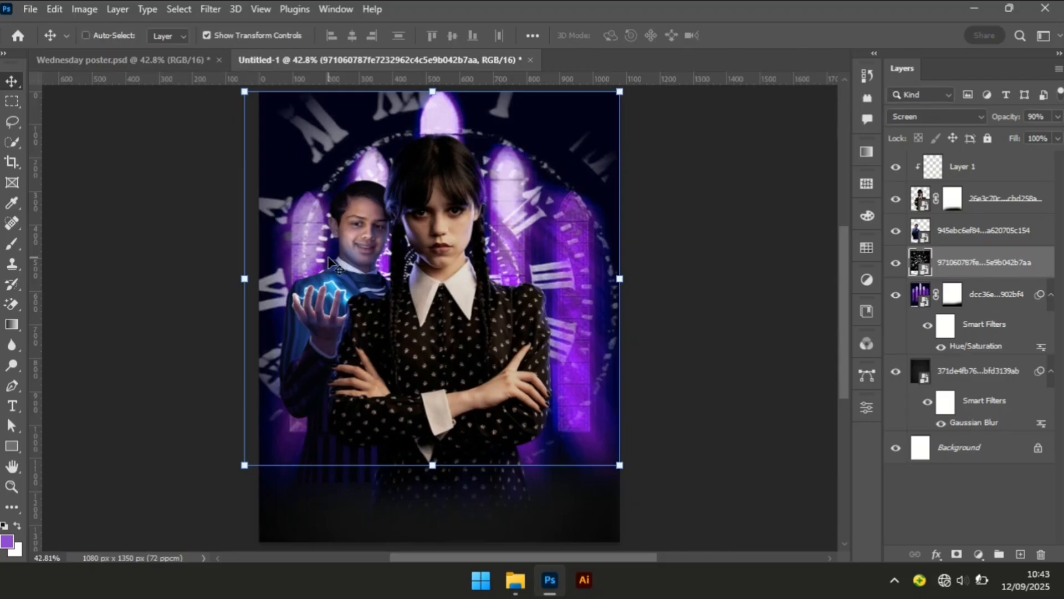
pyautogui.keyDown('ctrl'); pyautogui.click(362, 269); pyautogui.keyUp('ctrl')
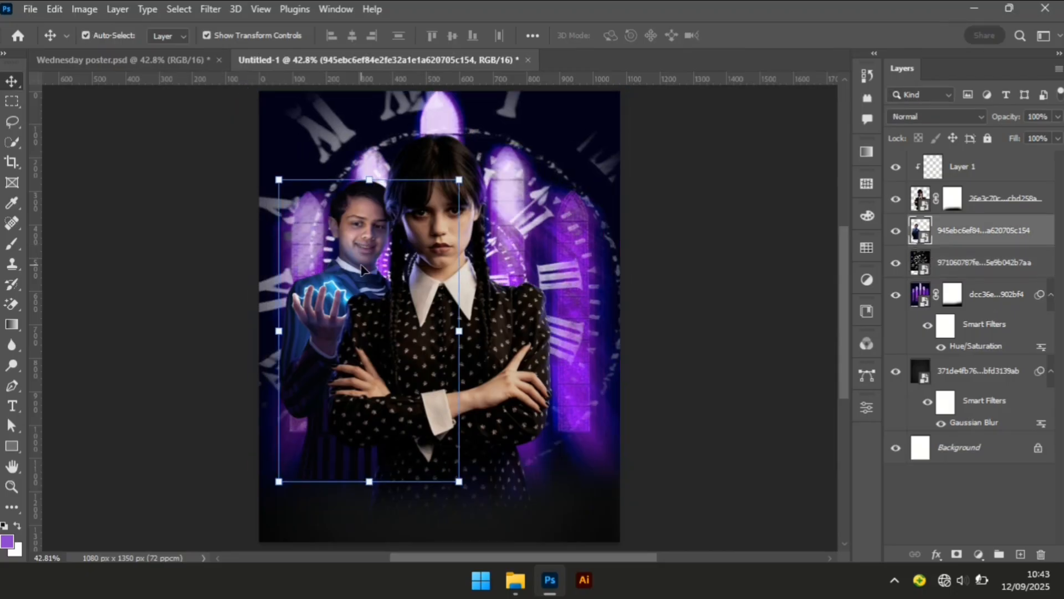
pyautogui.moveTo(361, 269); pyautogui.dragTo(349, 268)
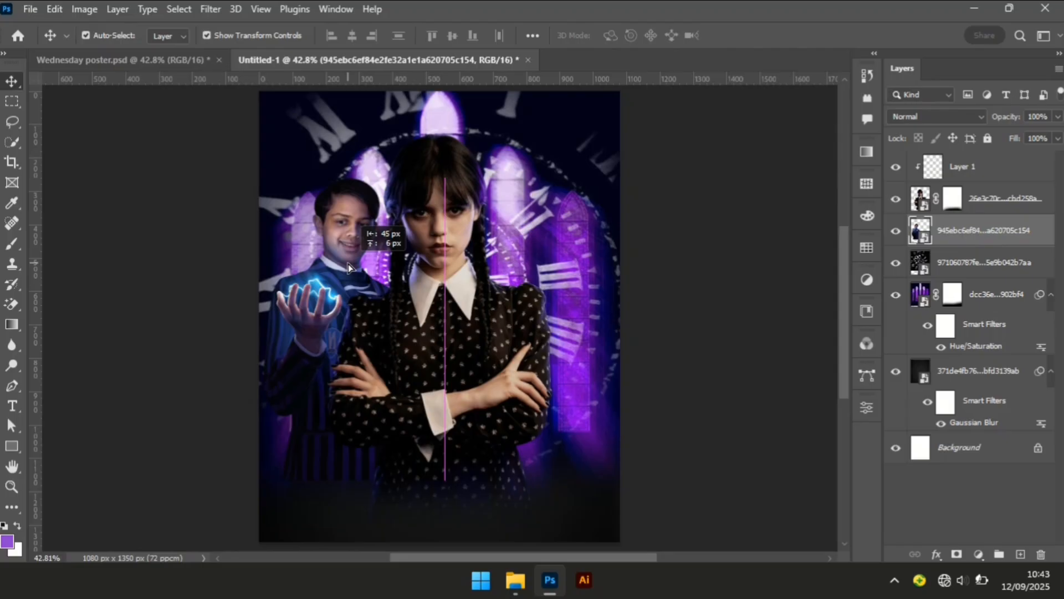
pyautogui.moveTo(347, 264); pyautogui.dragTo(347, 263)
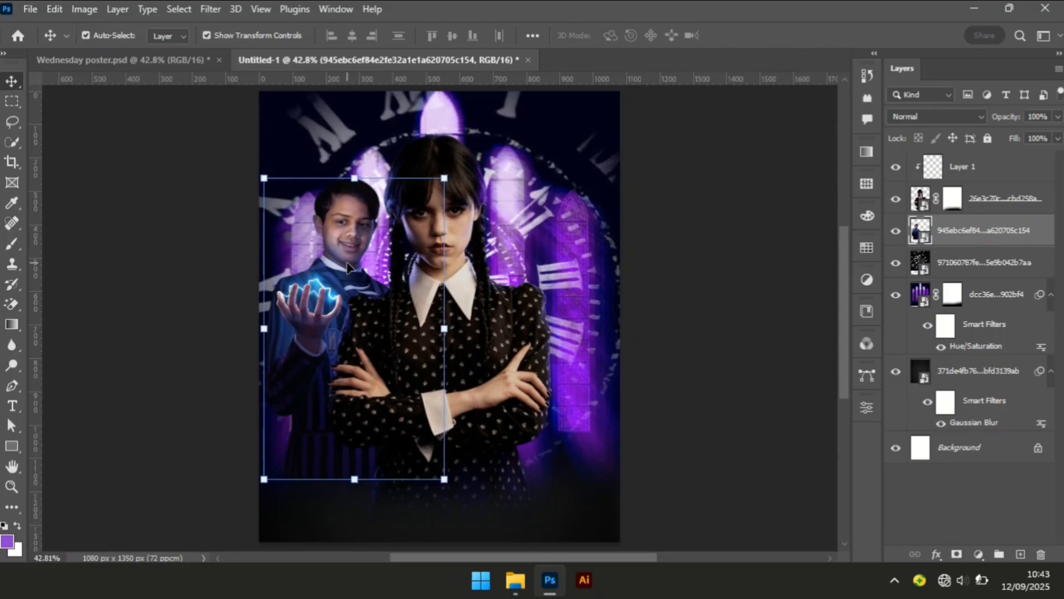
# Tilt the striped-blazer character about 1.6° counterclockwise and shrink it slightly
pyautogui.click(271, 480)
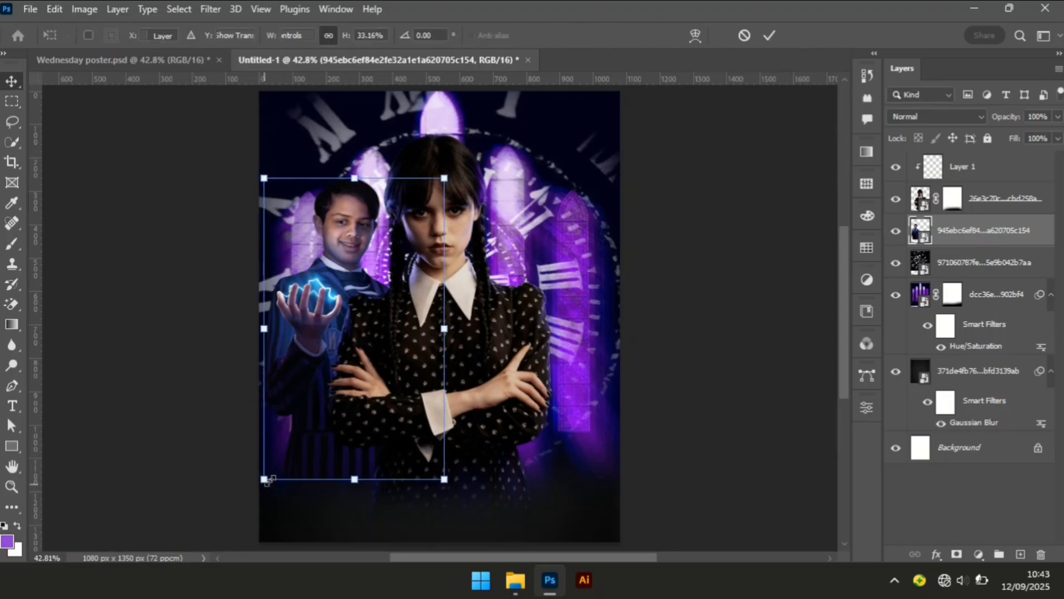
pyautogui.moveTo(271, 480); pyautogui.dragTo(265, 482)
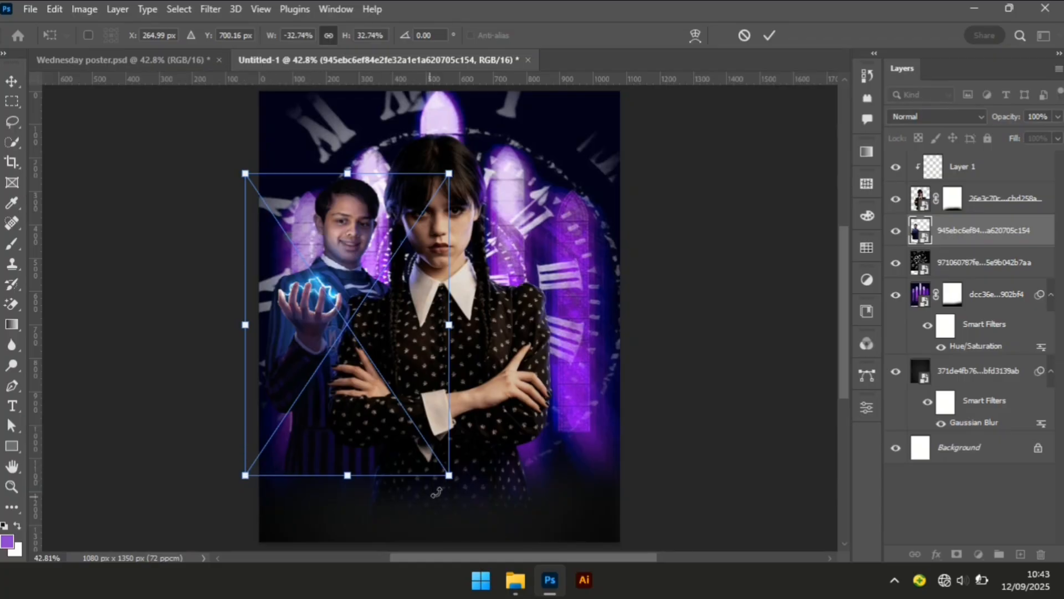
pyautogui.moveTo(457, 488); pyautogui.dragTo(460, 487)
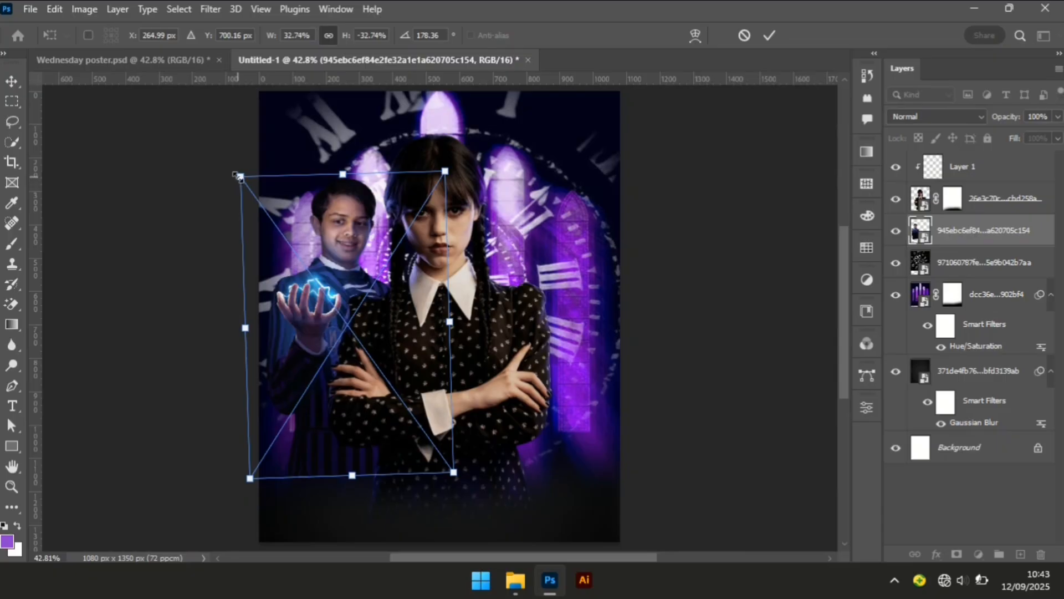
pyautogui.moveTo(239, 178); pyautogui.dragTo(246, 188)
pyautogui.press('Return')
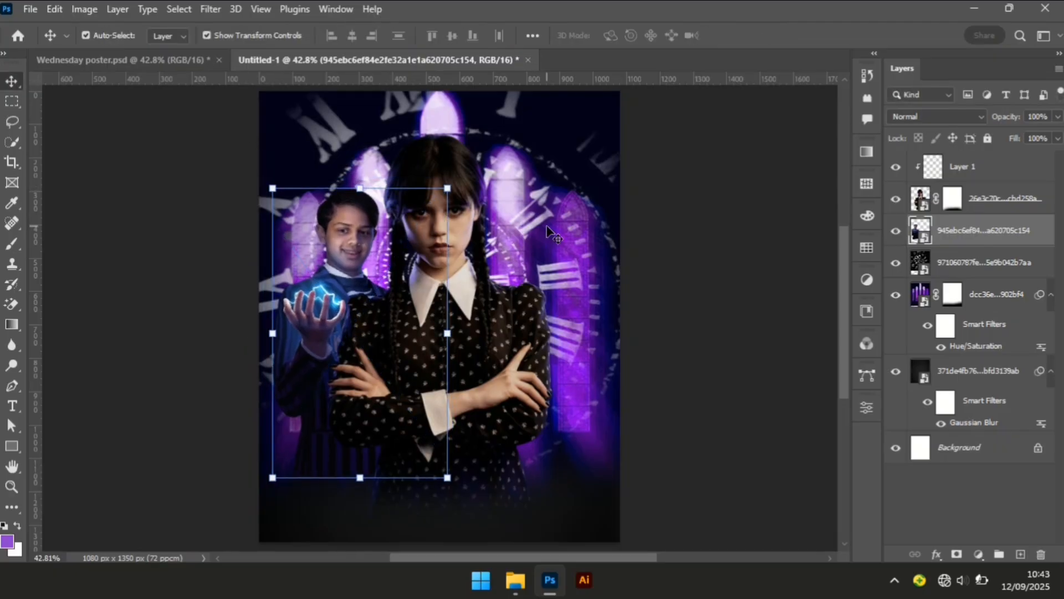
# Add a layer mask to the striped-blazer character and fade out its lower edge with a 400 px black brush
pyautogui.click(956, 554)
pyautogui.press('b')
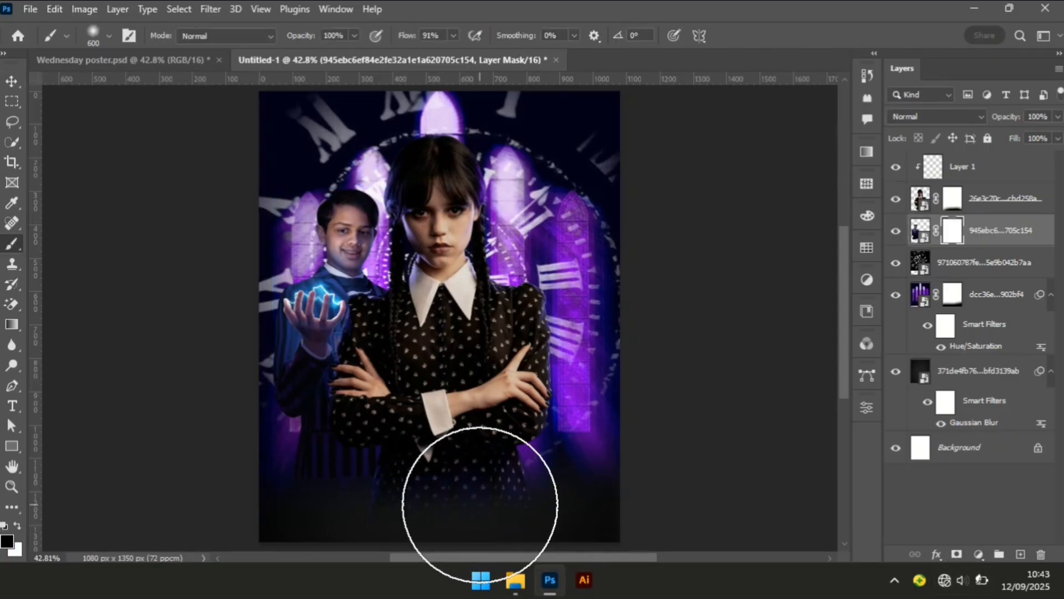
pyautogui.press('[')
pyautogui.press('[')
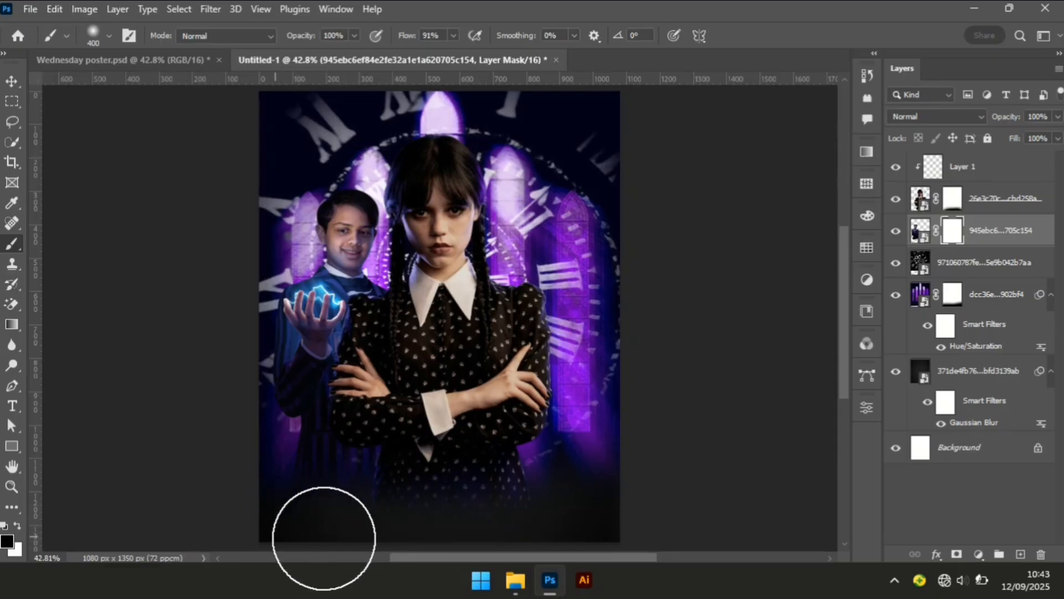
pyautogui.moveTo(414, 520); pyautogui.dragTo(370, 563)
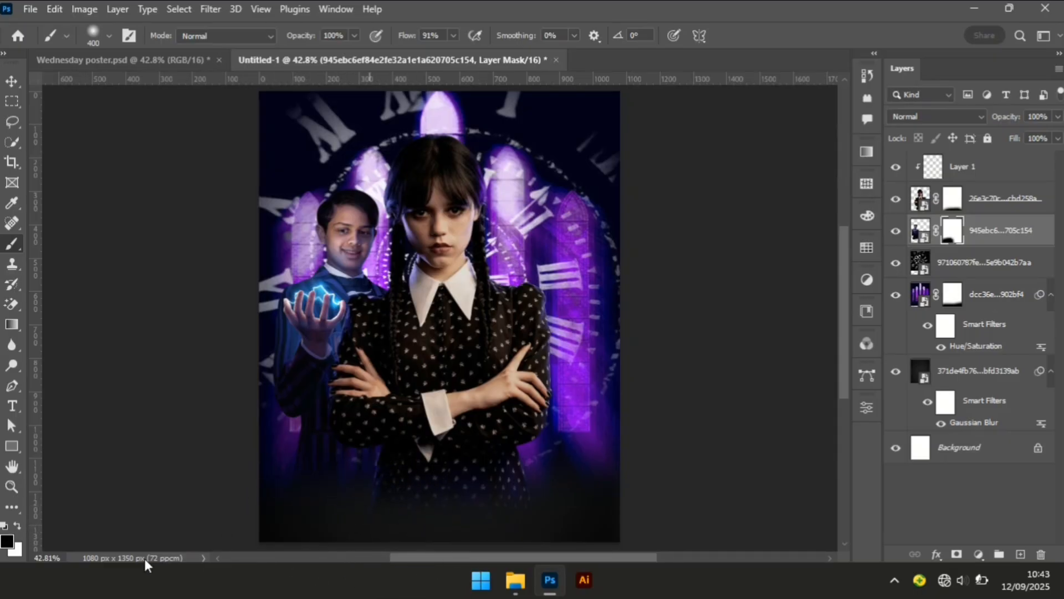
# Restore part of the blazer on the mask with a 175 px white brush at 59% flow, then deselect the layer
pyautogui.press('[')
pyautogui.press('[')
pyautogui.press('[')
pyautogui.press('[')
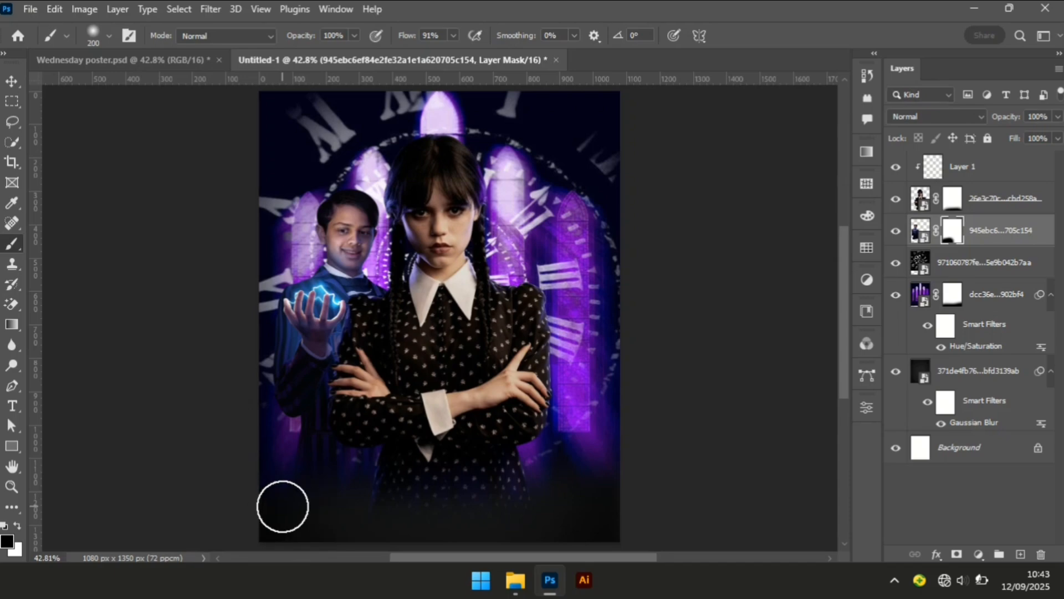
pyautogui.click(18, 526)
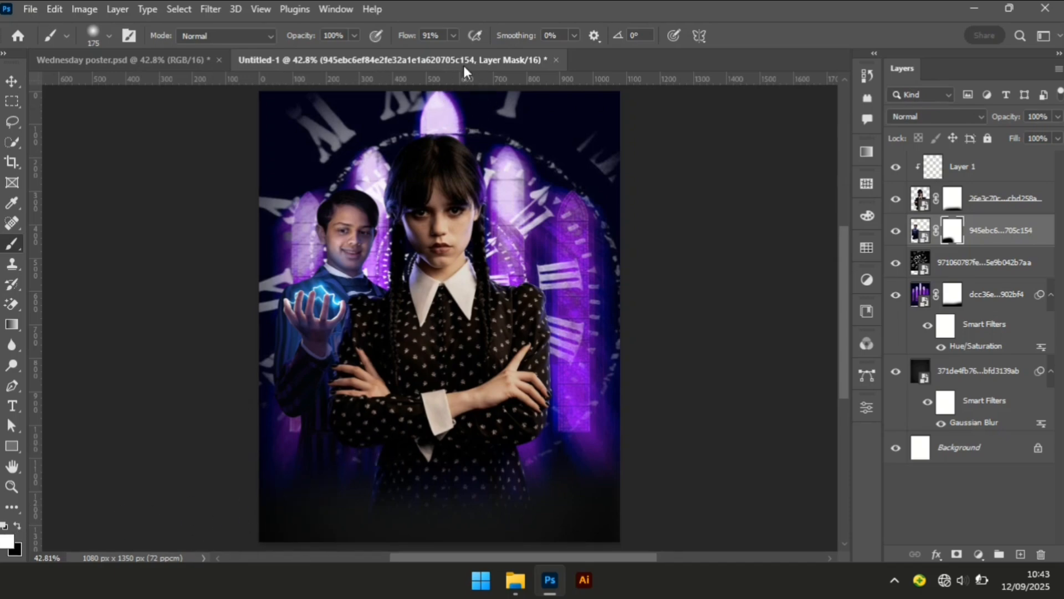
pyautogui.click(453, 33)
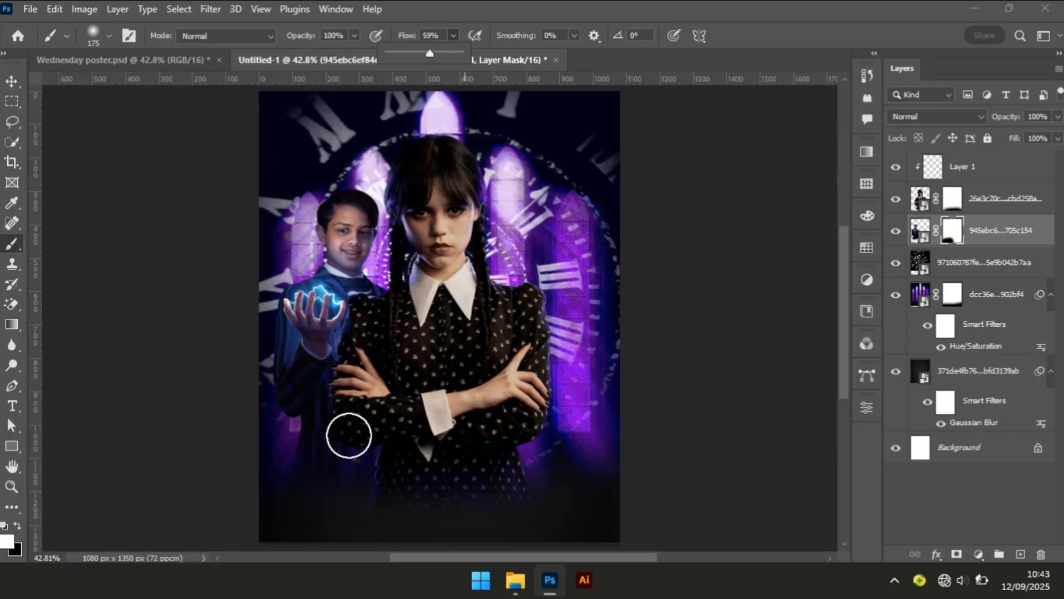
pyautogui.click(363, 439)
pyautogui.moveTo(364, 440)
pyautogui.mouseDown()
pyautogui.moveTo(343, 443)
pyautogui.moveTo(366, 443)
pyautogui.mouseUp()
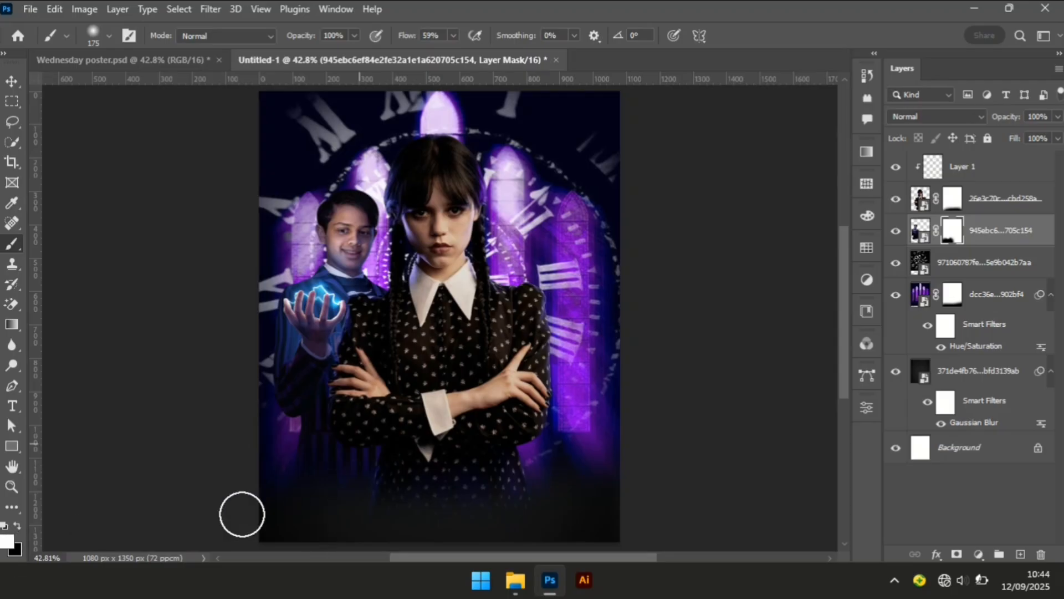
pyautogui.click(11, 80)
pyautogui.click(72, 418)
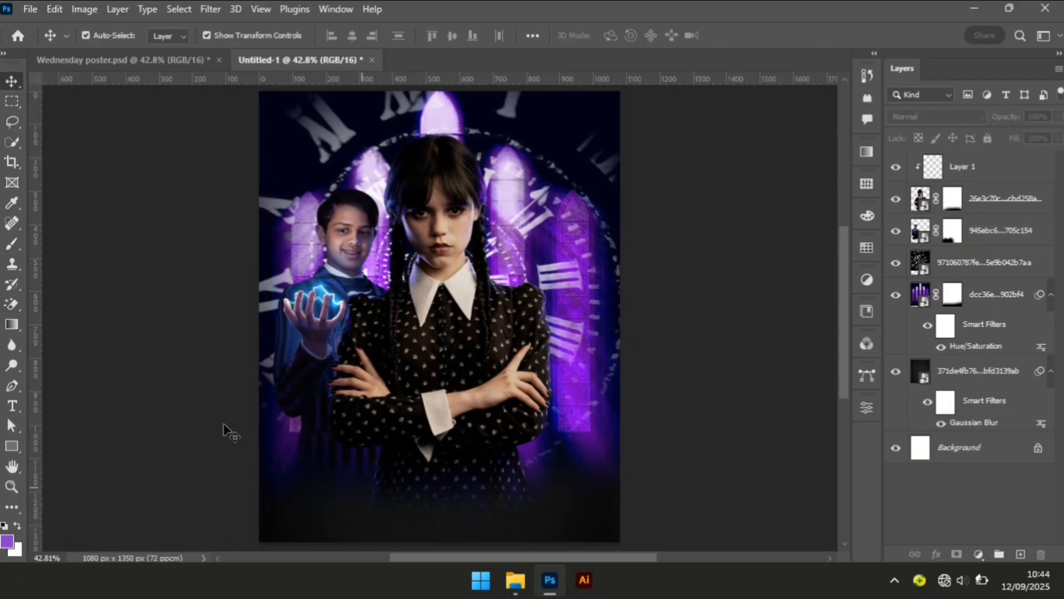
# Place 75bf591cff03b57e870e37a434c78d91.png on Wednesday's other side at 33.66% scale, around X 855 px, Y 757 px, rotated 1.49°
pyautogui.click(516, 582)
pyautogui.moveTo(348, 169); pyautogui.dragTo(538, 336)
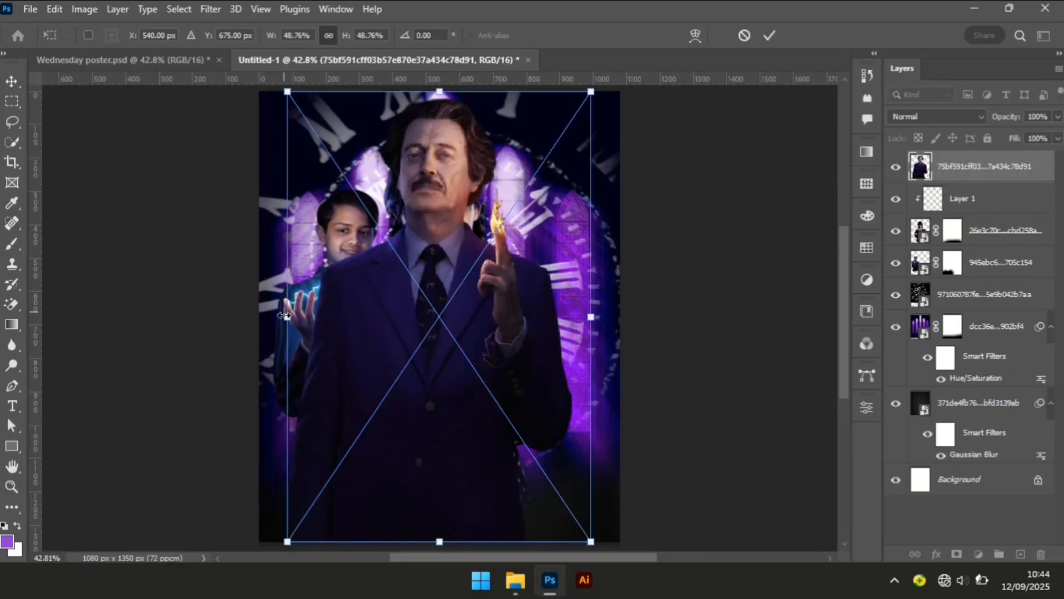
pyautogui.moveTo(286, 317); pyautogui.dragTo(381, 398)
pyautogui.moveTo(492, 336); pyautogui.dragTo(546, 354)
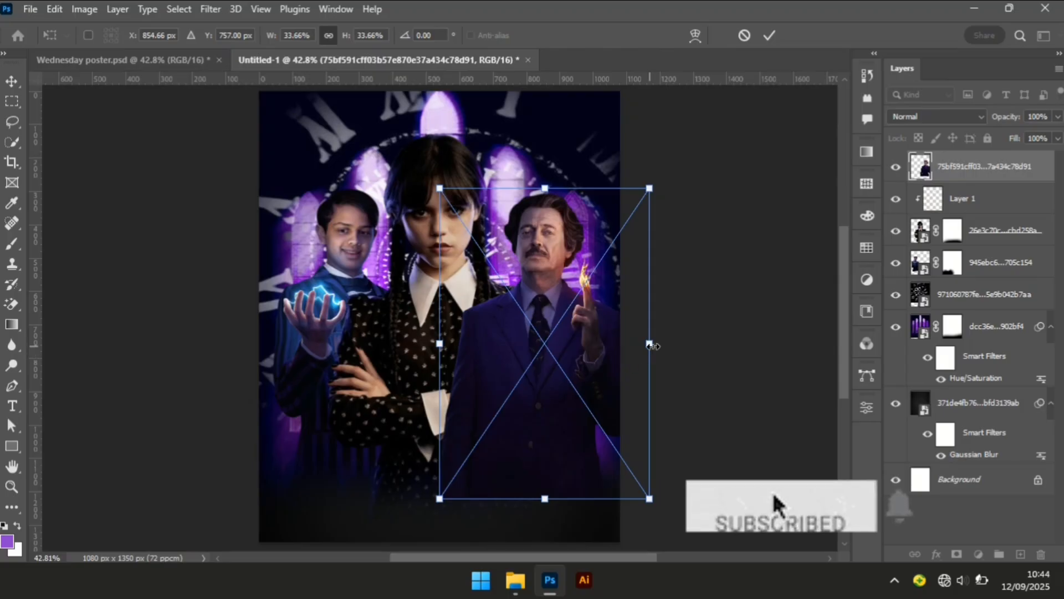
pyautogui.moveTo(666, 343)
pyautogui.mouseDown()
pyautogui.moveTo(670, 361)
pyautogui.moveTo(666, 347)
pyautogui.mouseUp()
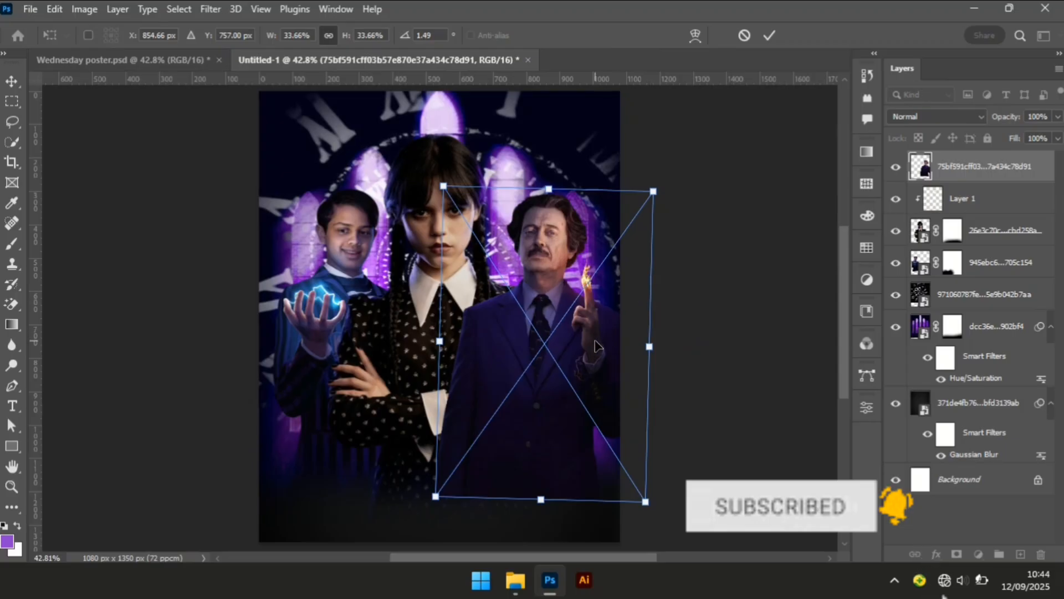
pyautogui.press('Return')
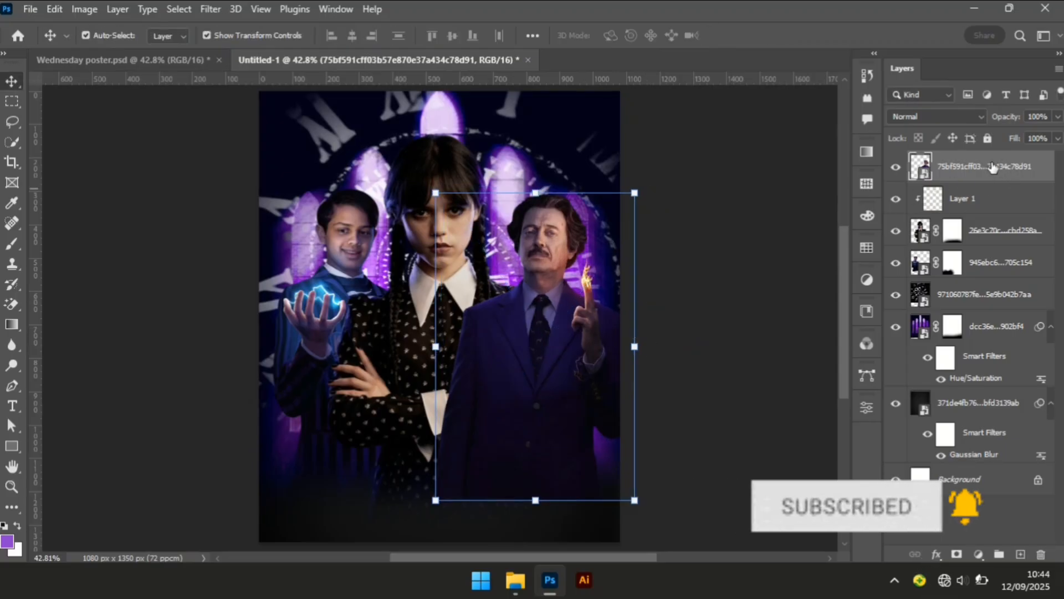
# Move the mustached character's layer beneath Wednesday's, scale it to 31.04% and reposition it behind her shoulder
pyautogui.moveTo(992, 168); pyautogui.dragTo(961, 257)
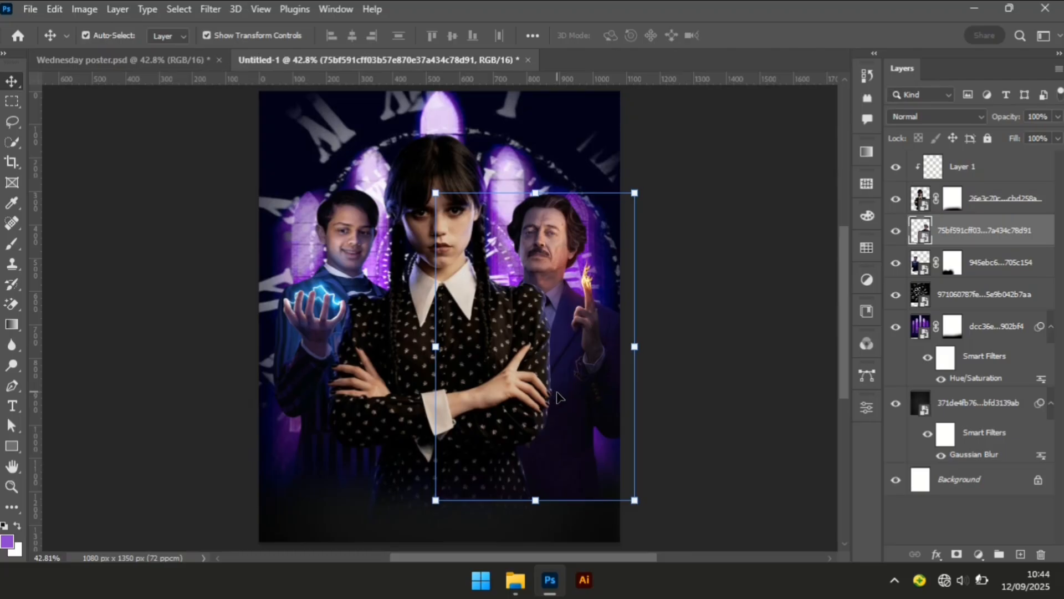
pyautogui.moveTo(556, 382); pyautogui.dragTo(554, 379)
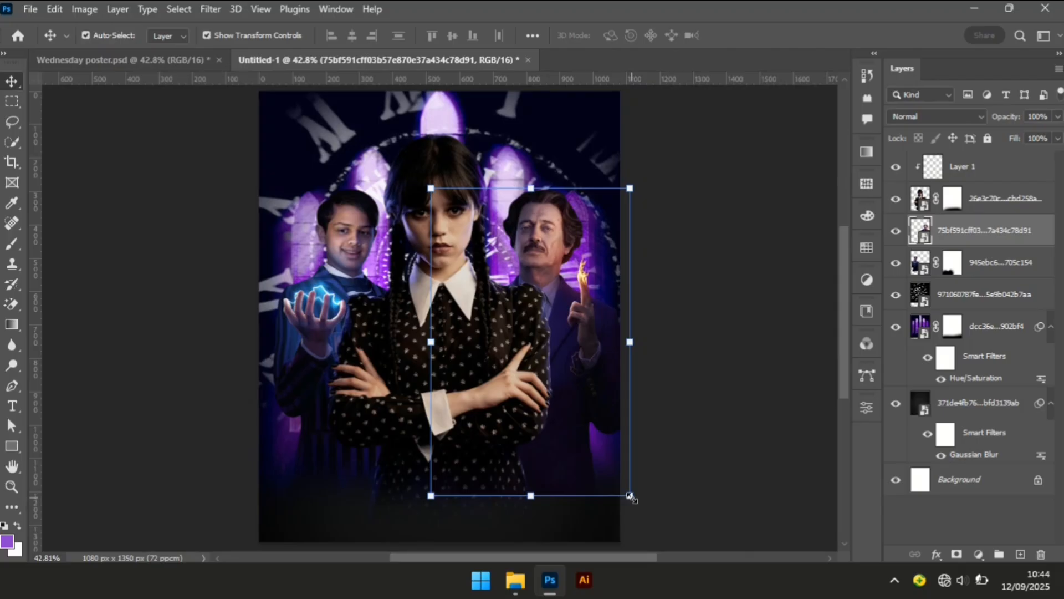
pyautogui.moveTo(631, 497); pyautogui.dragTo(603, 490)
pyautogui.moveTo(530, 323); pyautogui.dragTo(531, 330)
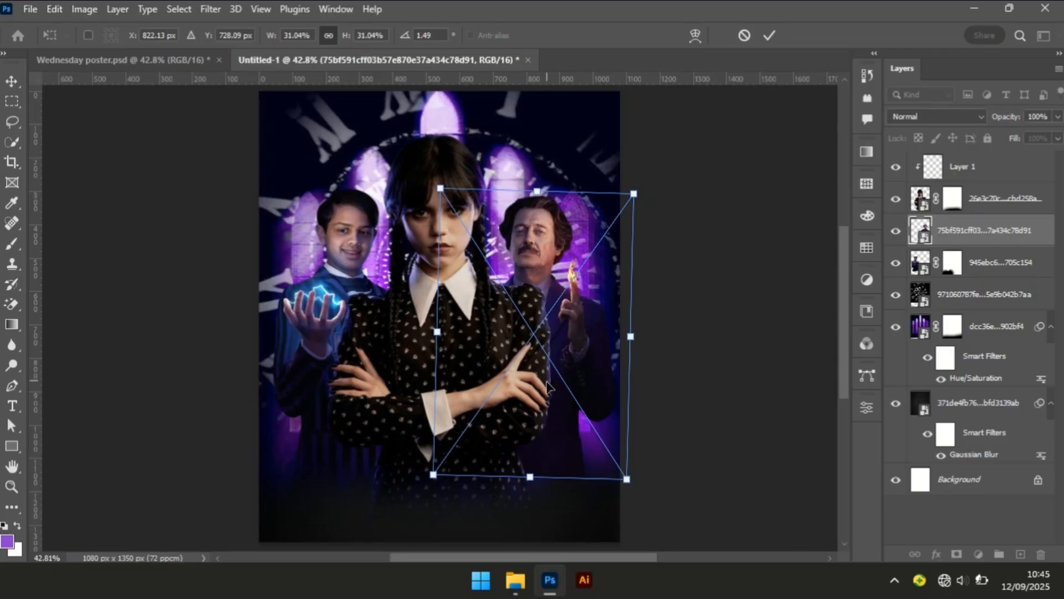
pyautogui.moveTo(548, 385); pyautogui.dragTo(547, 381)
pyautogui.press('Return')
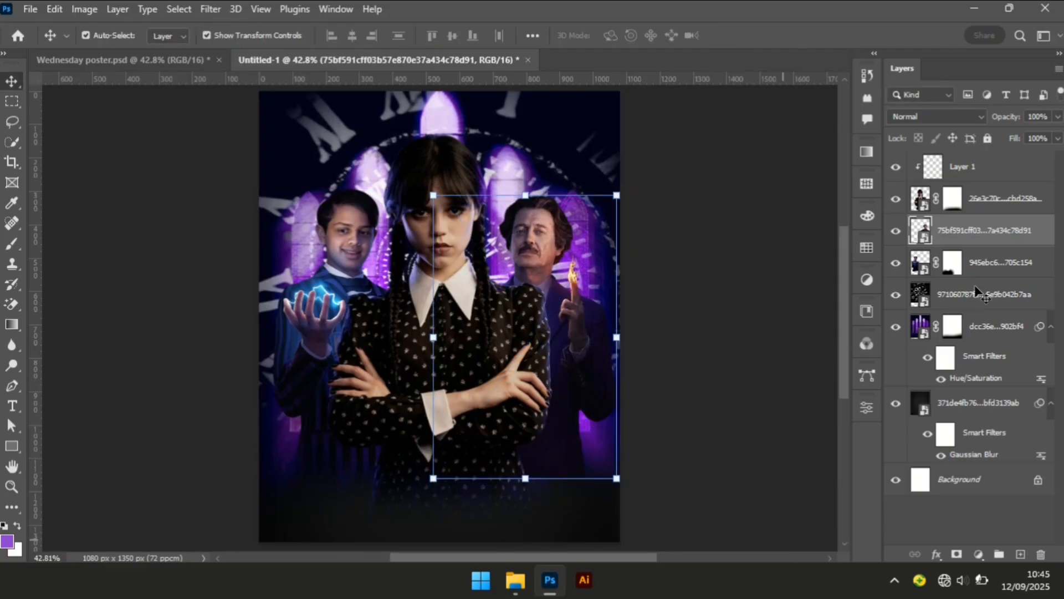
# Add a layer mask to the mustached character and fade out its lower edge with a 400 px black brush
pyautogui.click(957, 554)
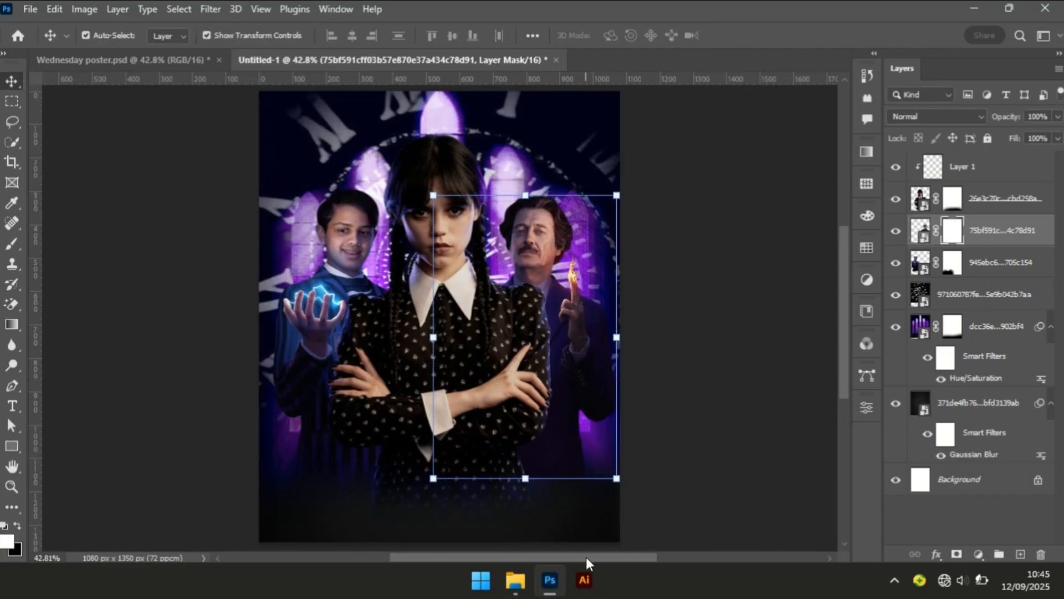
pyautogui.press('b')
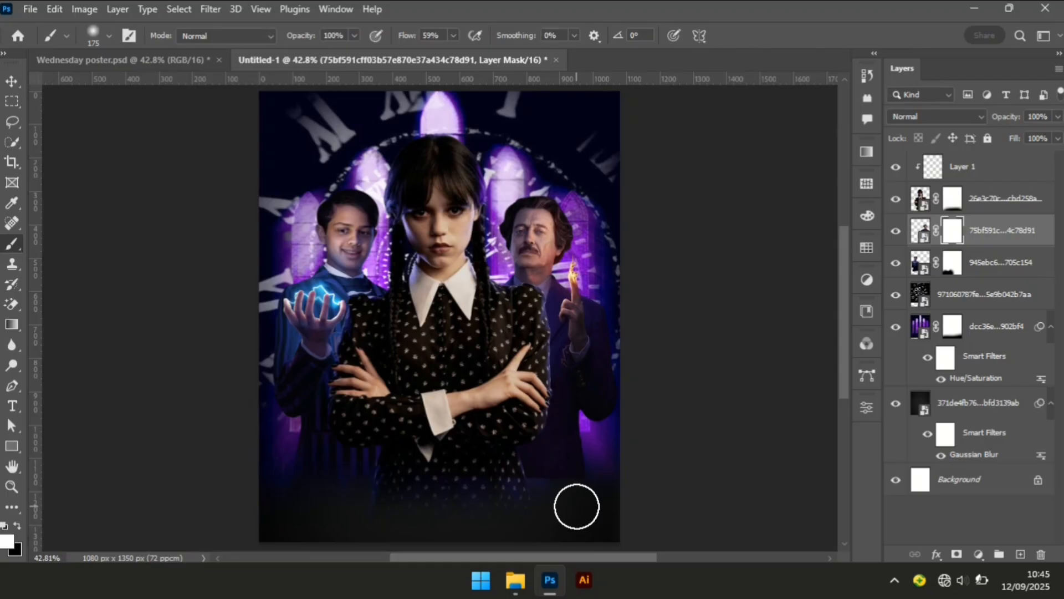
pyautogui.press(']')
pyautogui.press(']')
pyautogui.press(']')
pyautogui.press(']')
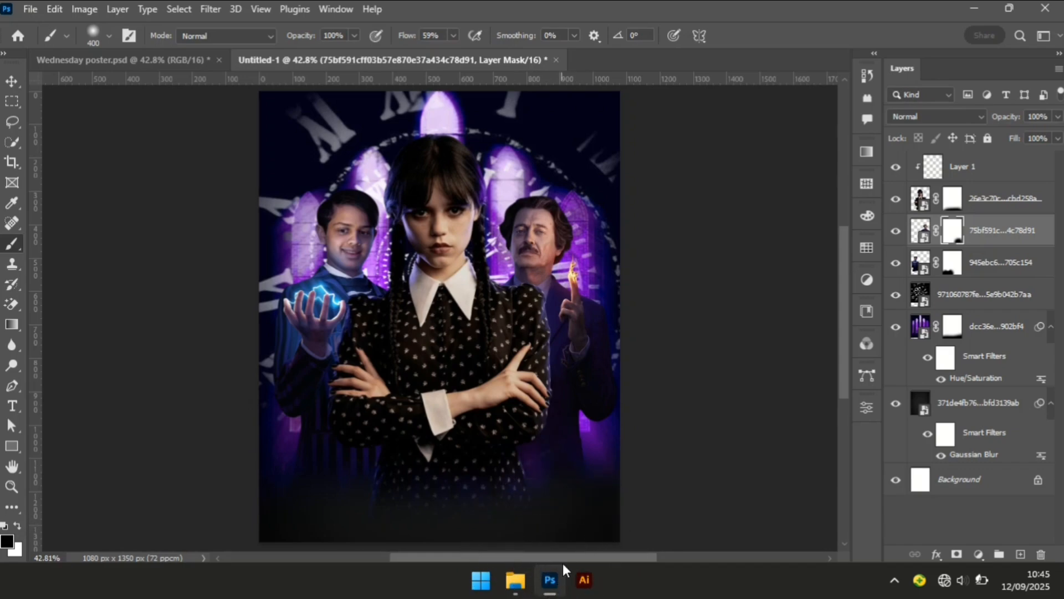
pyautogui.moveTo(563, 563)
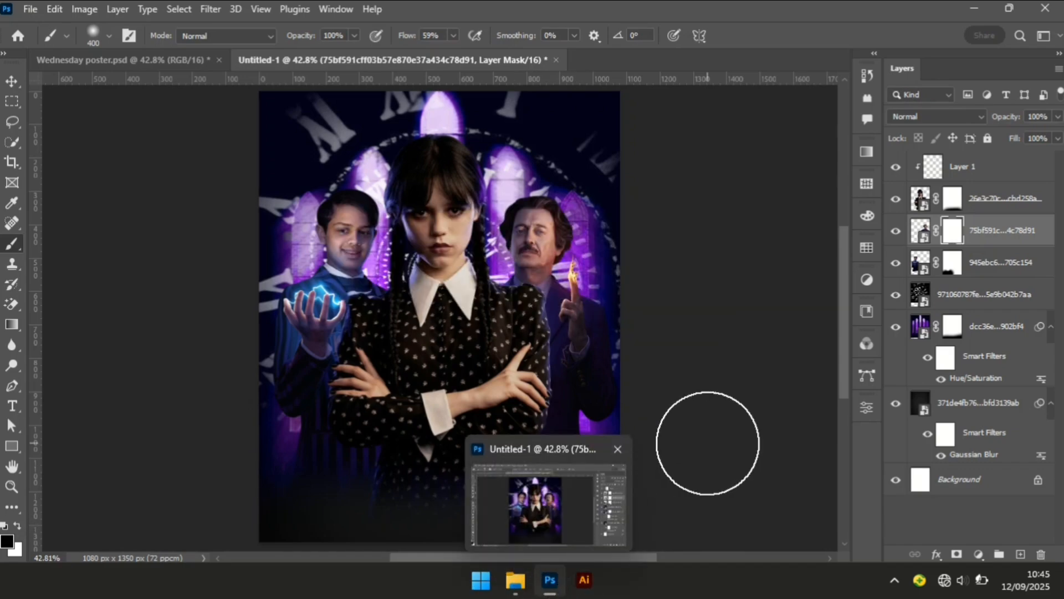
# Refine the mustached character's mask with smaller brushes of 300 px and 175 px at 59% flow
pyautogui.press('[')
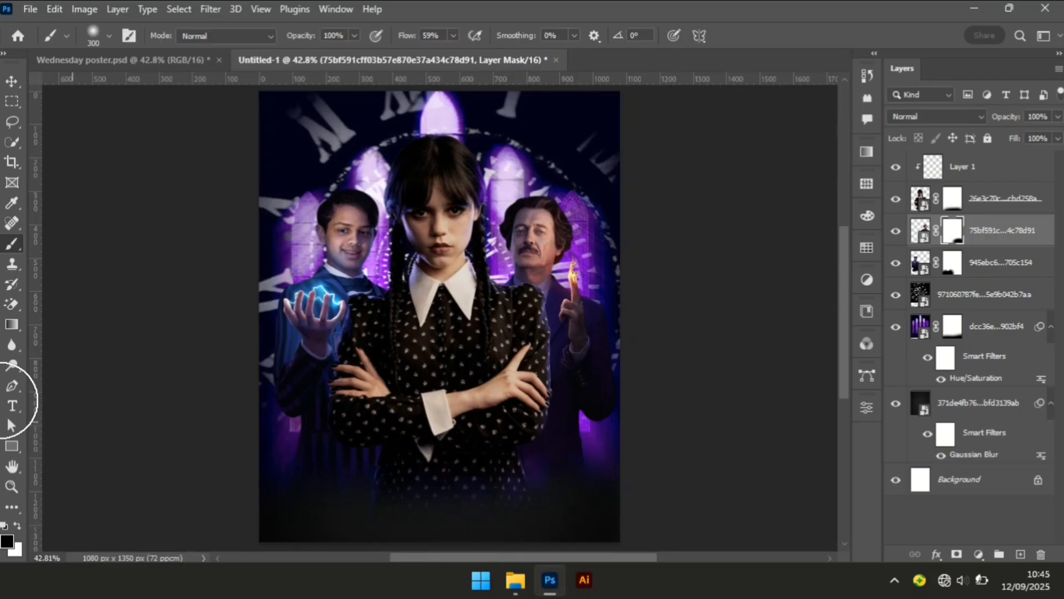
pyautogui.click(20, 528)
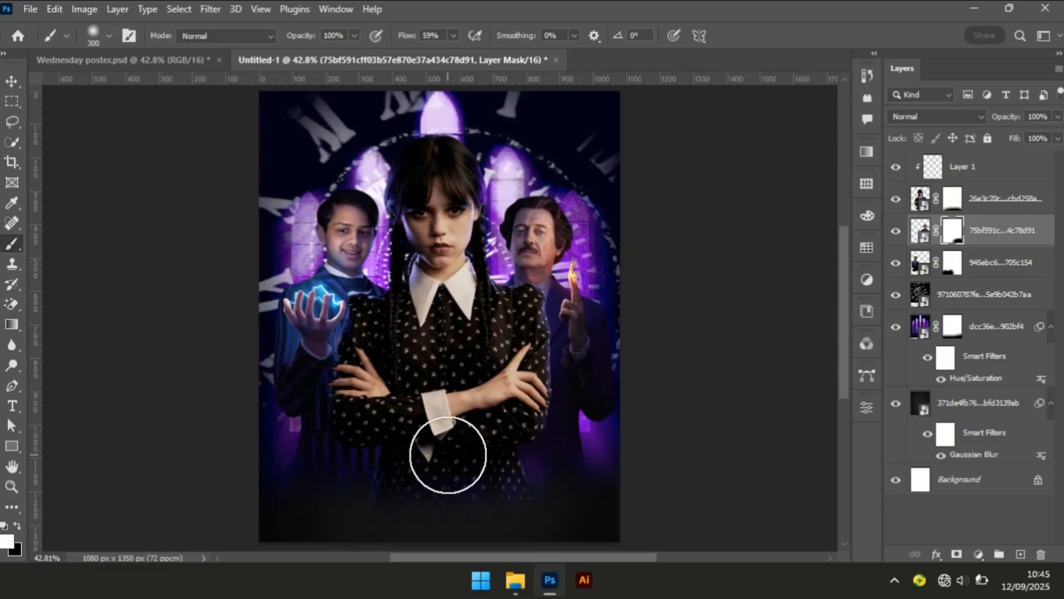
pyautogui.press('[')
pyautogui.press('[')
pyautogui.press('[')
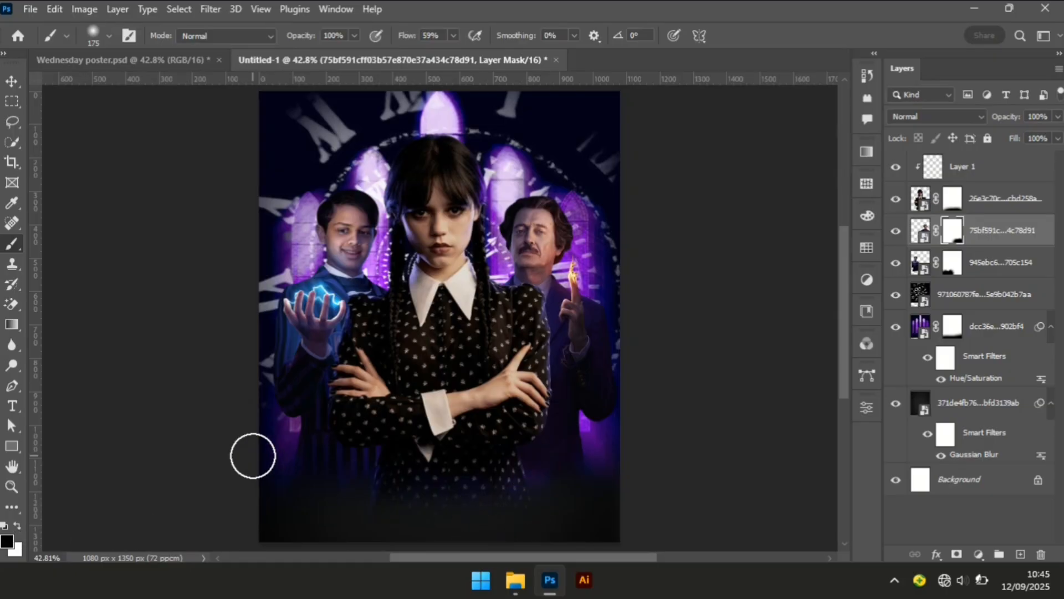
pyautogui.press('v')
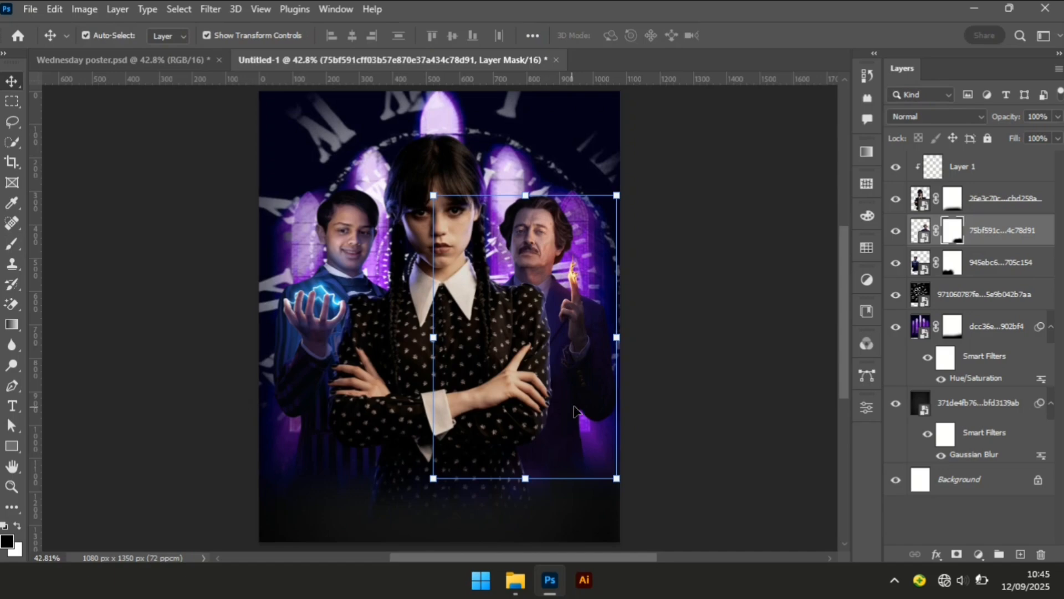
# Place 192a157818d0fc1ebdd9d3ecbbdc0dc0.png at 38.40% scale, around X 181 px, Y 789 px, and move its layer below the blue-orb character's
pyautogui.click(516, 580)
pyautogui.click(513, 153)
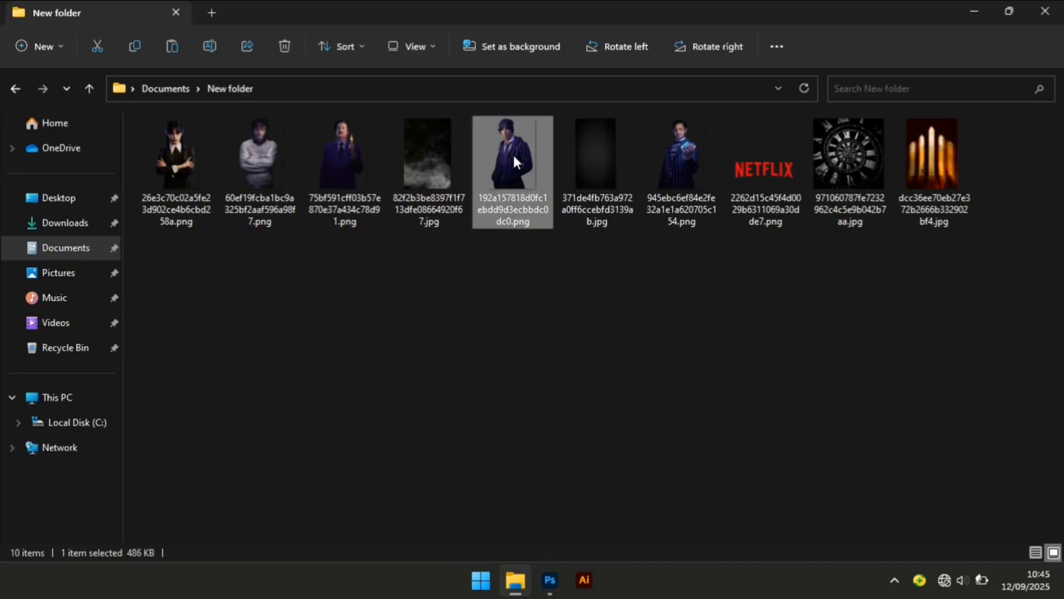
pyautogui.moveTo(513, 131); pyautogui.dragTo(398, 314)
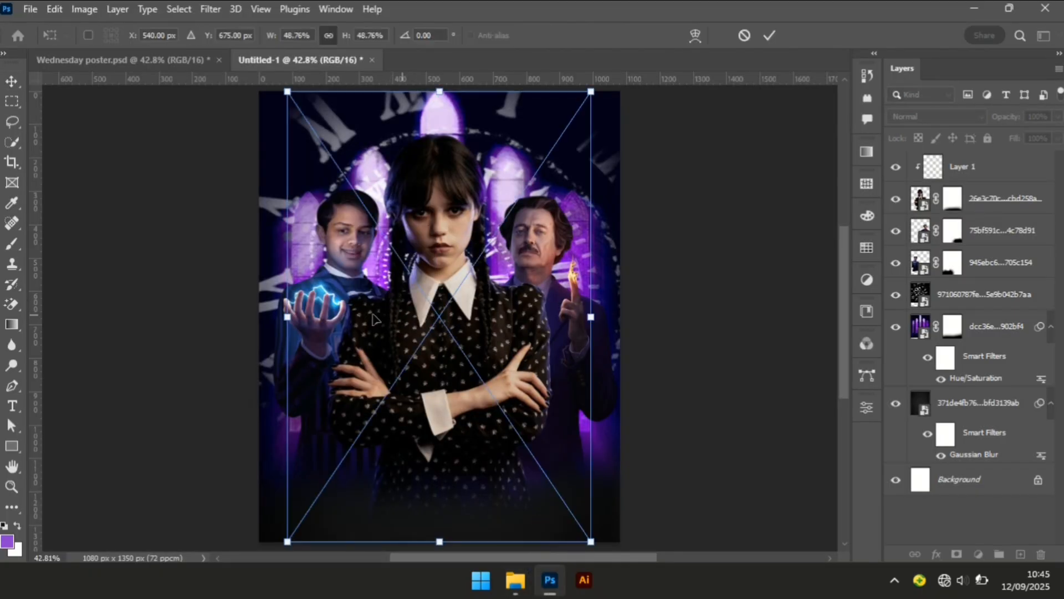
pyautogui.moveTo(331, 337); pyautogui.dragTo(355, 363)
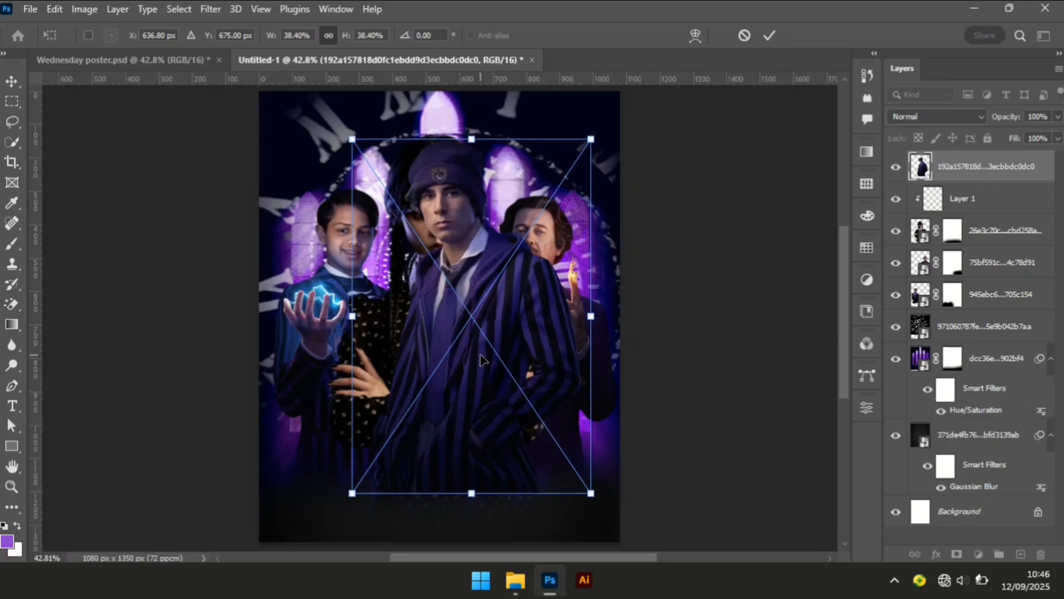
pyautogui.moveTo(480, 360); pyautogui.dragTo(327, 392)
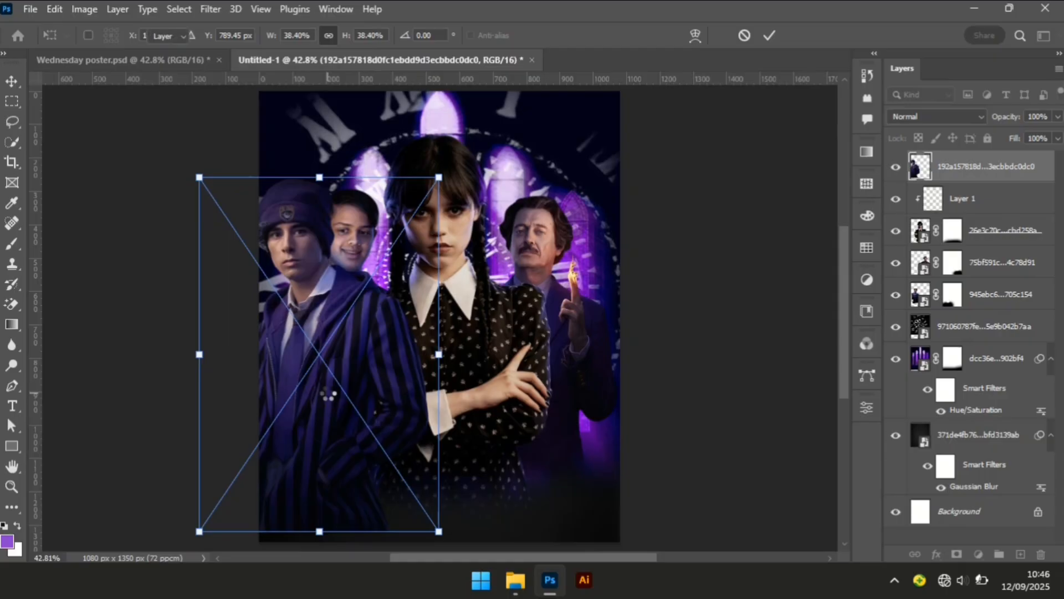
pyautogui.press('Return')
pyautogui.moveTo(1006, 166); pyautogui.dragTo(965, 312)
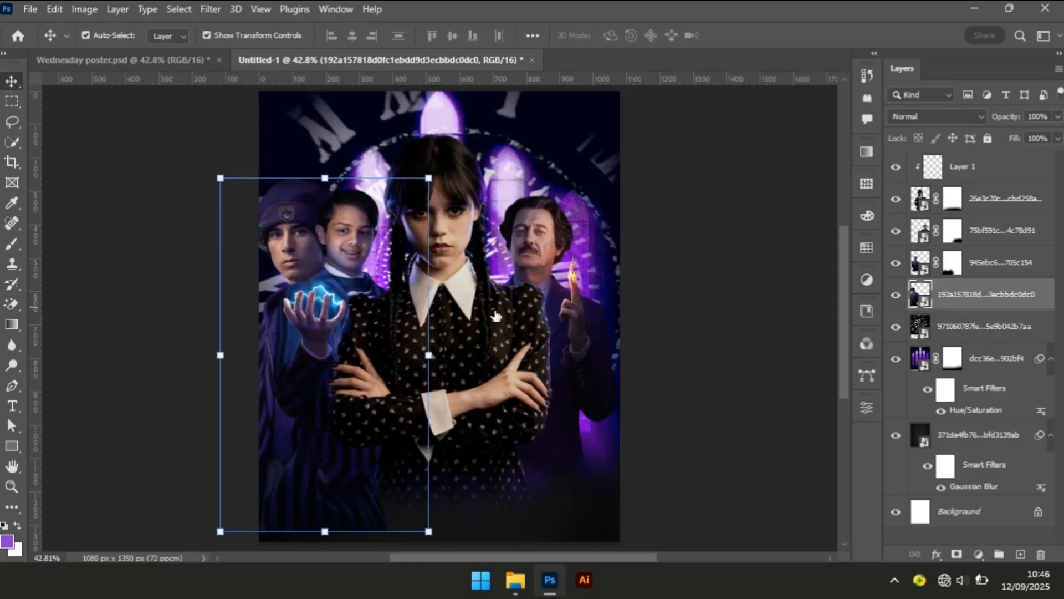
# Scale down the beanie character and position it at the poster's edge beside the blue-orb character
pyautogui.click(430, 531)
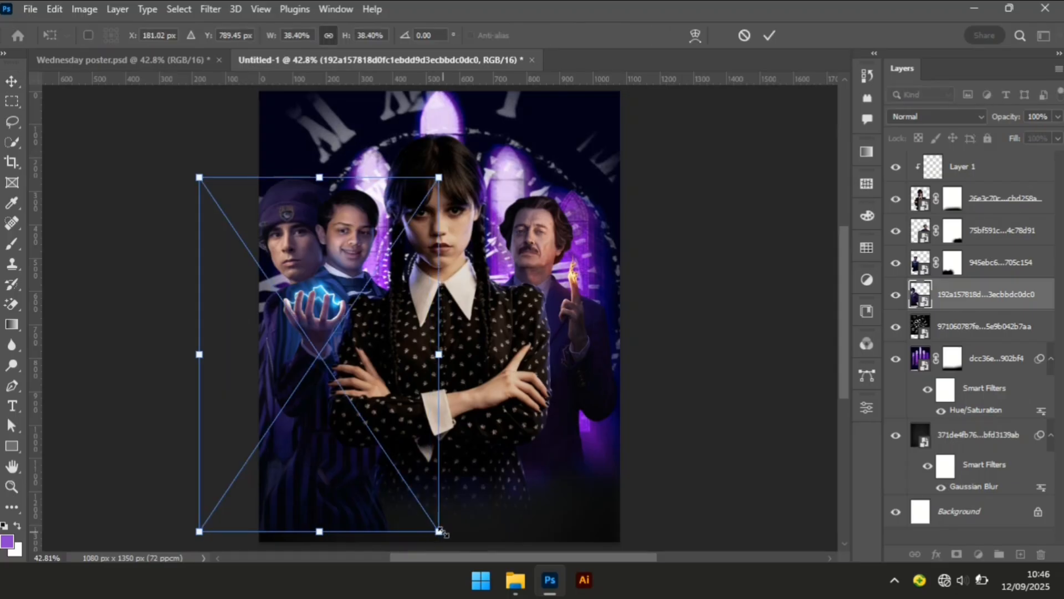
pyautogui.moveTo(439, 531); pyautogui.dragTo(388, 451)
pyautogui.moveTo(268, 338)
pyautogui.mouseDown()
pyautogui.moveTo(287, 361)
pyautogui.moveTo(281, 354)
pyautogui.mouseUp()
pyautogui.press('Return')
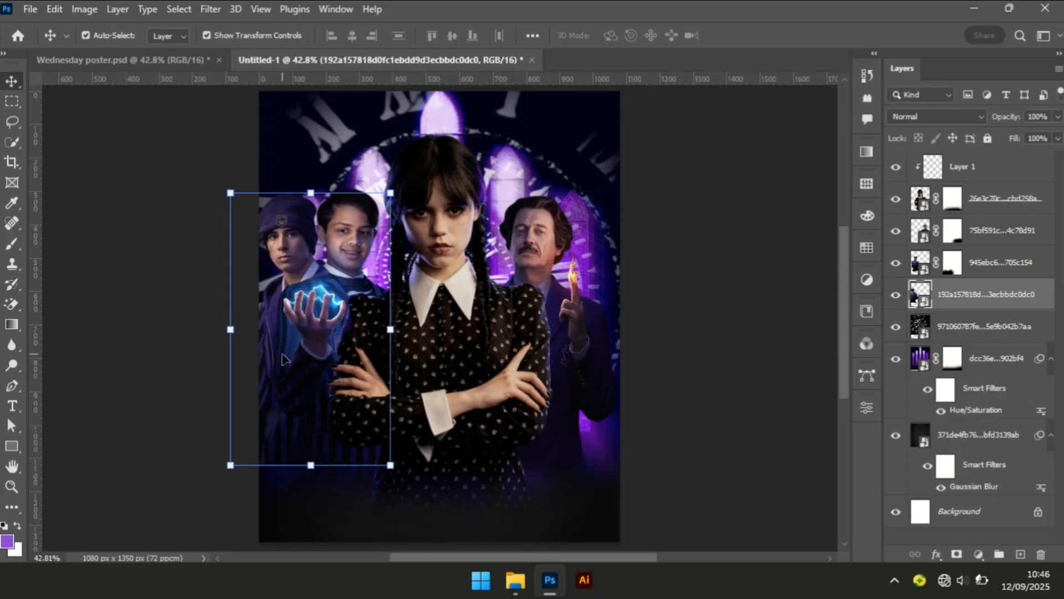
# Scale the blue-orb character down to 98.29% and deselect its layer
pyautogui.click(344, 245)
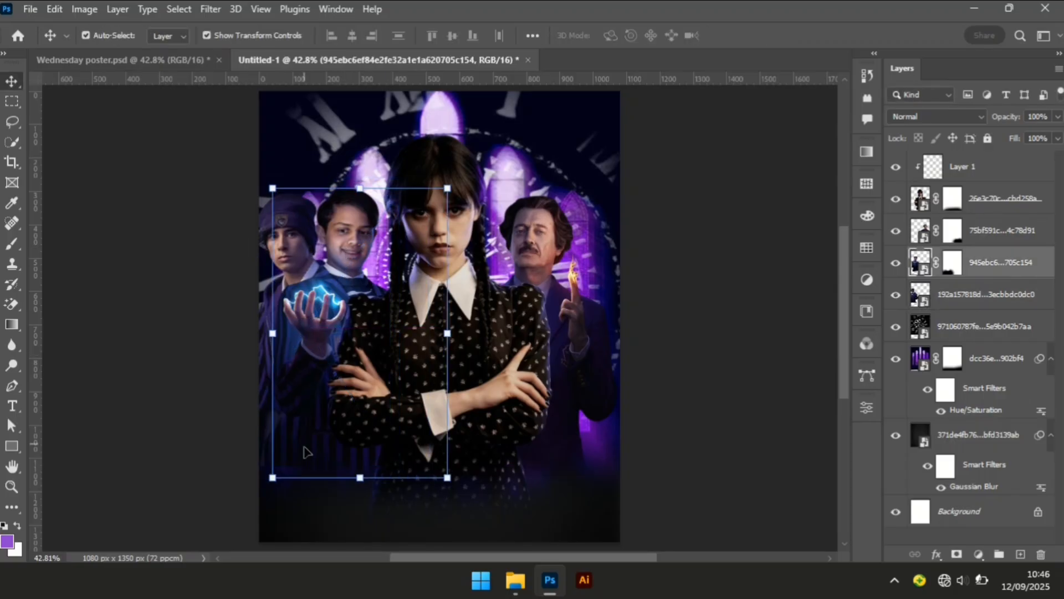
pyautogui.click(270, 187)
pyautogui.moveTo(271, 187); pyautogui.dragTo(275, 192)
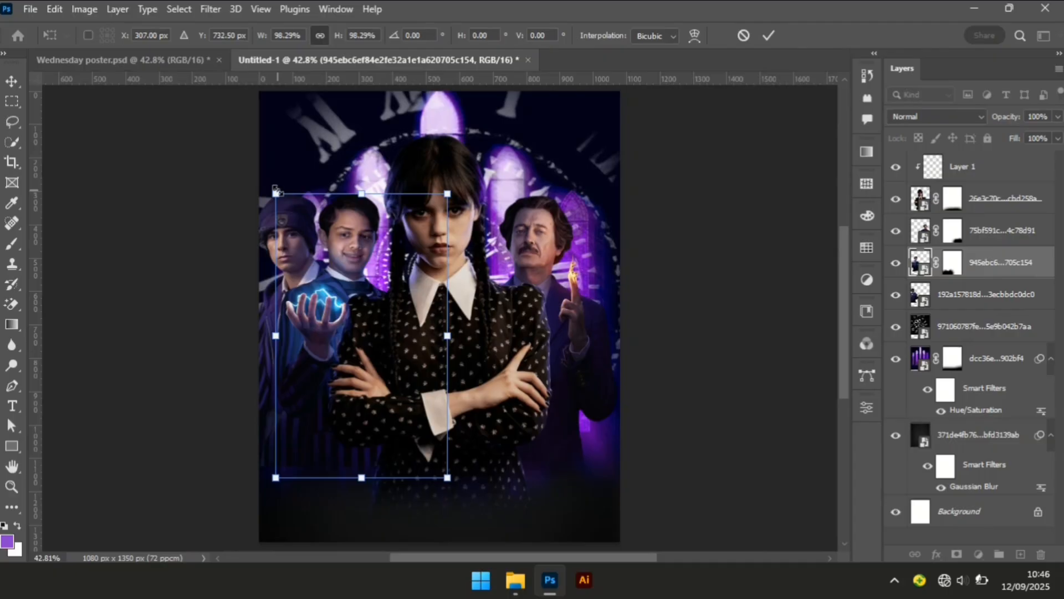
pyautogui.press('Return')
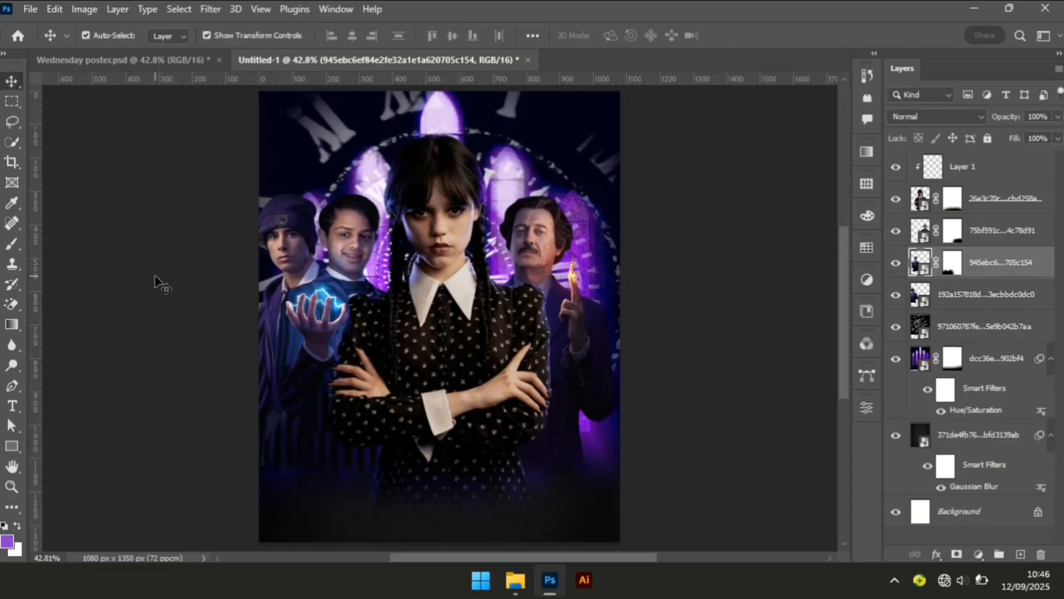
pyautogui.click(160, 285)
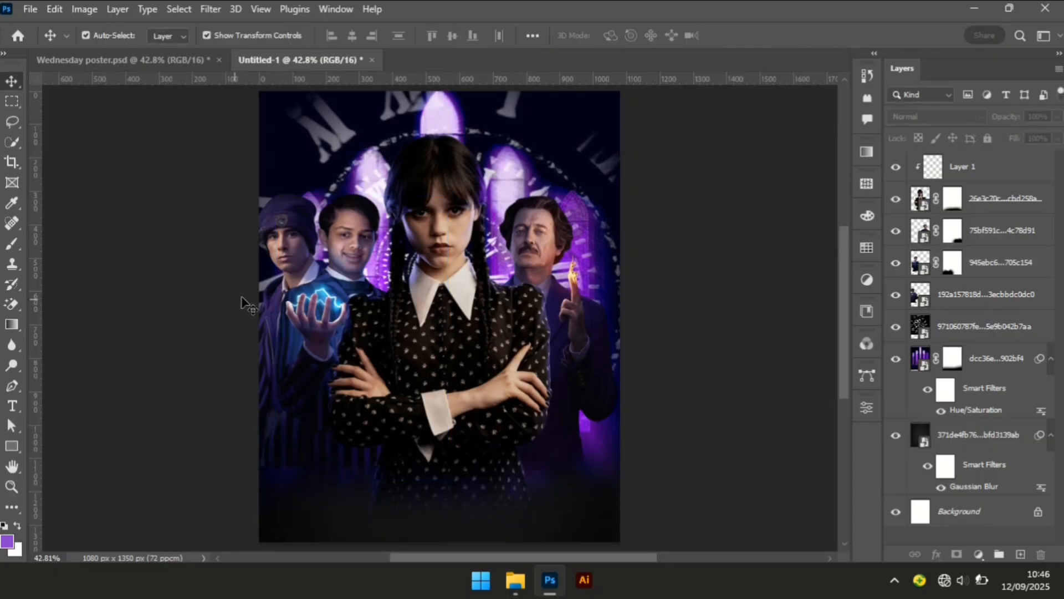
# Move the beanie character straight down about 24 px
pyautogui.click(298, 256)
pyautogui.moveTo(297, 256); pyautogui.dragTo(302, 261)
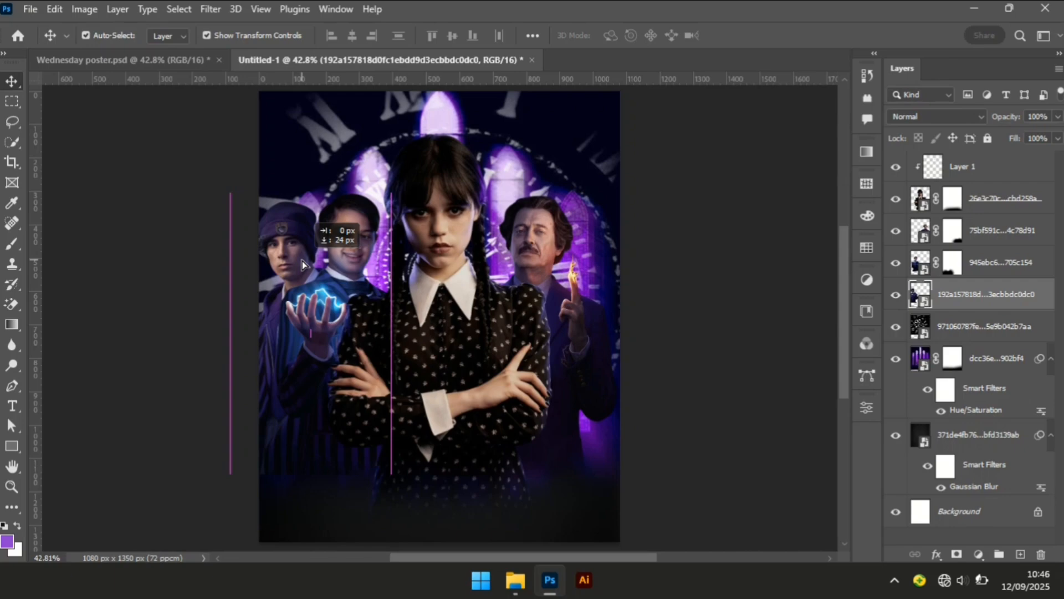
pyautogui.moveTo(302, 263); pyautogui.dragTo(304, 265)
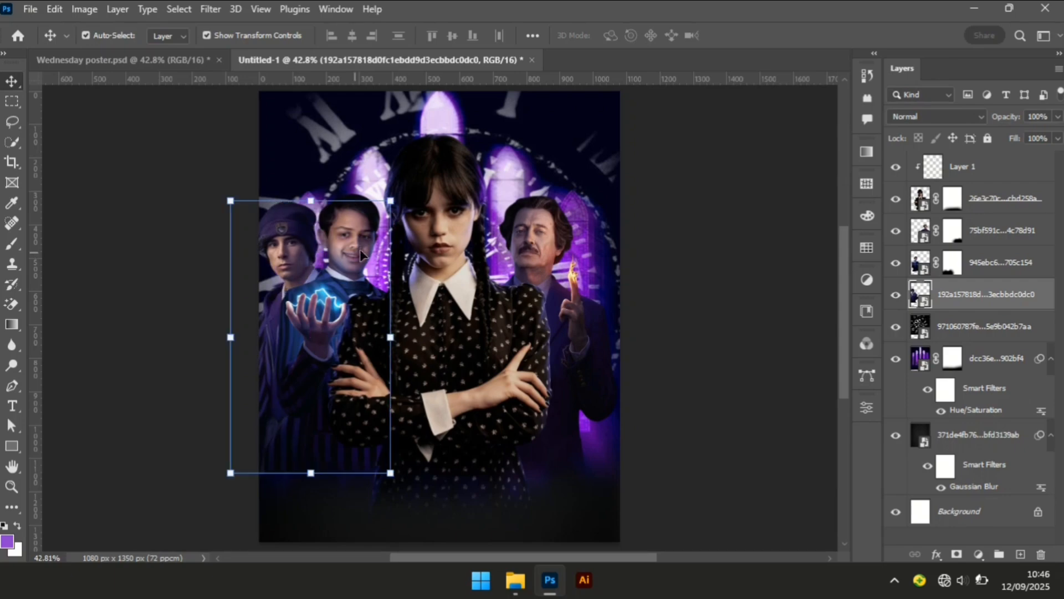
# Nudge the blue-orb character a few pixels toward Wednesday
pyautogui.click(361, 237)
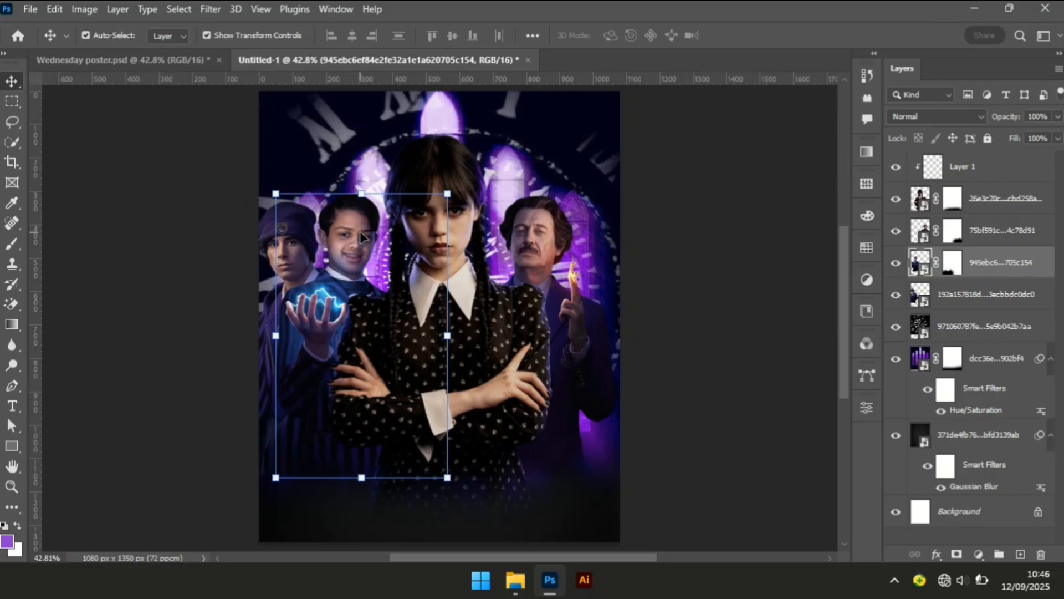
pyautogui.press('Right')
pyautogui.press('Right')
pyautogui.press('Right')
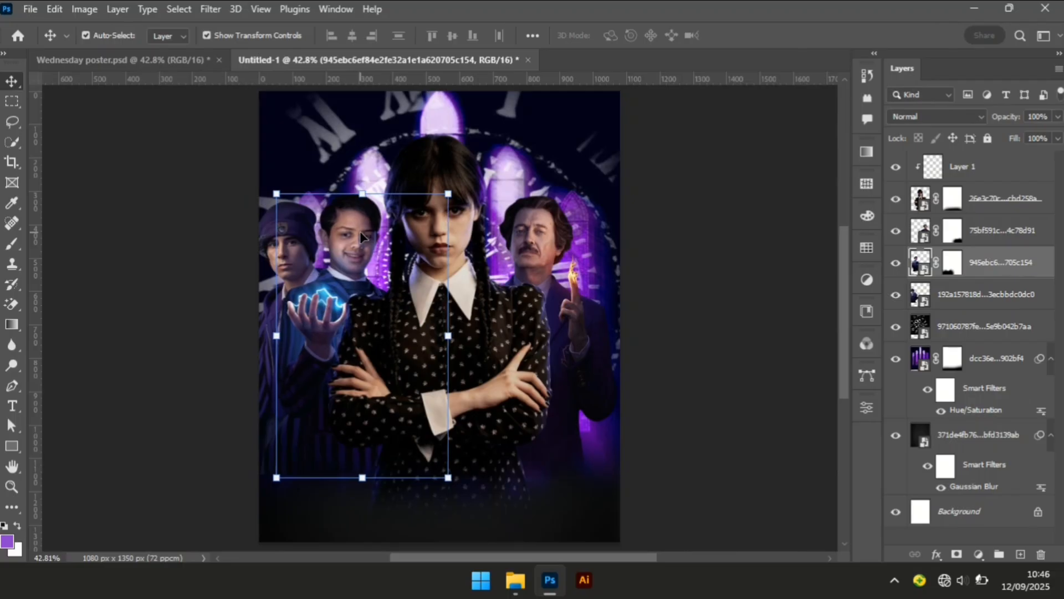
pyautogui.press('Right')
pyautogui.press('Right')
pyautogui.click(88, 244)
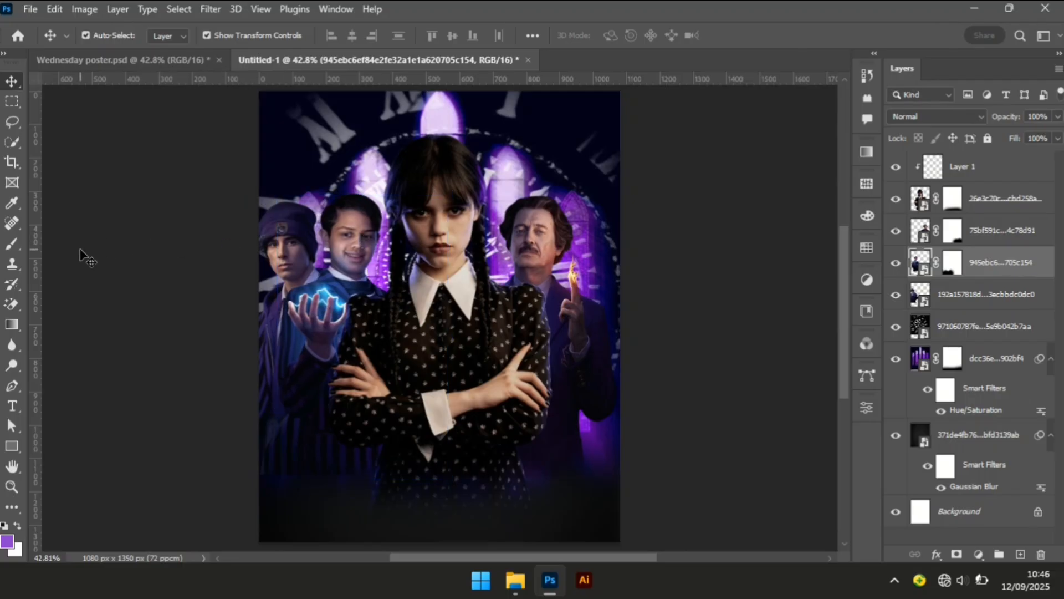
# Scale the beanie character to 30.12%, rotate it 1.72° and move it to about X 162 px, Y 731 px
pyautogui.click(267, 252)
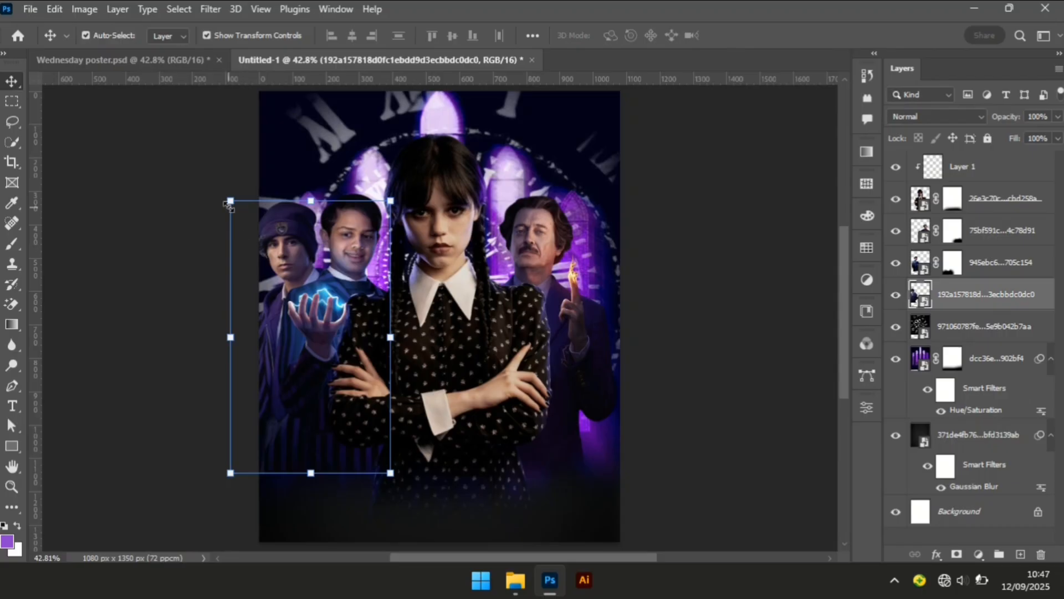
pyautogui.moveTo(228, 198); pyautogui.dragTo(334, 197)
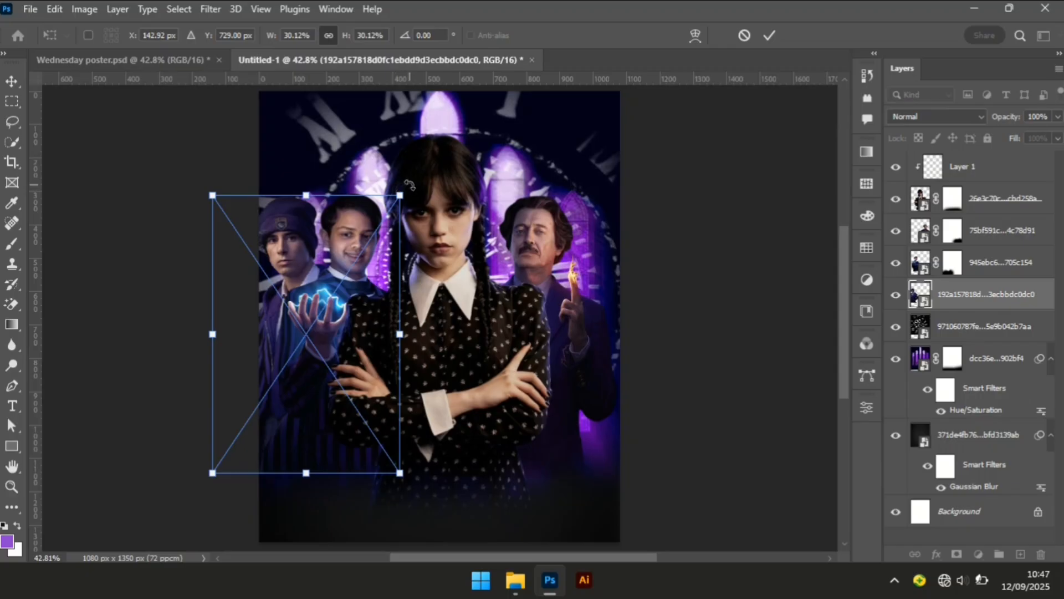
pyautogui.moveTo(412, 188); pyautogui.dragTo(415, 190)
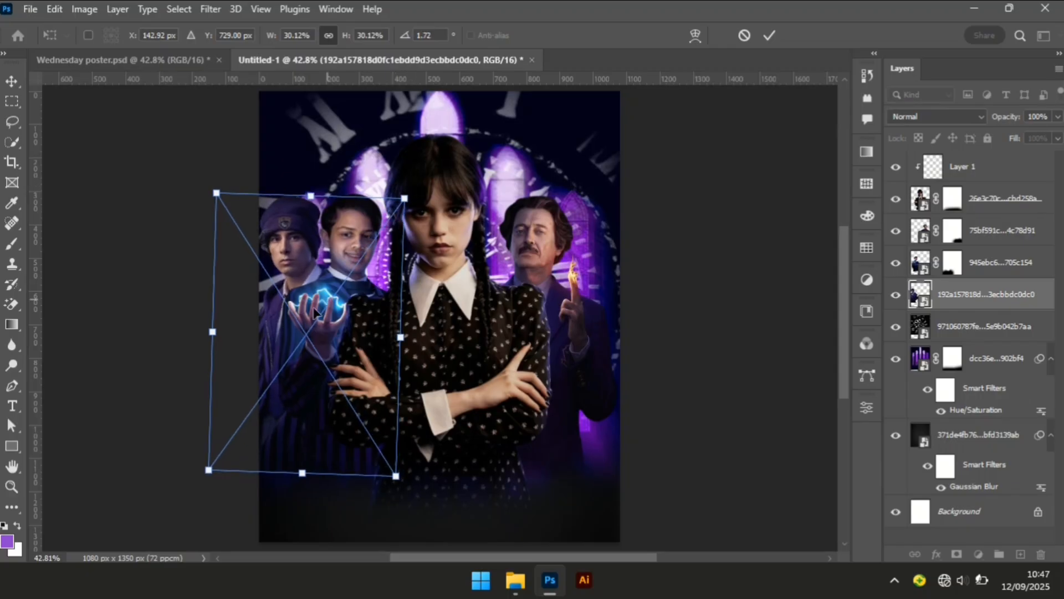
pyautogui.moveTo(306, 353); pyautogui.dragTo(313, 357)
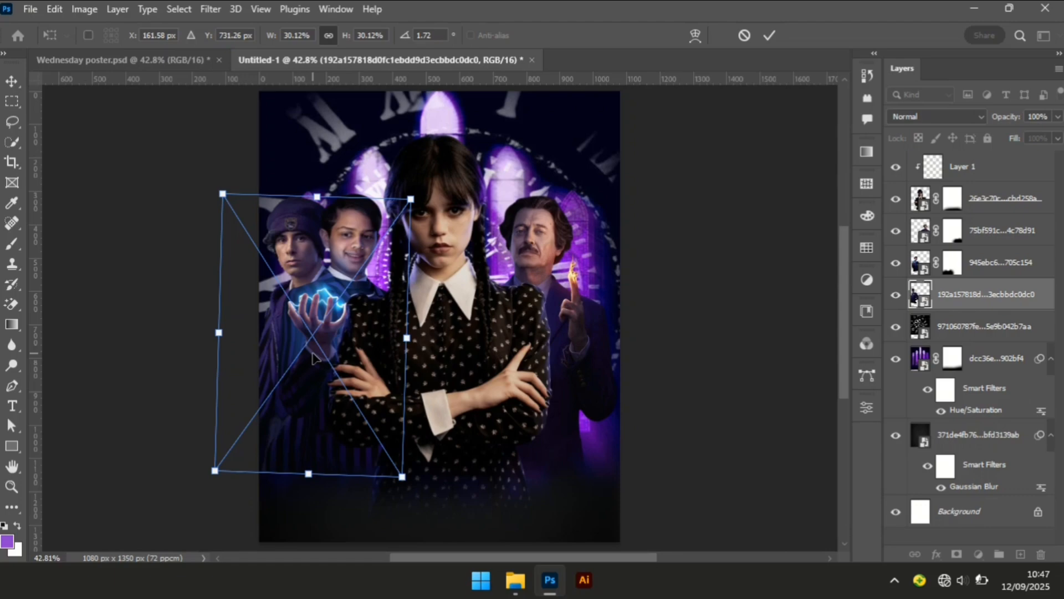
# Nudge the beanie character down and slightly outward to about X 155 px, Y 769 px and apply its transform
pyautogui.press('Left')
pyautogui.press('Left')
pyautogui.press('Left')
pyautogui.press('Down')
pyautogui.press('Down')
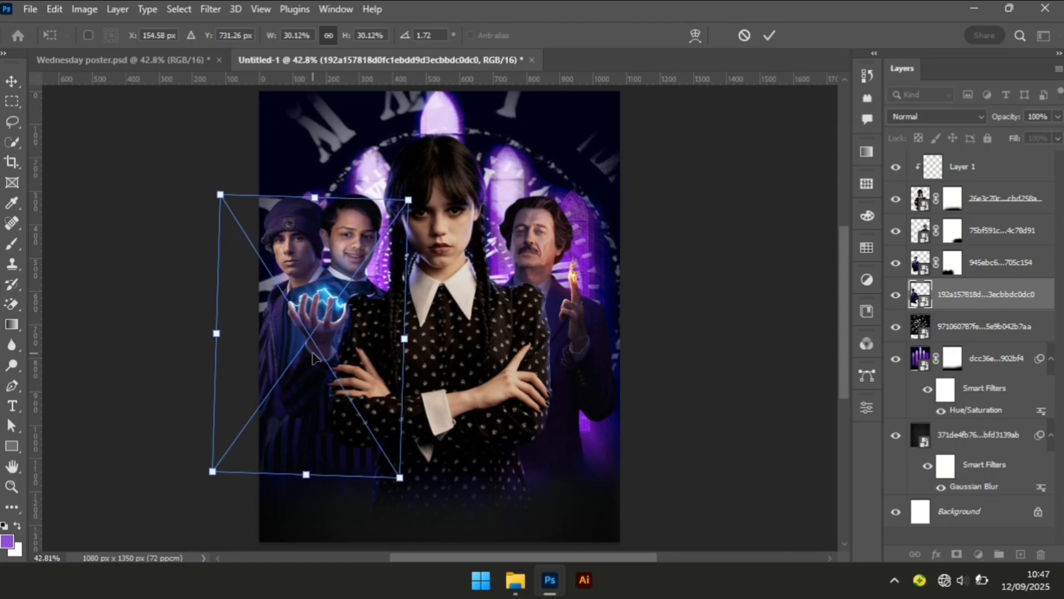
pyautogui.press('Down')
pyautogui.press('Down')
pyautogui.press('Down')
pyautogui.press('Down')
pyautogui.press('Down')
pyautogui.press('Down')
pyautogui.press('Down')
pyautogui.press('Down')
pyautogui.press('Down')
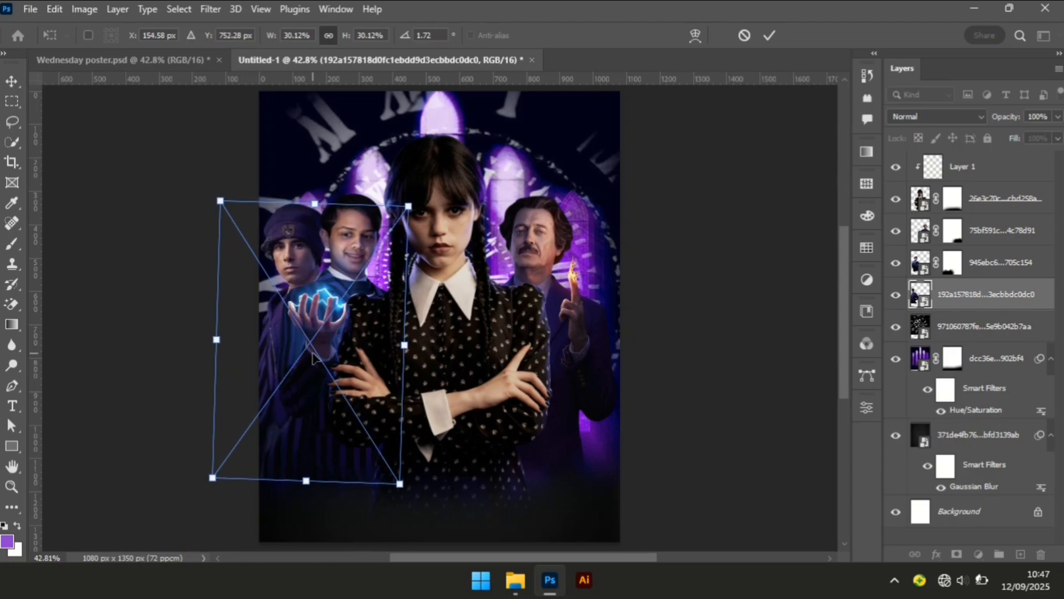
pyautogui.press('Down')
pyautogui.press('Down')
pyautogui.press('Down')
pyautogui.press('Down')
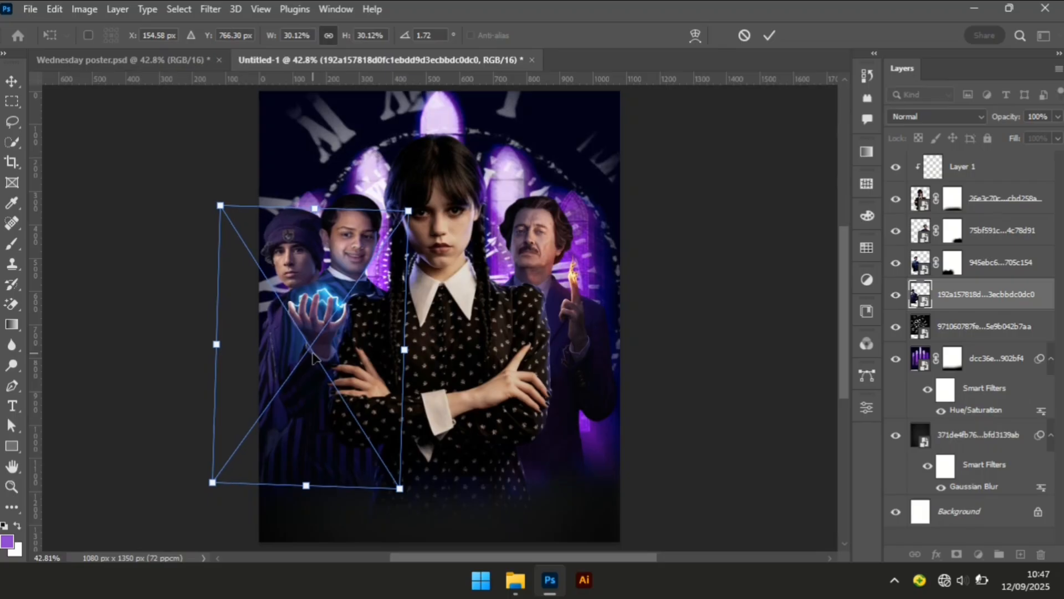
pyautogui.press('Down')
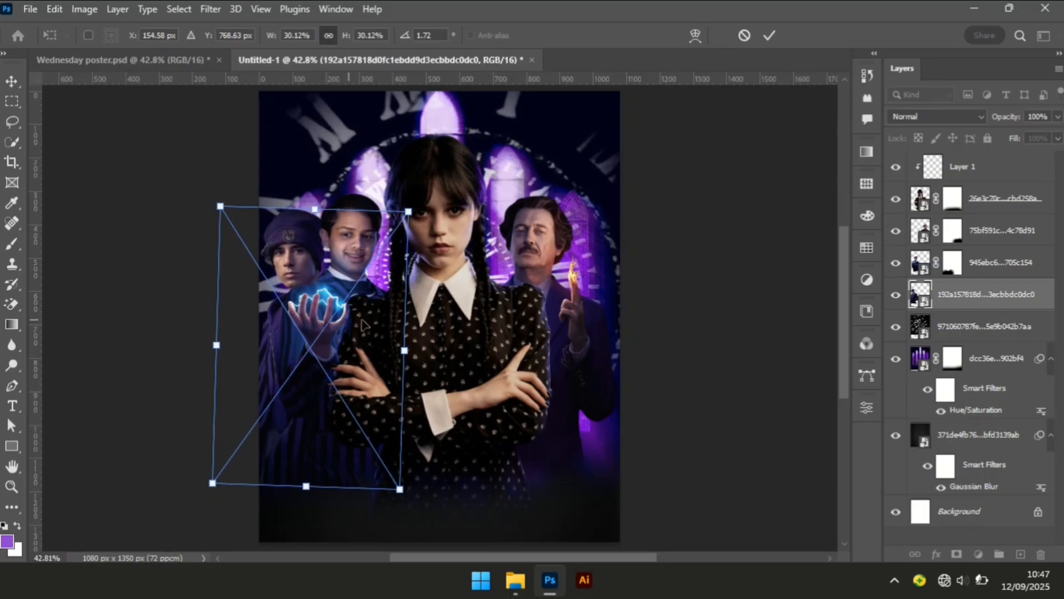
pyautogui.press('Return')
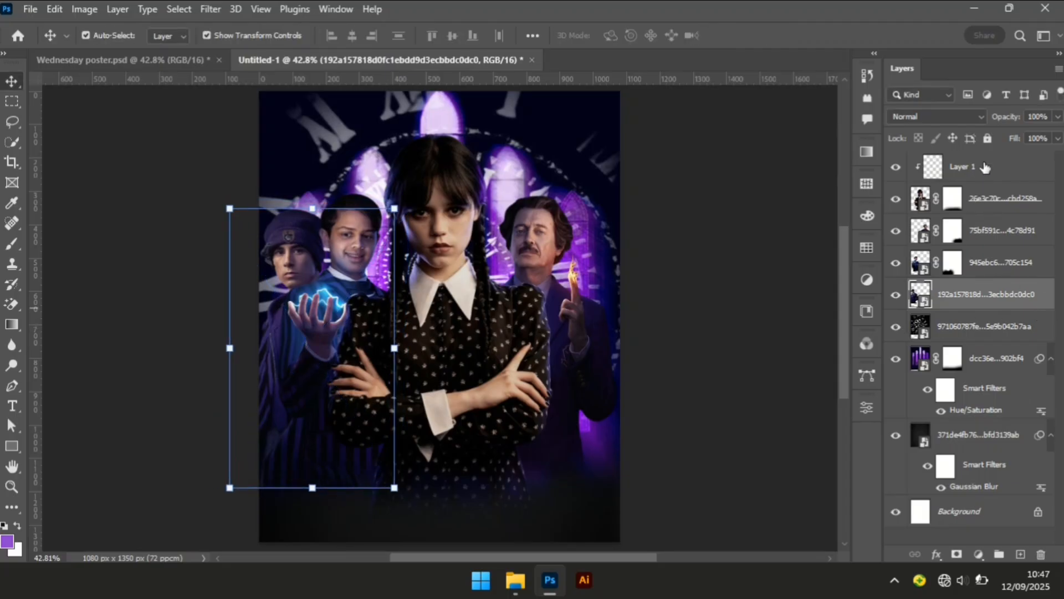
# Move all the character layers together with the clipped Layer 1 about 50 px down and 10 px sideways toward the moustached man
pyautogui.keyDown('shift'); pyautogui.click(977, 172); pyautogui.keyUp('shift')
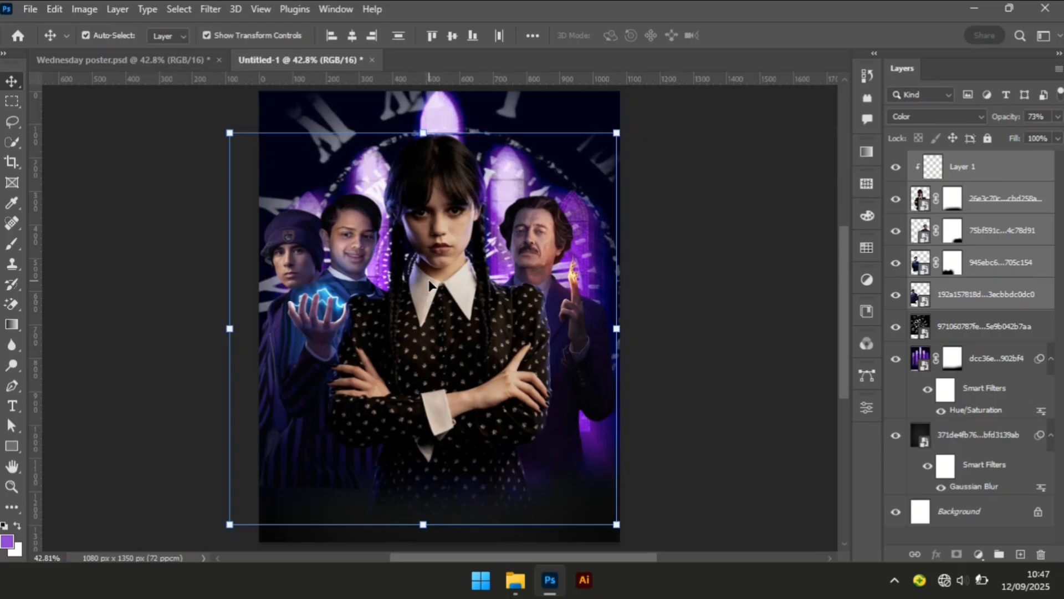
pyautogui.moveTo(430, 285); pyautogui.dragTo(430, 306)
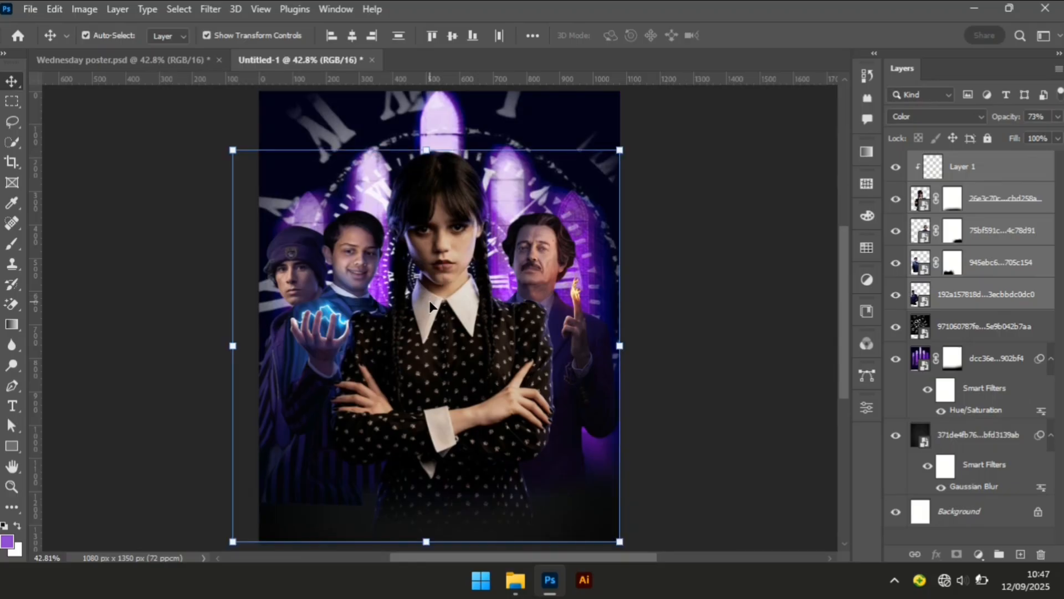
pyautogui.click(109, 350)
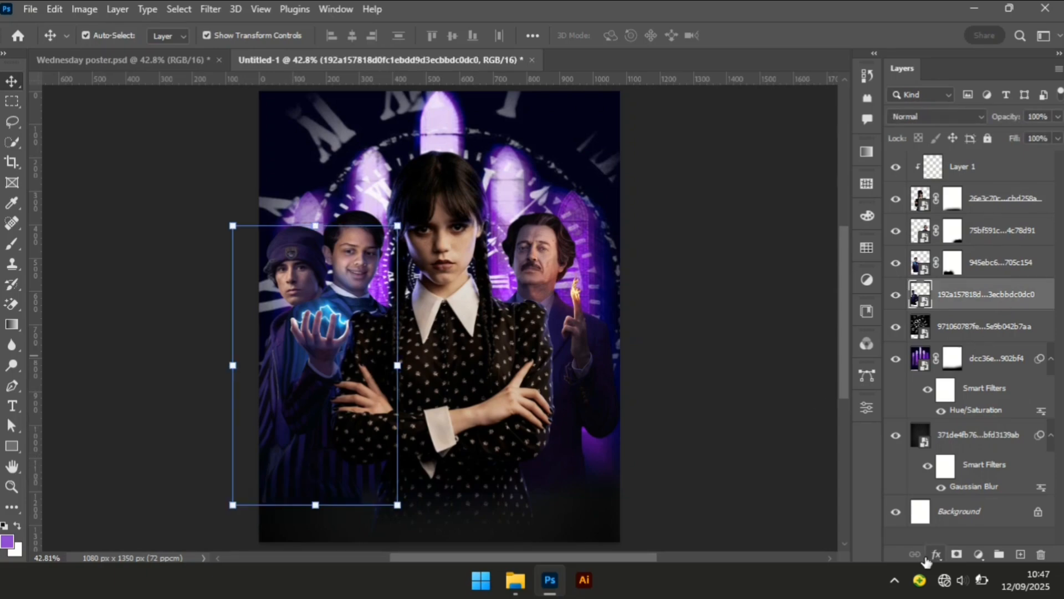
# Add a layer mask to the beanie character and fade out the bottom edge of the figure with a 400 px black soft brush
pyautogui.click(956, 554)
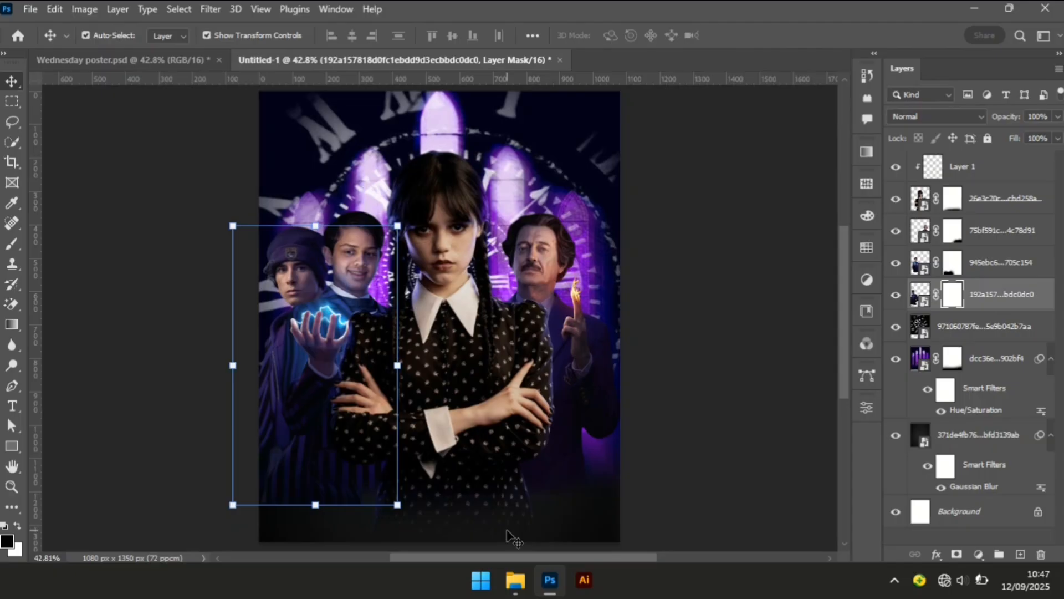
pyautogui.press('b')
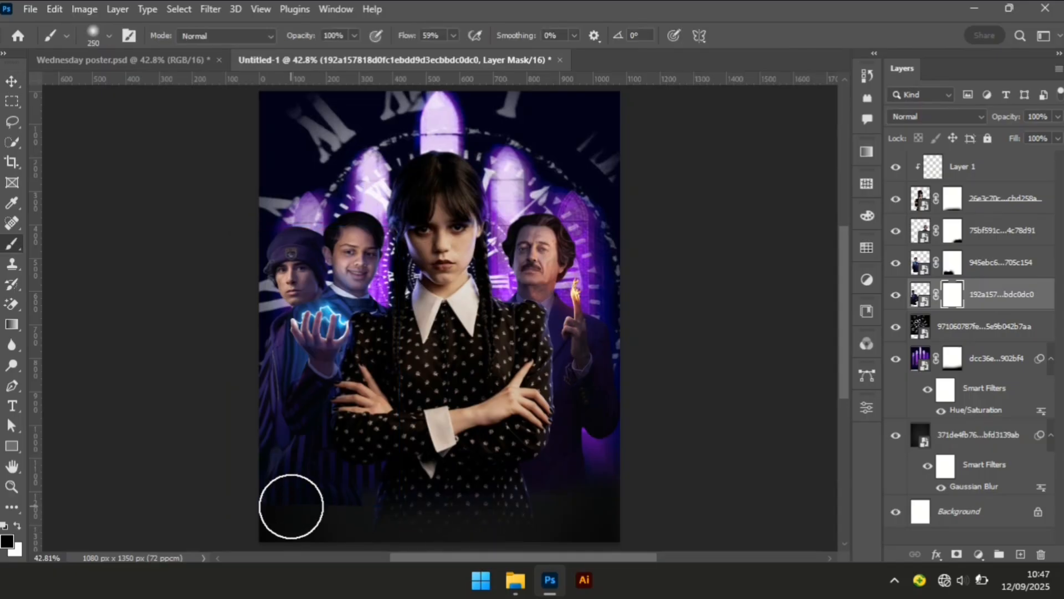
pyautogui.press(']')
pyautogui.press(']')
pyautogui.press(']')
pyautogui.moveTo(291, 506)
pyautogui.mouseDown()
pyautogui.moveTo(394, 537)
pyautogui.moveTo(276, 562)
pyautogui.mouseUp()
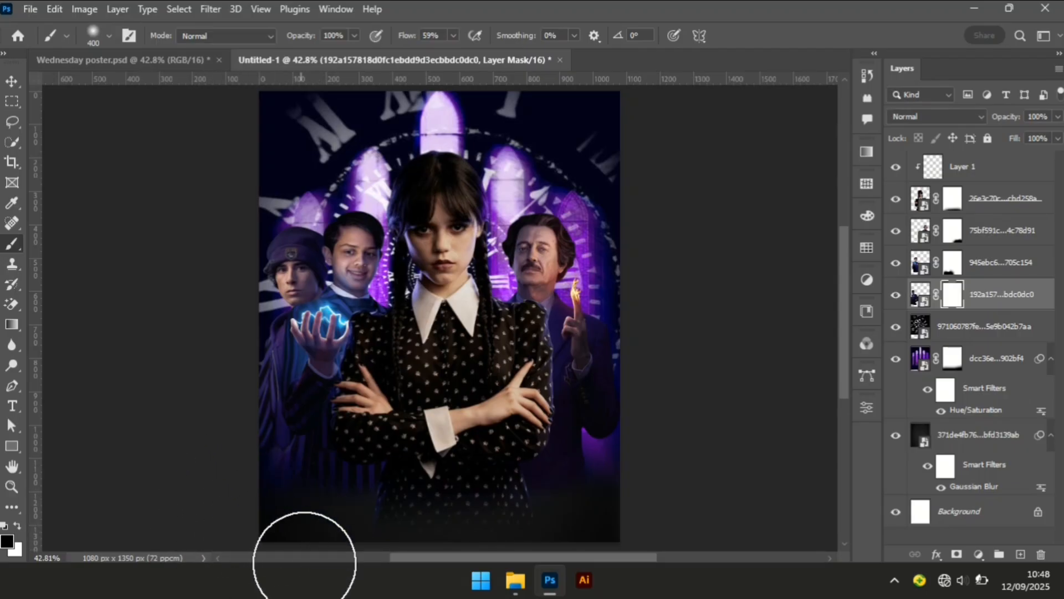
pyautogui.moveTo(333, 567); pyautogui.dragTo(221, 564)
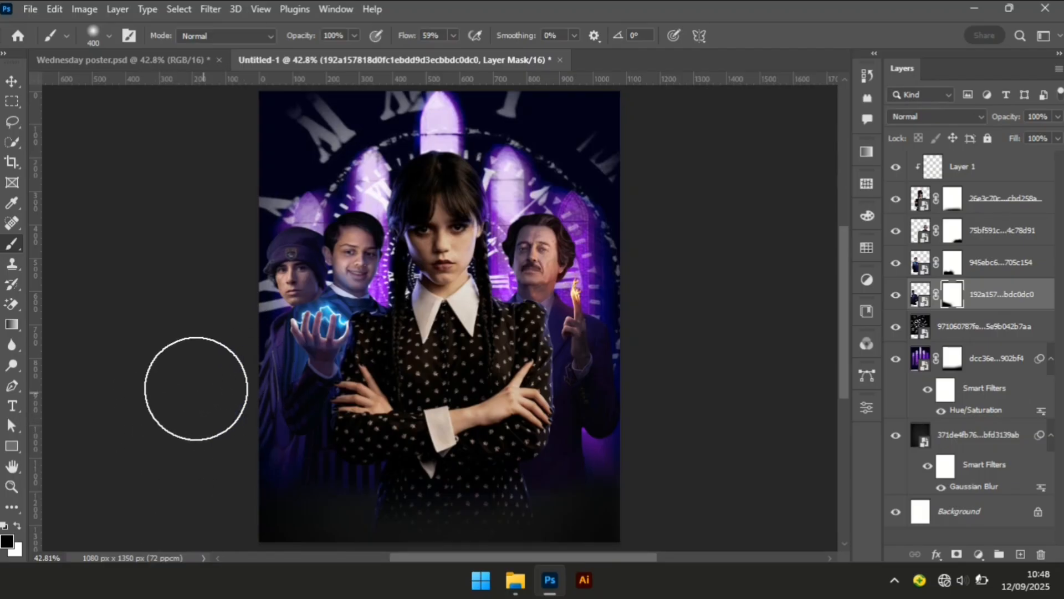
pyautogui.click(10, 82)
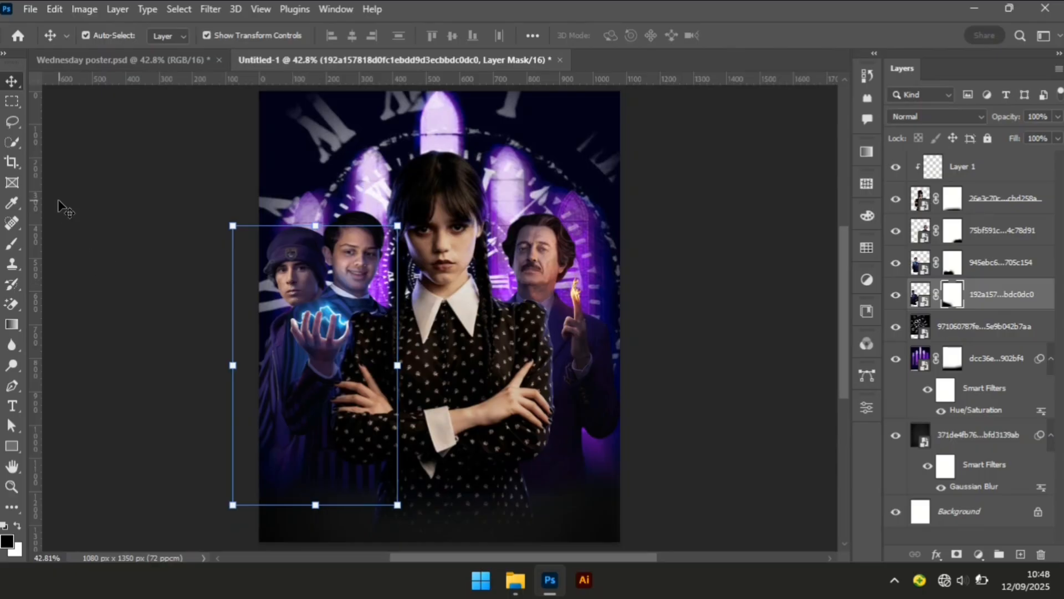
pyautogui.hotkey('ctrl', '2')
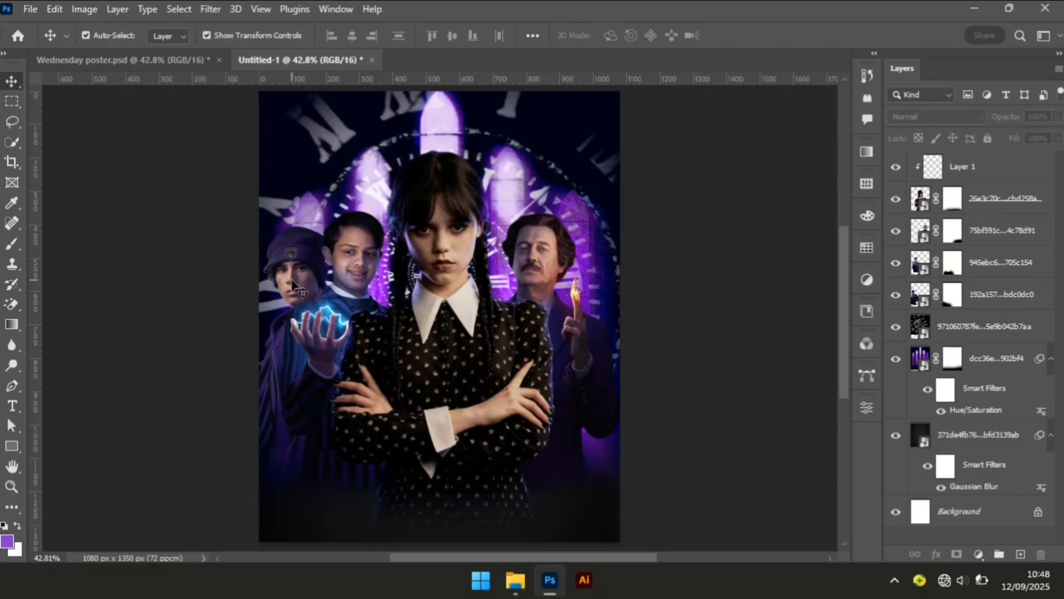
# Move the masked beanie character straight up about 47 px, so the head is level with the blue-orb character's
pyautogui.press('Up')
pyautogui.press('Up')
pyautogui.press('Up')
pyautogui.press('Up')
pyautogui.press('Up')
pyautogui.press('Up')
pyautogui.press('Up')
pyautogui.press('Up')
pyautogui.press('Up')
pyautogui.press('Up')
pyautogui.press('Up')
pyautogui.press('Up')
pyautogui.press('Up')
pyautogui.press('Up')
pyautogui.press('Up')
pyautogui.press('Up')
pyautogui.press('Up')
pyautogui.press('Up')
pyautogui.press('Up')
pyautogui.press('Up')
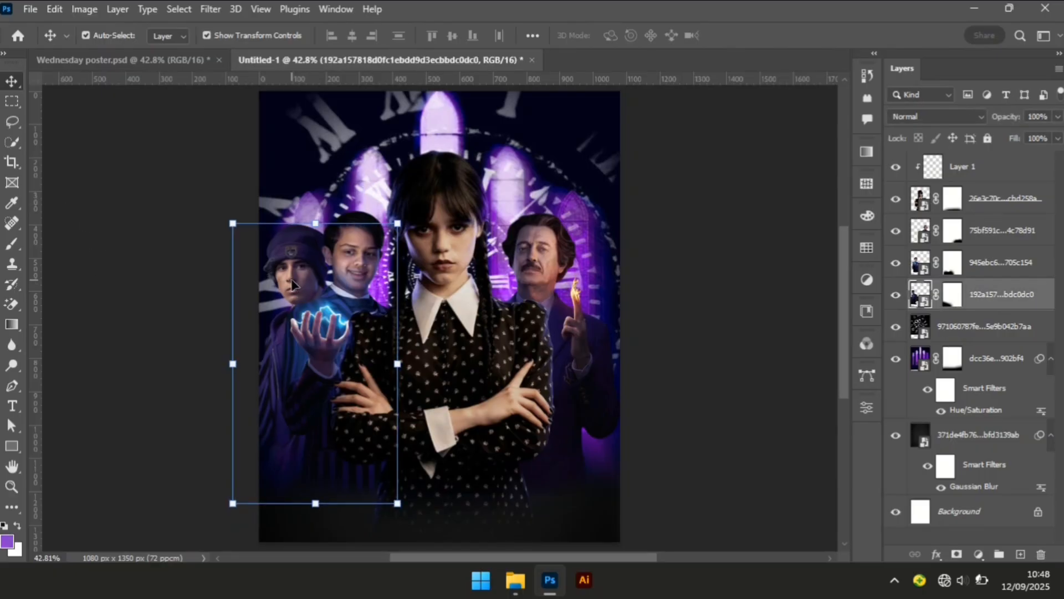
pyautogui.press('Up')
pyautogui.press('Up')
pyautogui.press('Up')
pyautogui.press('Up')
pyautogui.press('Up')
pyautogui.press('Up')
pyautogui.press('Up')
pyautogui.press('Up')
pyautogui.press('Up')
pyautogui.press('Up')
pyautogui.press('Up')
pyautogui.press('Up')
pyautogui.press('Up')
pyautogui.press('Up')
pyautogui.press('Up')
pyautogui.press('Up')
pyautogui.press('Up')
pyautogui.press('Up')
pyautogui.press('Up')
pyautogui.press('Up')
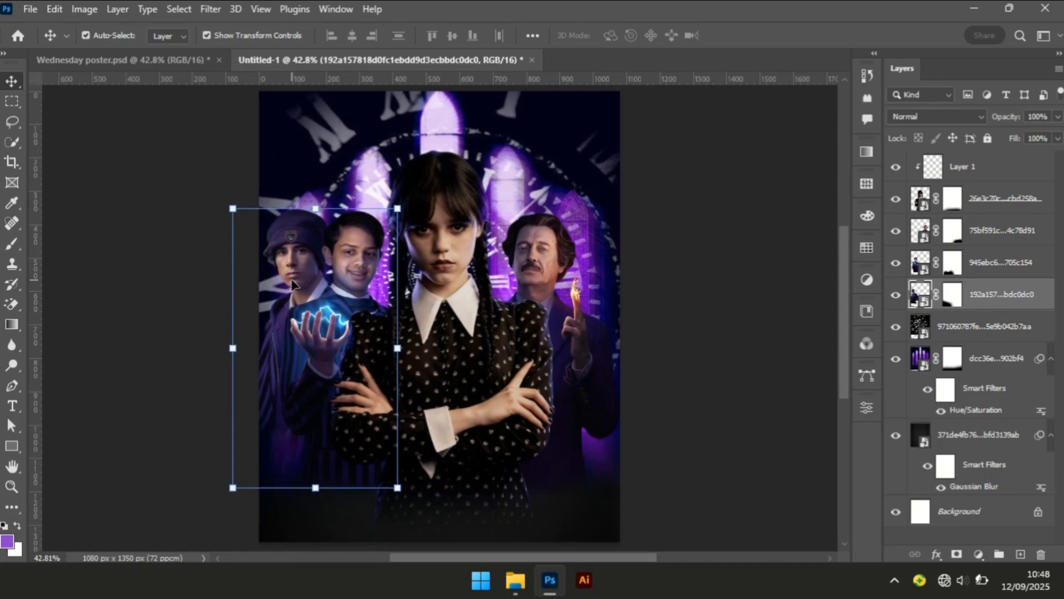
pyautogui.click(146, 368)
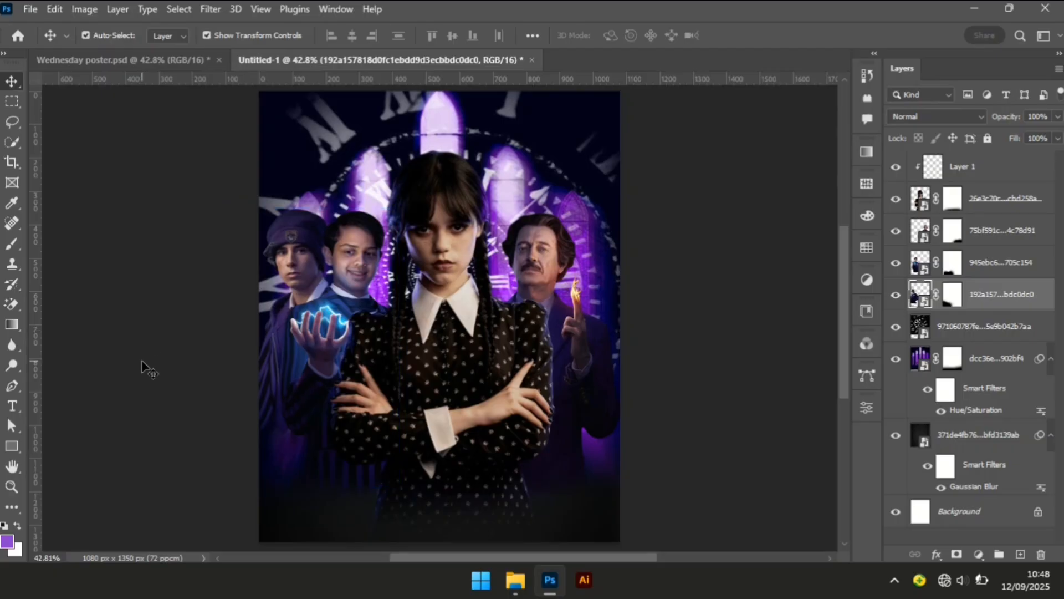
pyautogui.click(298, 257)
pyautogui.press('Down')
pyautogui.press('Down')
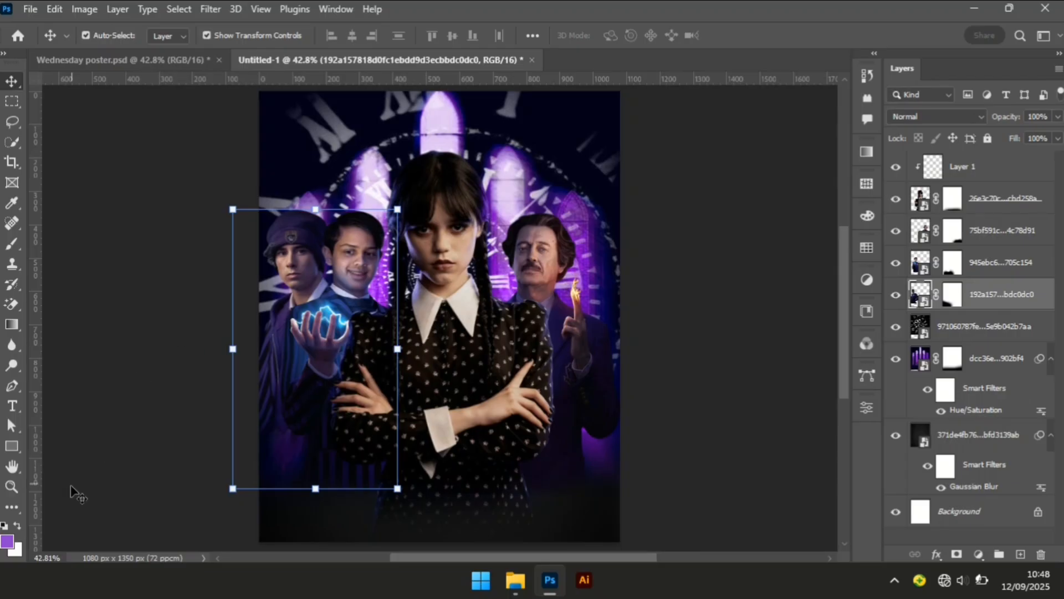
# Restore part of the beanie character's lower coat by painting white on the layer mask with a 175 px brush
pyautogui.press('b')
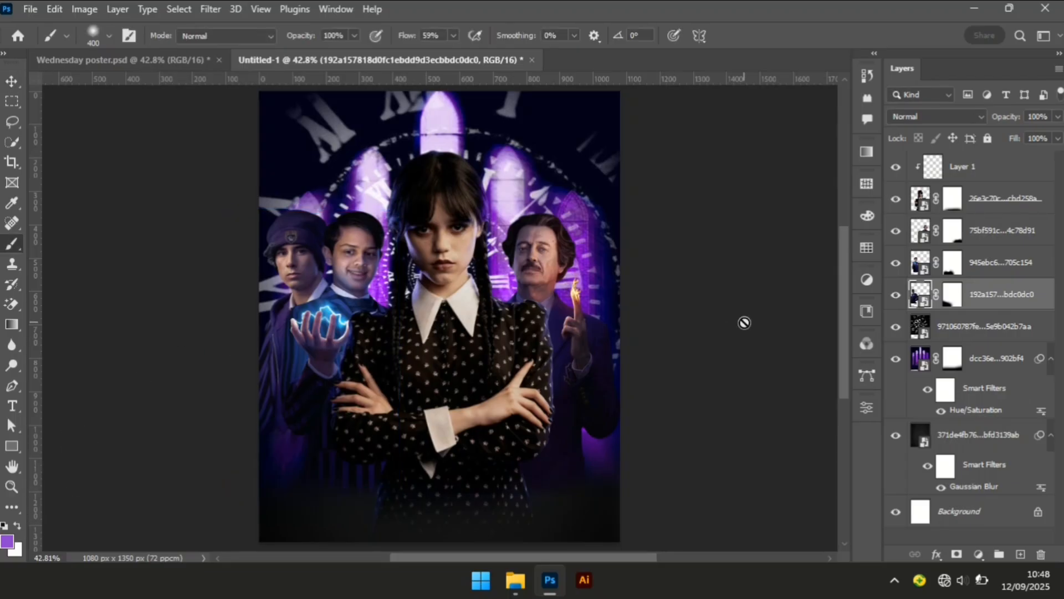
pyautogui.click(952, 294)
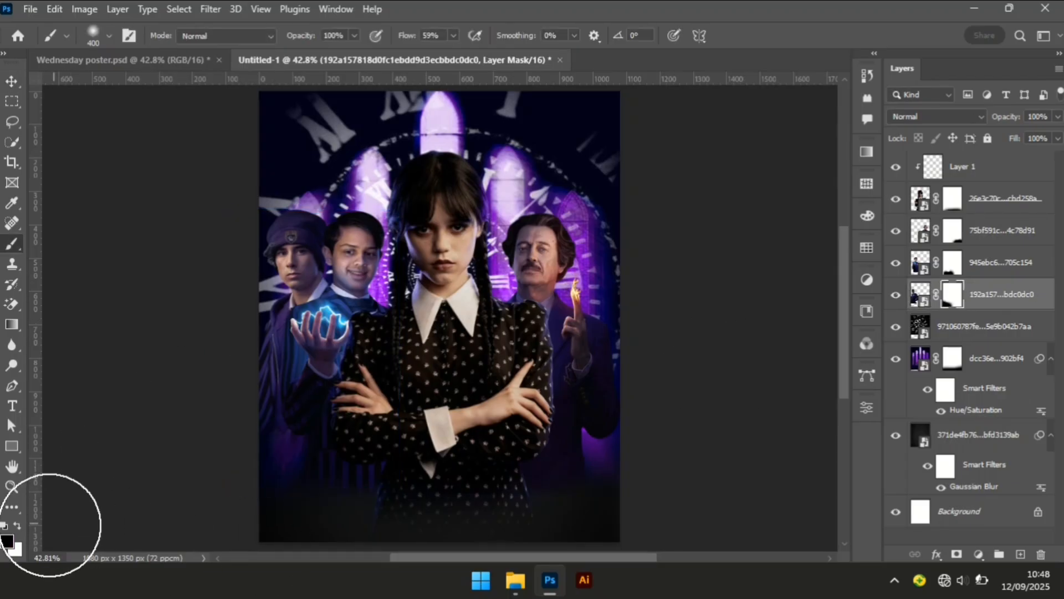
pyautogui.press('d')
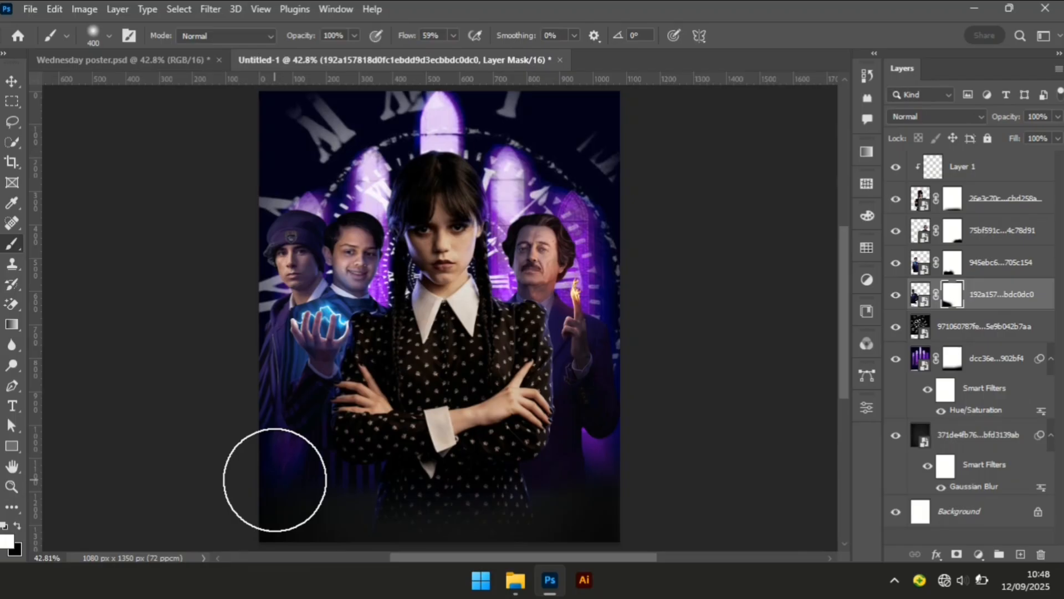
pyautogui.press('[')
pyautogui.press('[')
pyautogui.press('[')
pyautogui.press('[')
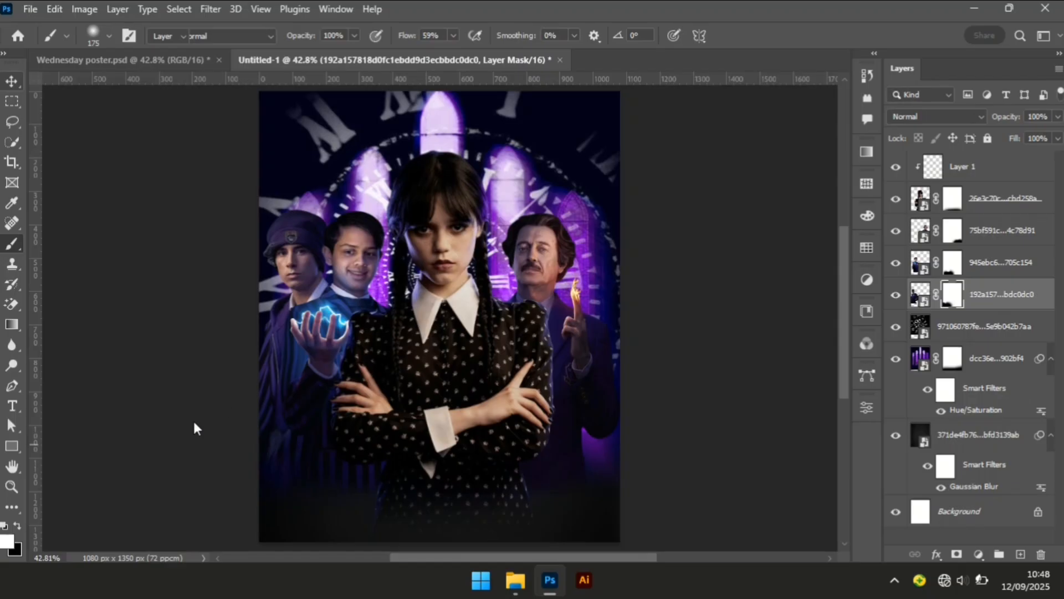
pyautogui.press('v')
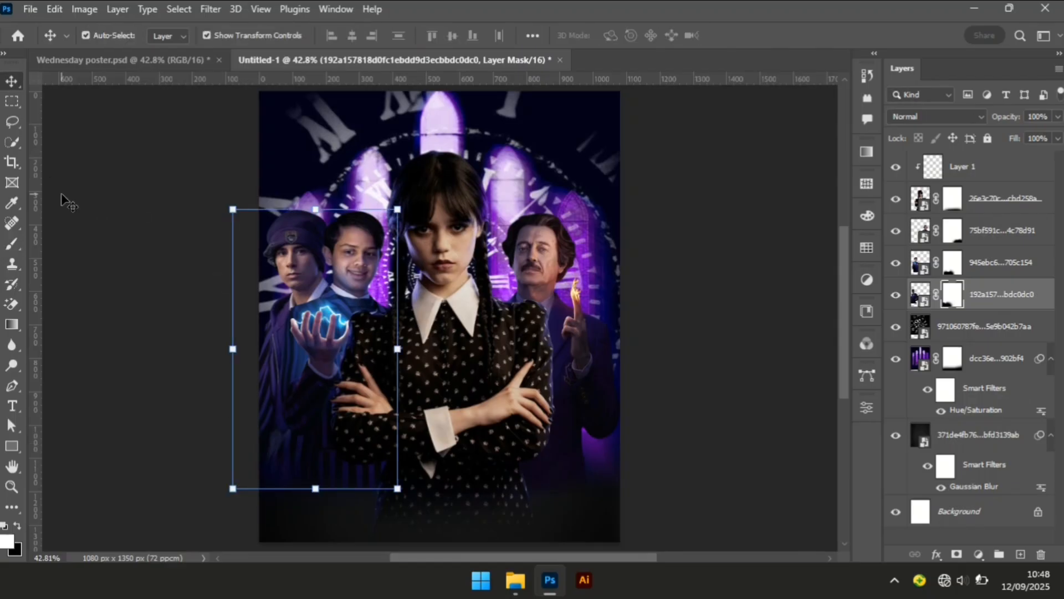
pyautogui.click(160, 279)
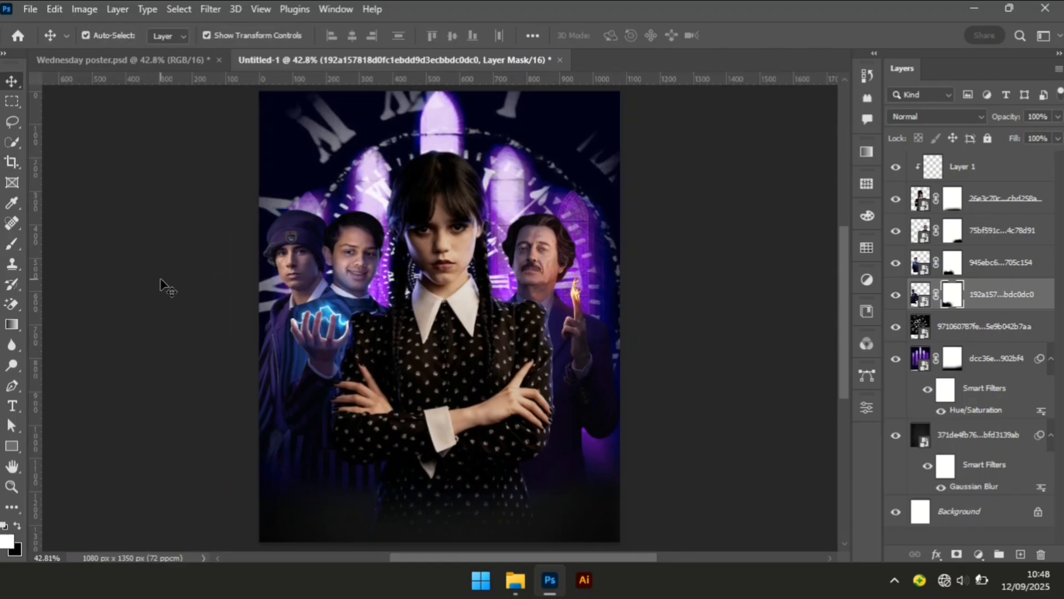
# Place 60ef19fcba1bc9a325bf2aaf596a98f7.png from the New folder in the poster at 34.29% scale, beside Wednesday and over the moustached man
pyautogui.click(527, 590)
pyautogui.click(247, 165)
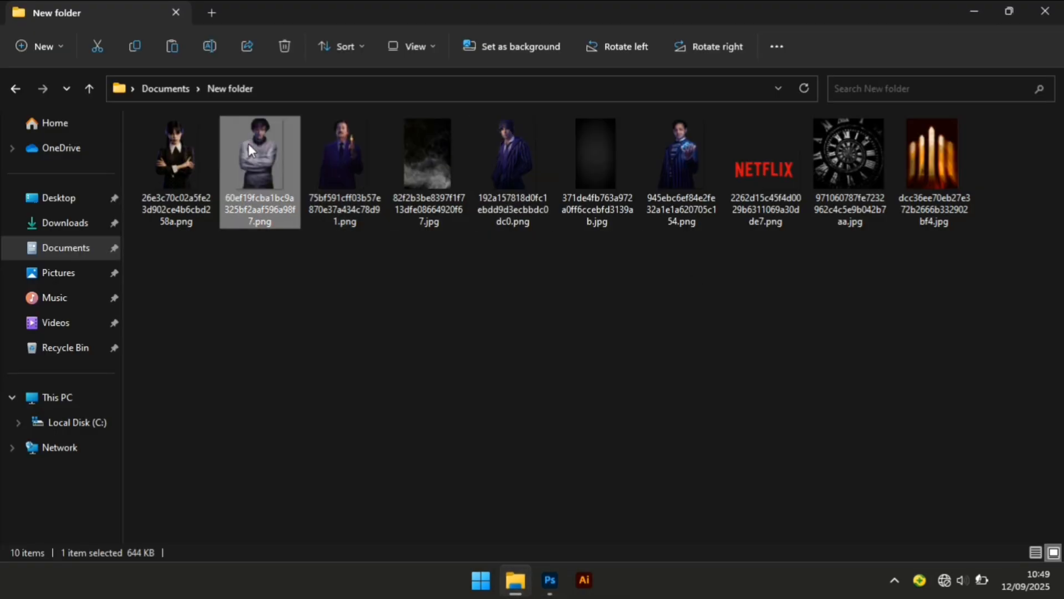
pyautogui.moveTo(248, 144); pyautogui.dragTo(565, 318)
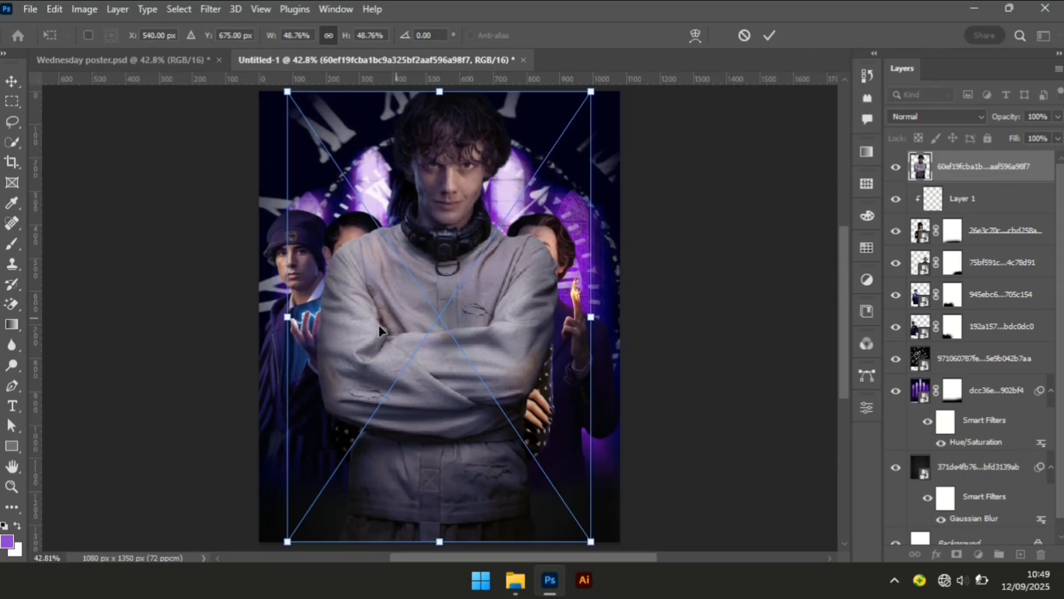
pyautogui.moveTo(288, 319); pyautogui.dragTo(382, 387)
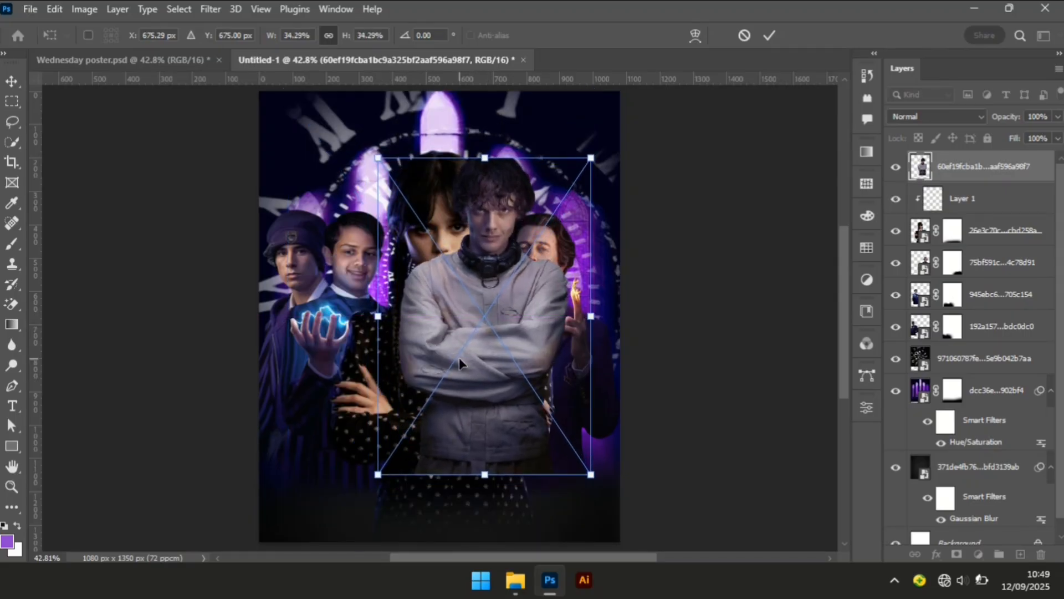
pyautogui.moveTo(459, 357); pyautogui.dragTo(550, 397)
pyautogui.press('Return')
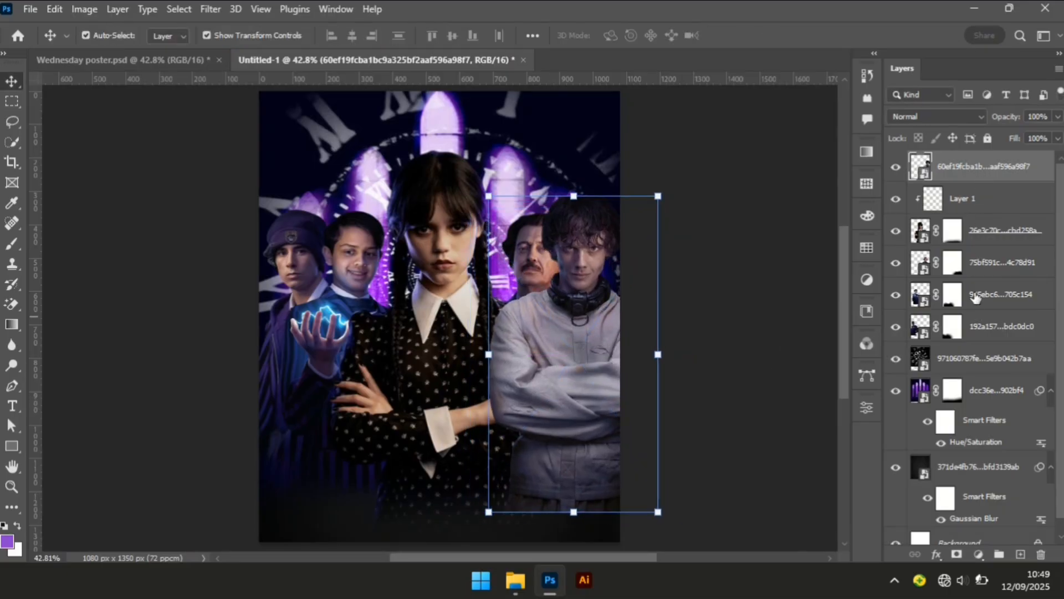
# Stack the straitjacket character below the blue-orb layer, scale it to 29.87%, rotate it 0.79° and move it to about X 954 px, Y 776 px
pyautogui.moveTo(974, 304); pyautogui.dragTo(974, 305)
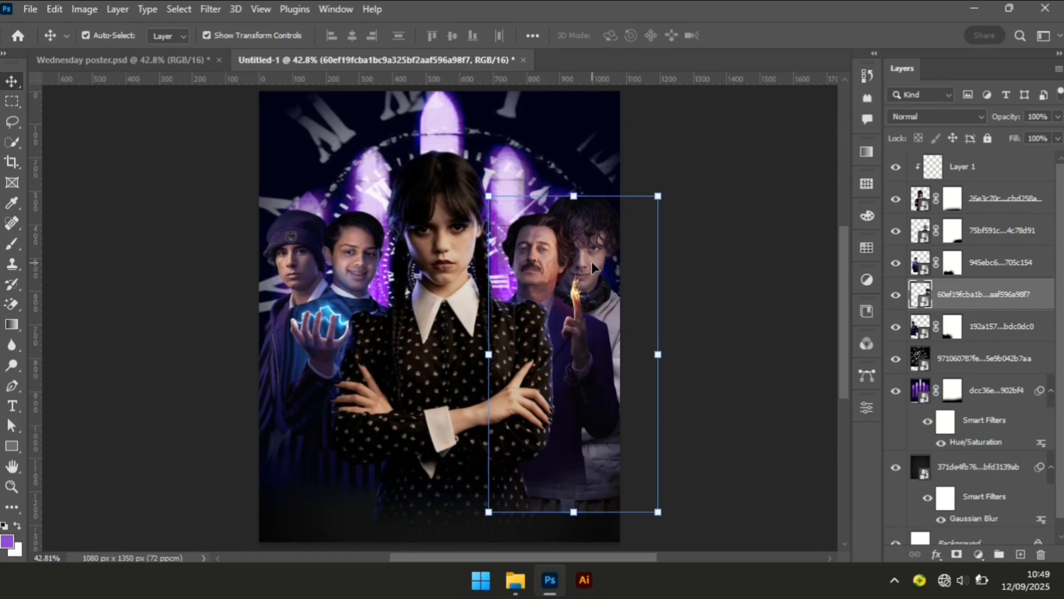
pyautogui.moveTo(593, 269); pyautogui.dragTo(609, 288)
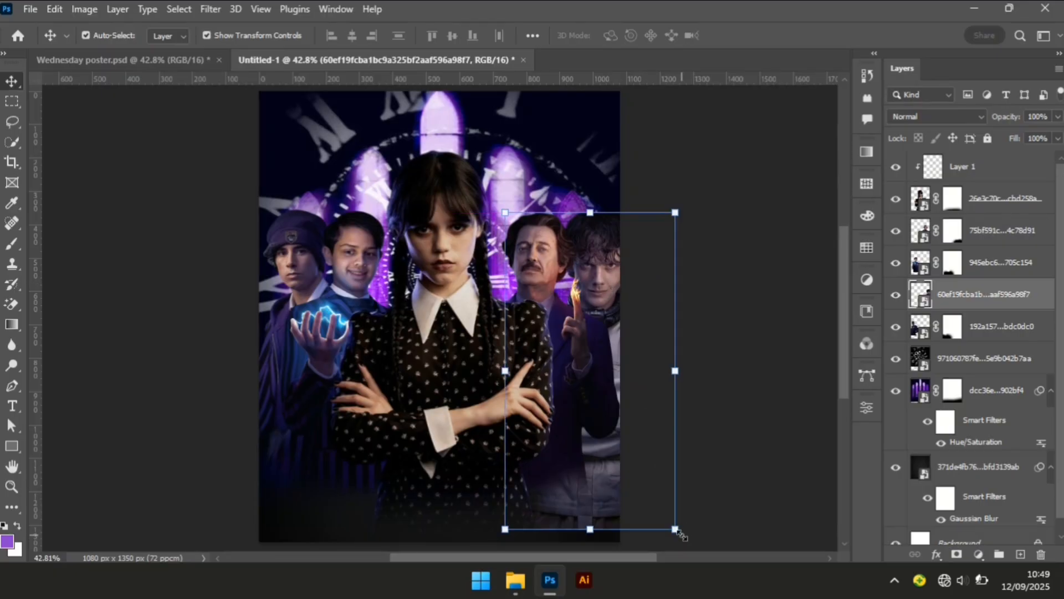
pyautogui.moveTo(676, 533); pyautogui.dragTo(682, 534)
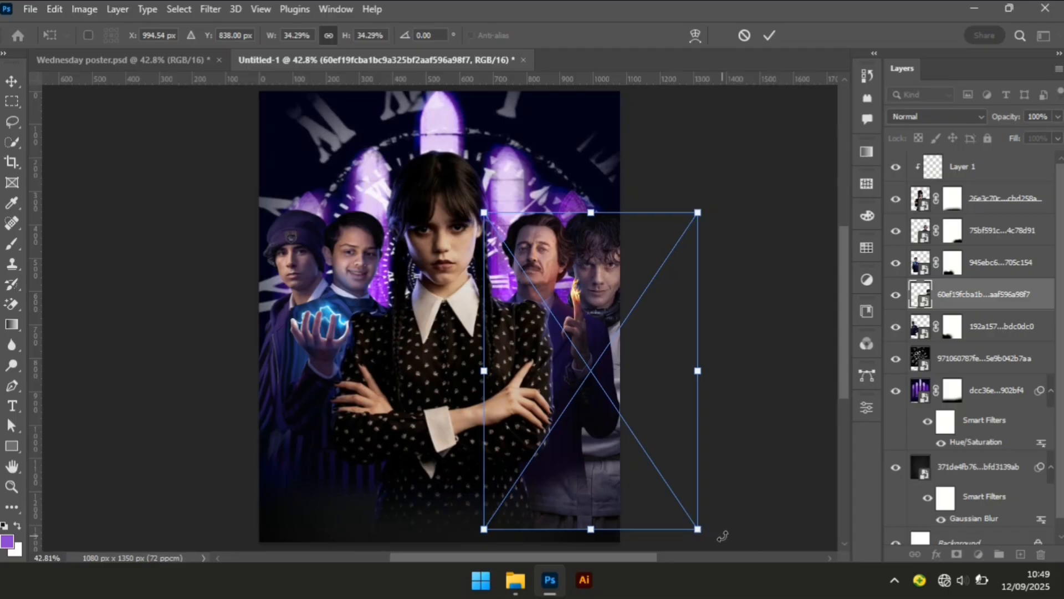
pyautogui.moveTo(722, 533); pyautogui.dragTo(620, 523)
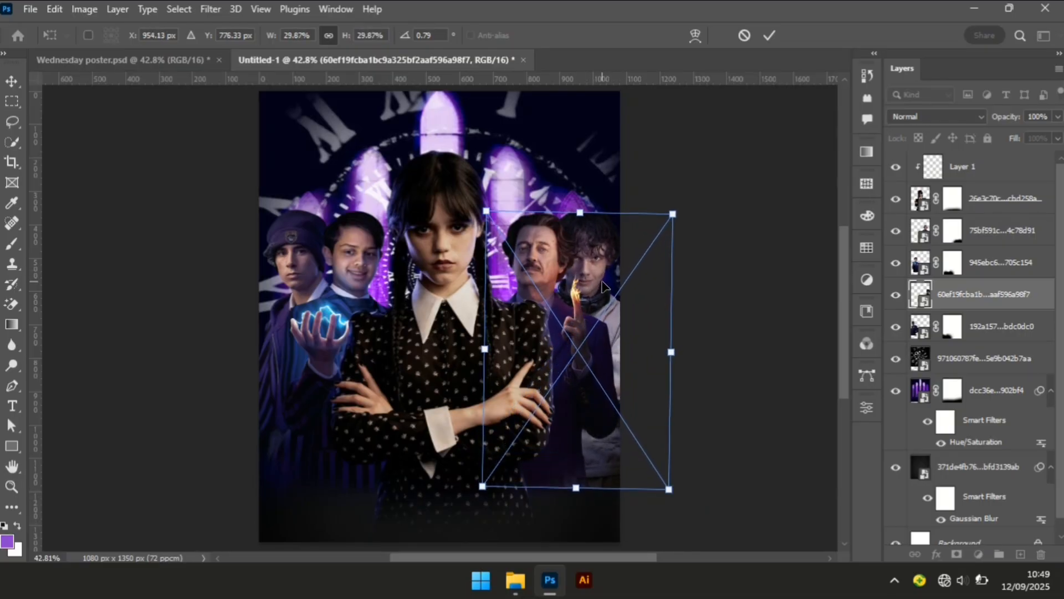
pyautogui.press('Return')
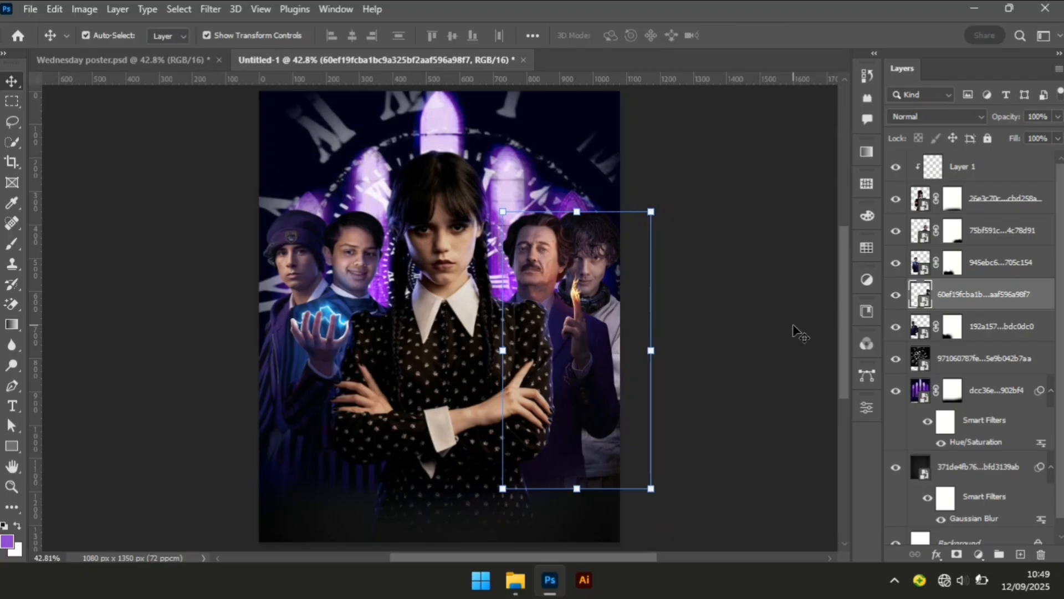
pyautogui.click(799, 332)
# Scale the moustached man down to about 96.3% so he sits slightly inside the poster's edge
pyautogui.click(583, 379)
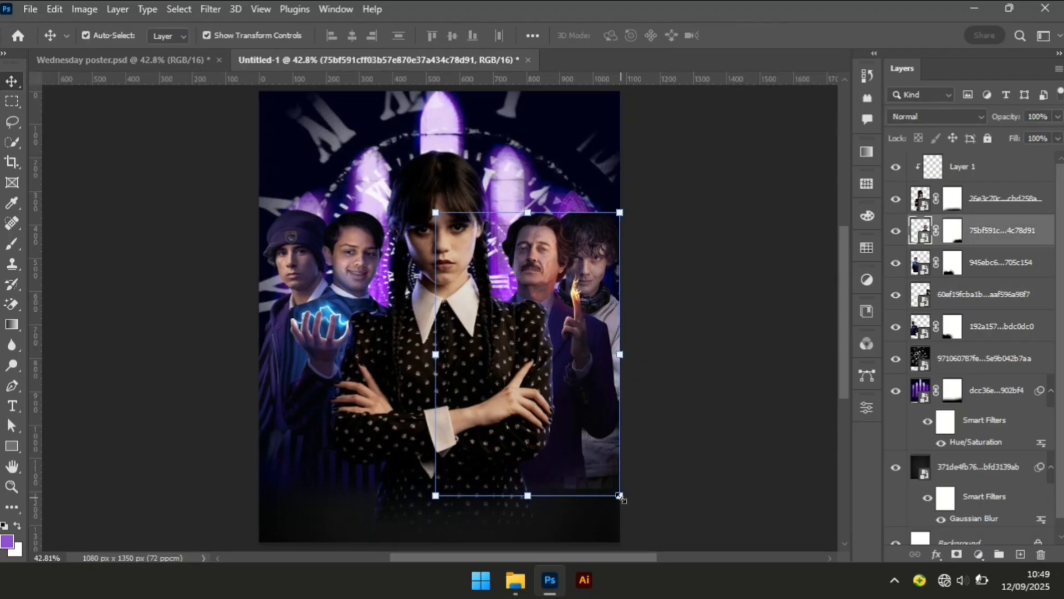
pyautogui.click(619, 496)
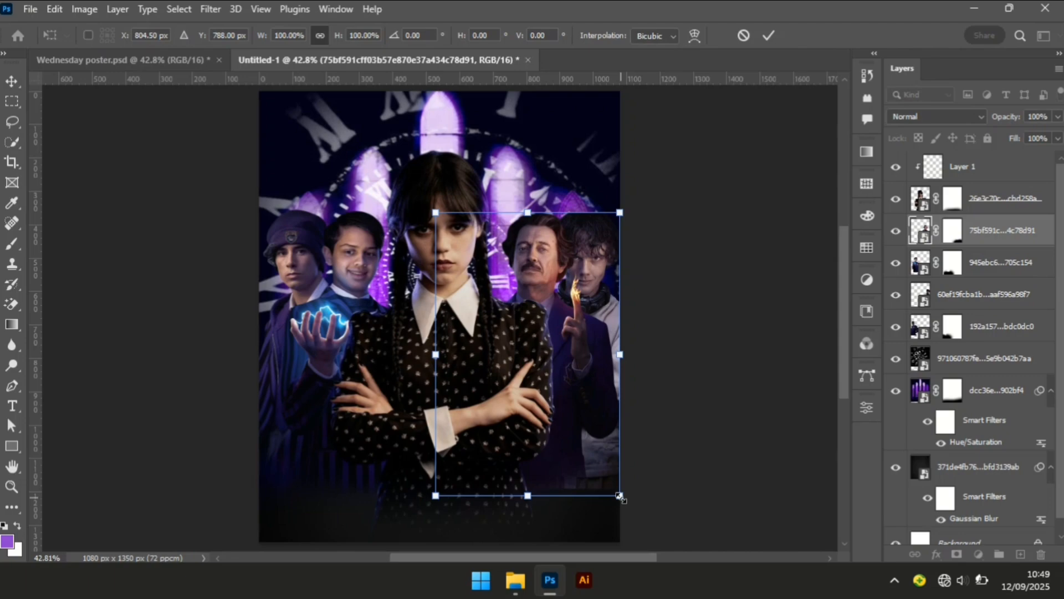
pyautogui.moveTo(619, 496); pyautogui.dragTo(602, 495)
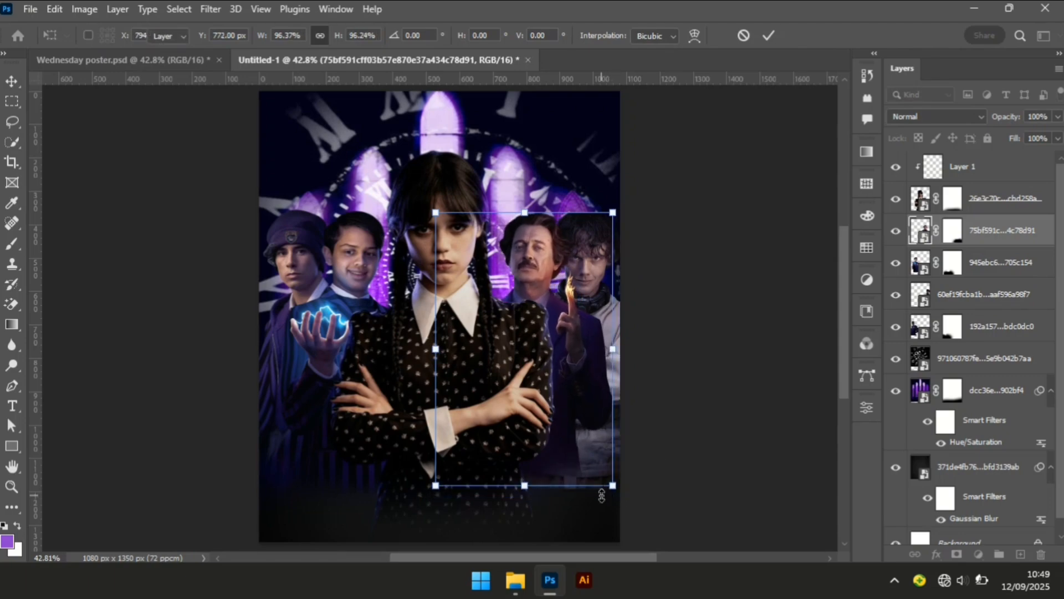
pyautogui.press('Return')
pyautogui.click(755, 446)
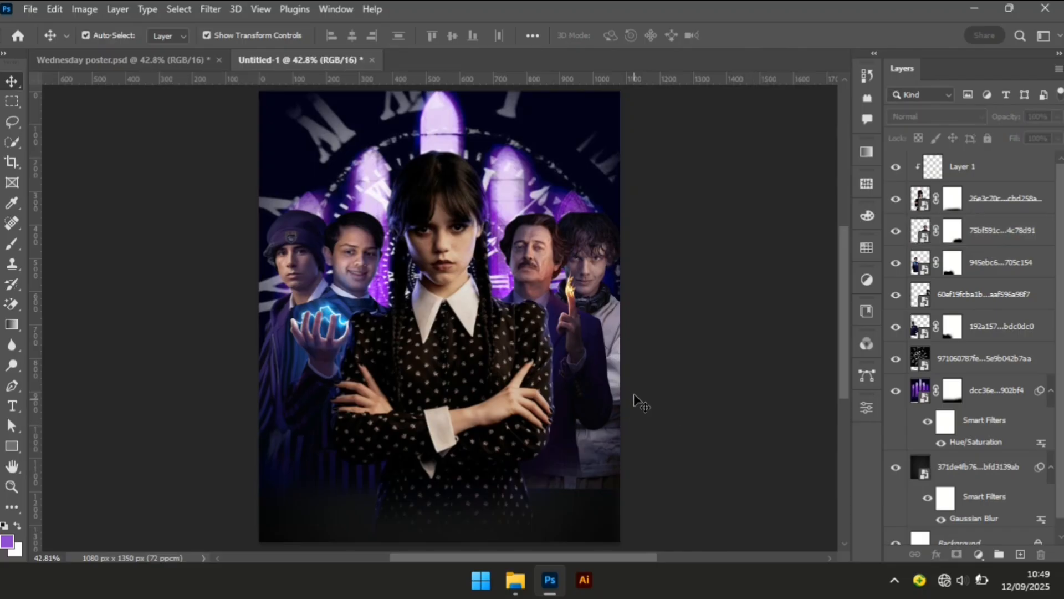
# Scale the straitjacket character to 26.92%, rotate it to 3.23° and move it to about X 946 px, Y 755 px
pyautogui.click(604, 483)
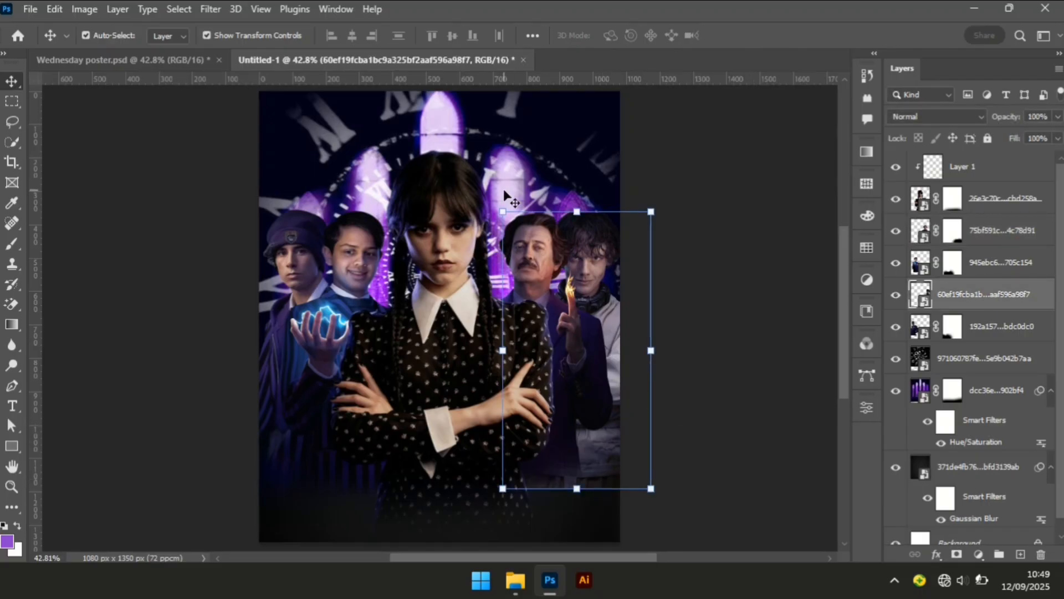
pyautogui.moveTo(502, 211)
pyautogui.mouseDown()
pyautogui.moveTo(486, 212)
pyautogui.moveTo(514, 209)
pyautogui.moveTo(511, 228)
pyautogui.mouseUp()
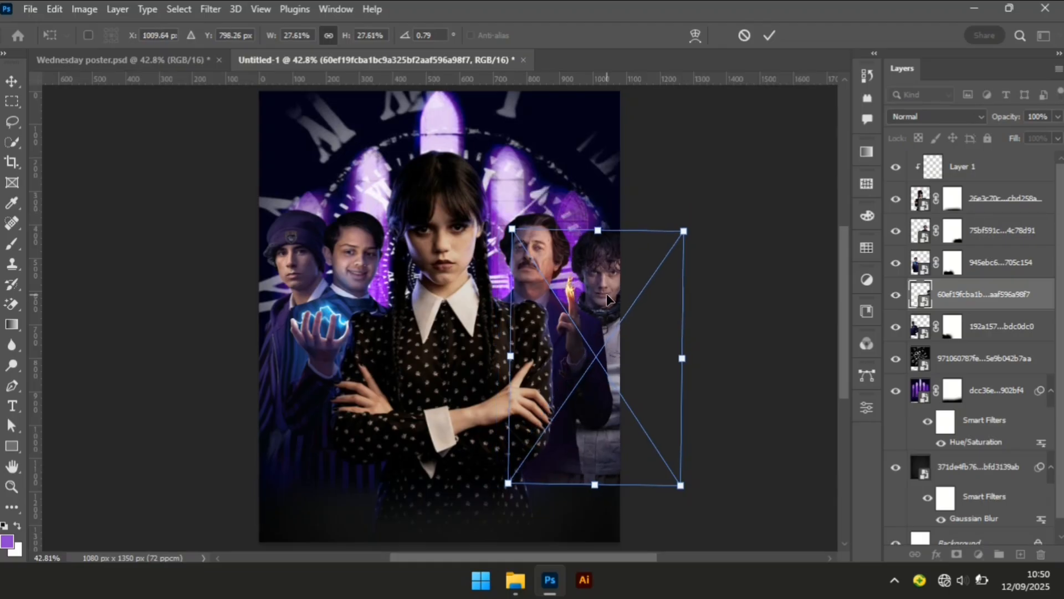
pyautogui.moveTo(608, 299); pyautogui.dragTo(592, 284)
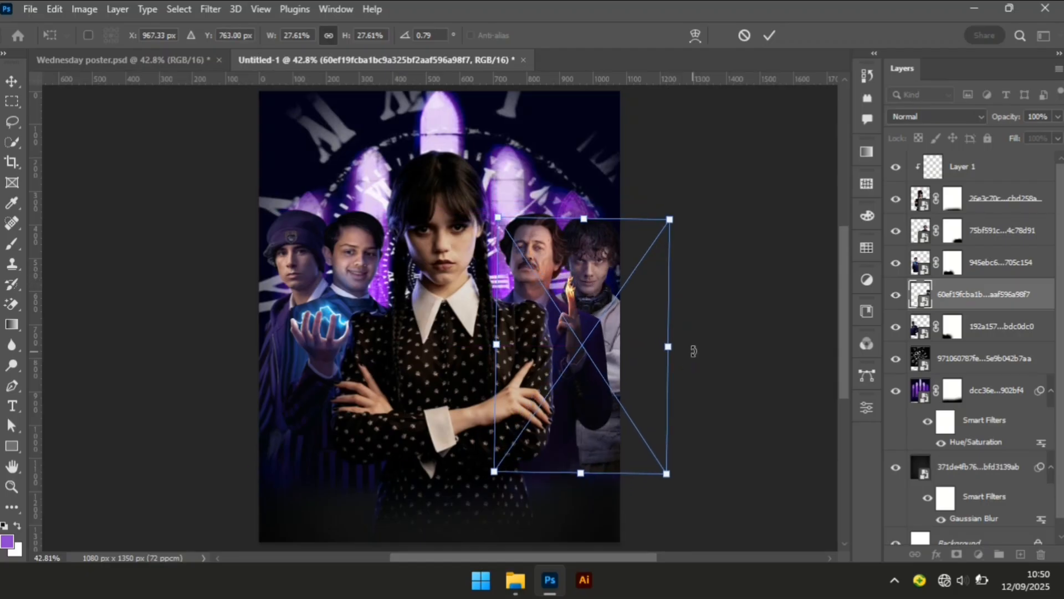
pyautogui.moveTo(693, 353); pyautogui.dragTo(649, 348)
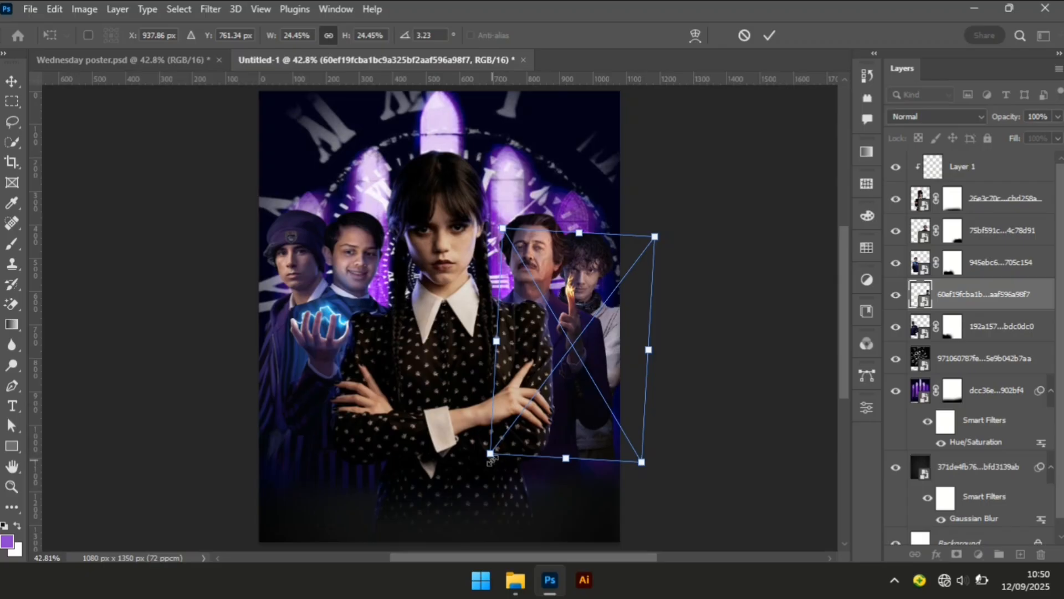
pyautogui.moveTo(490, 456); pyautogui.dragTo(495, 495)
pyautogui.moveTo(579, 366); pyautogui.dragTo(588, 359)
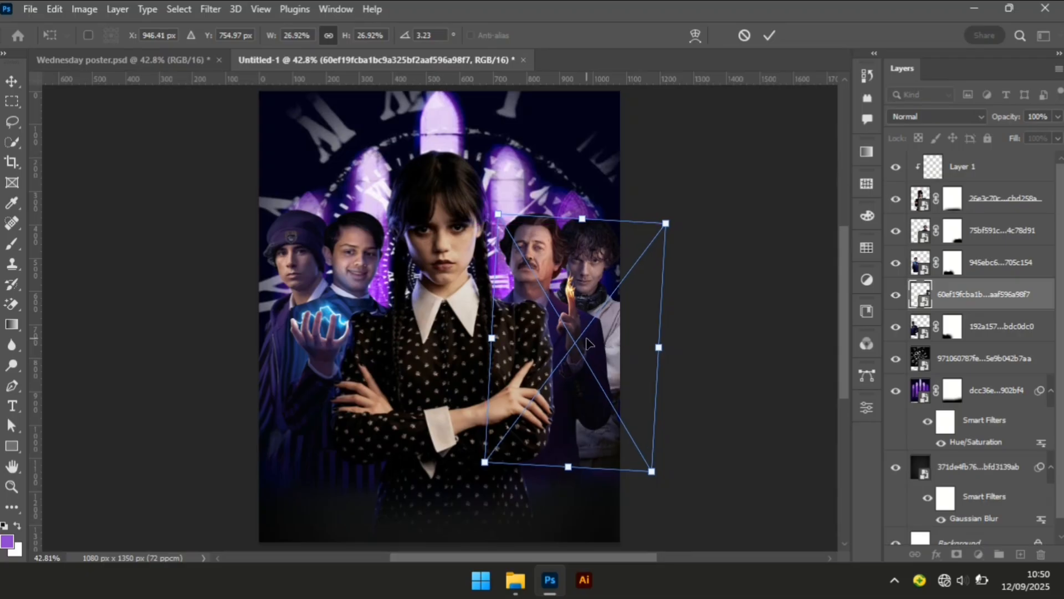
pyautogui.press('Return')
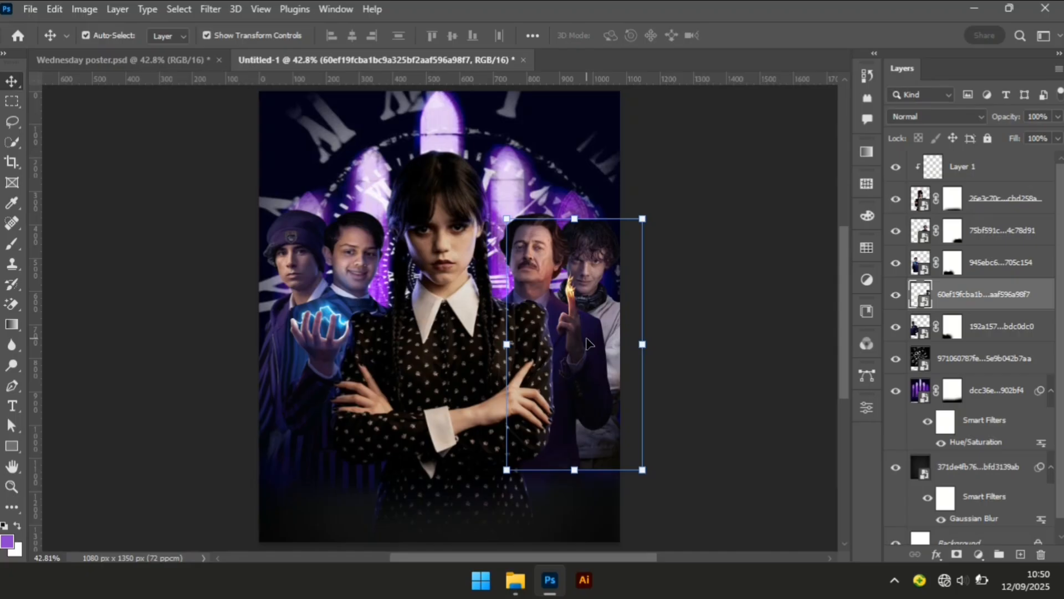
pyautogui.click(746, 383)
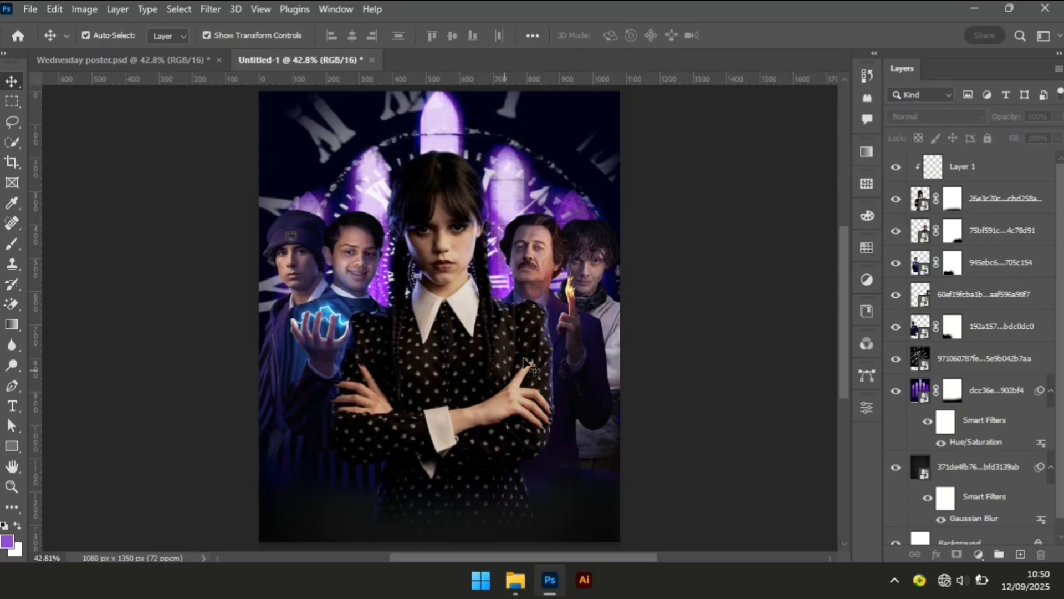
# Nudge the moustached man about 9 px left, closer to Wednesday
pyautogui.click(570, 341)
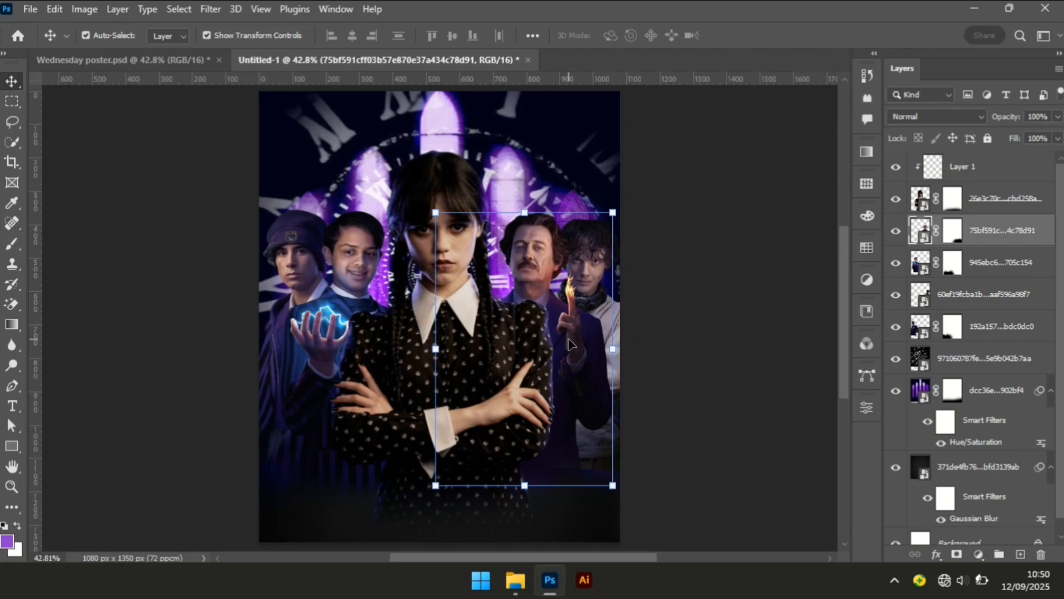
pyautogui.press('Left')
pyautogui.press('Left')
pyautogui.press('Left')
pyautogui.press('Left')
pyautogui.press('Left')
pyautogui.press('Left')
pyautogui.press('Left')
pyautogui.press('Left')
pyautogui.press('Left')
pyautogui.press('Left')
pyautogui.press('Left')
pyautogui.press('Left')
pyautogui.press('Left')
pyautogui.press('Left')
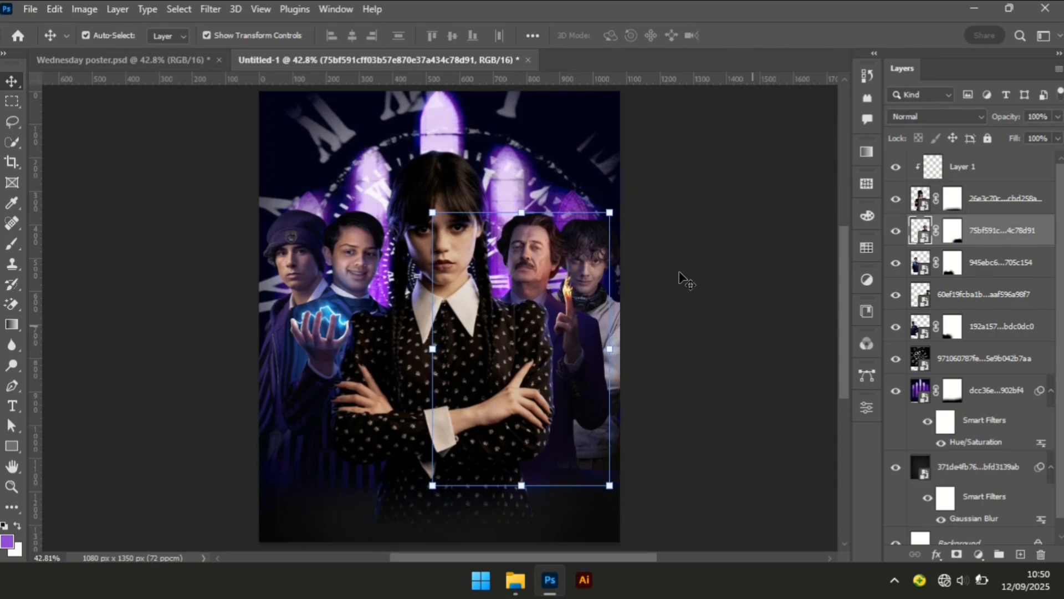
pyautogui.click(732, 283)
# Nudge the straitjacket character a few pixels left, toward the moustached man
pyautogui.click(590, 255)
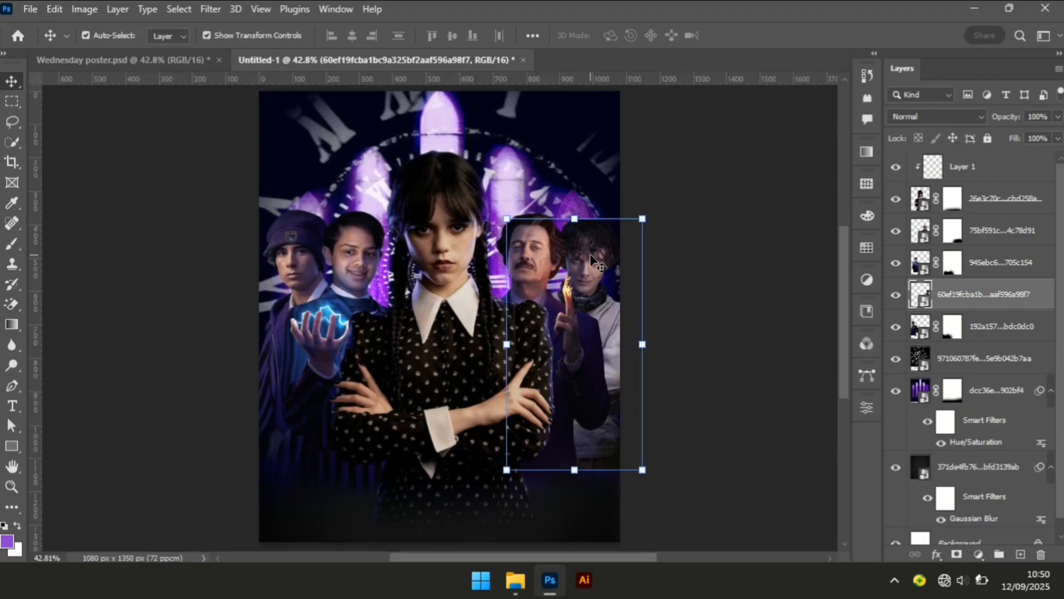
pyautogui.press('Left')
pyautogui.press('Left')
pyautogui.press('Left')
pyautogui.press('Left')
pyautogui.press('Left')
pyautogui.press('Left')
pyautogui.press('Left')
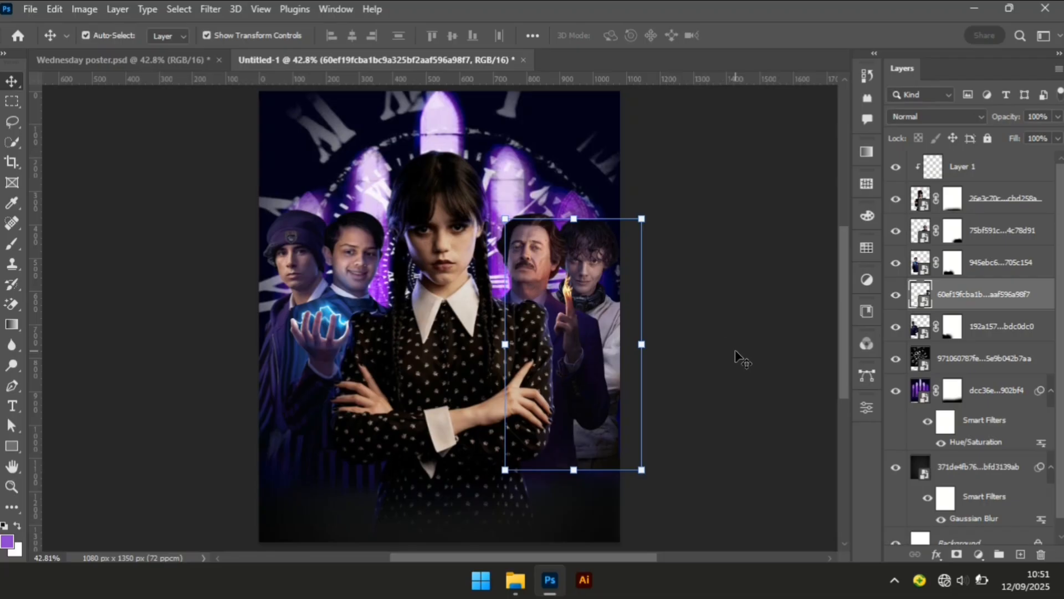
# Rotate the moustached man about 1.74° clockwise and shrink him very slightly, to about 99.5% width and 99.8% height
pyautogui.click(559, 340)
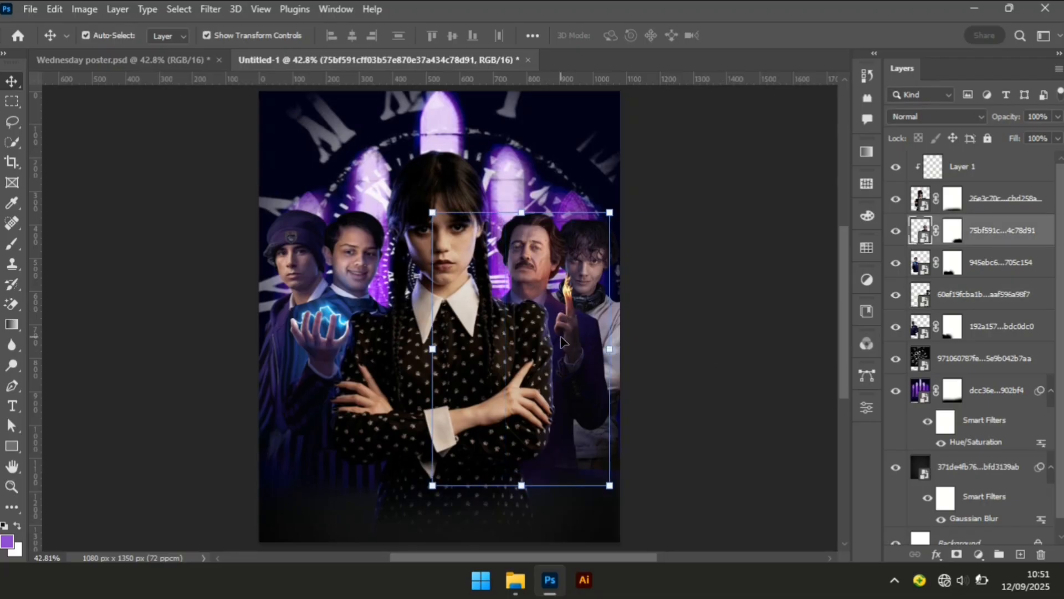
pyautogui.hotkey('ctrl', 't')
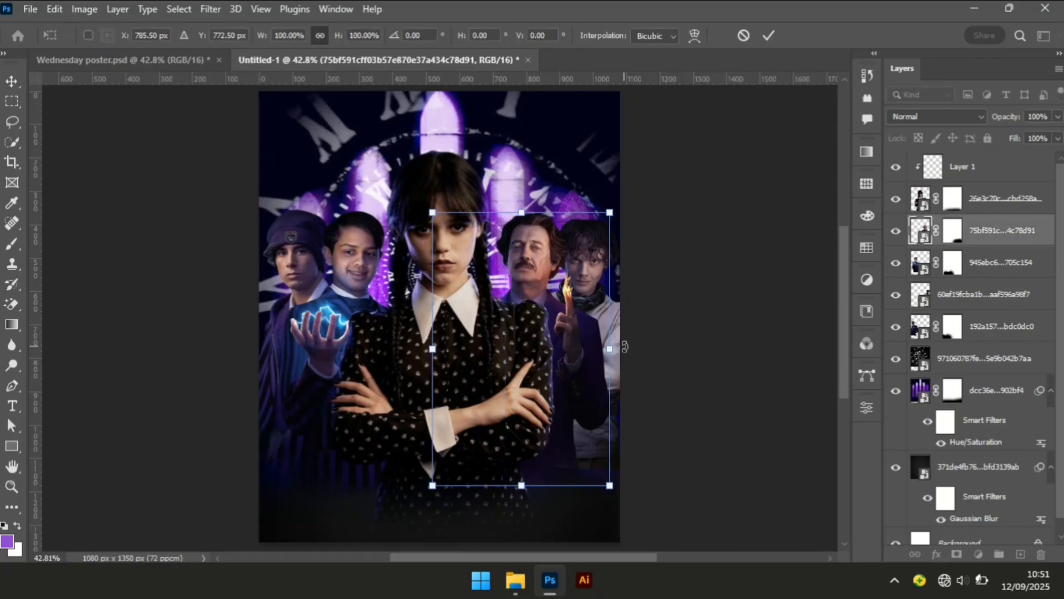
pyautogui.moveTo(625, 346); pyautogui.dragTo(625, 349)
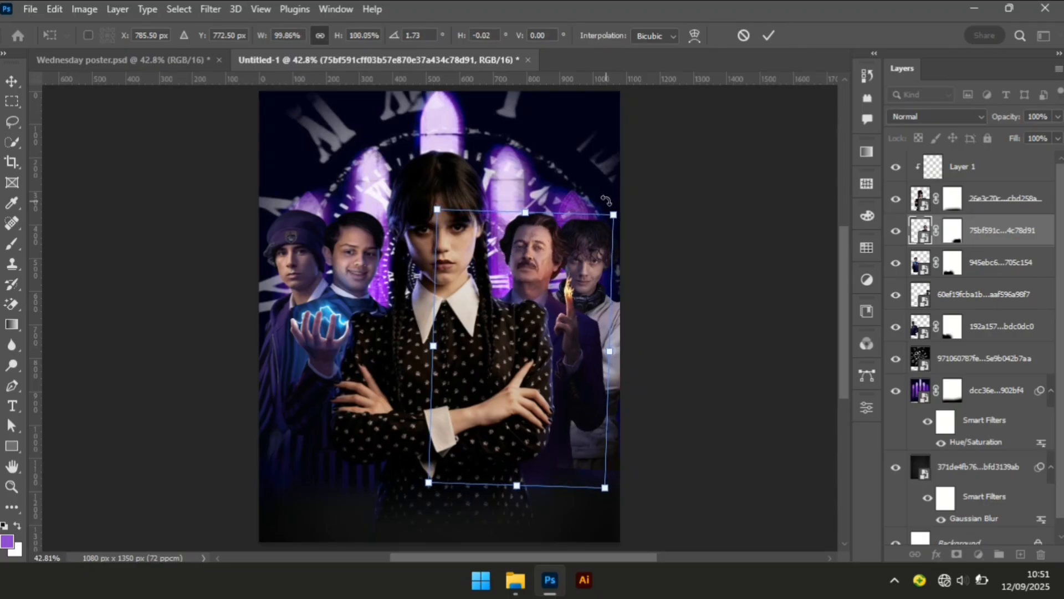
pyautogui.moveTo(613, 216); pyautogui.dragTo(612, 214)
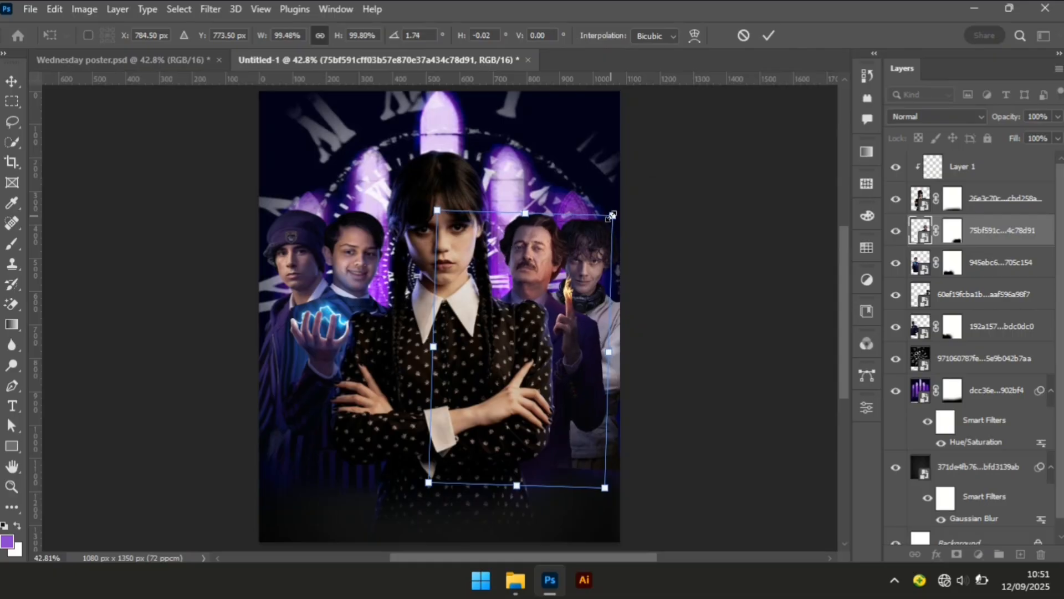
pyautogui.press('Return')
pyautogui.click(715, 313)
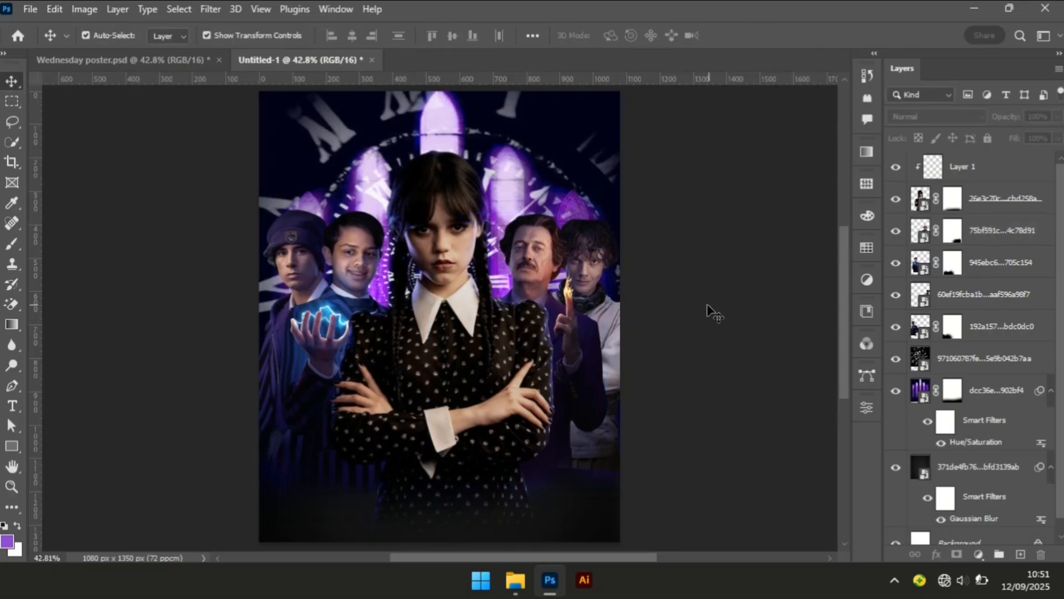
# Enlarge the straitjacket character to about 28%, bringing the top of the hair level with the moustached man's head
pyautogui.click(587, 259)
pyautogui.moveTo(574, 219); pyautogui.dragTo(580, 211)
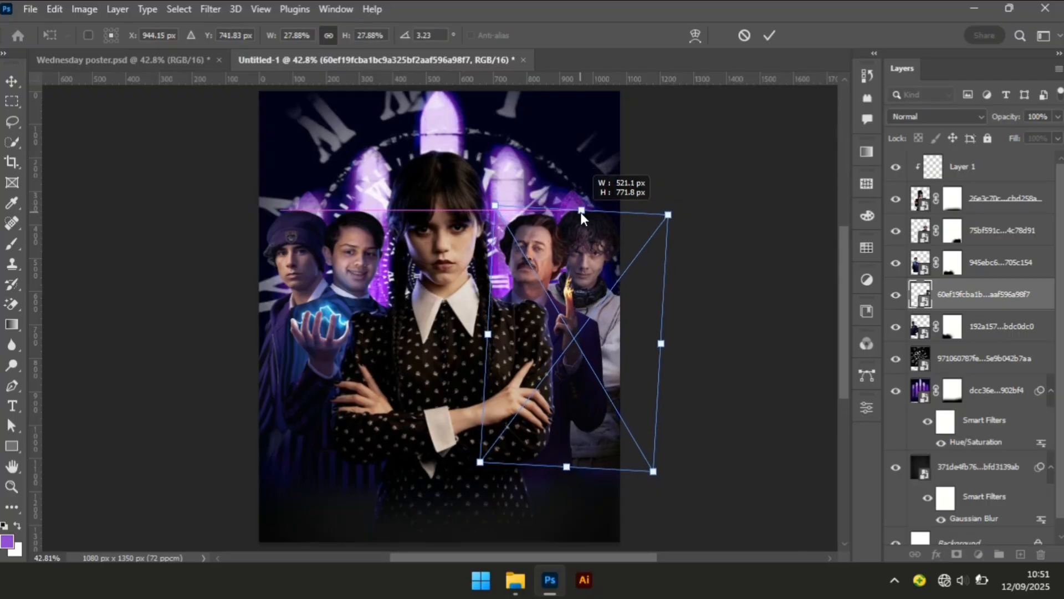
pyautogui.moveTo(580, 212); pyautogui.dragTo(581, 214)
pyautogui.press('Return')
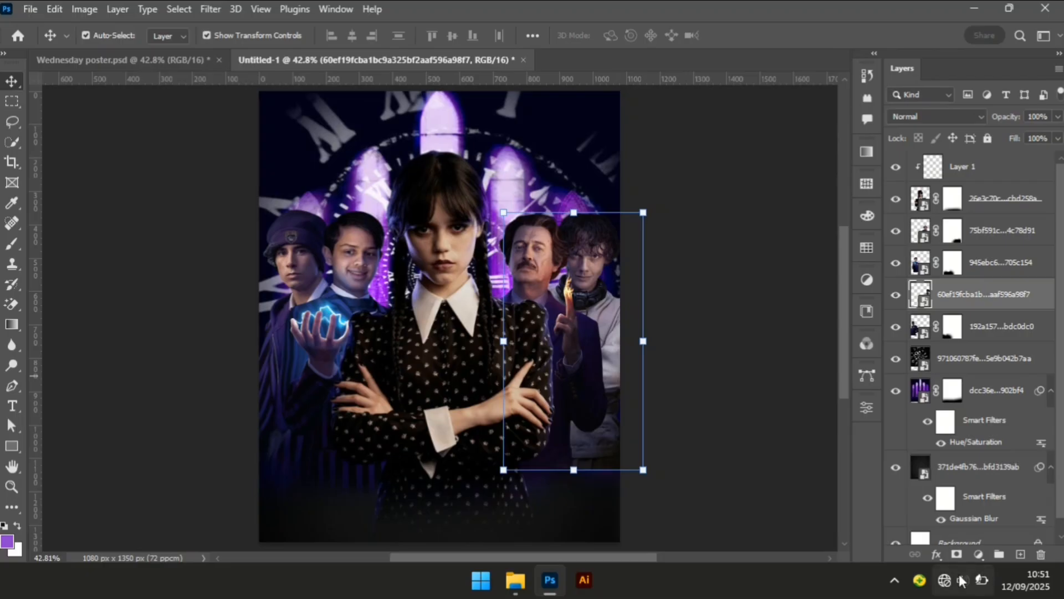
# Add a layer mask to the straitjacket character and fade out the lower body with a black 250 px brush
pyautogui.click(957, 554)
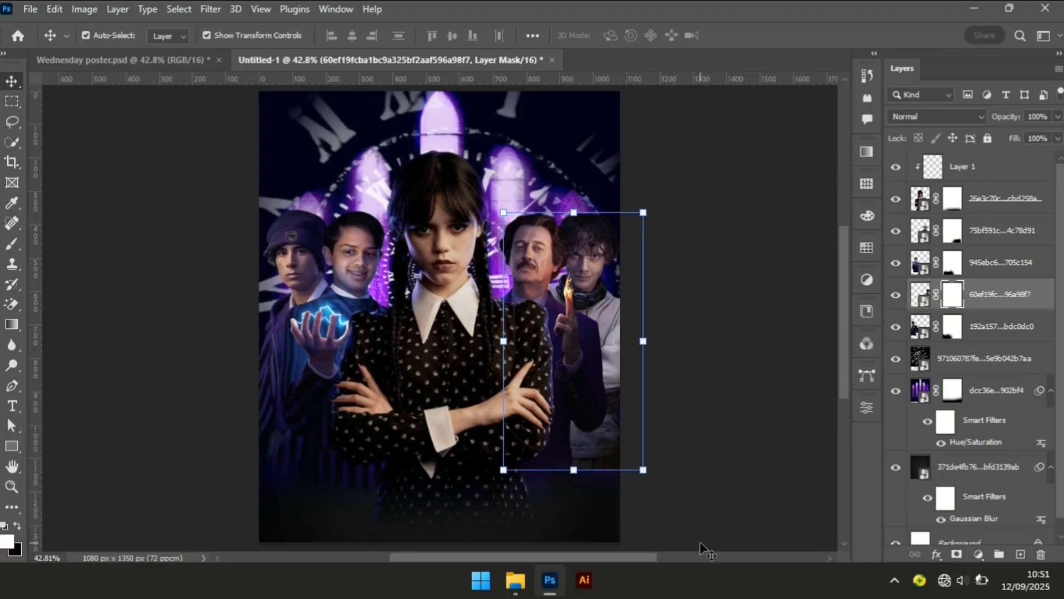
pyautogui.click(18, 527)
pyautogui.press('b')
pyautogui.press(']')
pyautogui.press(']')
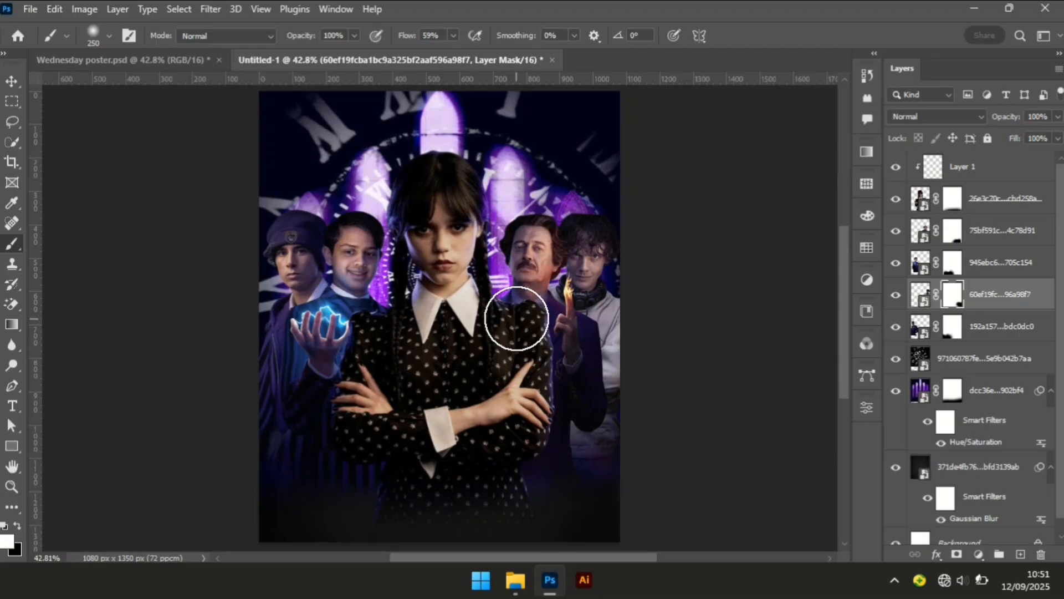
# Create a new empty layer directly above the straitjacket character's layer
pyautogui.press('z')
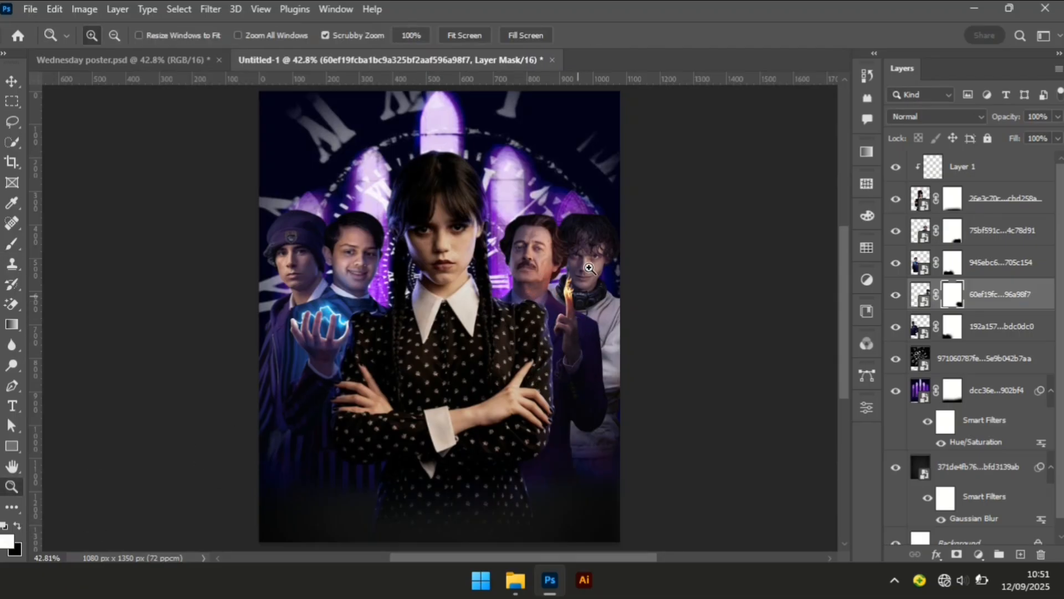
pyautogui.moveTo(590, 268); pyautogui.dragTo(563, 275)
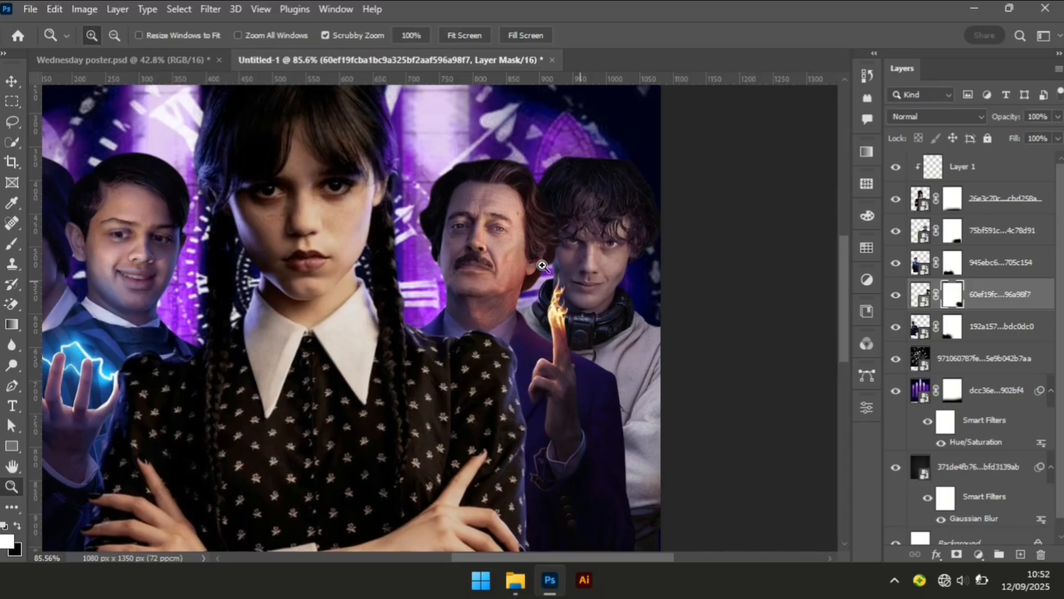
pyautogui.press('v')
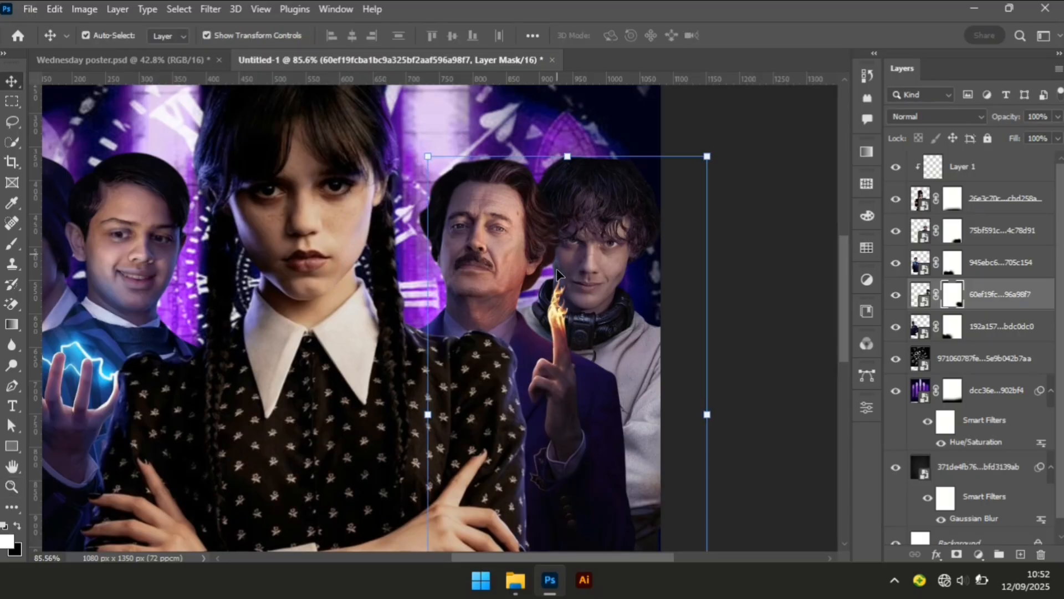
pyautogui.click(1020, 553)
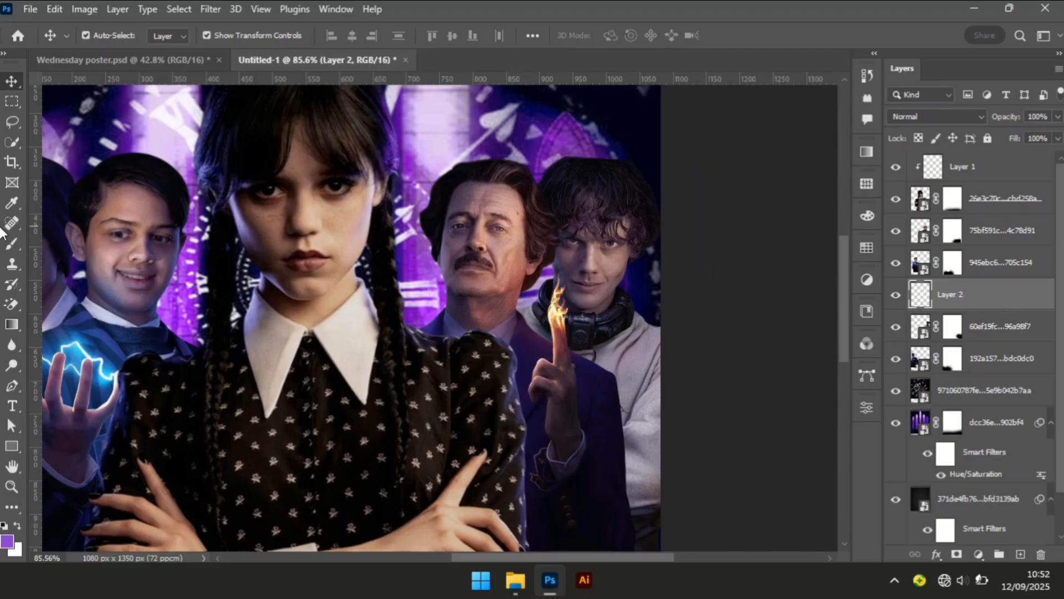
# Set the foreground colour to purple #9349ca
pyautogui.click(8, 541)
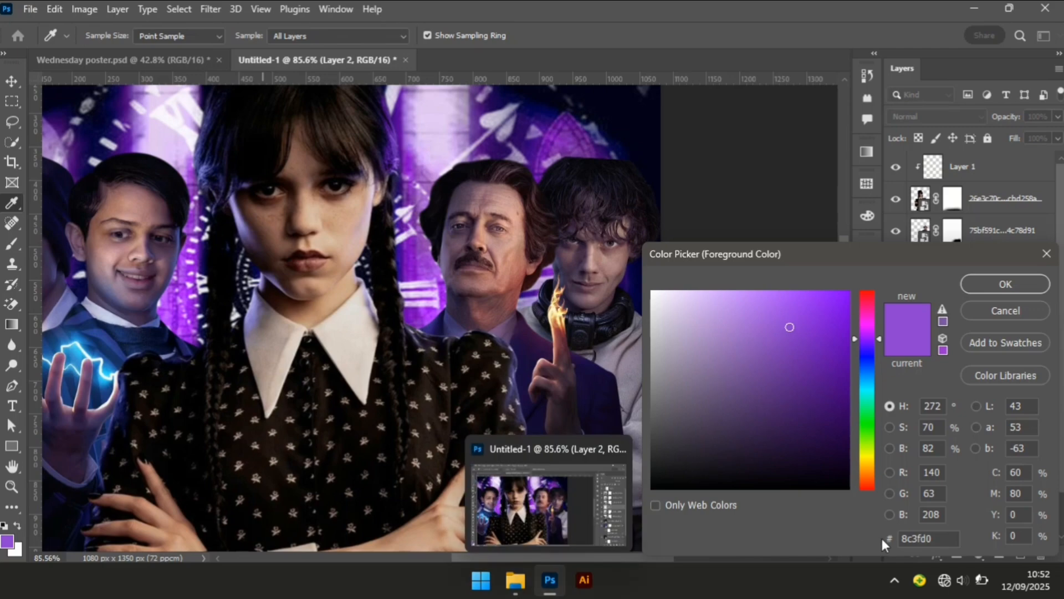
pyautogui.moveTo(935, 538); pyautogui.dragTo(835, 543)
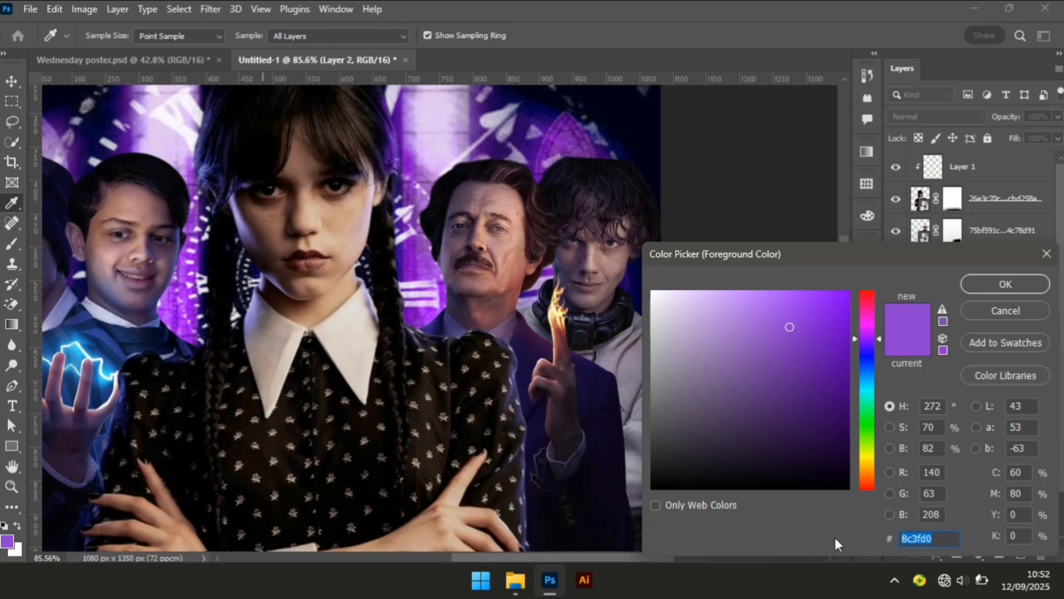
pyautogui.write('934')
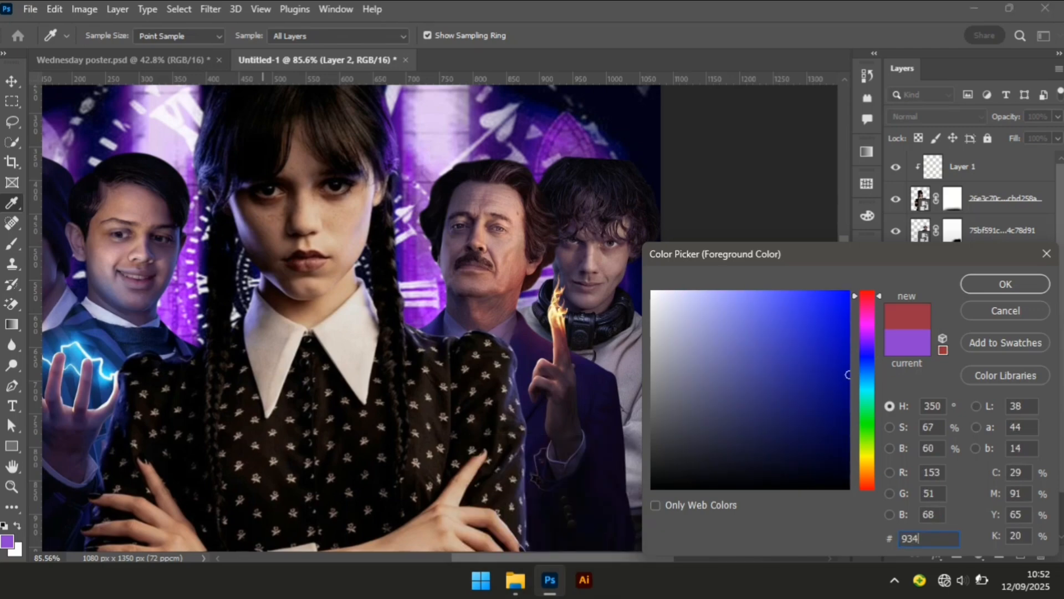
pyautogui.write('9c')
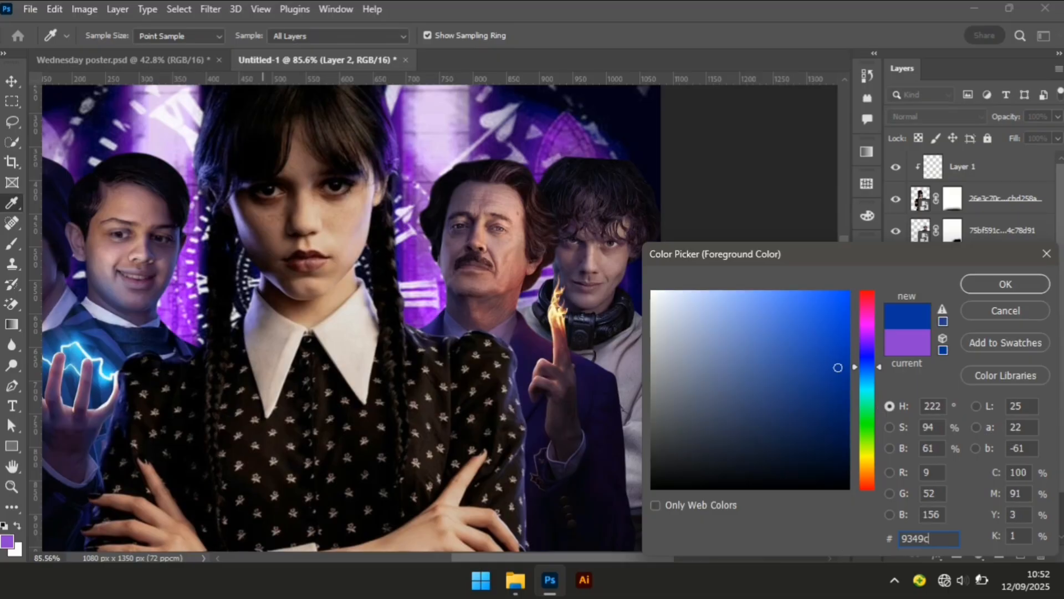
pyautogui.write('a')
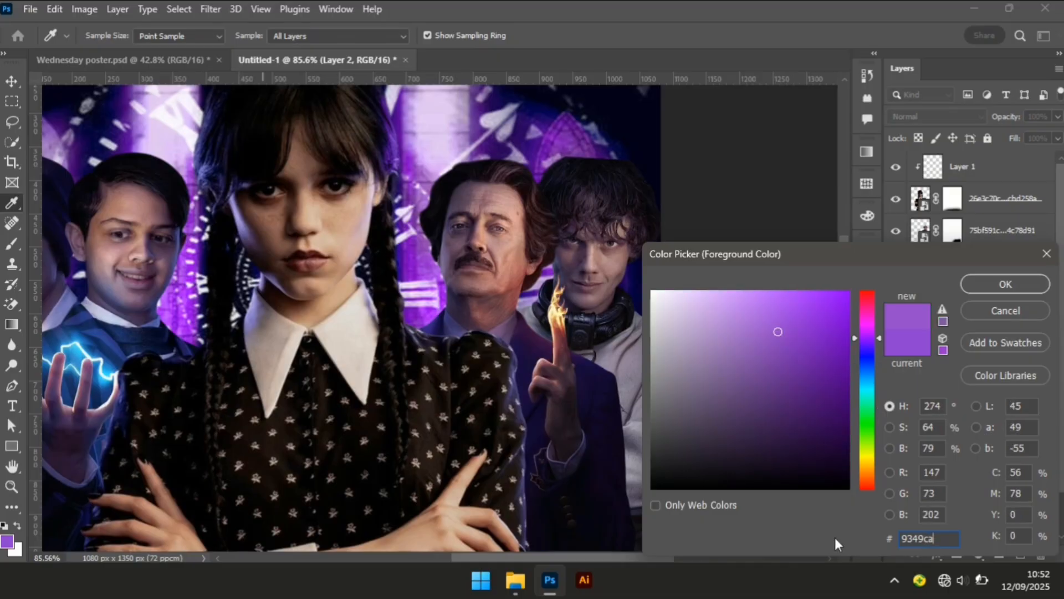
pyautogui.click(1015, 280)
# Set the Brush tool to a 25 px tip for painting purple light on the empty layer above the straitjacket character
pyautogui.press('b')
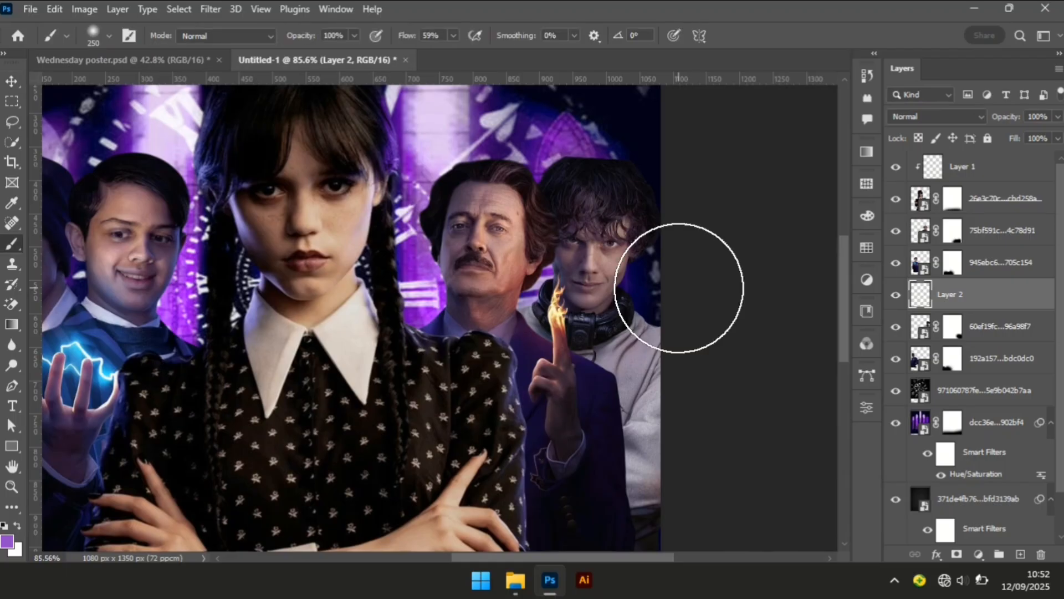
pyautogui.press('[')
pyautogui.press('[')
pyautogui.press('[')
pyautogui.press('[')
pyautogui.press('[')
pyautogui.press('[')
pyautogui.press('[')
pyautogui.press('[')
pyautogui.press('[')
pyautogui.press('[')
pyautogui.press('[')
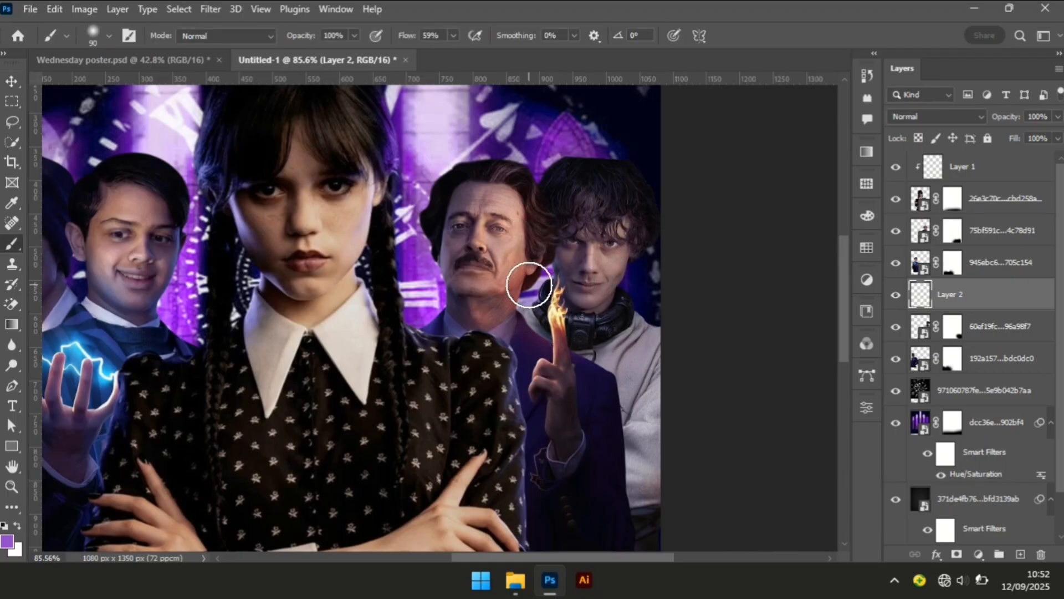
pyautogui.press('[')
pyautogui.press('[')
pyautogui.press('[')
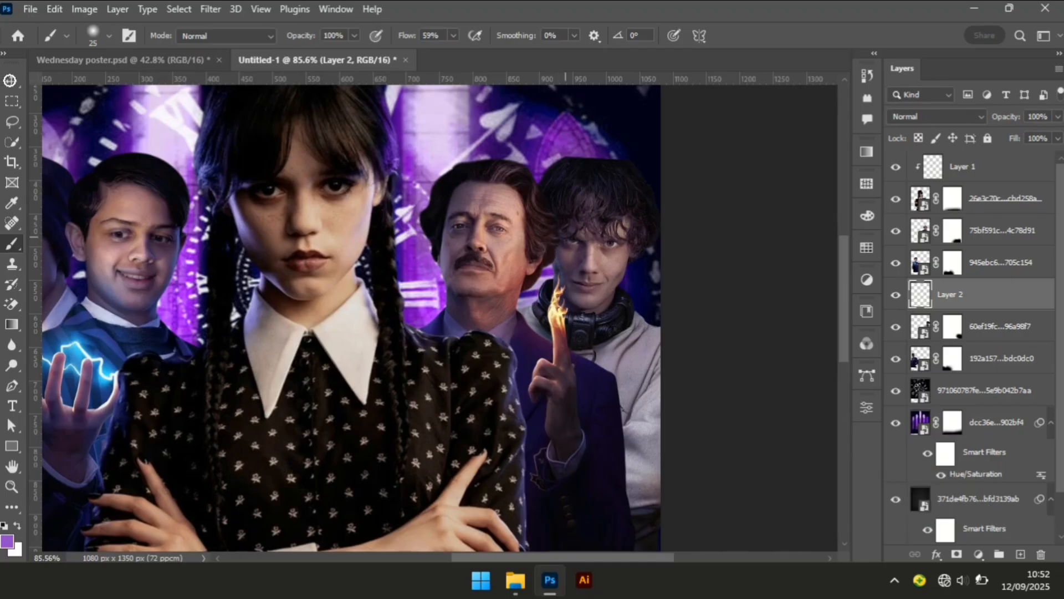
# Select the layer of the curly-haired straitjacket character beside the moustached man
pyautogui.click(10, 81)
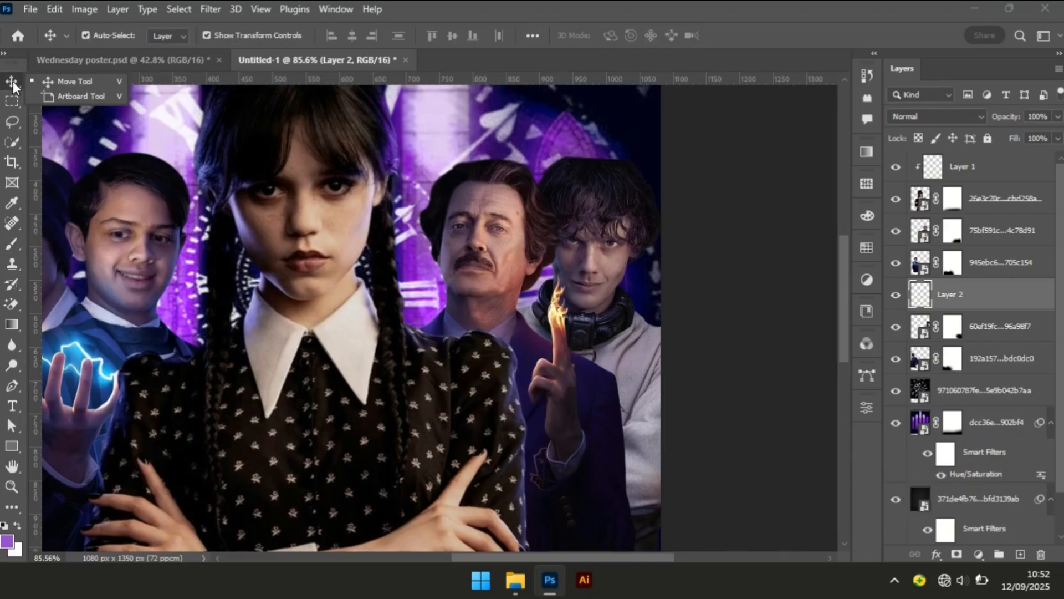
pyautogui.rightClick(390, 248)
pyautogui.click(748, 157)
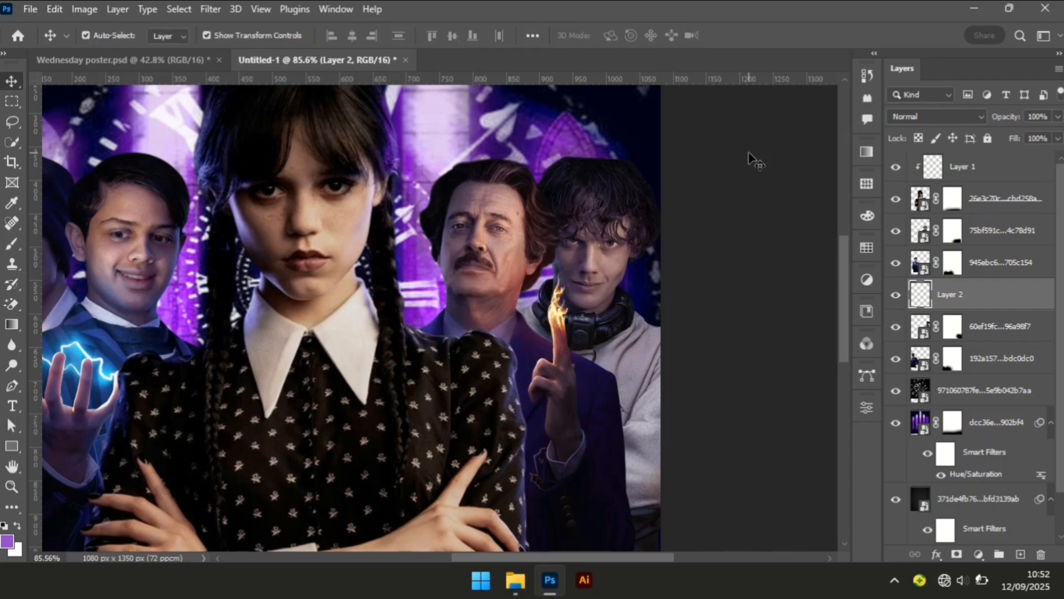
pyautogui.press('z')
pyautogui.rightClick(450, 240)
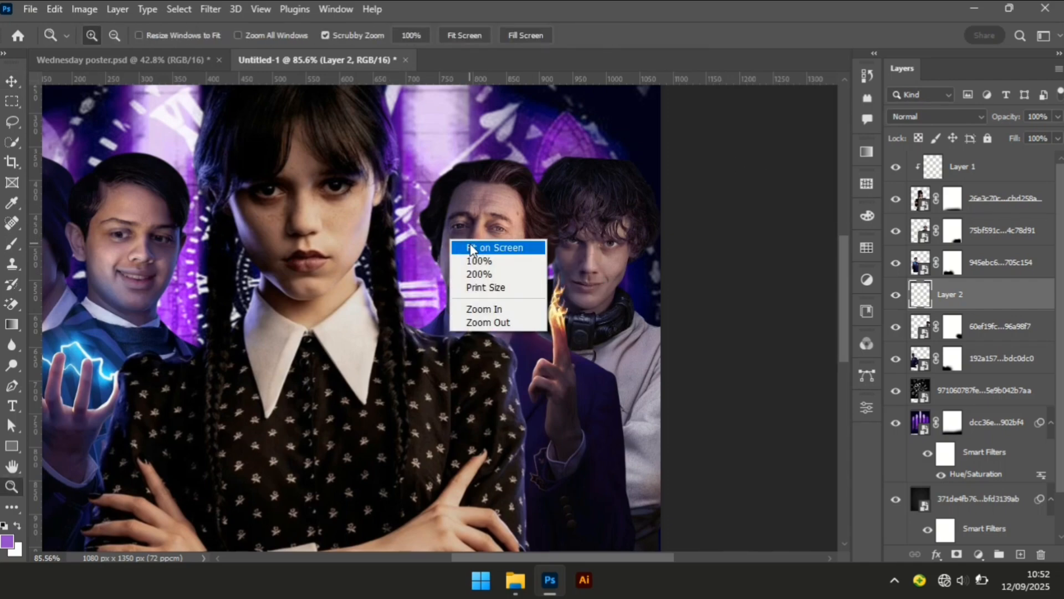
pyautogui.click(484, 247)
pyautogui.press('v')
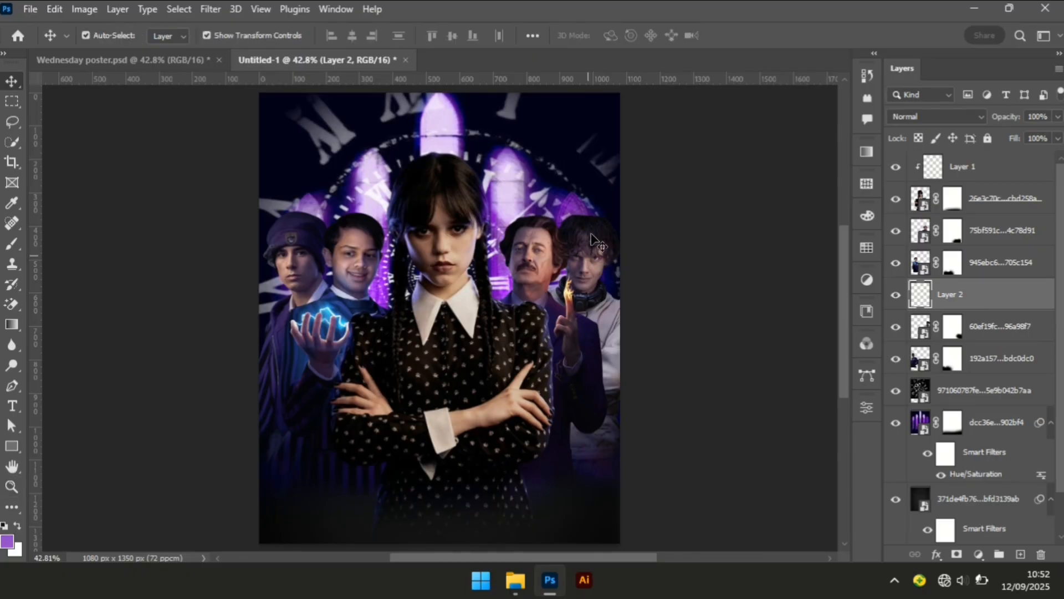
pyautogui.click(594, 239)
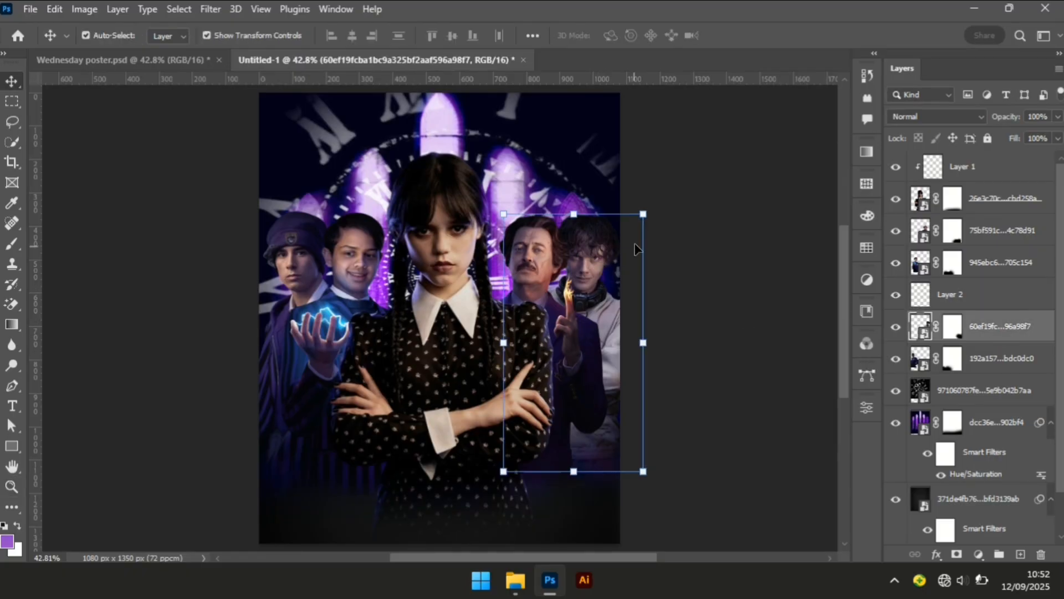
# Rotate the curly-haired man's layer slightly clockwise, by about 1.6 degrees, using Free Transform
pyautogui.hotkey('ctrl', 't')
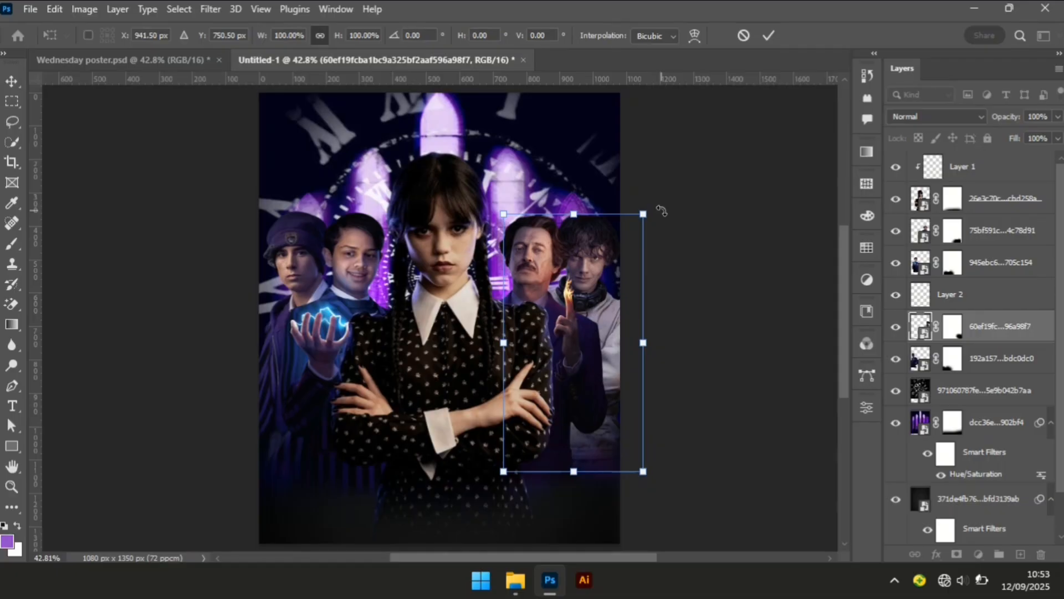
pyautogui.moveTo(664, 211); pyautogui.dragTo(667, 210)
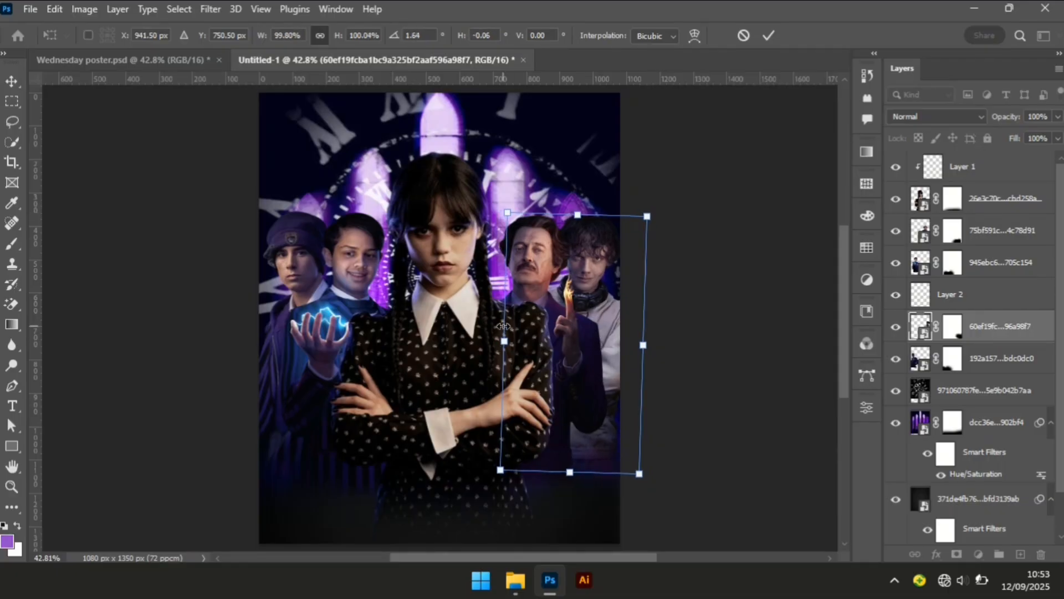
pyautogui.press('Escape')
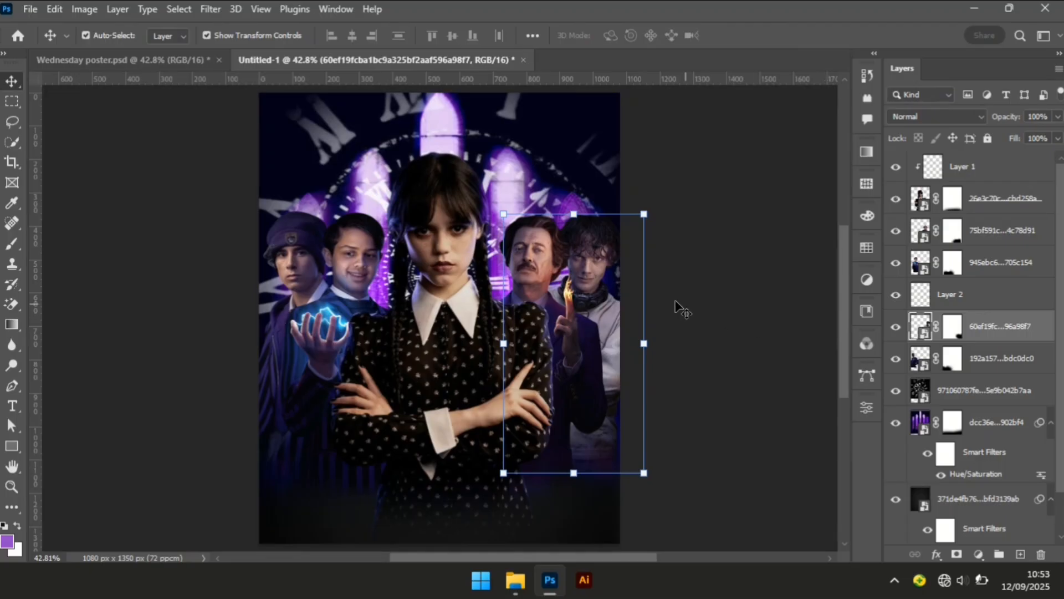
# Rotate the moustached man's layer counterclockwise by about 1 degree
pyautogui.click(531, 253)
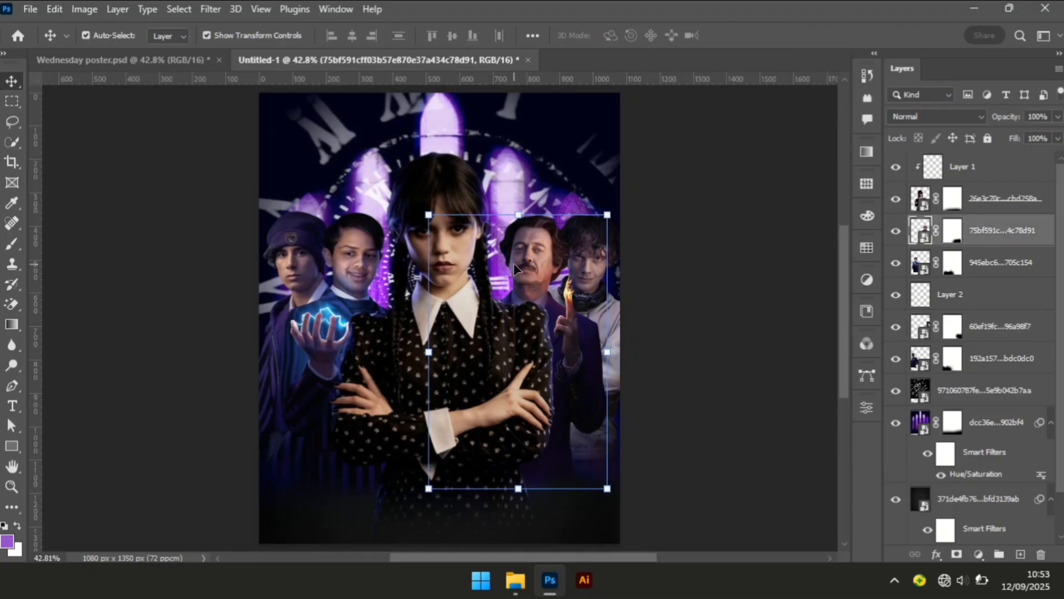
pyautogui.click(619, 204)
pyautogui.moveTo(619, 204); pyautogui.dragTo(615, 204)
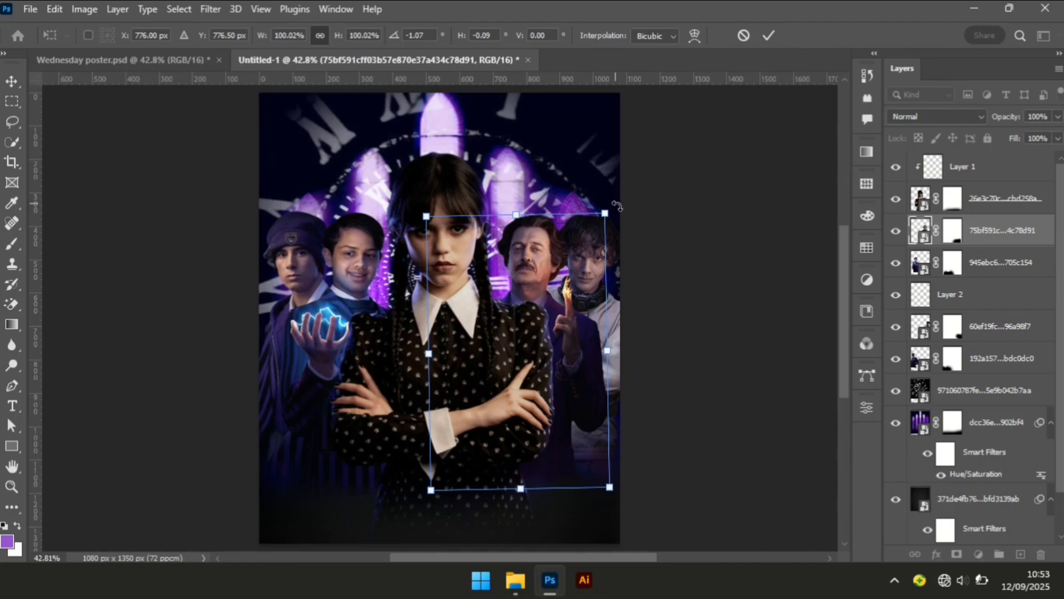
pyautogui.press('Return')
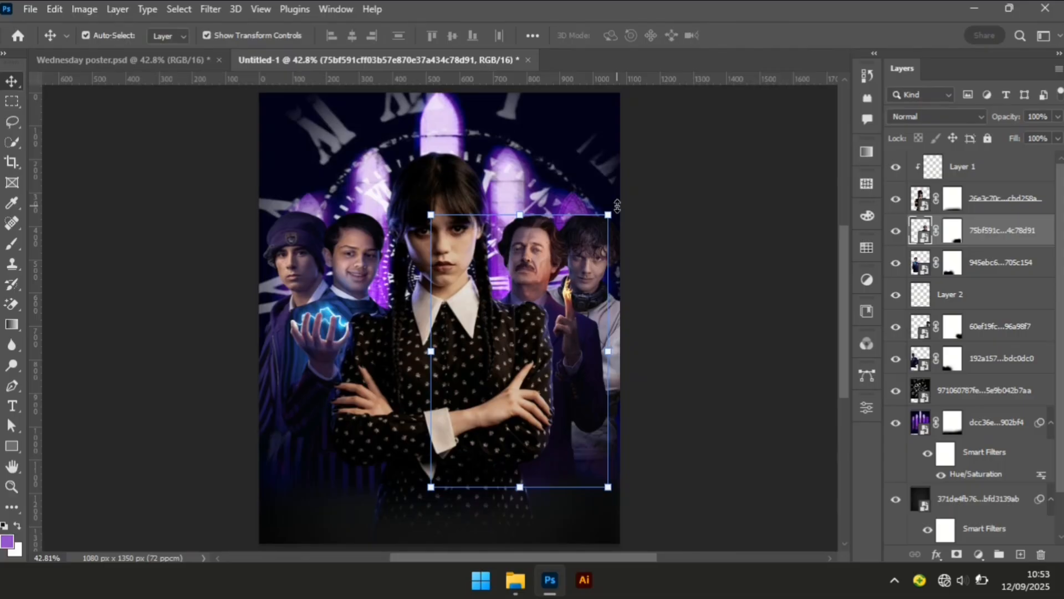
# Paint purple rim light on Layer 2 along the curly-haired man's cheek beside the moustached man, using a 20 px brush
pyautogui.press('z')
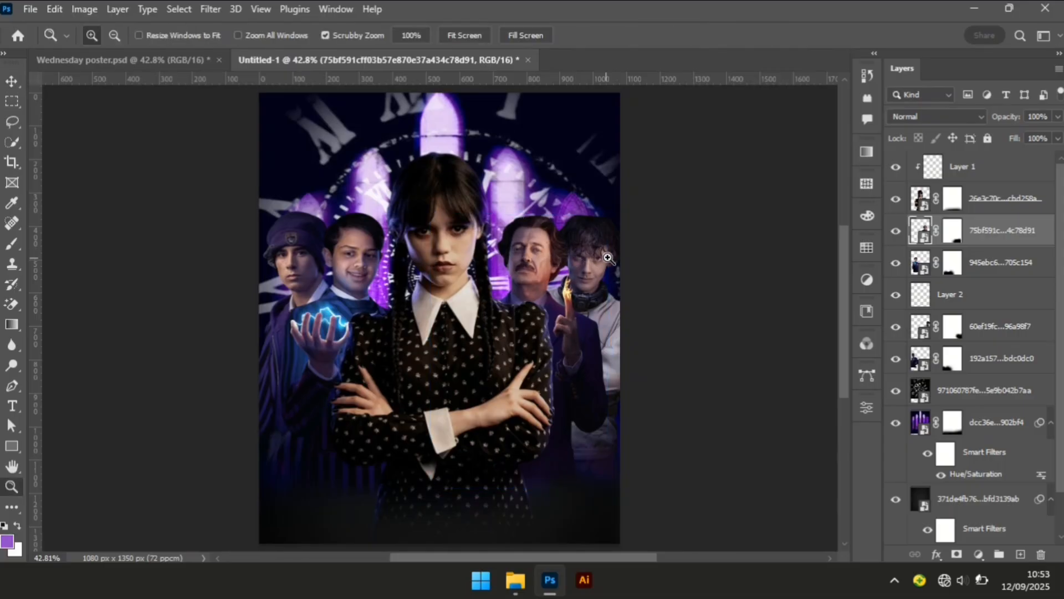
pyautogui.click(580, 273)
pyautogui.click(576, 271)
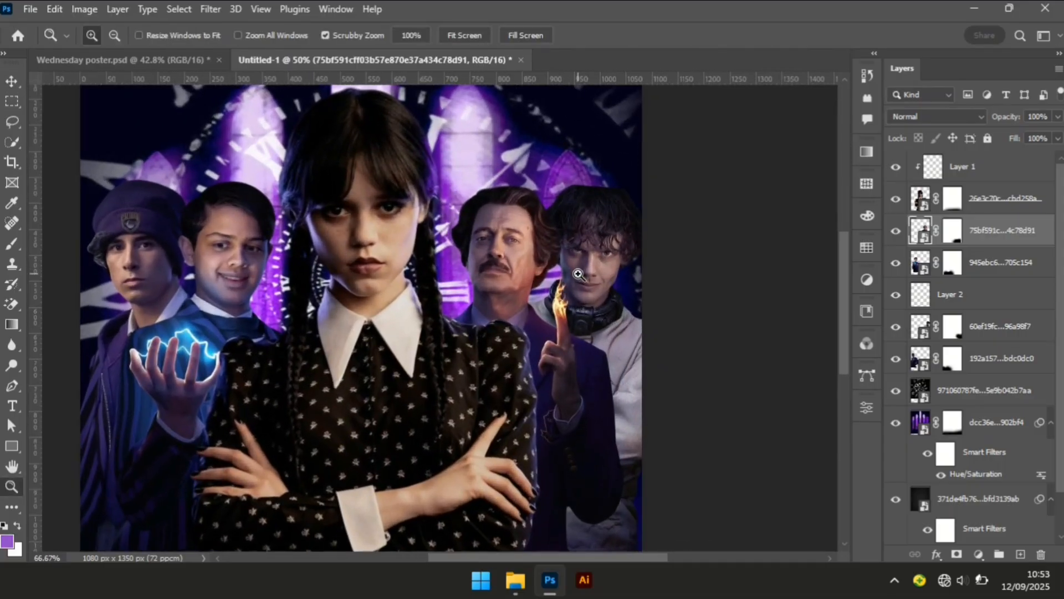
pyautogui.click(570, 269)
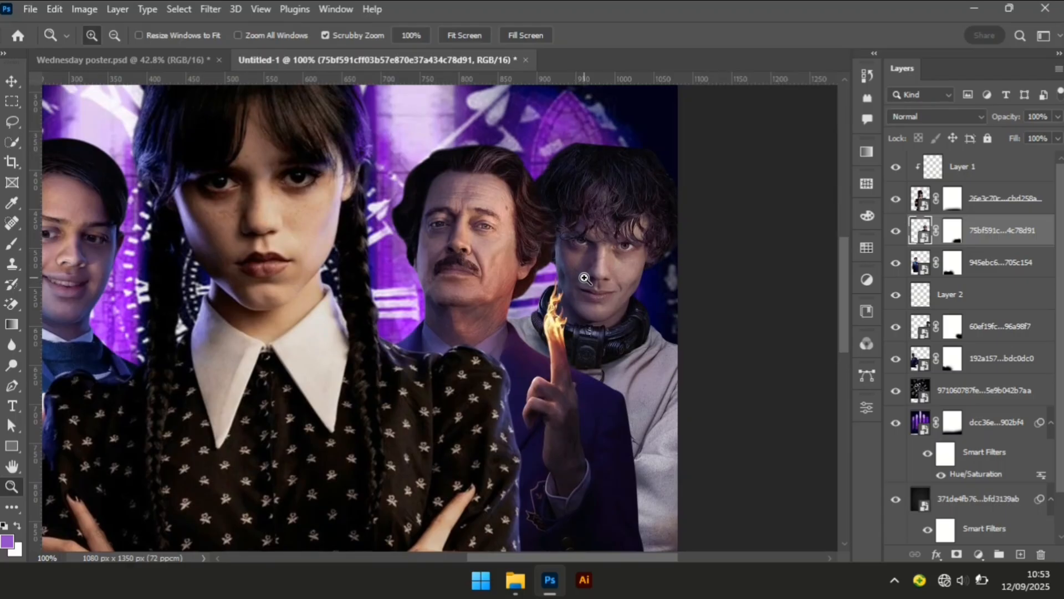
pyautogui.press('v')
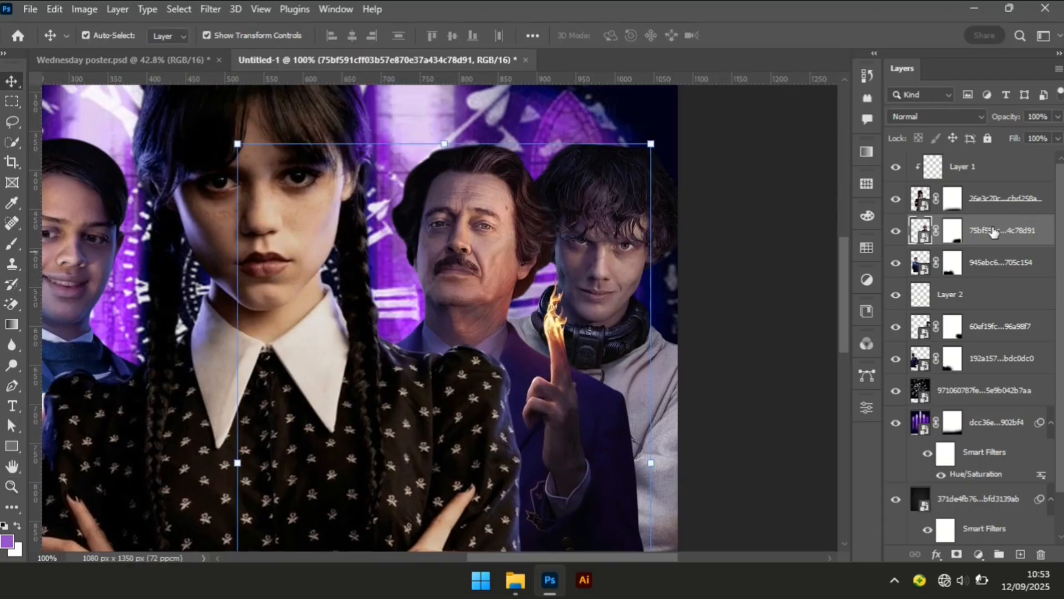
pyautogui.click(966, 298)
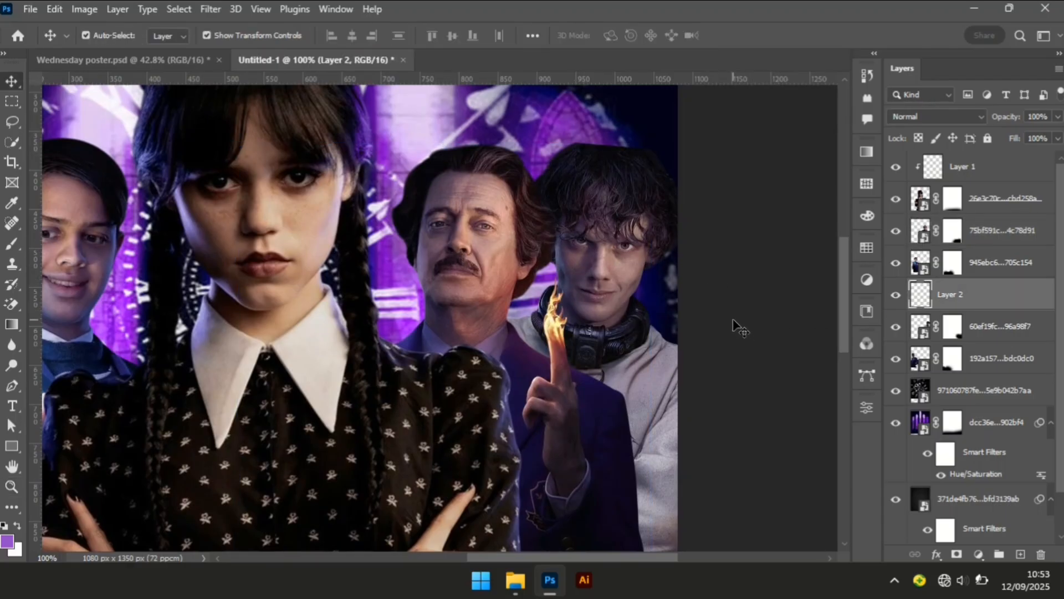
pyautogui.press('b')
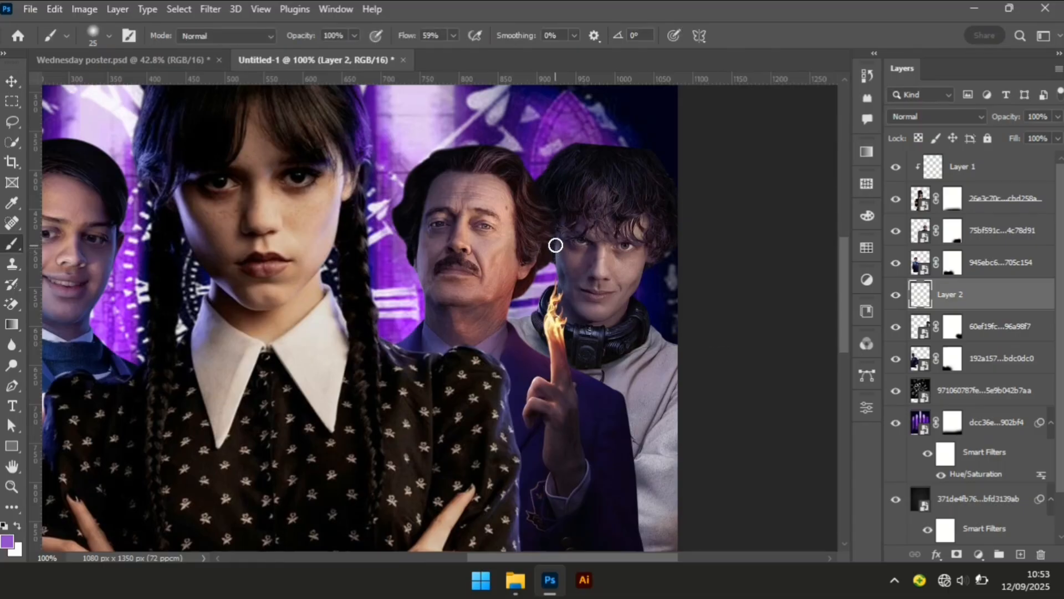
pyautogui.press('[')
pyautogui.moveTo(558, 230)
pyautogui.mouseDown()
pyautogui.moveTo(566, 290)
pyautogui.moveTo(560, 248)
pyautogui.mouseUp()
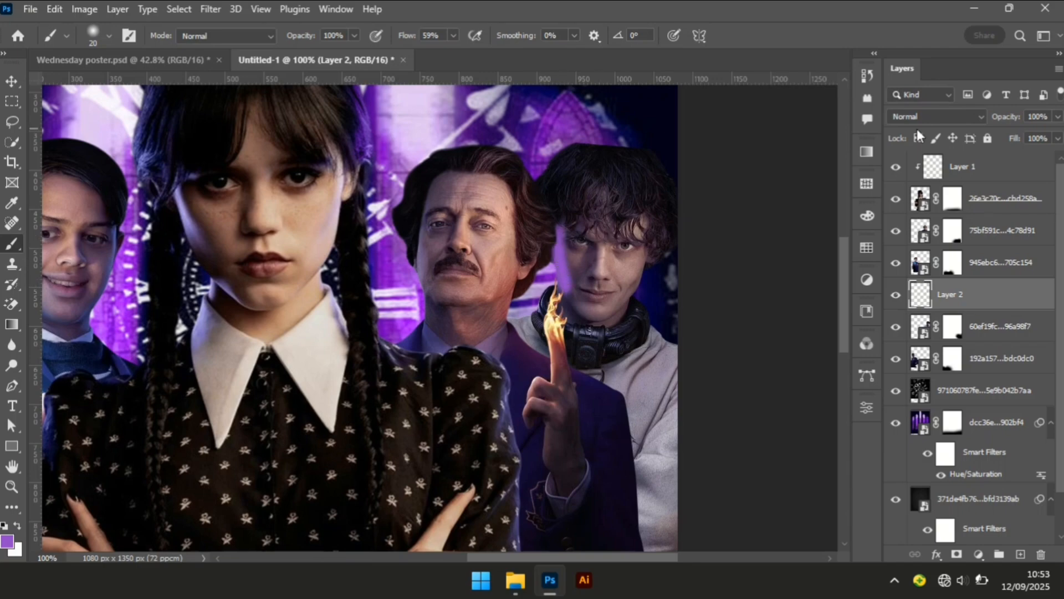
# Set Layer 2's blend mode to Color and clip it to the curly-haired man's layer
pyautogui.click(948, 116)
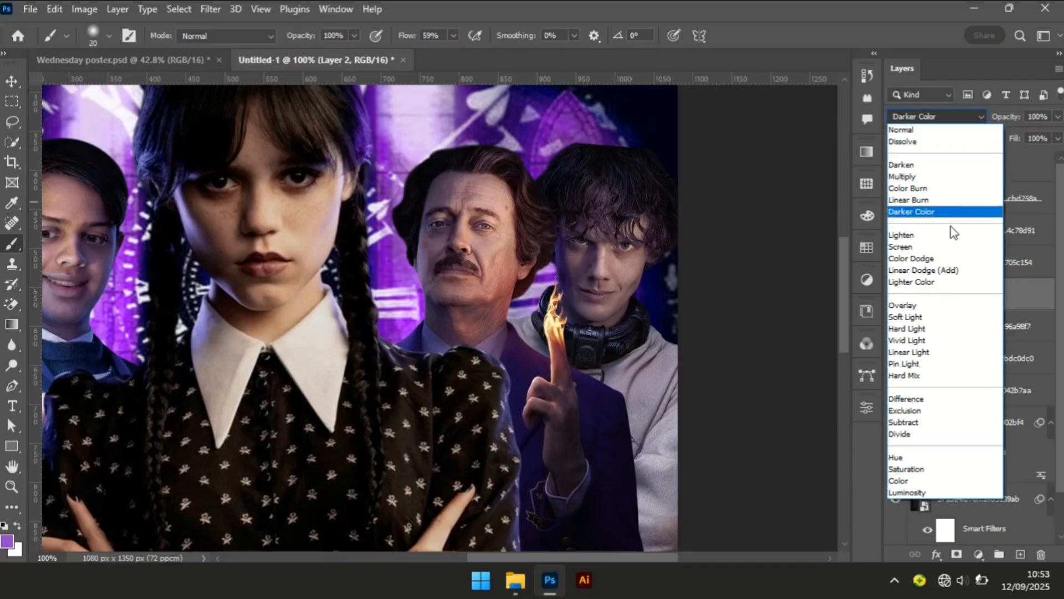
pyautogui.click(913, 481)
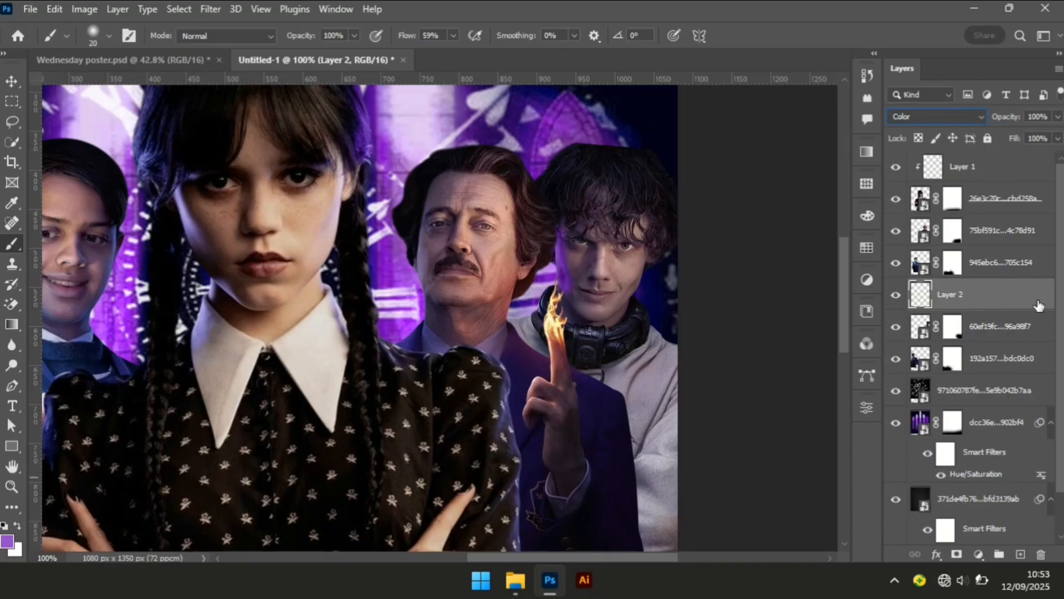
pyautogui.rightClick(971, 289)
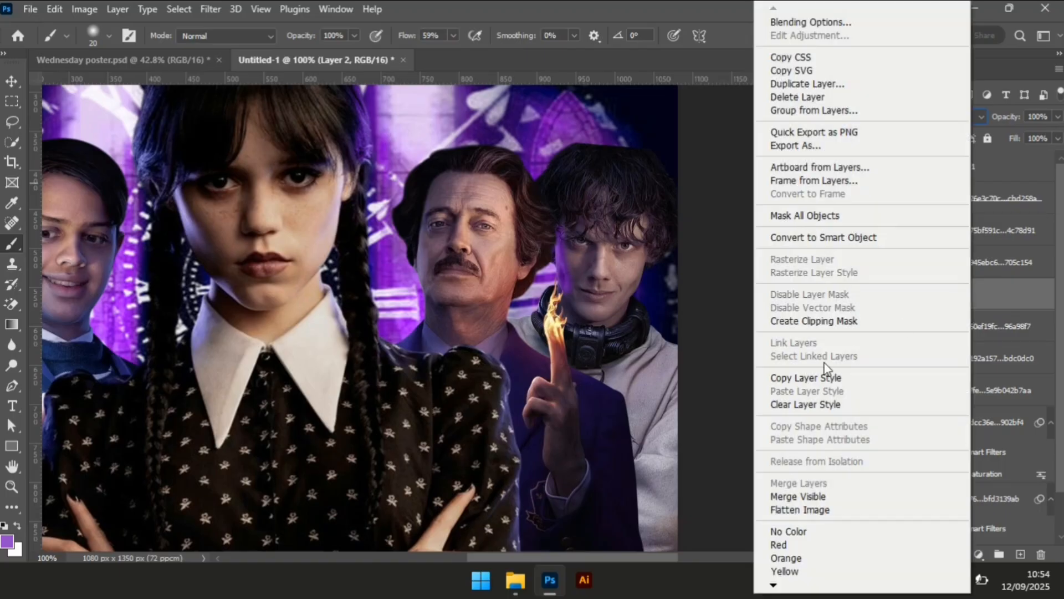
pyautogui.click(845, 325)
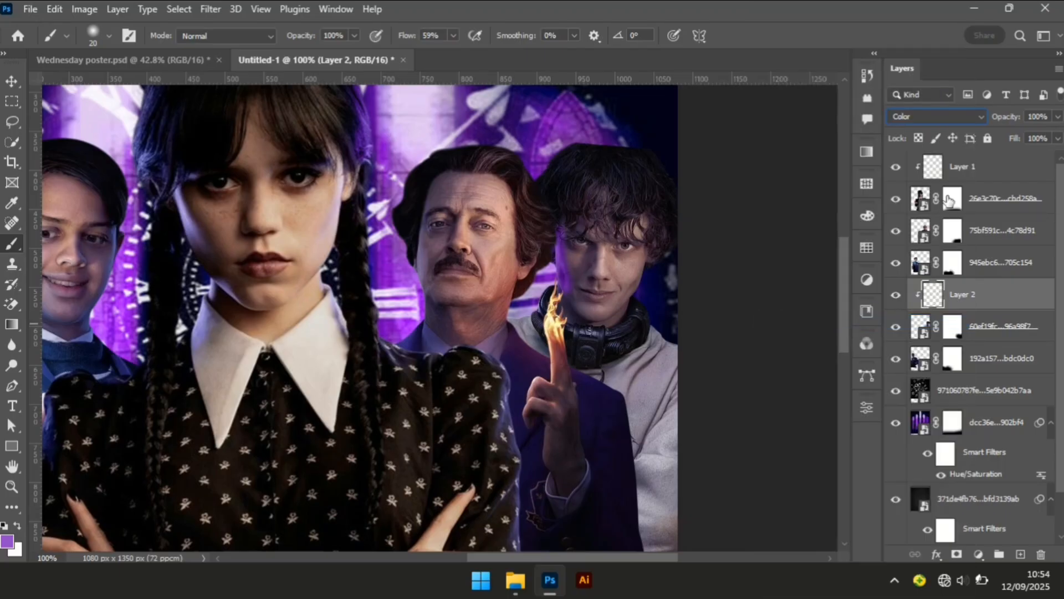
# Lower Layer 2's opacity to 64%
pyautogui.click(1047, 116)
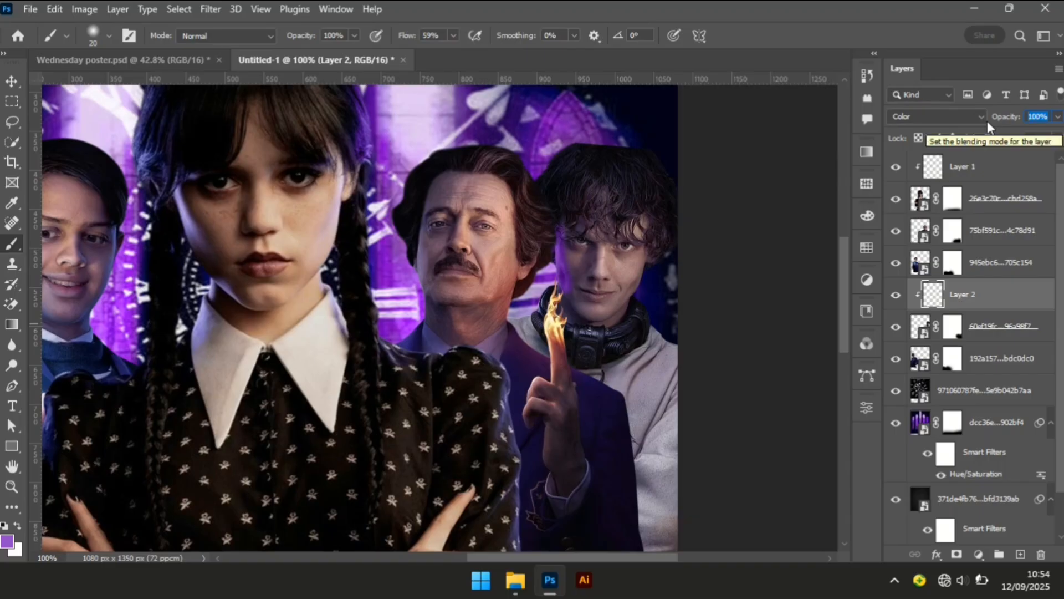
pyautogui.write('64')
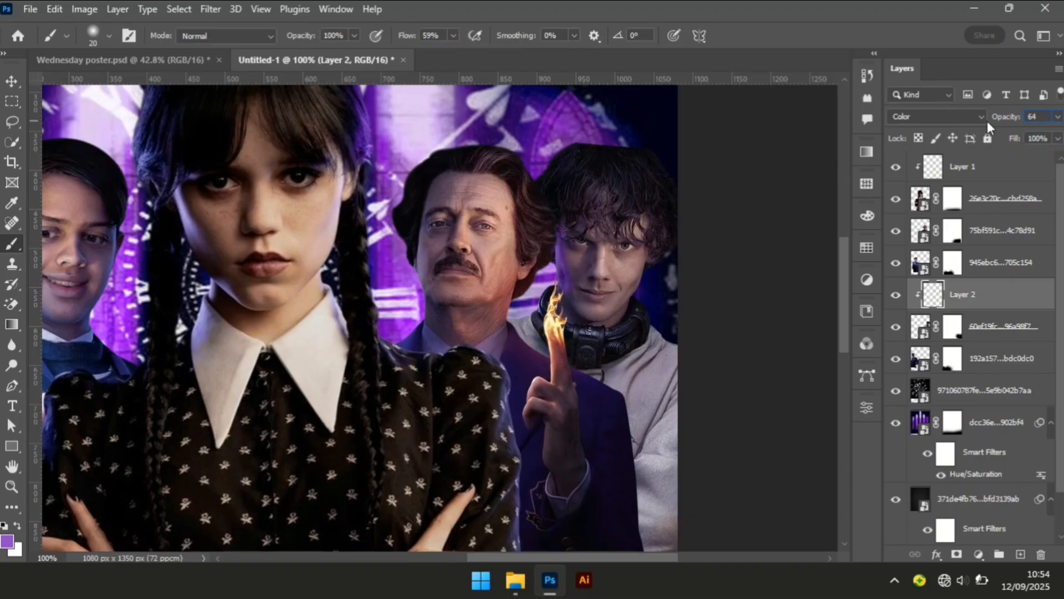
pyautogui.press('Return')
pyautogui.press('z')
pyautogui.rightClick(599, 281)
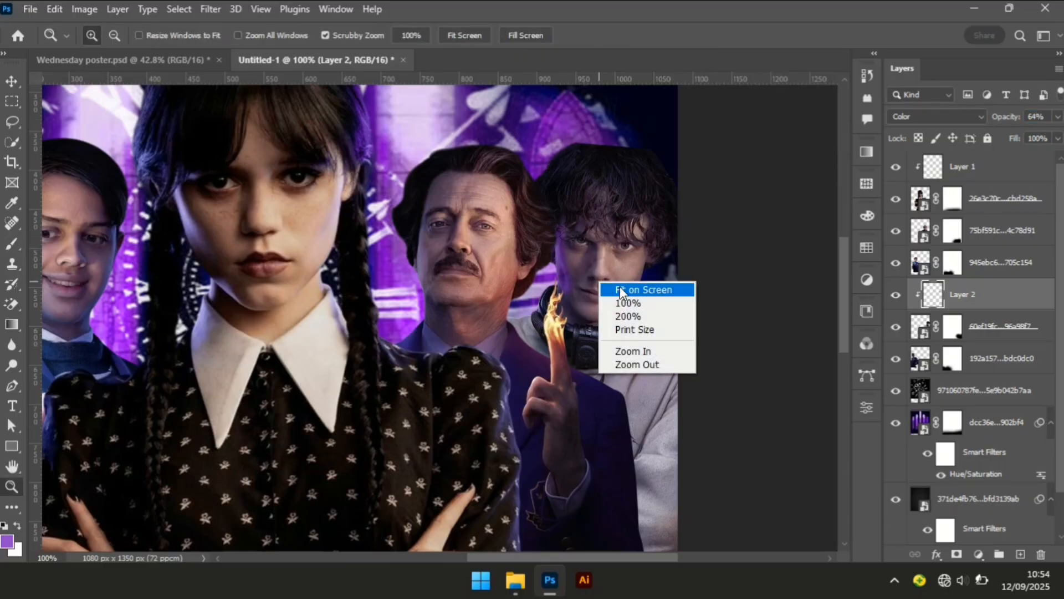
pyautogui.click(620, 288)
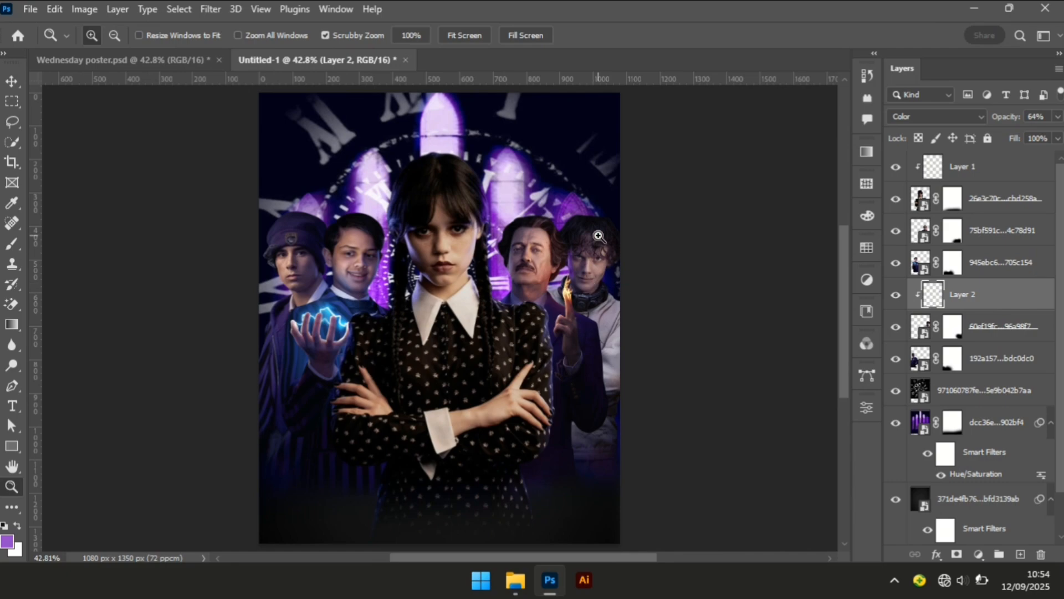
# Soften the upper edge of the curly-haired man's hair by painting black on his layer mask at 11% flow
pyautogui.moveTo(615, 247); pyautogui.dragTo(639, 275)
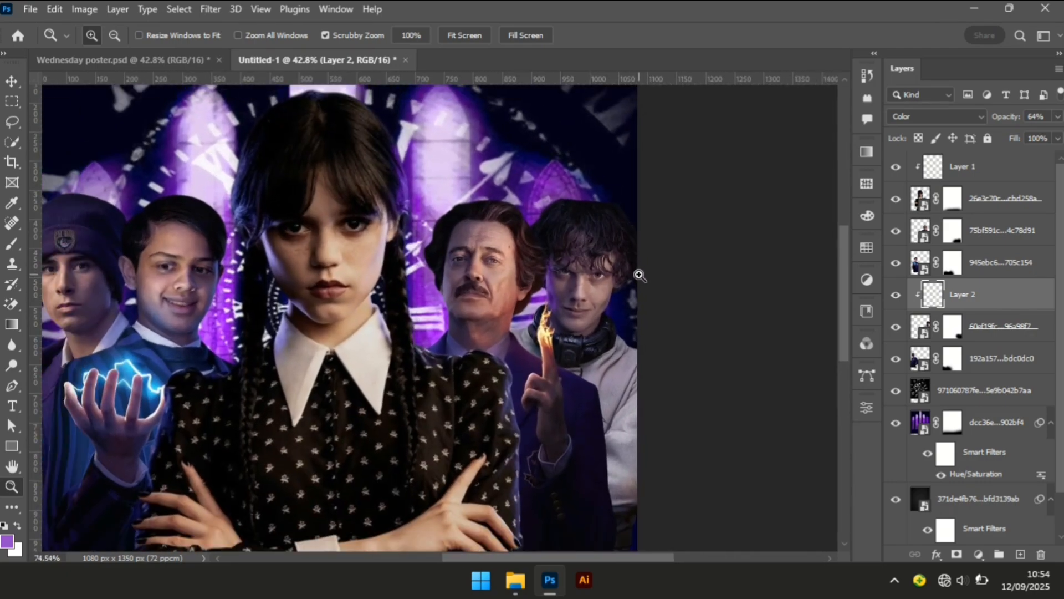
pyautogui.press('v')
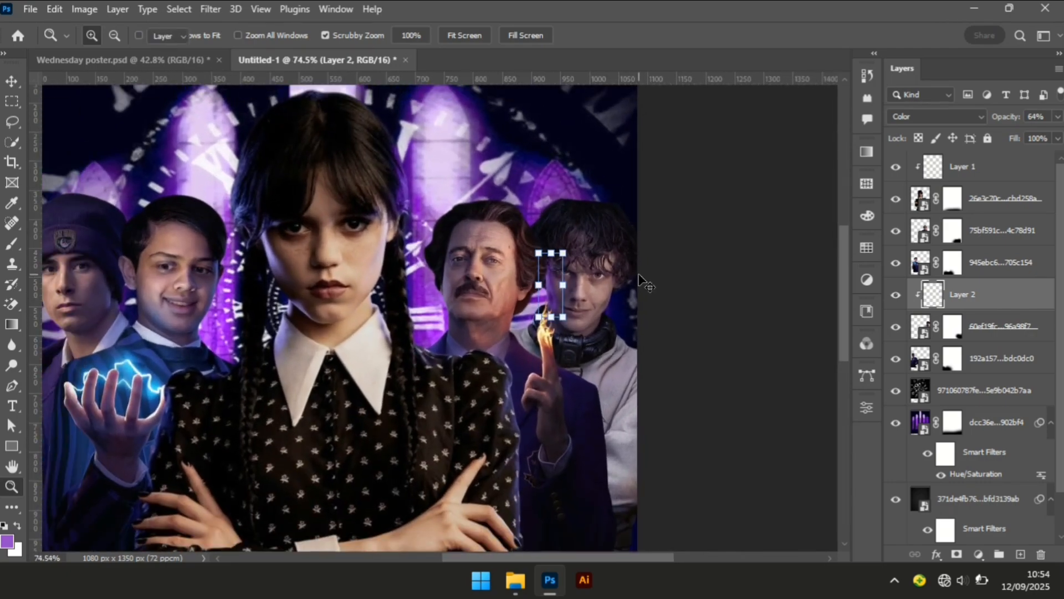
pyautogui.hotkey('shift', 'alt', 'n')
pyautogui.click(589, 224)
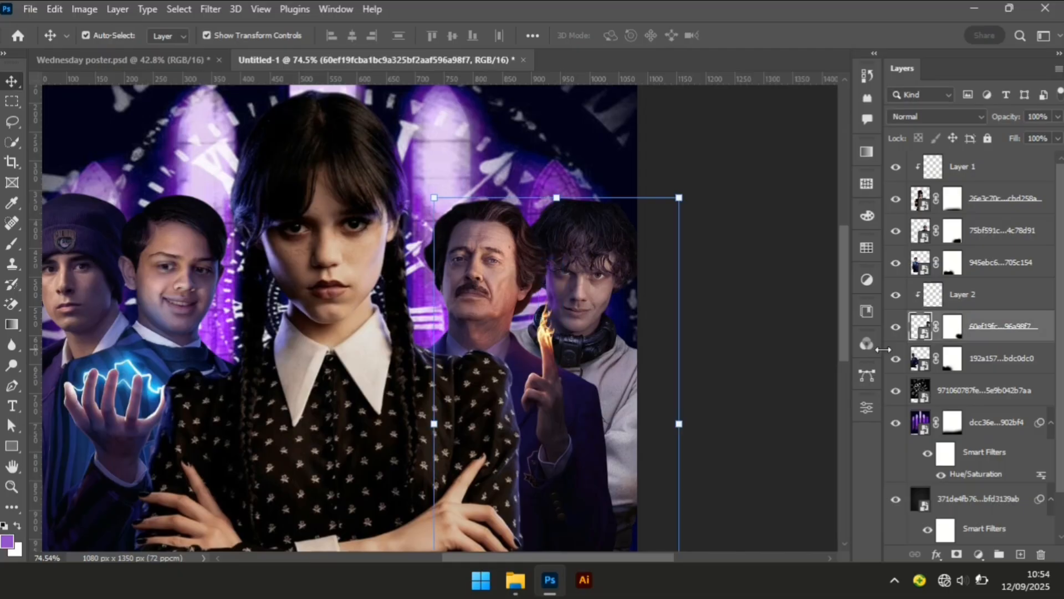
pyautogui.click(952, 326)
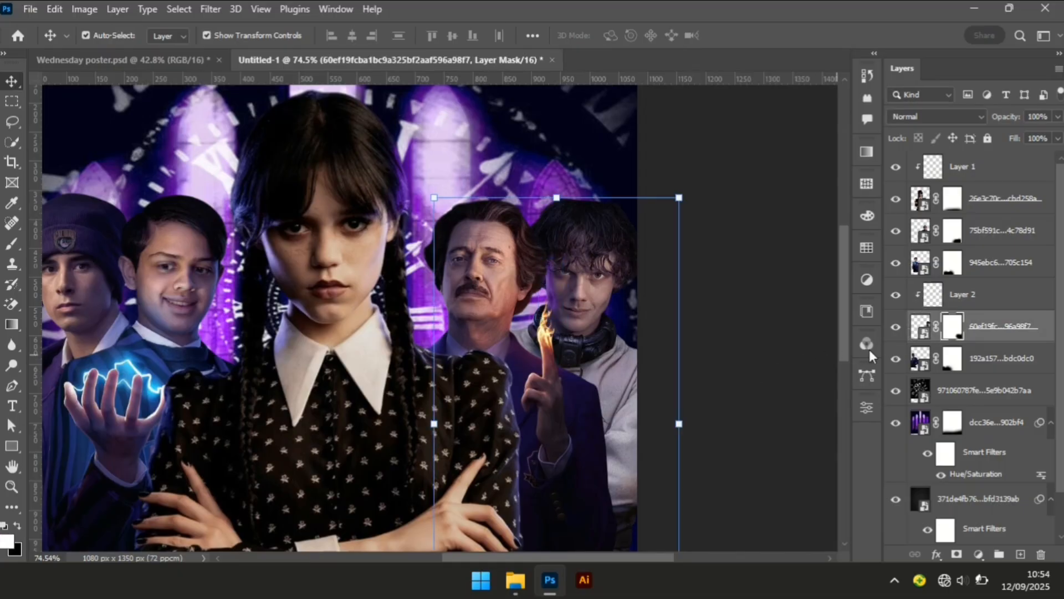
pyautogui.press('b')
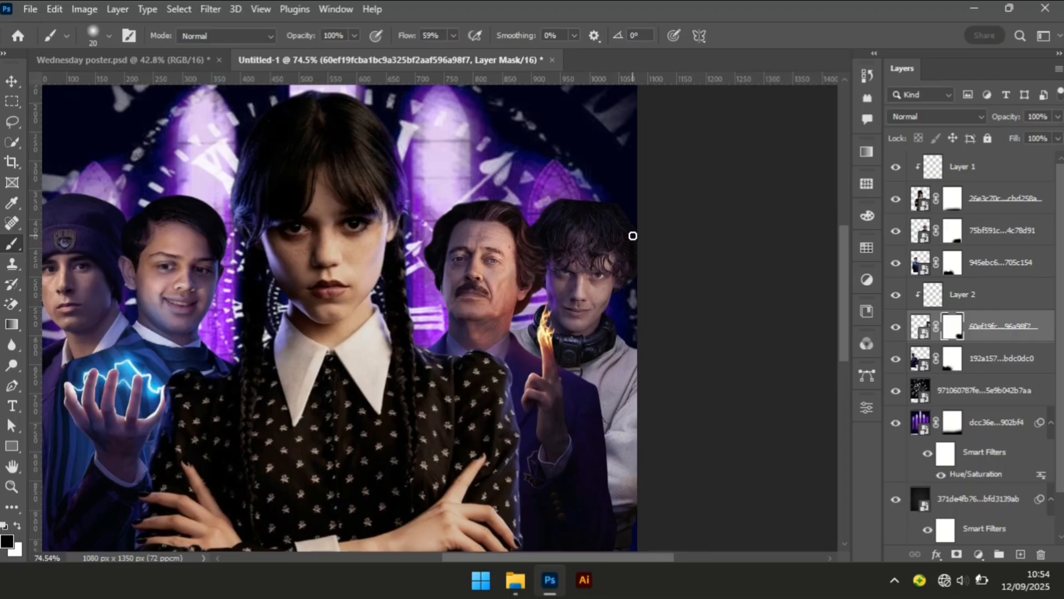
pyautogui.press(']')
pyautogui.press(']')
pyautogui.press(']')
pyautogui.click(454, 34)
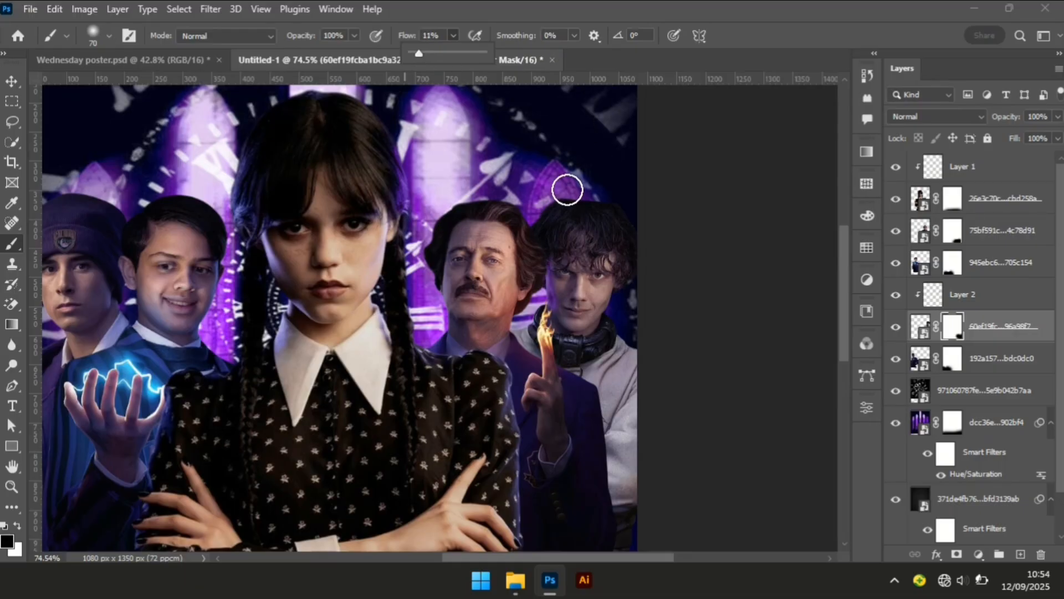
pyautogui.click(569, 181)
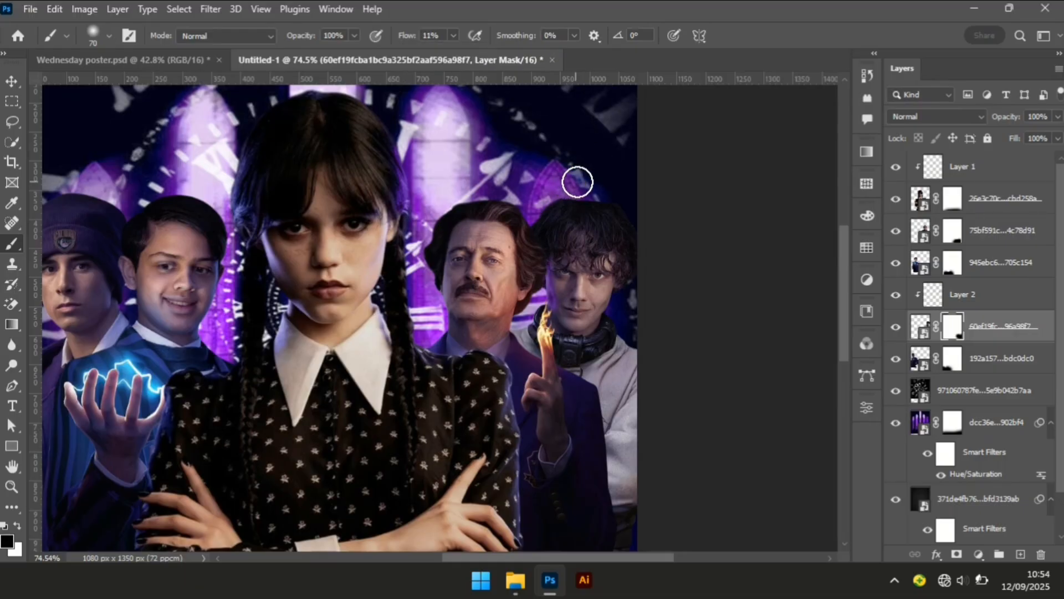
pyautogui.moveTo(570, 185)
pyautogui.mouseDown()
pyautogui.moveTo(623, 187)
pyautogui.moveTo(584, 185)
pyautogui.mouseUp()
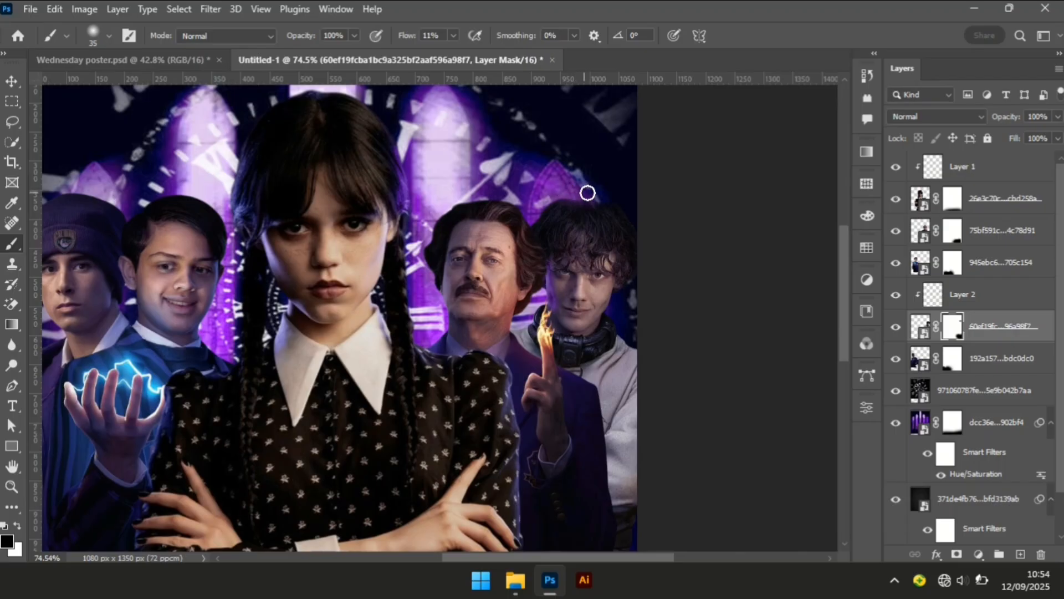
pyautogui.moveTo(614, 197); pyautogui.dragTo(626, 196)
# Refine the mask along the top of the curly-haired man's hair with the brush flow raised to 21%
pyautogui.click(452, 35)
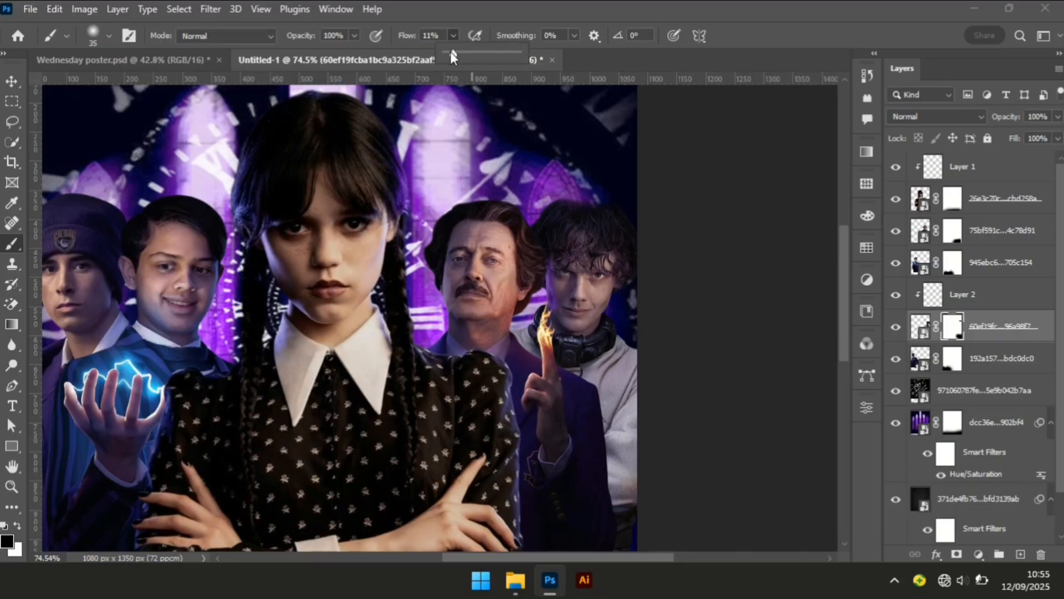
pyautogui.moveTo(459, 53); pyautogui.dragTo(461, 55)
pyautogui.moveTo(576, 193)
pyautogui.mouseDown()
pyautogui.moveTo(619, 193)
pyautogui.moveTo(541, 186)
pyautogui.mouseUp()
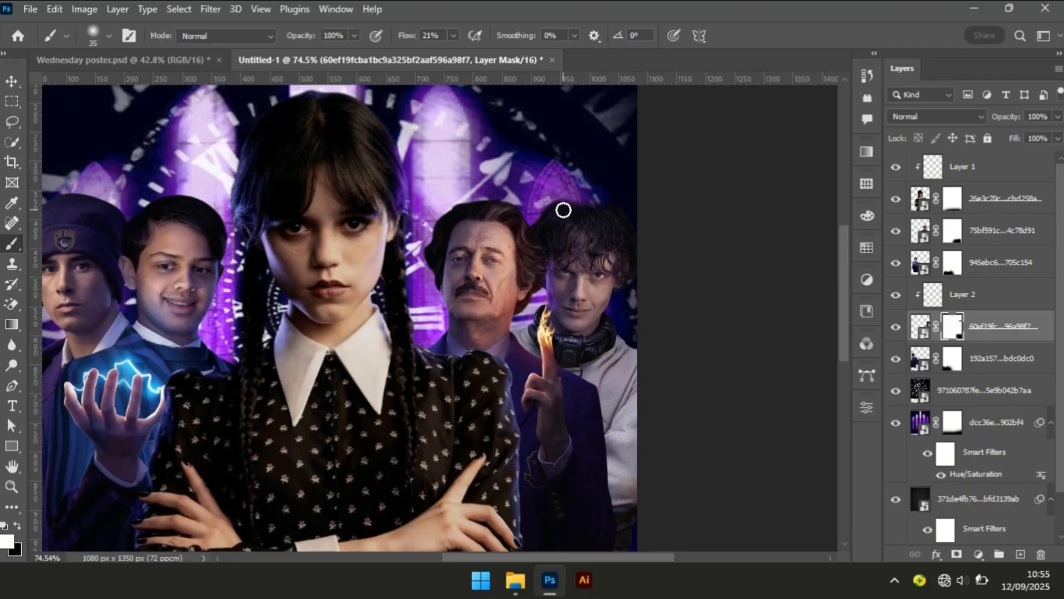
# Fit the whole poster in the view and select the central braided girl's layer
pyautogui.press('z')
pyautogui.rightClick(370, 336)
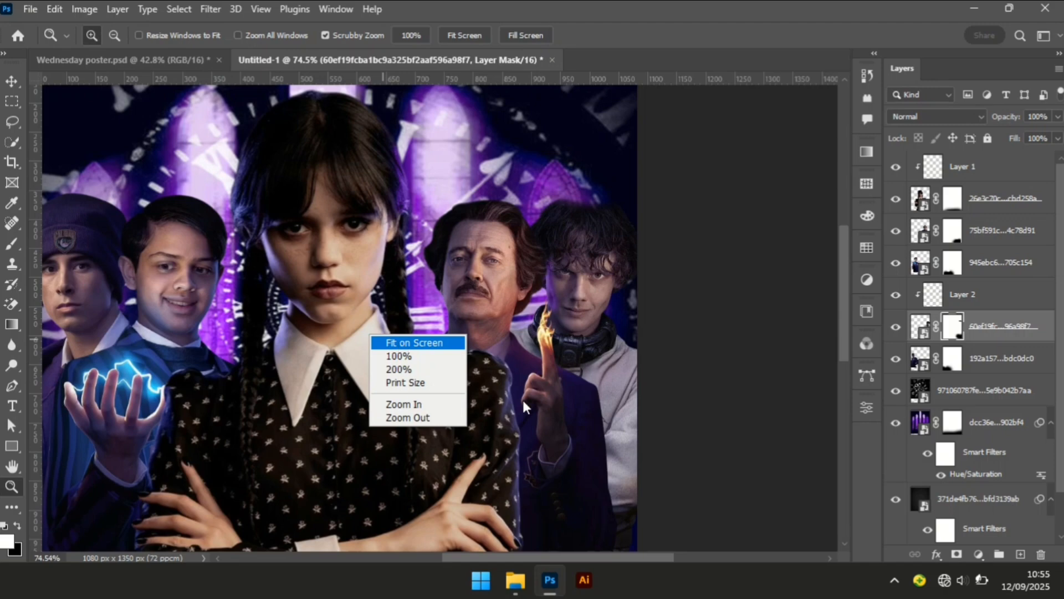
pyautogui.click(401, 343)
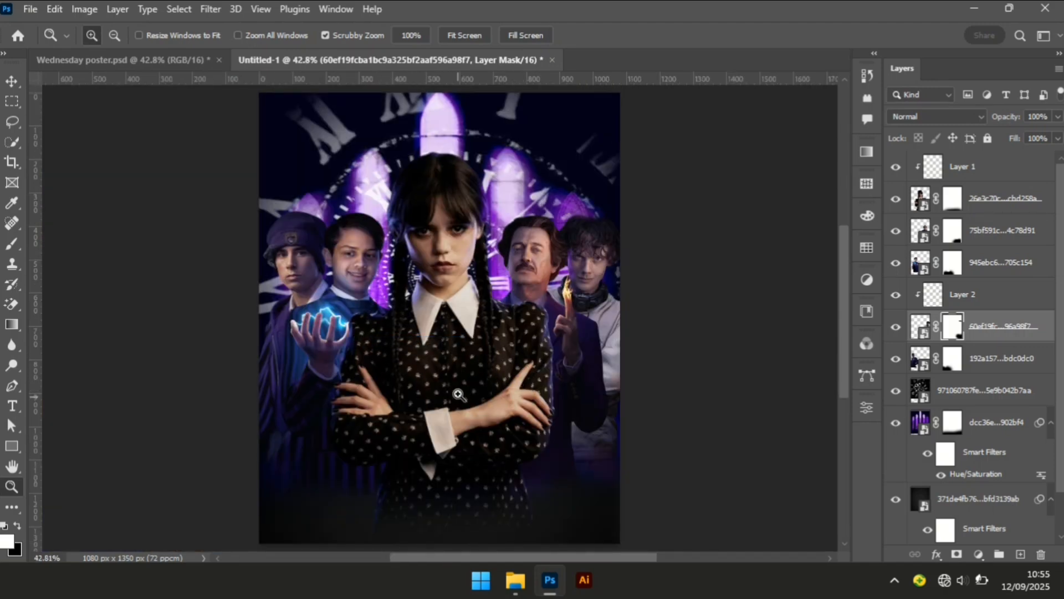
pyautogui.press('v')
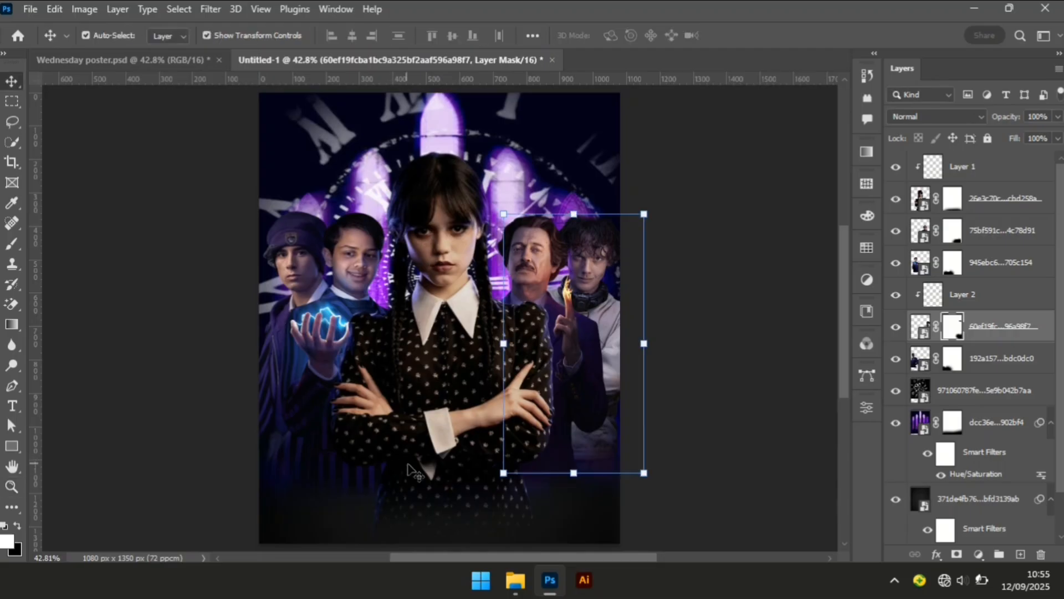
pyautogui.click(477, 337)
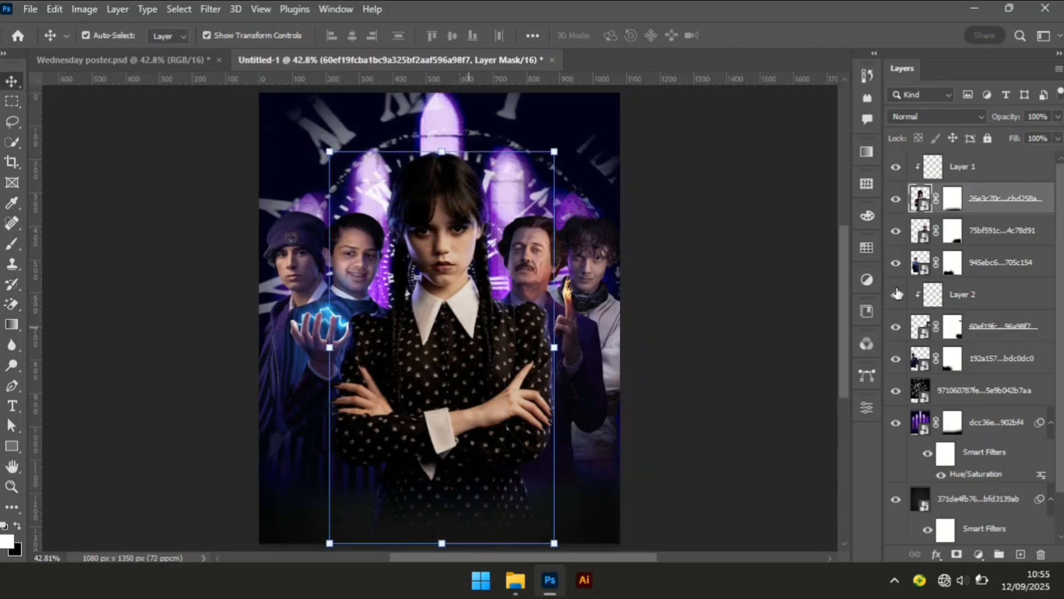
# Align Layer 1 and the central braided girl's layer to the Background's horizontal center
pyautogui.keyDown('shift'); pyautogui.click(989, 174); pyautogui.keyUp('shift')
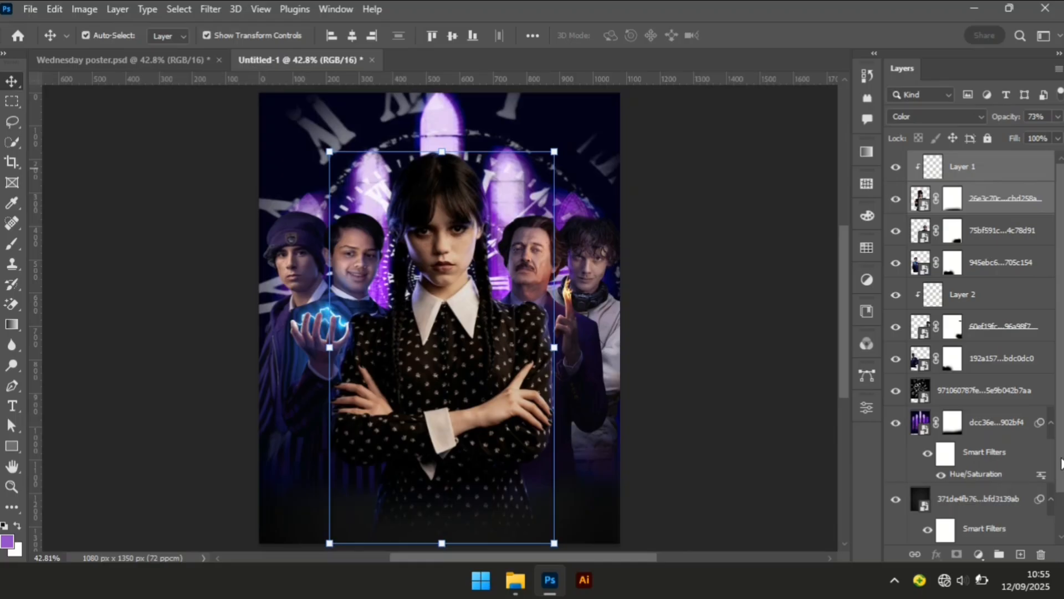
pyautogui.scroll(-2, 977, 499)
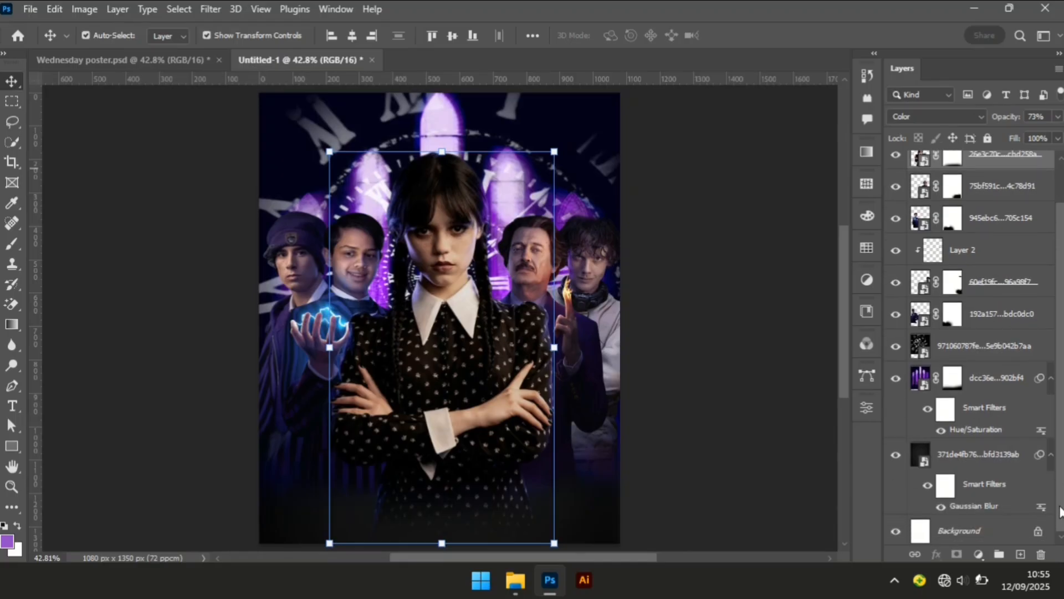
pyautogui.click(965, 533)
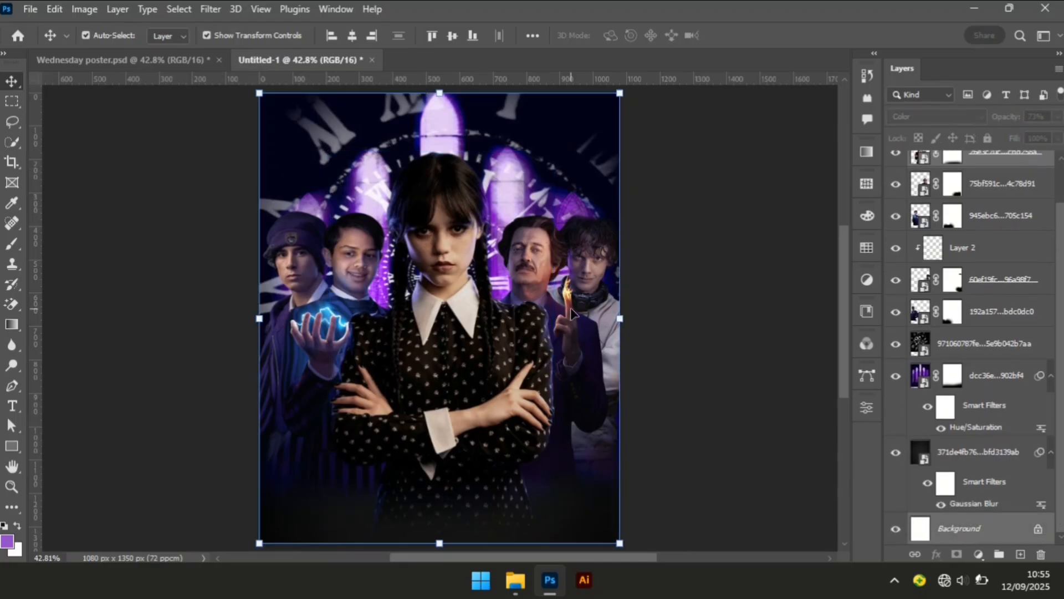
pyautogui.click(353, 36)
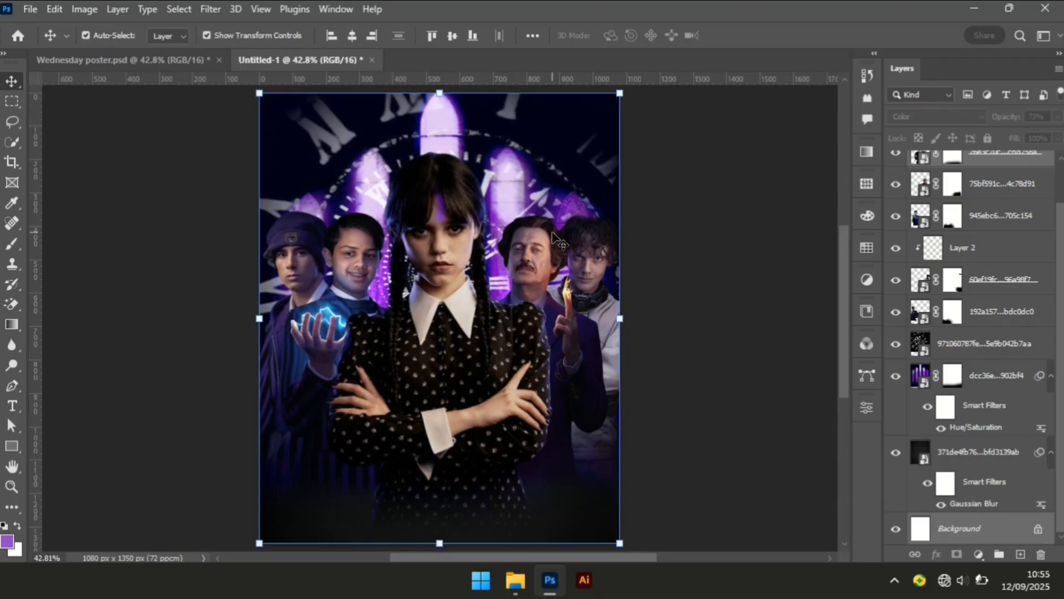
pyautogui.moveTo(560, 242); pyautogui.dragTo(563, 242)
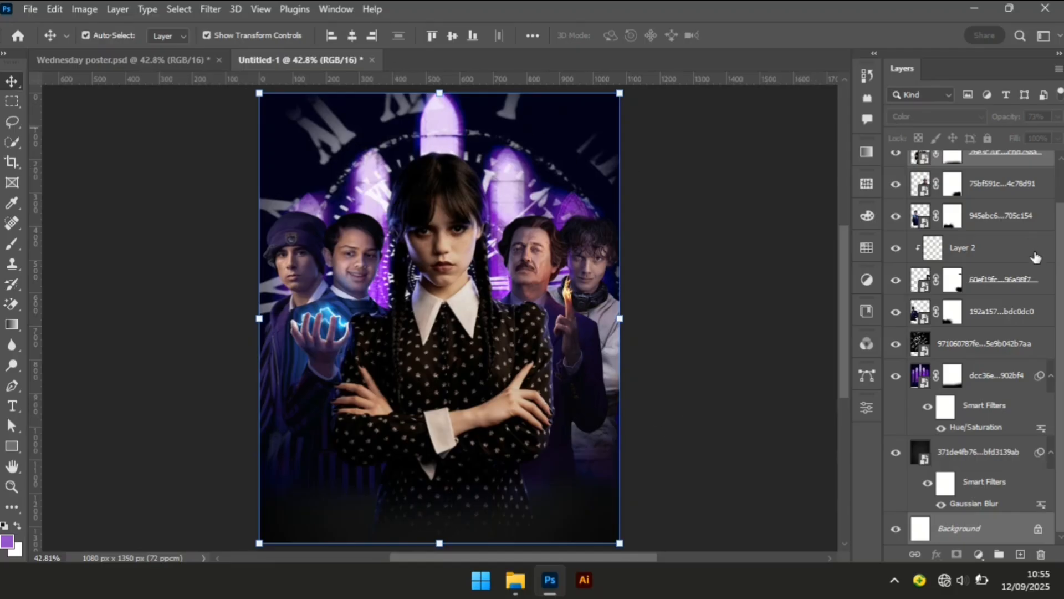
pyautogui.scroll(2, 972, 344)
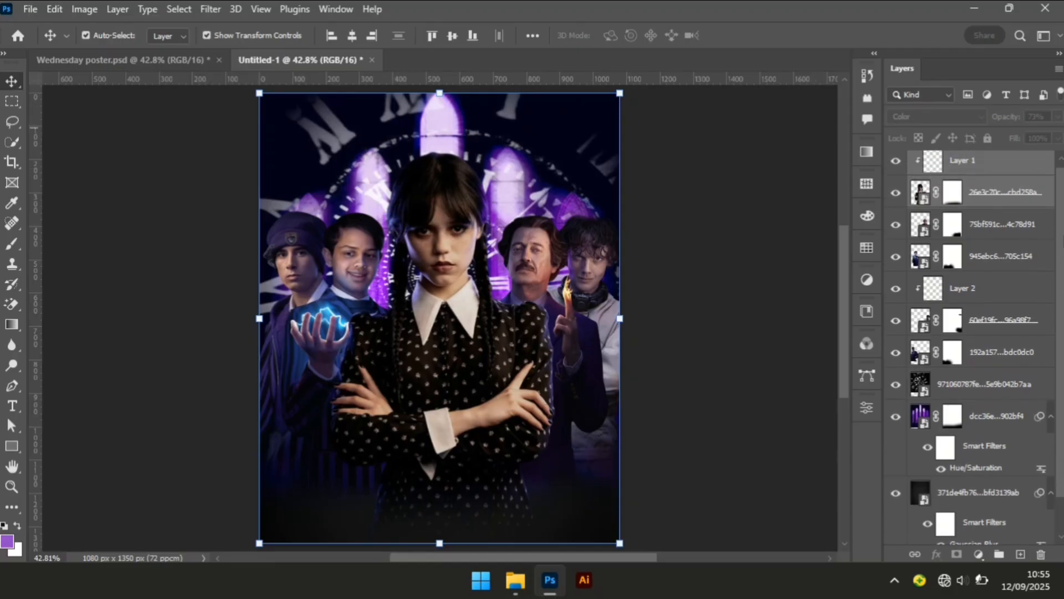
pyautogui.click(352, 35)
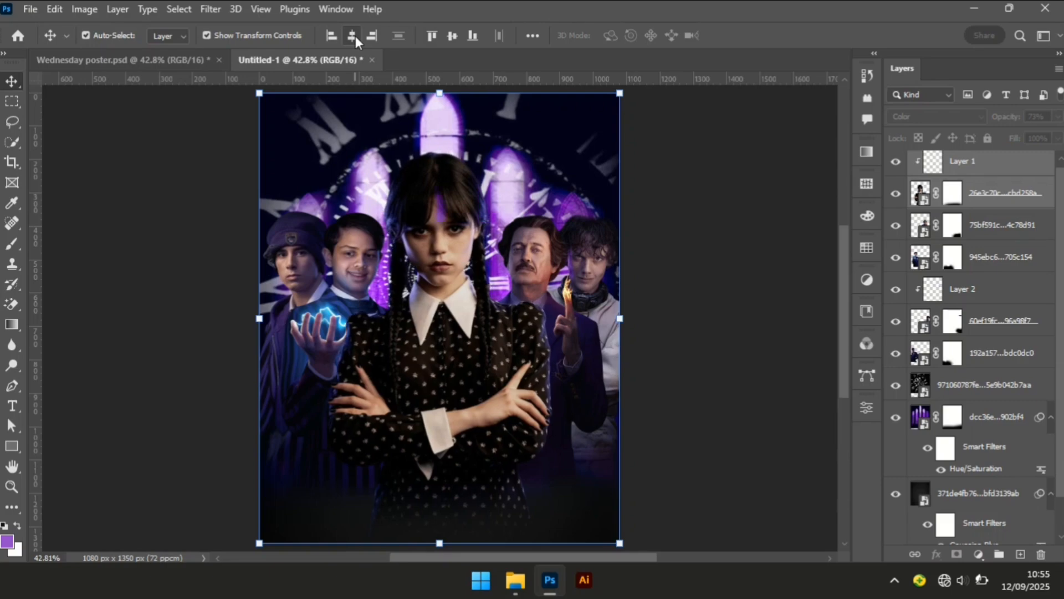
pyautogui.click(743, 305)
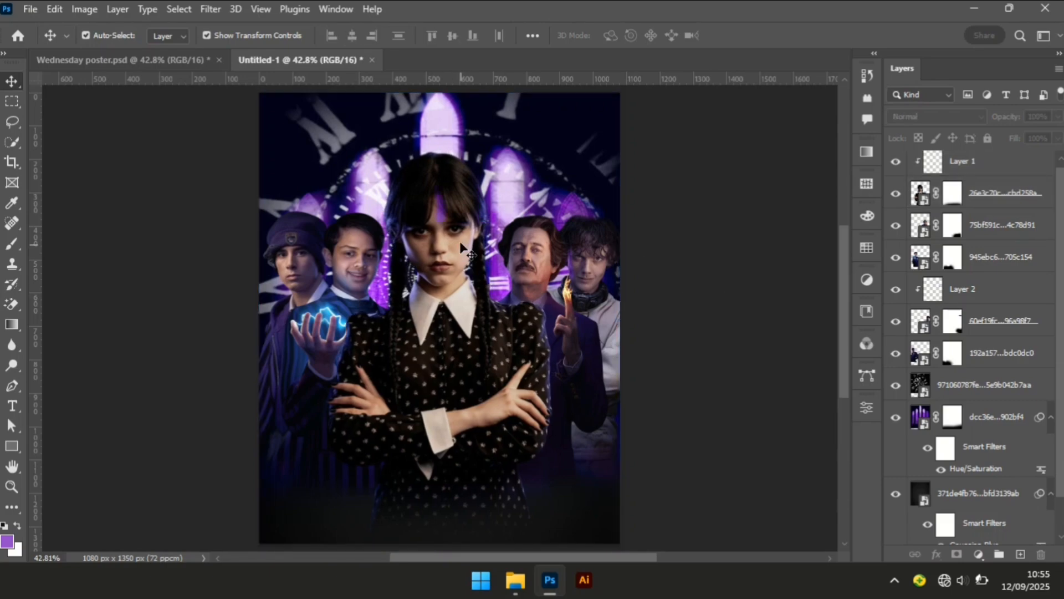
# Nudge Layer 1's purple highlight rightward from the girl's forehead to the right edge of her hair
pyautogui.click(443, 221)
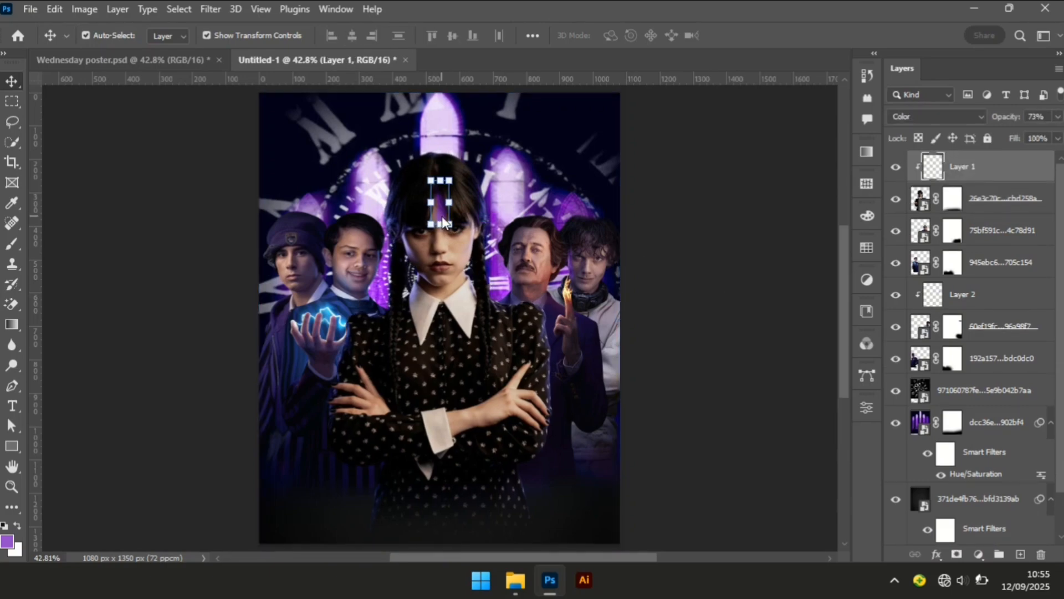
pyautogui.press('Right')
pyautogui.press('Right')
pyautogui.press('Right')
pyautogui.press('Right')
pyautogui.press('Right')
pyautogui.press('Right')
pyautogui.press('Right')
pyautogui.press('Right')
pyautogui.press('Right')
pyautogui.press('Right')
pyautogui.press('Right')
pyautogui.press('Right')
pyautogui.press('Right')
pyautogui.press('Right')
pyautogui.press('Right')
pyautogui.press('Right')
pyautogui.press('Right')
pyautogui.press('Right')
pyautogui.press('Right')
pyautogui.press('Right')
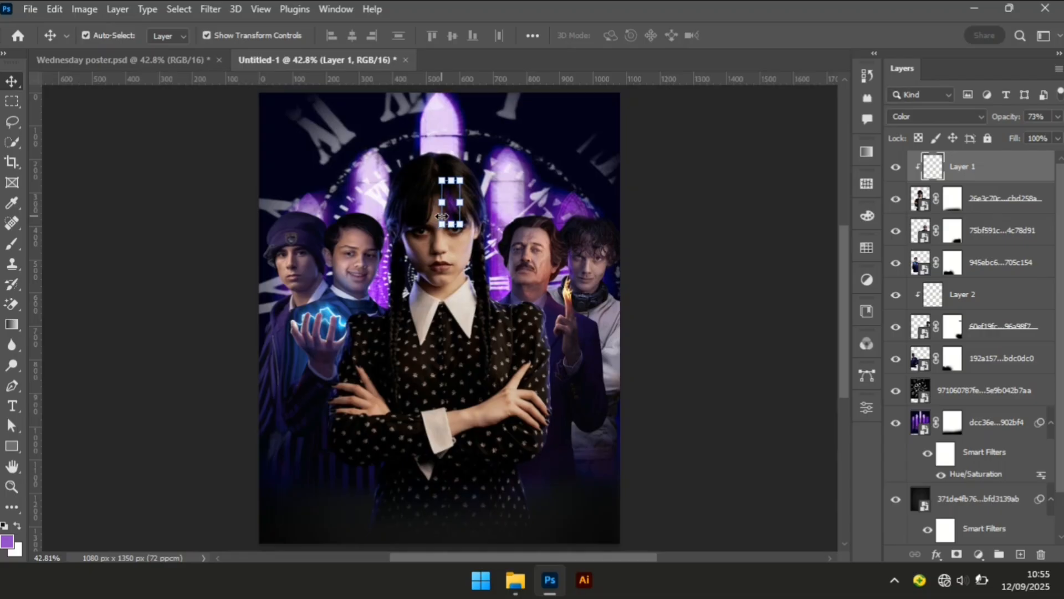
pyautogui.press('Right')
pyautogui.press('Right')
pyautogui.press('Right')
pyautogui.press('Right')
pyautogui.press('Right')
pyautogui.press('Right')
pyautogui.press('Right')
pyautogui.press('Right')
pyautogui.press('Right')
pyautogui.press('Right')
pyautogui.press('Right')
pyautogui.press('Right')
pyautogui.press('Right')
pyautogui.press('Right')
pyautogui.press('Right')
pyautogui.press('Right')
pyautogui.press('Right')
pyautogui.press('Right')
pyautogui.press('Right')
pyautogui.press('Right')
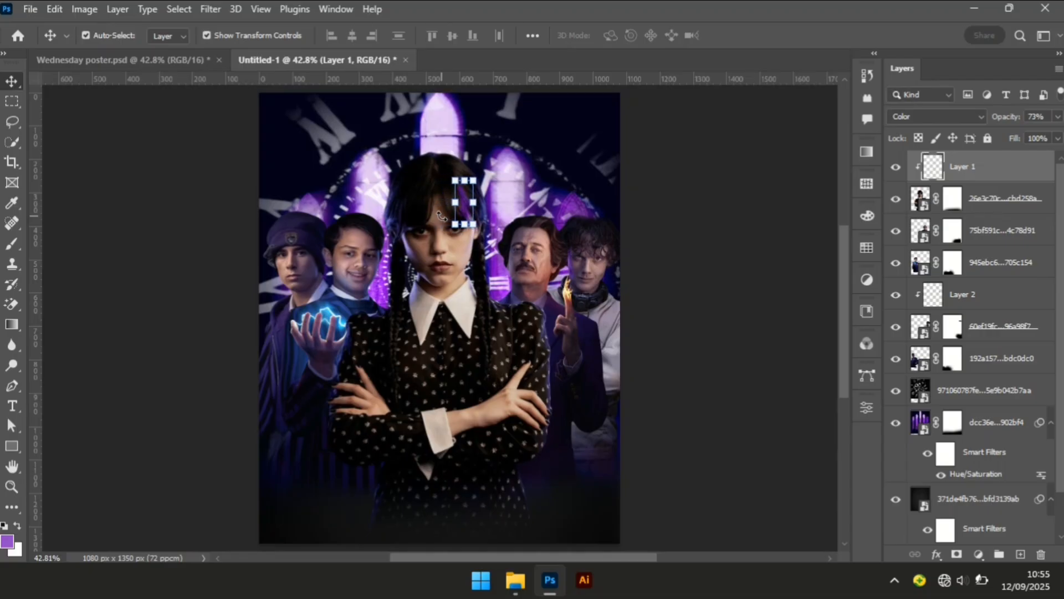
pyautogui.press('Right')
pyautogui.press('Right')
pyautogui.press('Right')
pyautogui.press('Right')
pyautogui.press('Right')
pyautogui.press('Right')
pyautogui.press('Right')
pyautogui.press('Right')
pyautogui.press('Right')
pyautogui.press('Right')
pyautogui.press('Right')
pyautogui.press('Right')
pyautogui.press('Right')
pyautogui.press('Right')
pyautogui.press('Right')
pyautogui.press('Right')
pyautogui.press('Right')
pyautogui.press('Right')
pyautogui.press('Right')
pyautogui.press('Right')
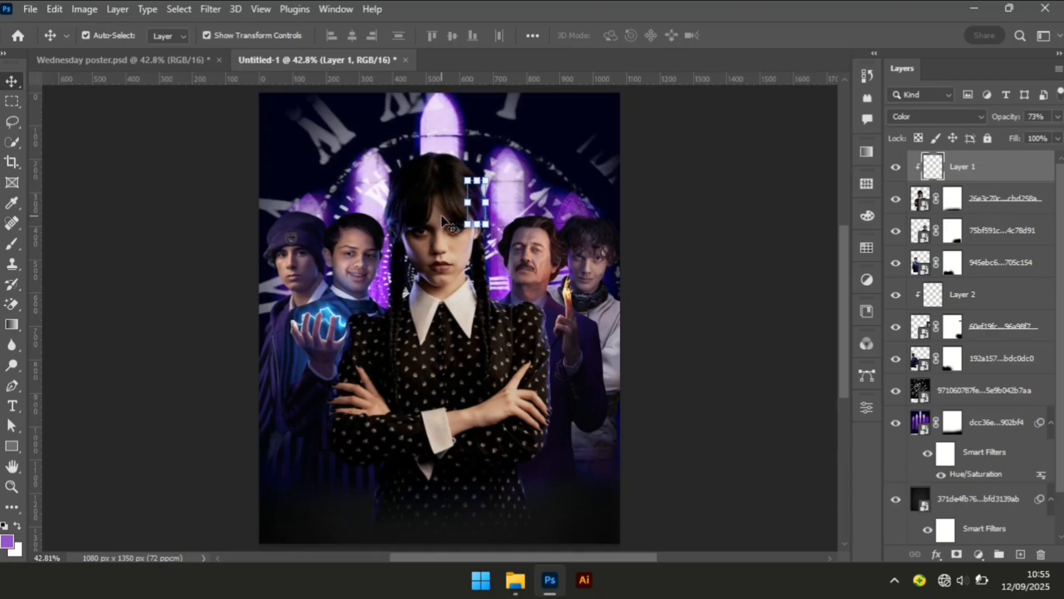
pyautogui.press('Right')
pyautogui.press('Right')
pyautogui.press('Right')
pyautogui.press('Right')
pyautogui.press('Right')
pyautogui.press('Right')
pyautogui.press('Right')
pyautogui.press('Right')
pyautogui.press('Right')
pyautogui.press('Right')
pyautogui.press('Right')
pyautogui.press('Right')
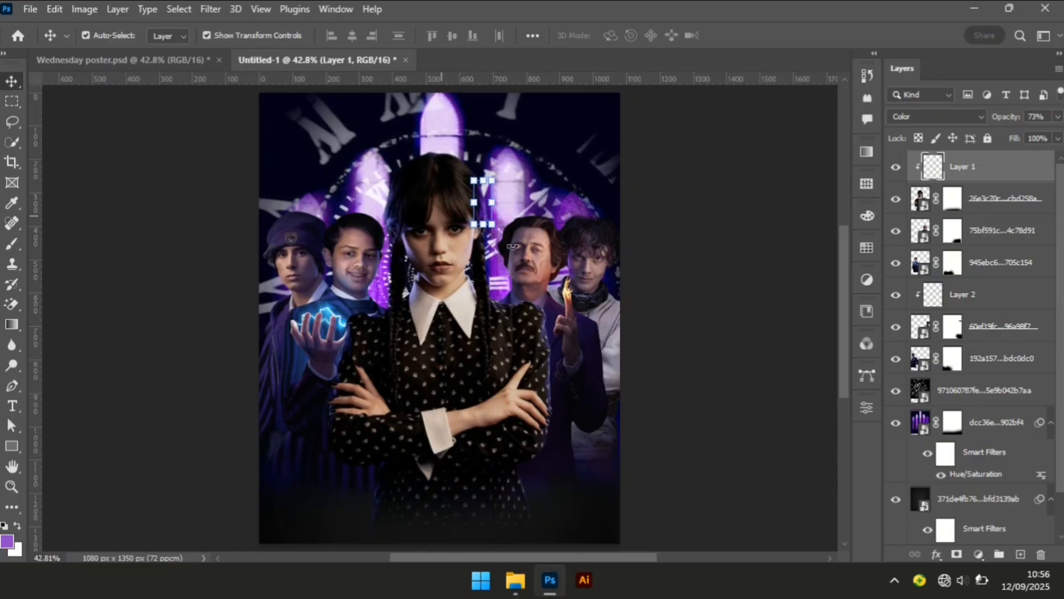
pyautogui.click(808, 260)
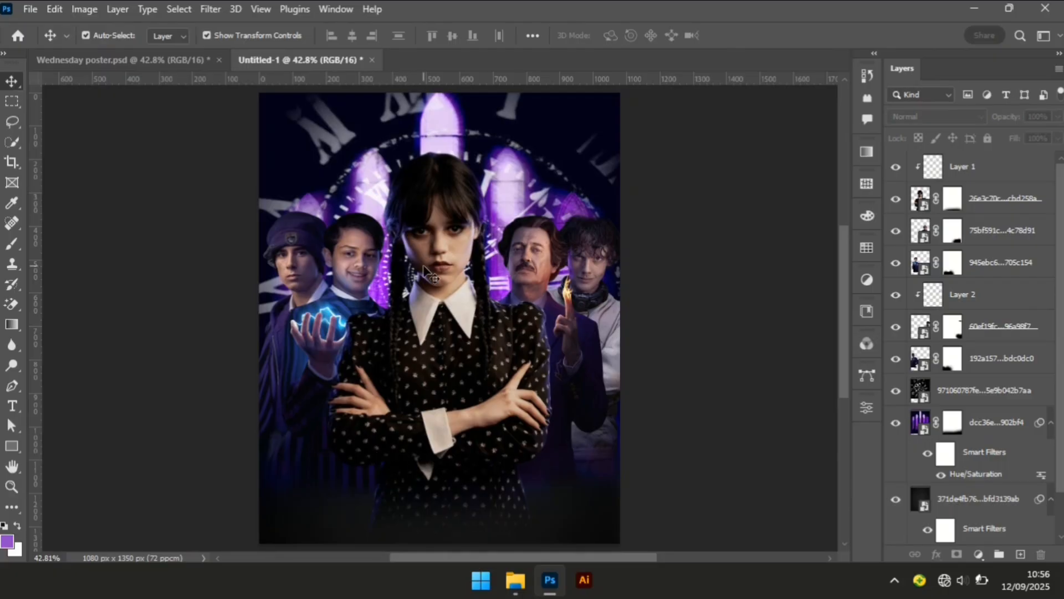
# Switch to File Explorer, place the smoke image 82f2b3be8397f1f713dfe08664920f67.jpg in the poster and scale it to 67.92% to span the canvas width
pyautogui.click(515, 591)
pyautogui.click(419, 165)
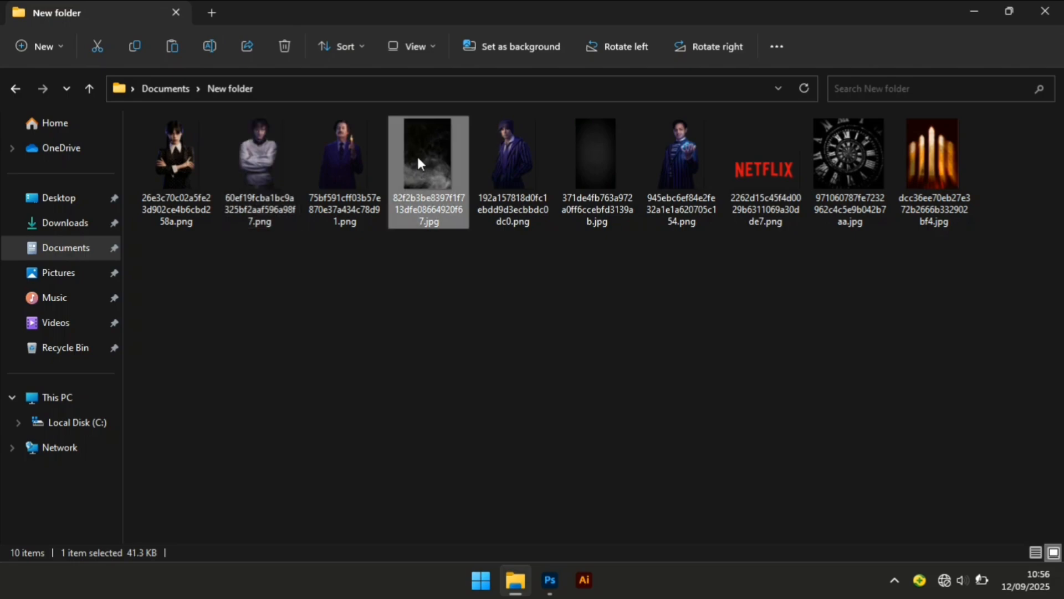
pyautogui.moveTo(419, 146); pyautogui.dragTo(435, 404)
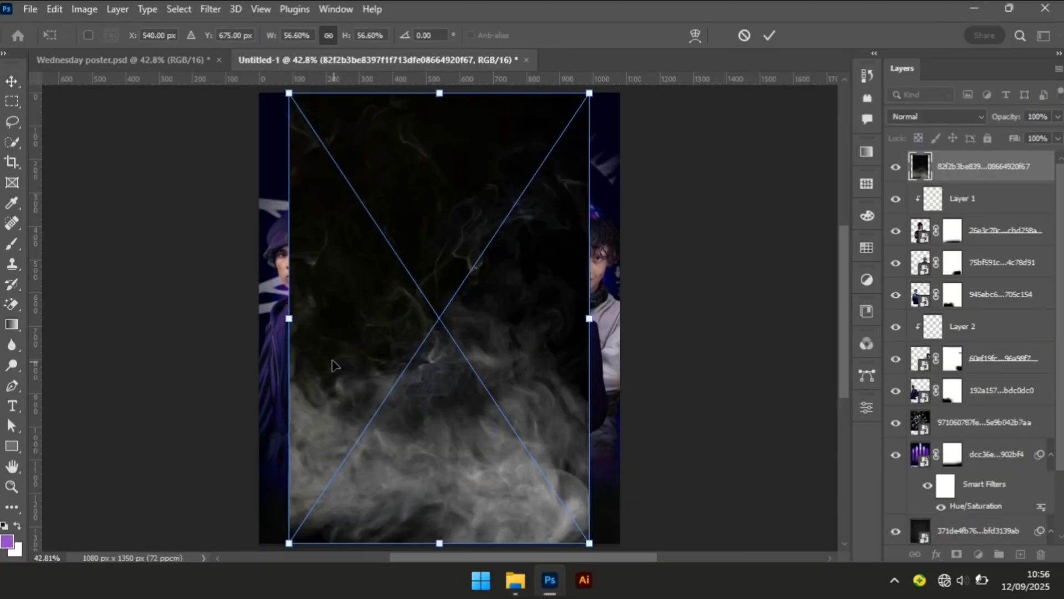
pyautogui.moveTo(281, 319); pyautogui.dragTo(262, 318)
pyautogui.moveTo(589, 319); pyautogui.dragTo(620, 331)
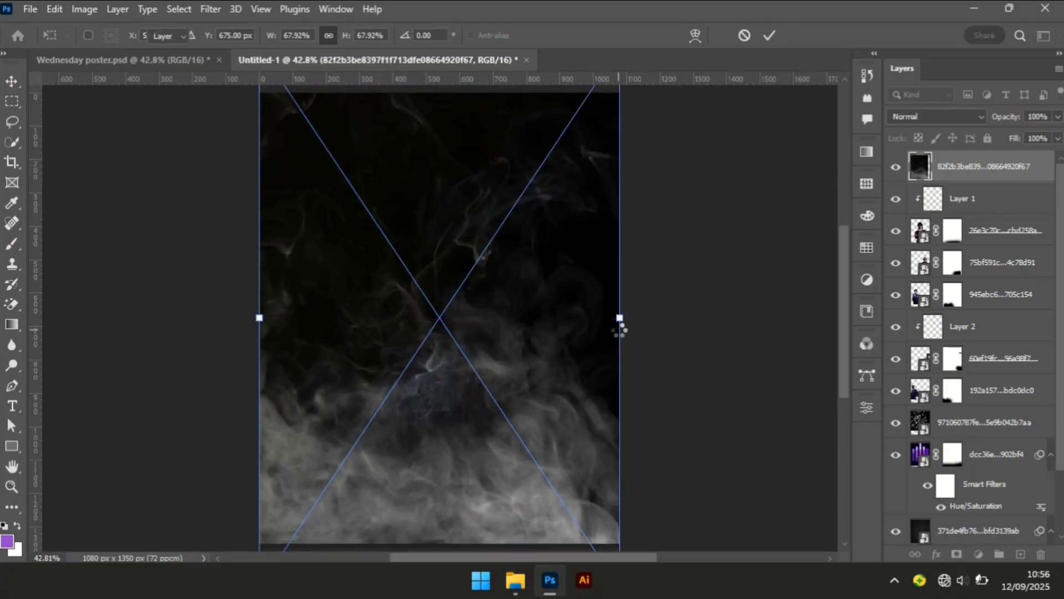
pyautogui.press('Return')
# Set the smoke layer's blend mode to Screen and add a layer mask to it
pyautogui.click(966, 116)
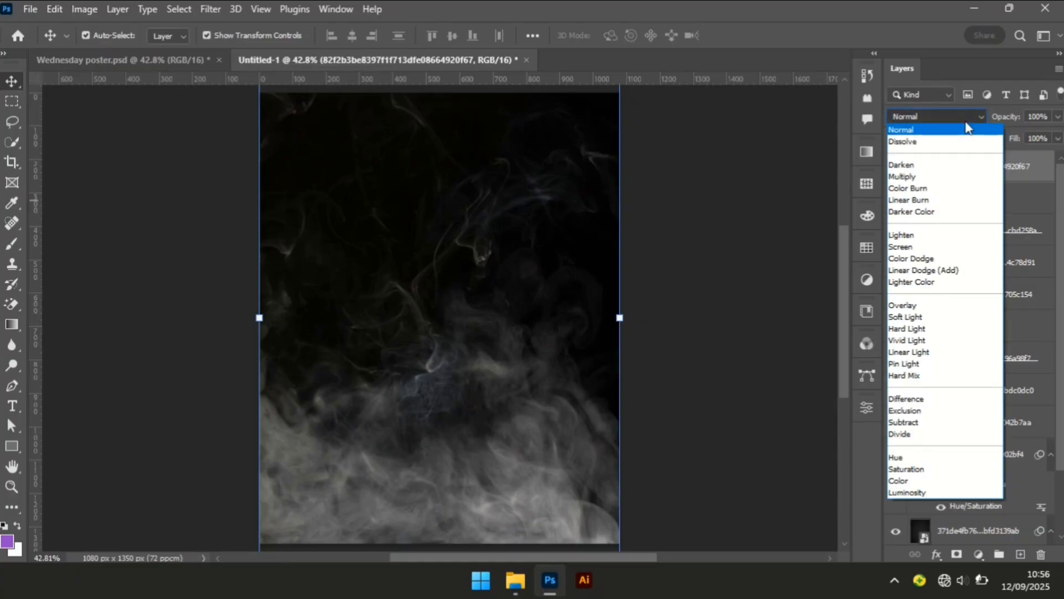
pyautogui.click(917, 250)
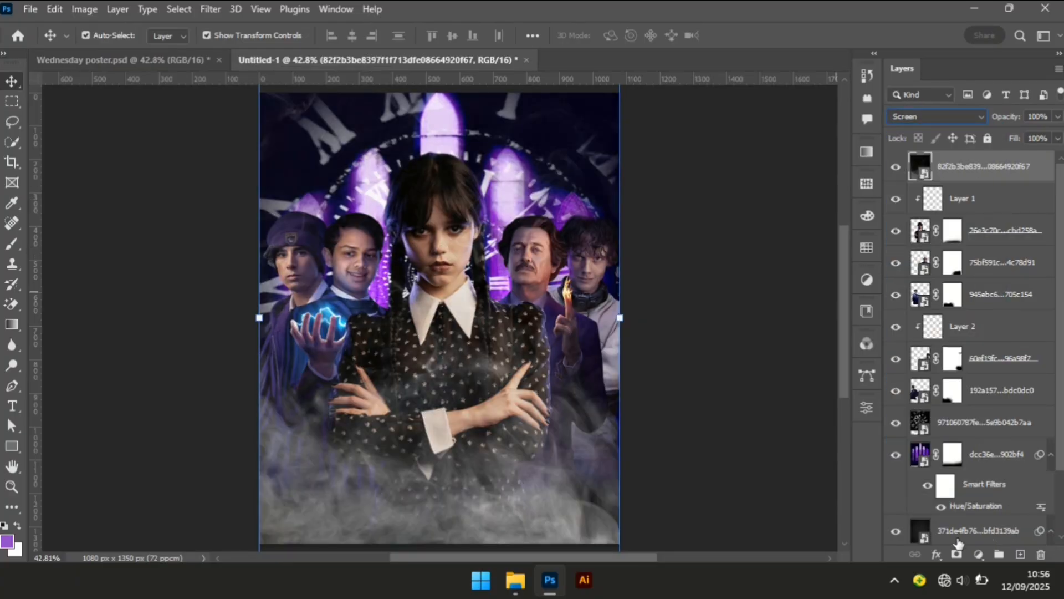
pyautogui.click(957, 553)
# Hide the smoke over the upper poster by painting black on its mask with a soft brush enlarged from 400 to 700 px at 21% flow
pyautogui.press('d')
pyautogui.press('b')
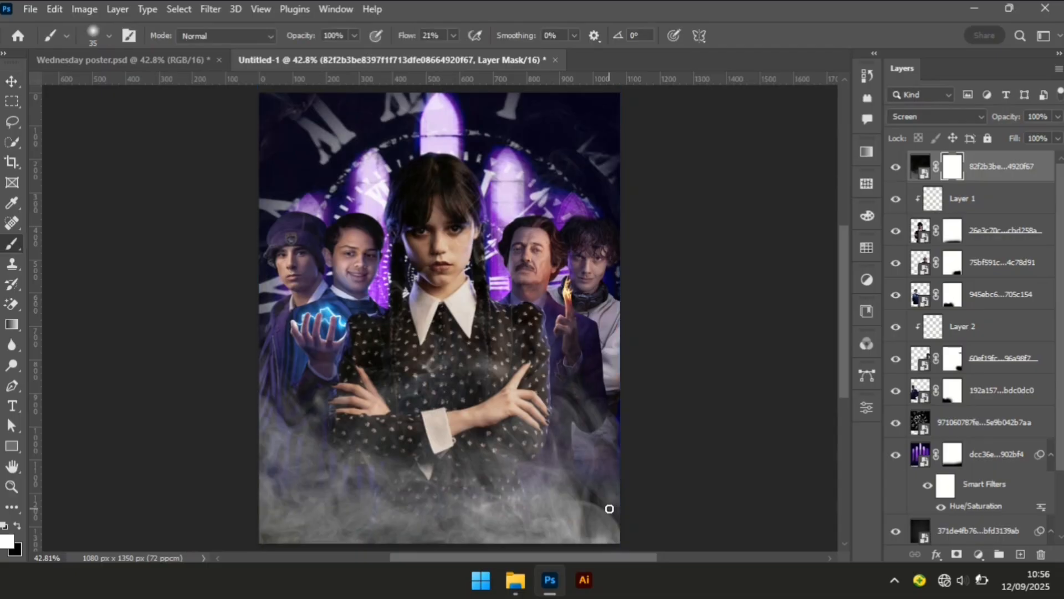
pyautogui.click(18, 525)
pyautogui.press(']')
pyautogui.press(']')
pyautogui.press(']')
pyautogui.press(']')
pyautogui.press(']')
pyautogui.press(']')
pyautogui.press(']')
pyautogui.press(']')
pyautogui.press(']')
pyautogui.press(']')
pyautogui.press(']')
pyautogui.press(']')
pyautogui.press(']')
pyautogui.press(']')
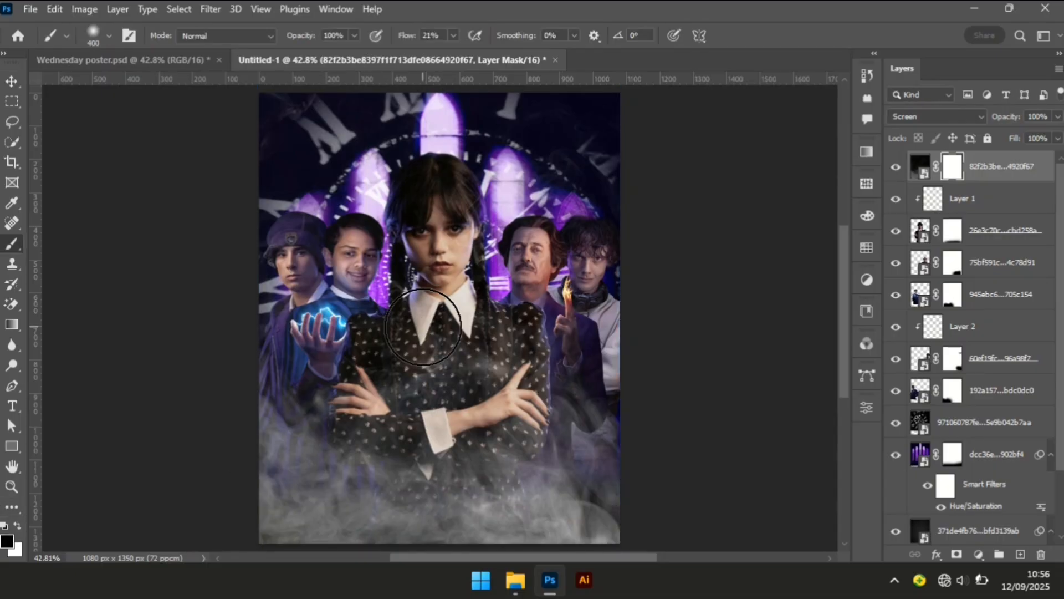
pyautogui.moveTo(423, 326)
pyautogui.mouseDown()
pyautogui.moveTo(417, 173)
pyautogui.moveTo(344, 133)
pyautogui.moveTo(366, 171)
pyautogui.moveTo(423, 102)
pyautogui.moveTo(411, 79)
pyautogui.moveTo(583, 103)
pyautogui.moveTo(546, 197)
pyautogui.moveTo(352, 327)
pyautogui.moveTo(359, 277)
pyautogui.moveTo(529, 259)
pyautogui.moveTo(569, 280)
pyautogui.moveTo(584, 258)
pyautogui.moveTo(556, 256)
pyautogui.moveTo(568, 158)
pyautogui.moveTo(452, 168)
pyautogui.moveTo(599, 110)
pyautogui.moveTo(449, 172)
pyautogui.moveTo(599, 151)
pyautogui.moveTo(461, 160)
pyautogui.moveTo(486, 136)
pyautogui.moveTo(466, 130)
pyautogui.moveTo(533, 105)
pyautogui.moveTo(503, 101)
pyautogui.mouseUp()
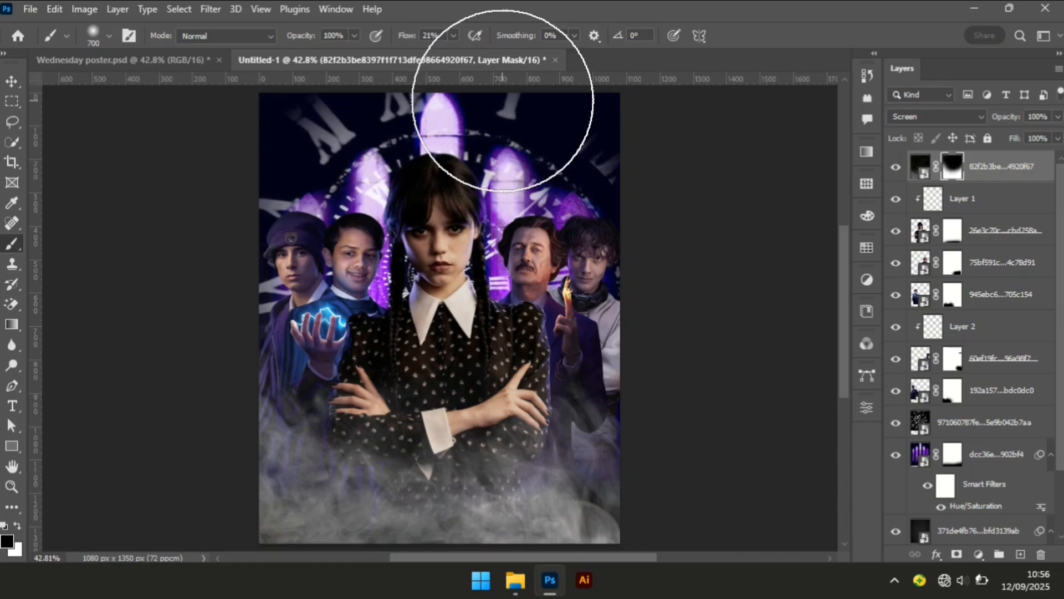
# Lower the smoke layer's opacity to 64%
pyautogui.click(922, 164)
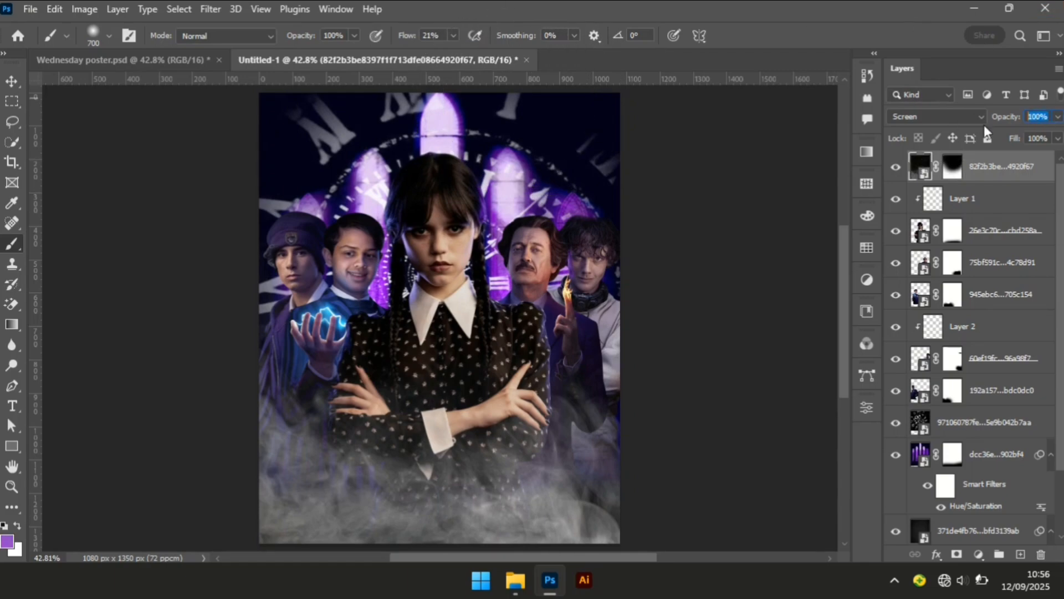
pyautogui.write('64')
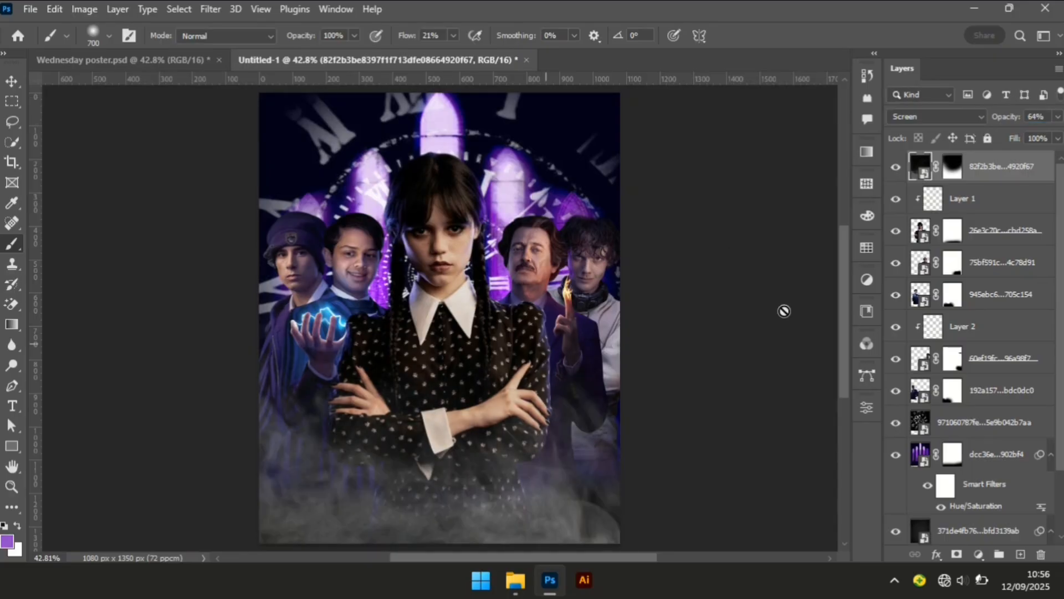
# Clear more smoke from the characters' torsos and arms by painting black on the smoke mask, reducing the brush from 700 to 300 px
pyautogui.click(950, 172)
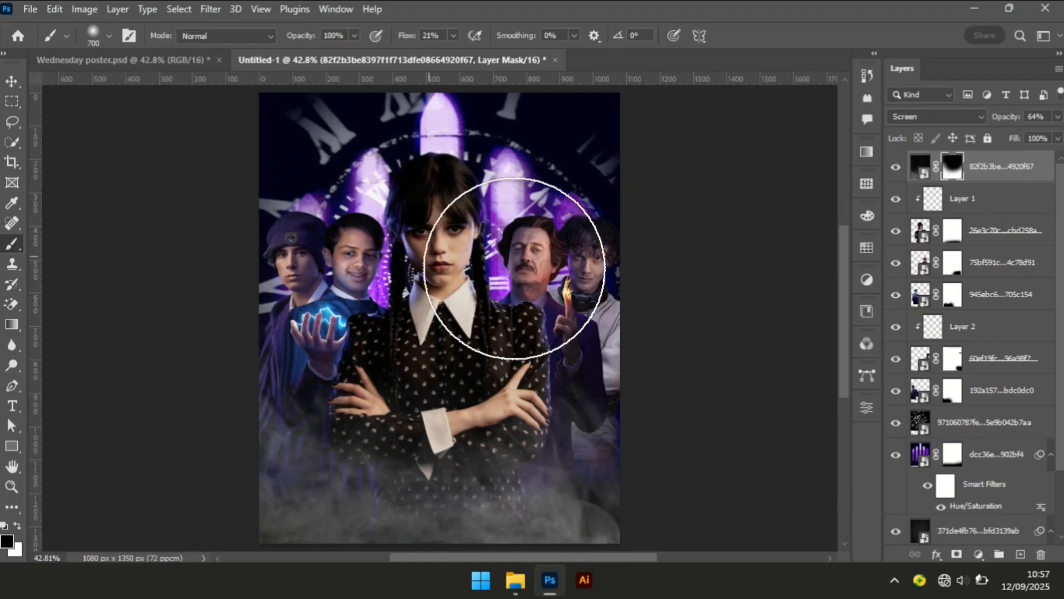
pyautogui.moveTo(563, 317)
pyautogui.mouseDown()
pyautogui.moveTo(457, 255)
pyautogui.moveTo(416, 307)
pyautogui.mouseUp()
pyautogui.press('[')
pyautogui.press('[')
pyautogui.press('[')
pyautogui.press('[')
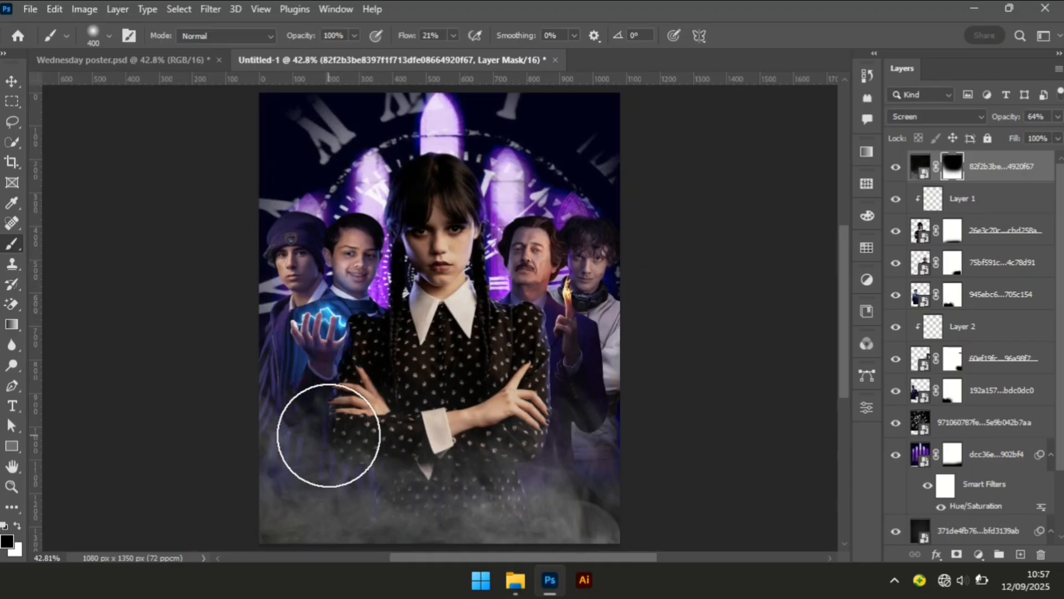
pyautogui.moveTo(328, 435)
pyautogui.mouseDown()
pyautogui.moveTo(302, 440)
pyautogui.moveTo(305, 458)
pyautogui.moveTo(275, 441)
pyautogui.moveTo(302, 444)
pyautogui.moveTo(341, 473)
pyautogui.moveTo(405, 444)
pyautogui.moveTo(717, 478)
pyautogui.moveTo(715, 506)
pyautogui.moveTo(606, 474)
pyautogui.moveTo(249, 475)
pyautogui.moveTo(475, 427)
pyautogui.moveTo(423, 432)
pyautogui.moveTo(349, 388)
pyautogui.moveTo(340, 404)
pyautogui.moveTo(423, 408)
pyautogui.moveTo(482, 392)
pyautogui.moveTo(482, 426)
pyautogui.moveTo(488, 410)
pyautogui.moveTo(333, 374)
pyautogui.moveTo(352, 334)
pyautogui.moveTo(290, 300)
pyautogui.moveTo(398, 313)
pyautogui.mouseUp()
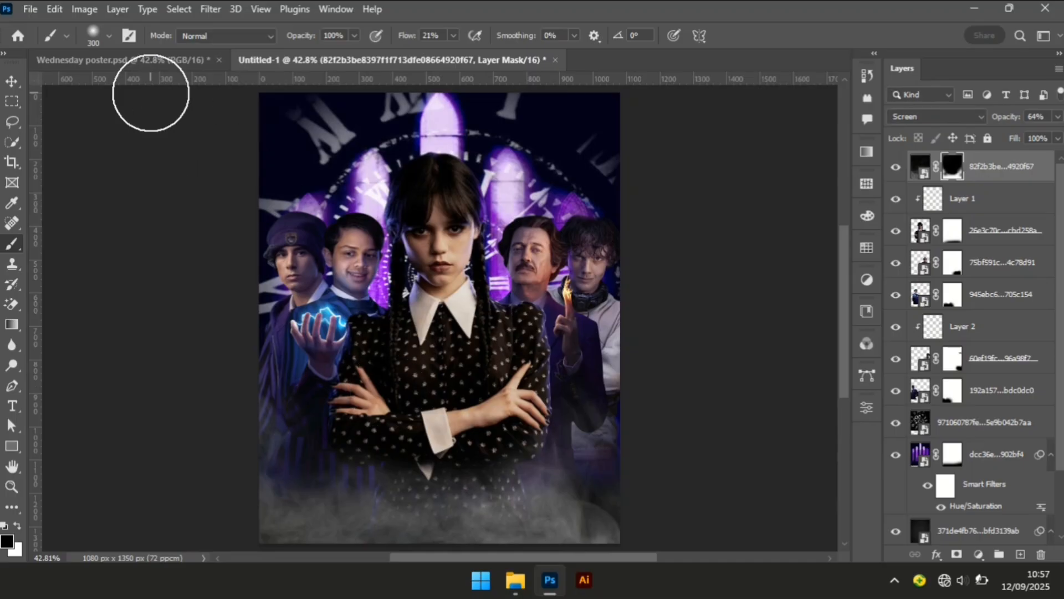
pyautogui.click(12, 82)
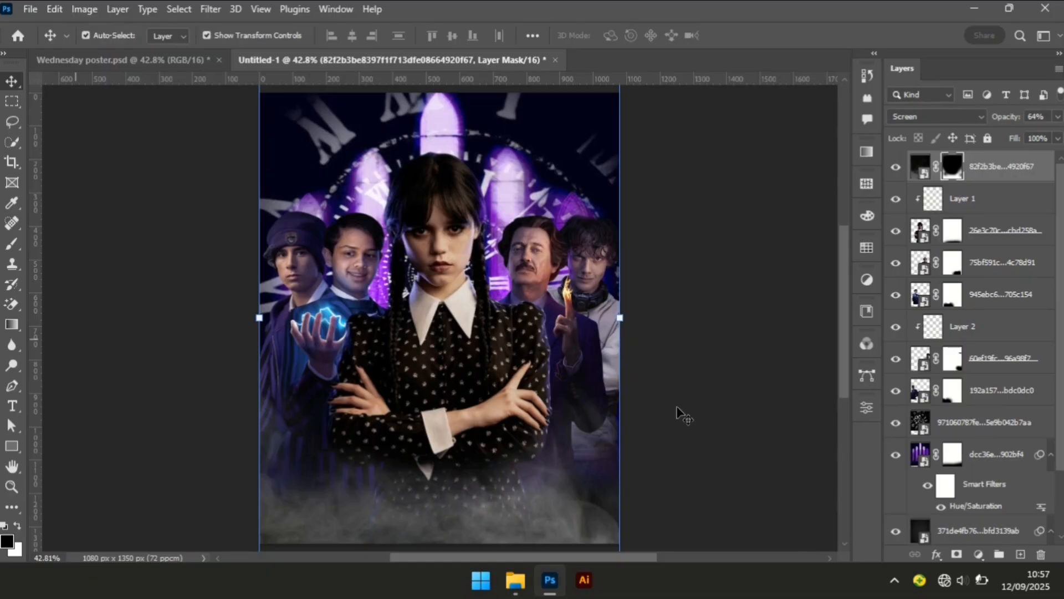
pyautogui.click(730, 409)
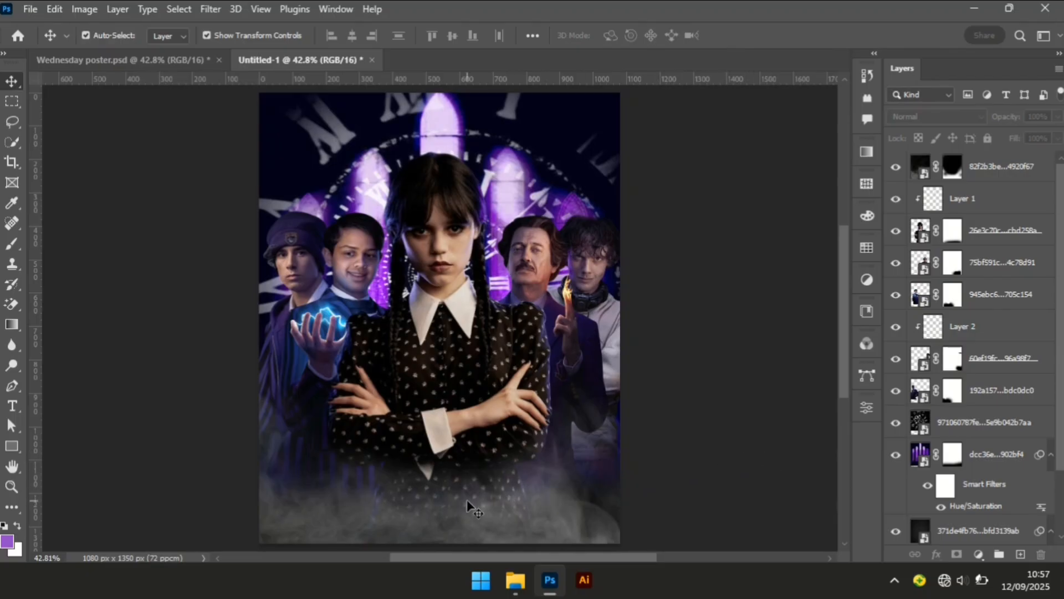
# Soften the smoke across the lower part of the poster by painting black on its mask with the 300 px brush
pyautogui.press('b')
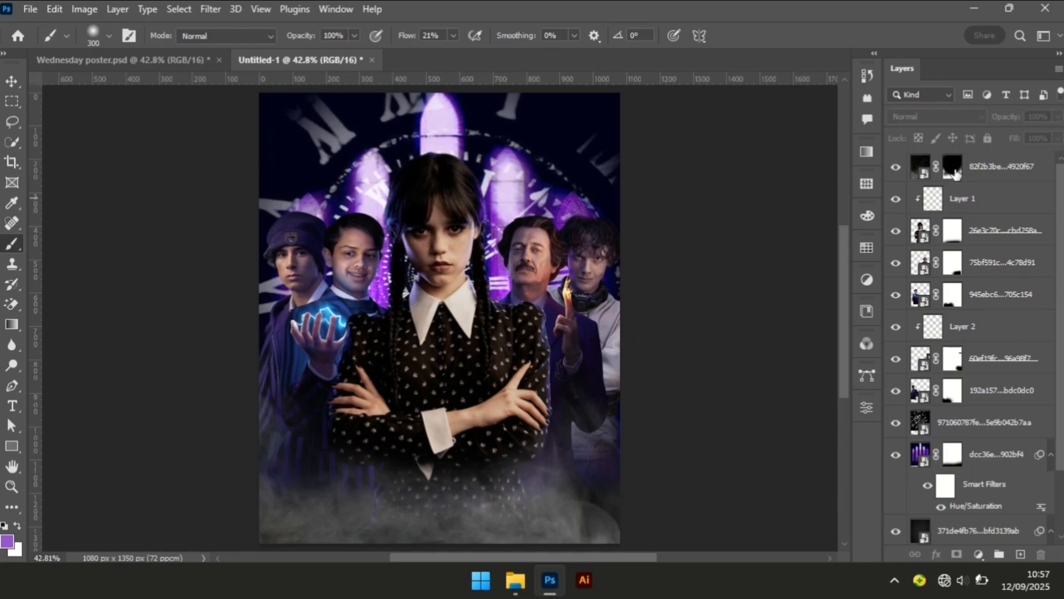
pyautogui.click(954, 169)
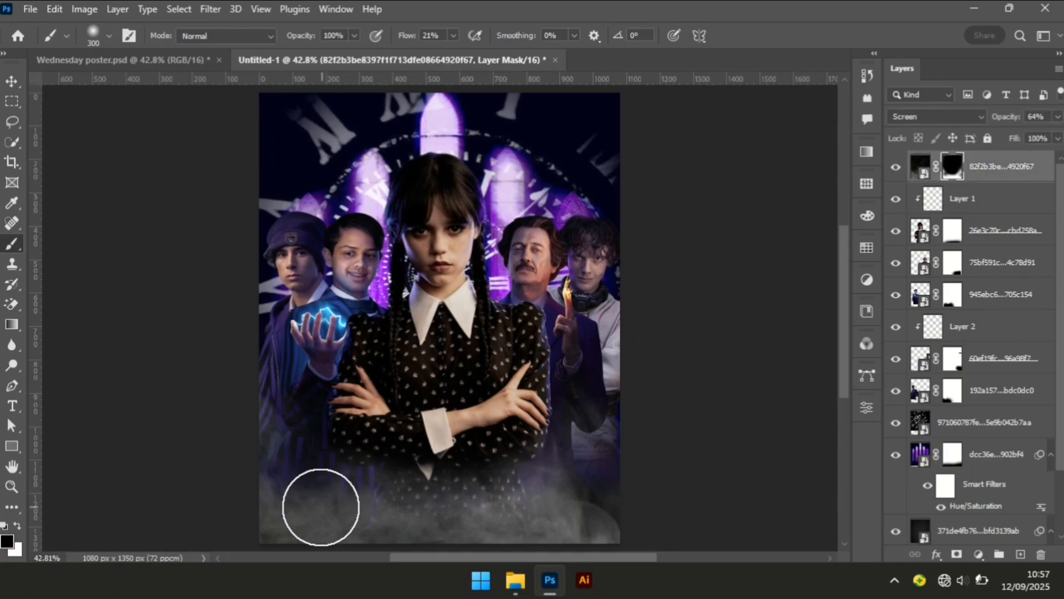
pyautogui.moveTo(321, 506)
pyautogui.mouseDown()
pyautogui.moveTo(469, 531)
pyautogui.moveTo(552, 527)
pyautogui.moveTo(351, 512)
pyautogui.moveTo(577, 497)
pyautogui.moveTo(425, 487)
pyautogui.mouseUp()
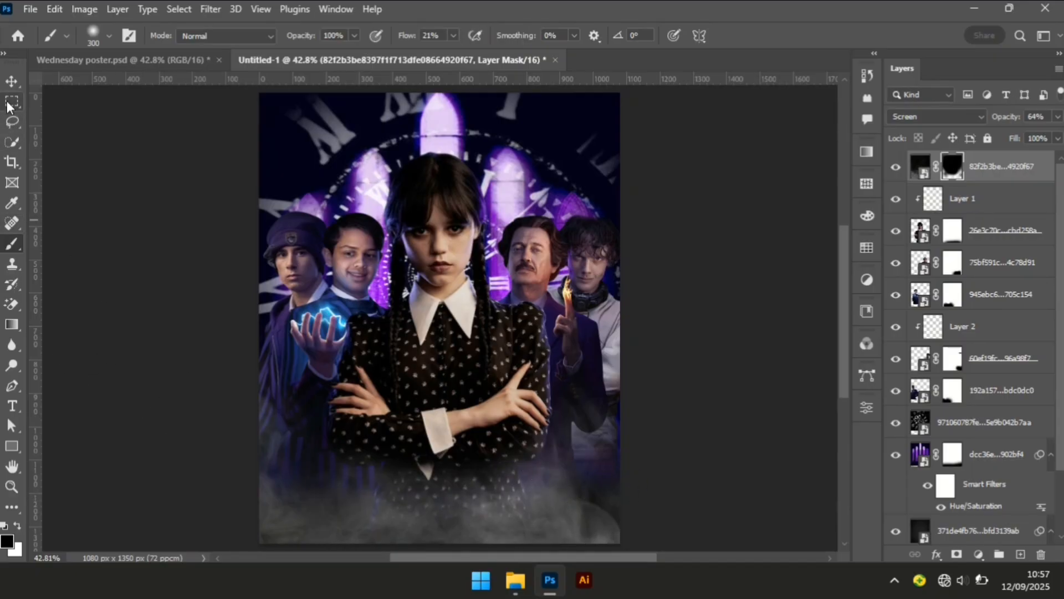
pyautogui.click(11, 82)
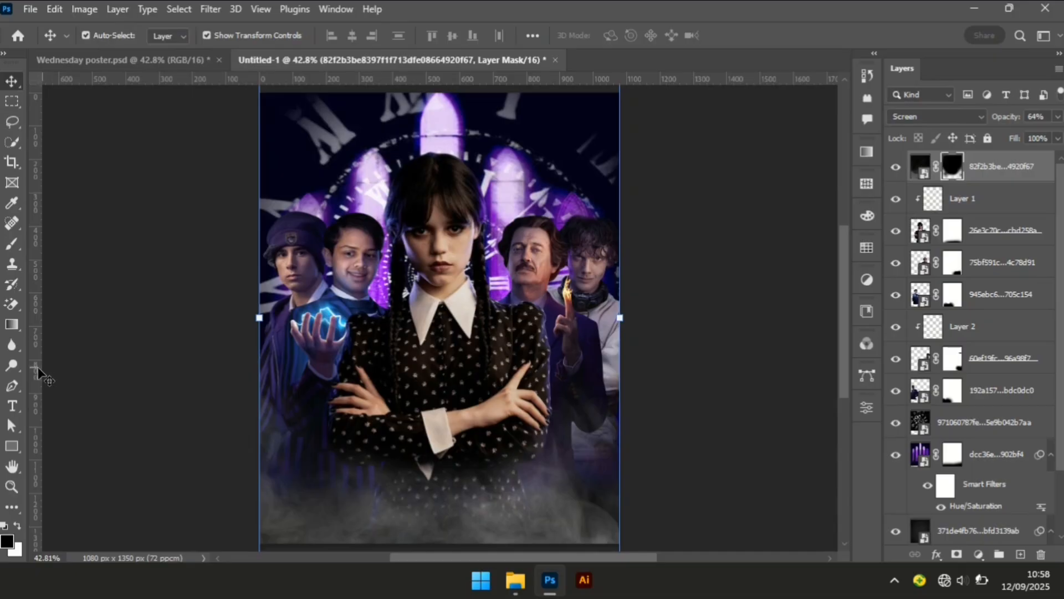
pyautogui.click(118, 374)
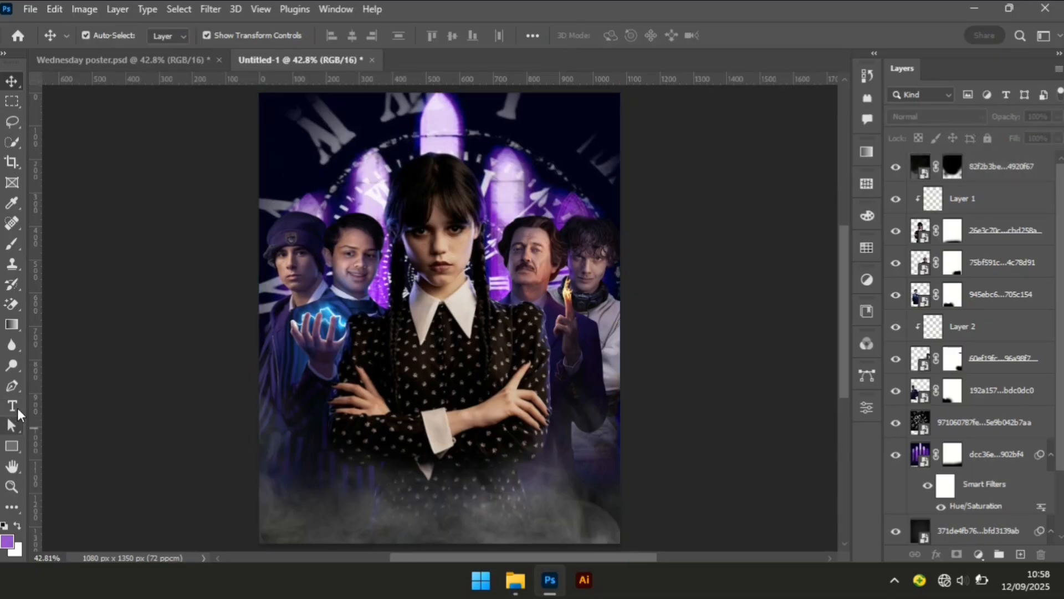
# Add a horizontal text line reading "Wednesday" over the smoke at the poster's lower part
pyautogui.rightClick(19, 414)
pyautogui.click(61, 408)
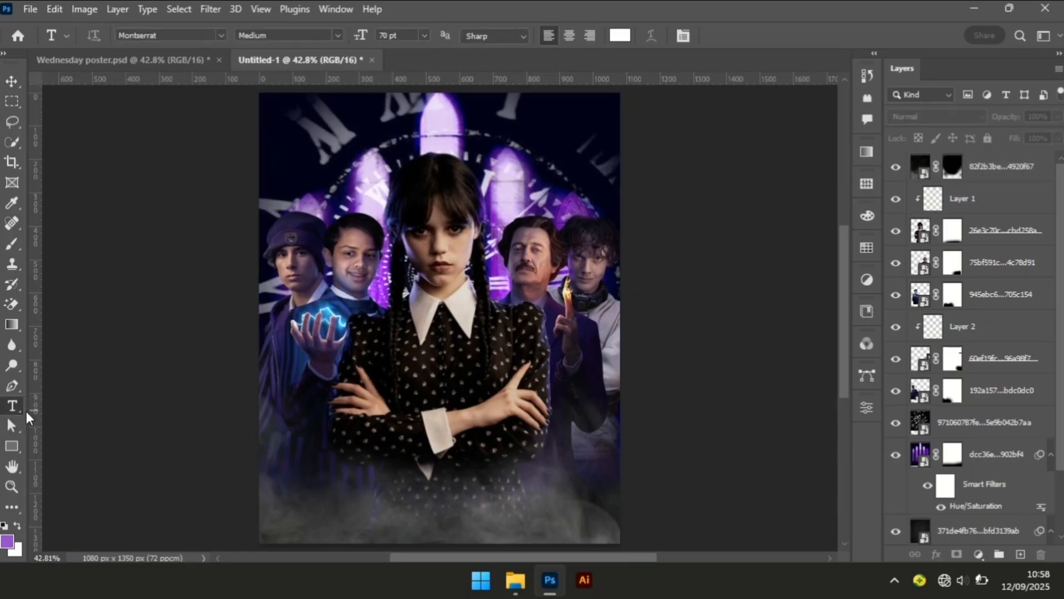
pyautogui.click(356, 495)
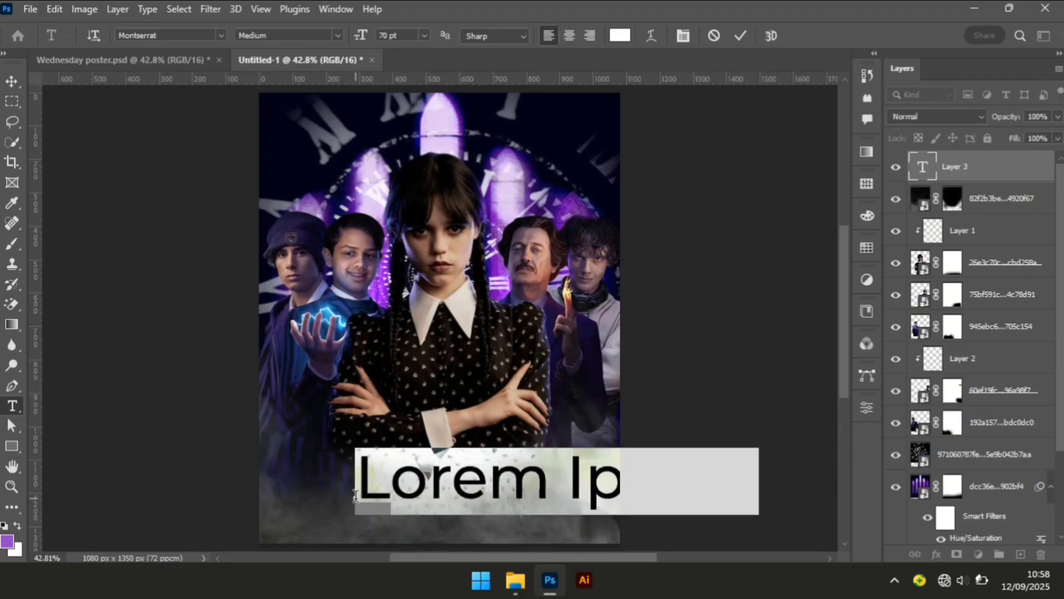
pyautogui.write('We')
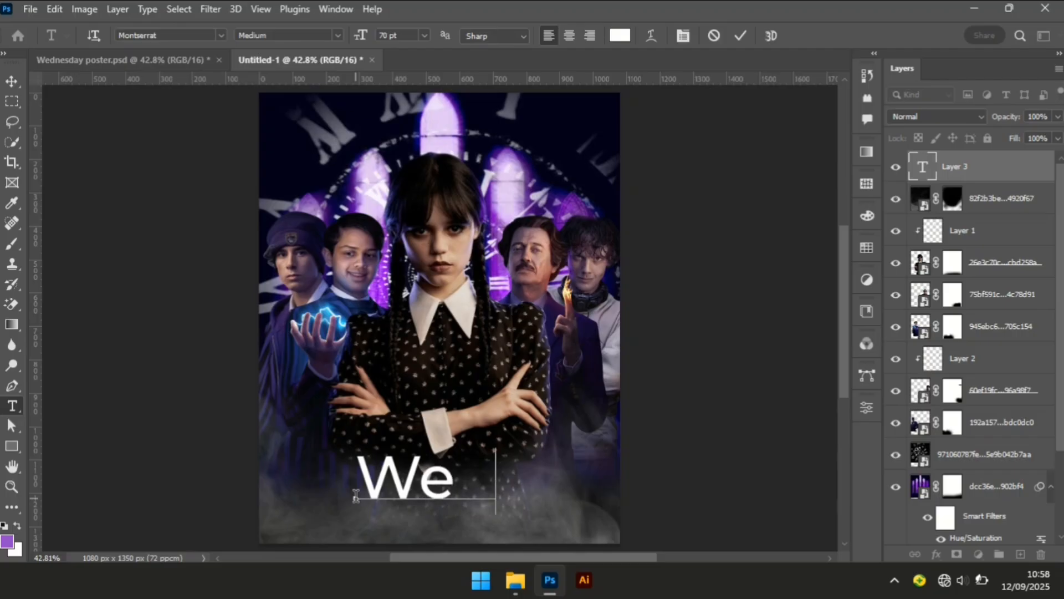
pyautogui.write('dnesday')
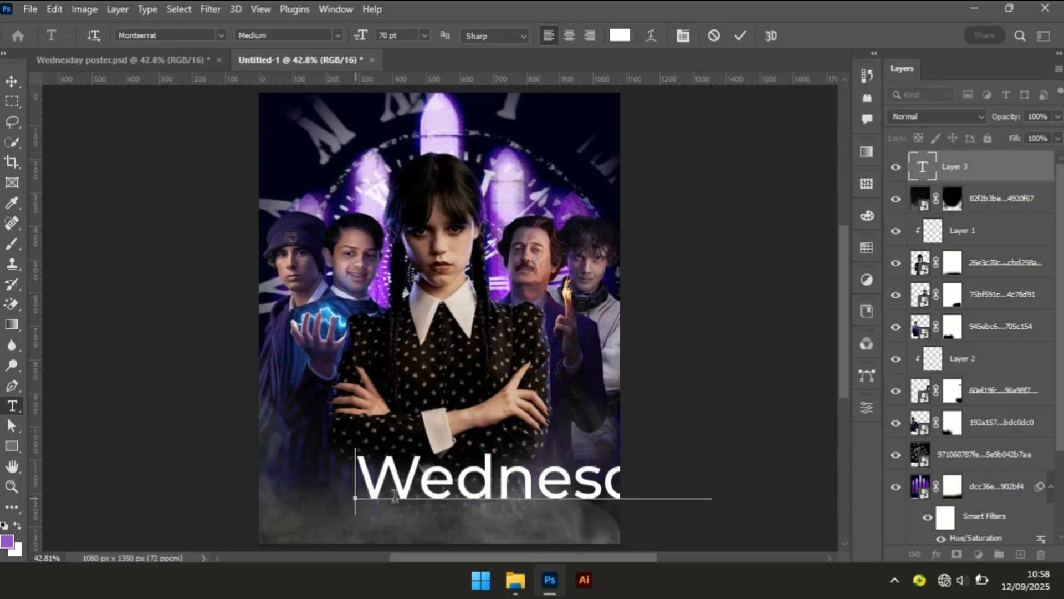
# Change the whole Wednesday title's font to Wednesday Regular
pyautogui.hotkey('ctrl', 'a')
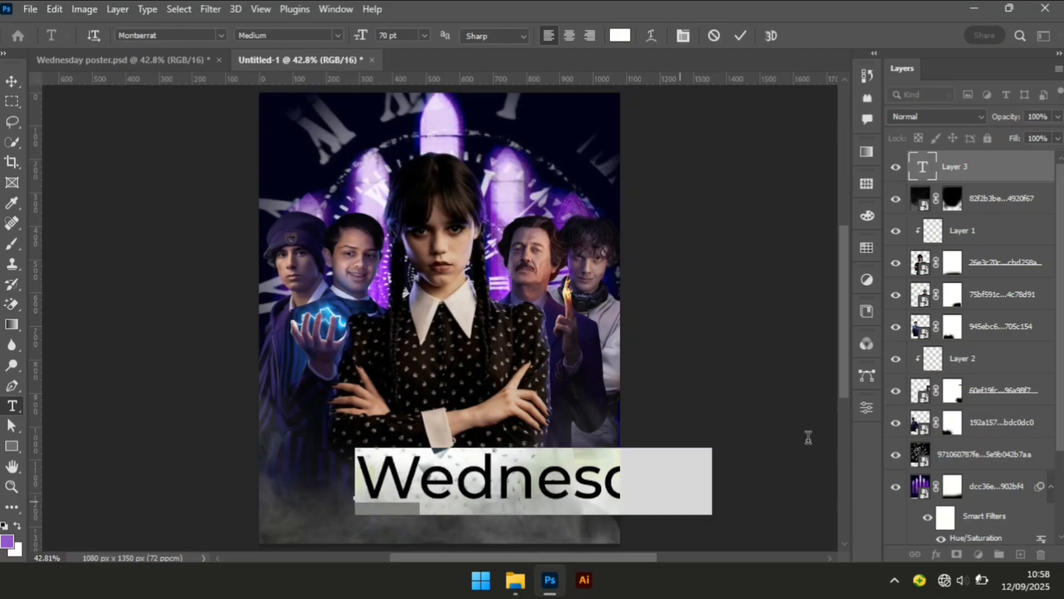
pyautogui.click(869, 410)
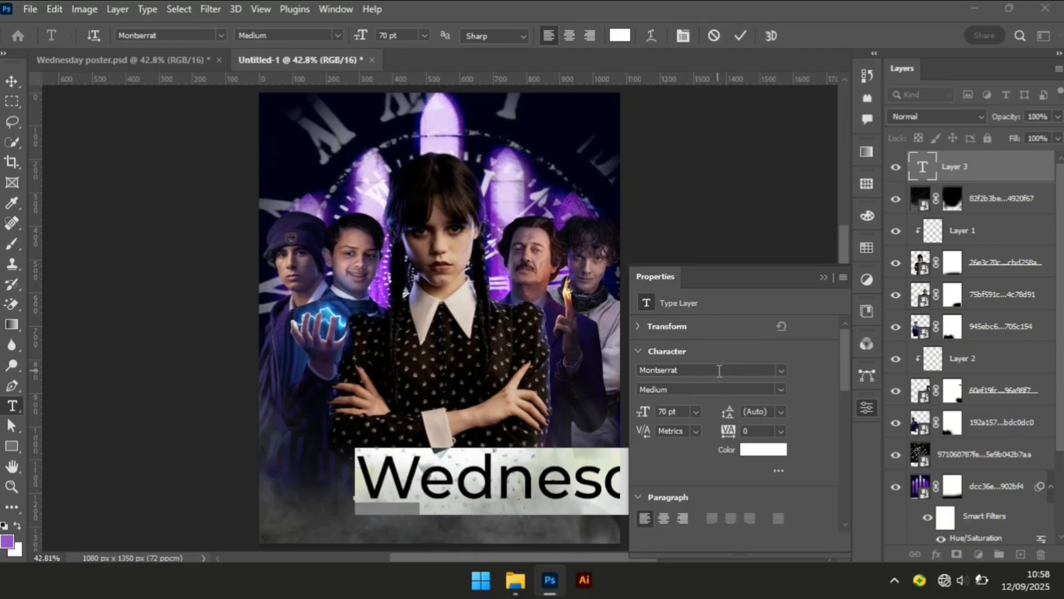
pyautogui.click(719, 371)
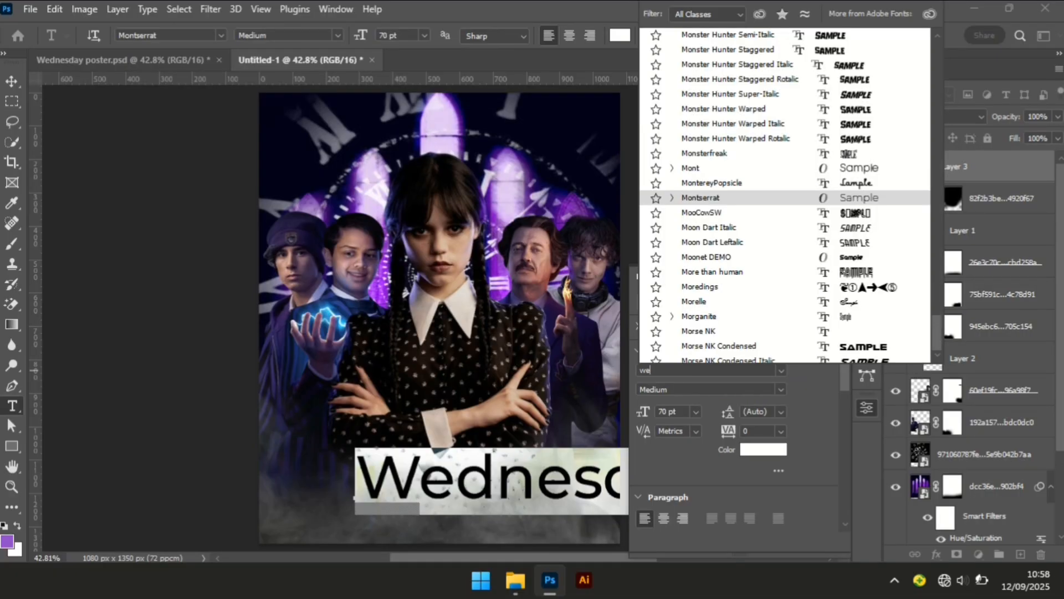
pyautogui.write('wednesday')
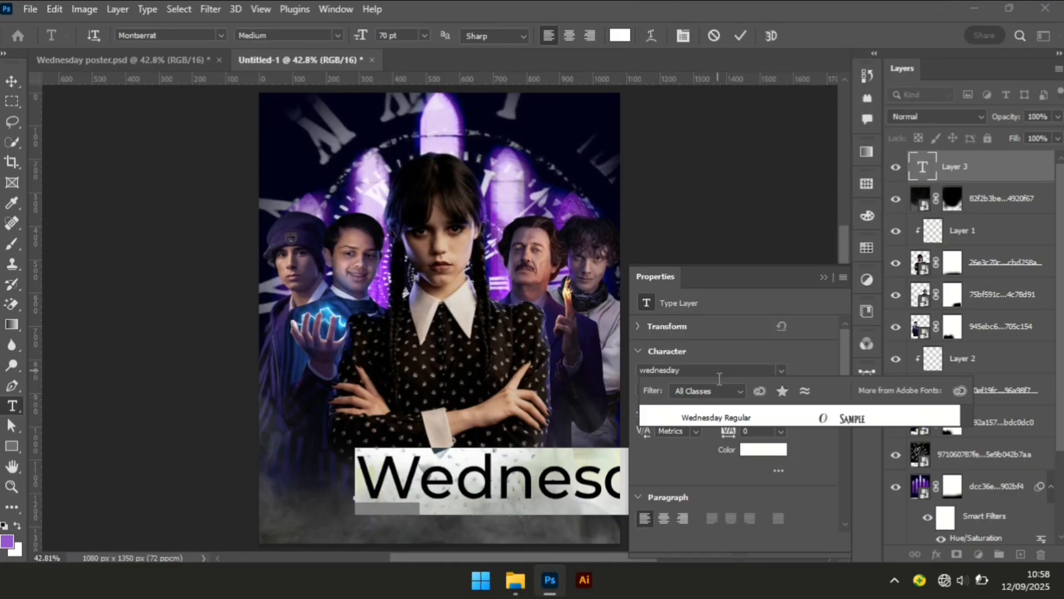
pyautogui.click(719, 420)
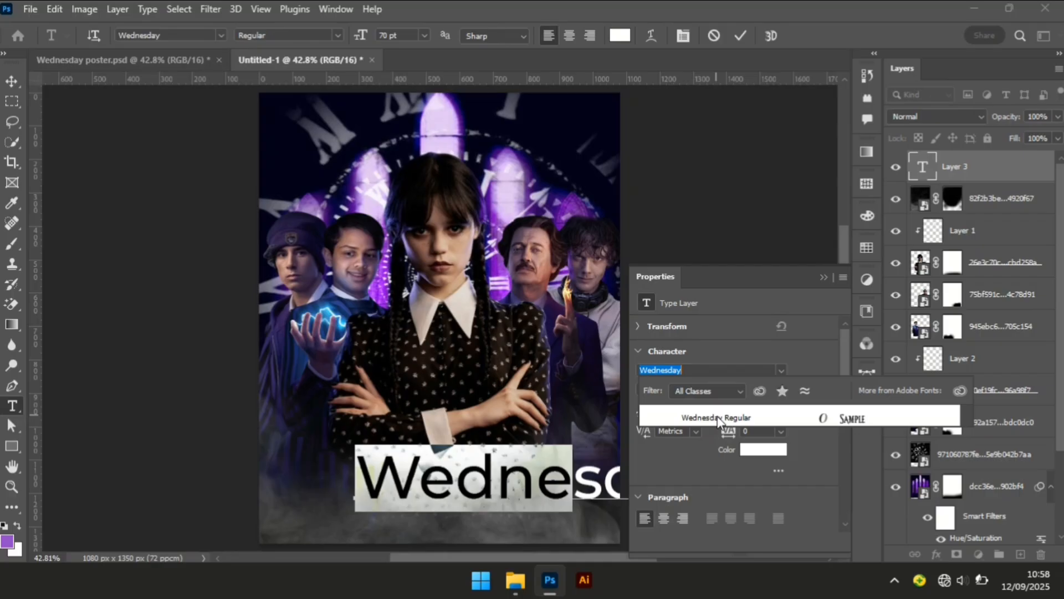
pyautogui.click(717, 419)
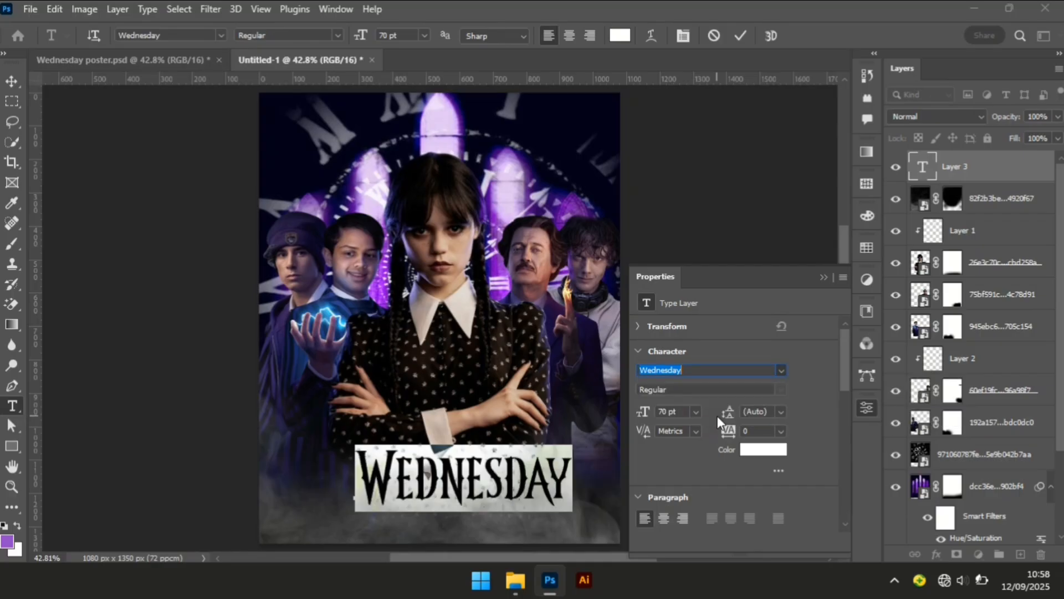
# Set the Wednesday title's text colour to #d1d1b4 and its tracking to -10
pyautogui.click(769, 452)
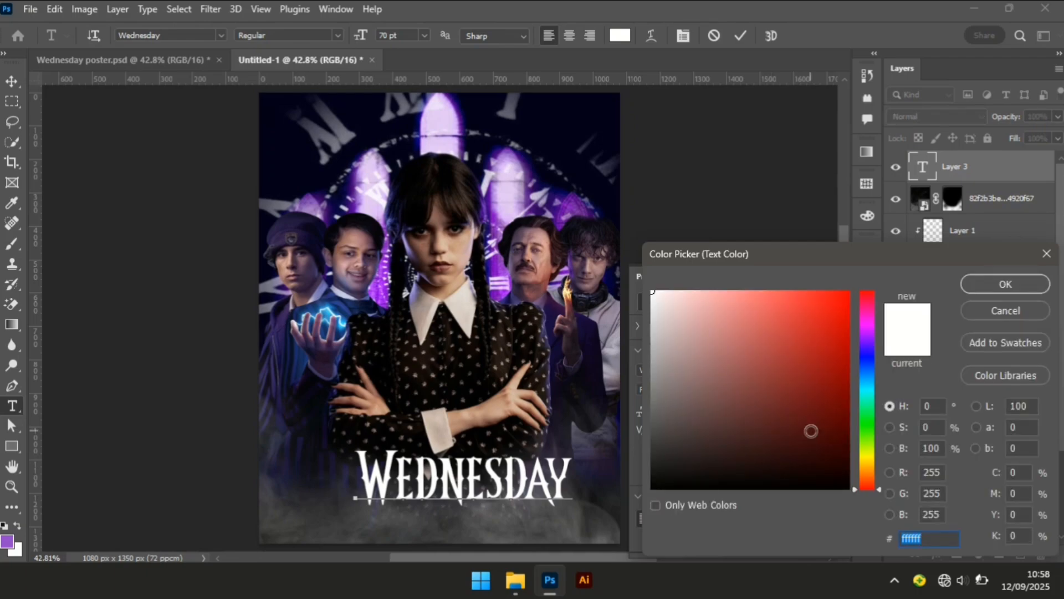
pyautogui.write('d')
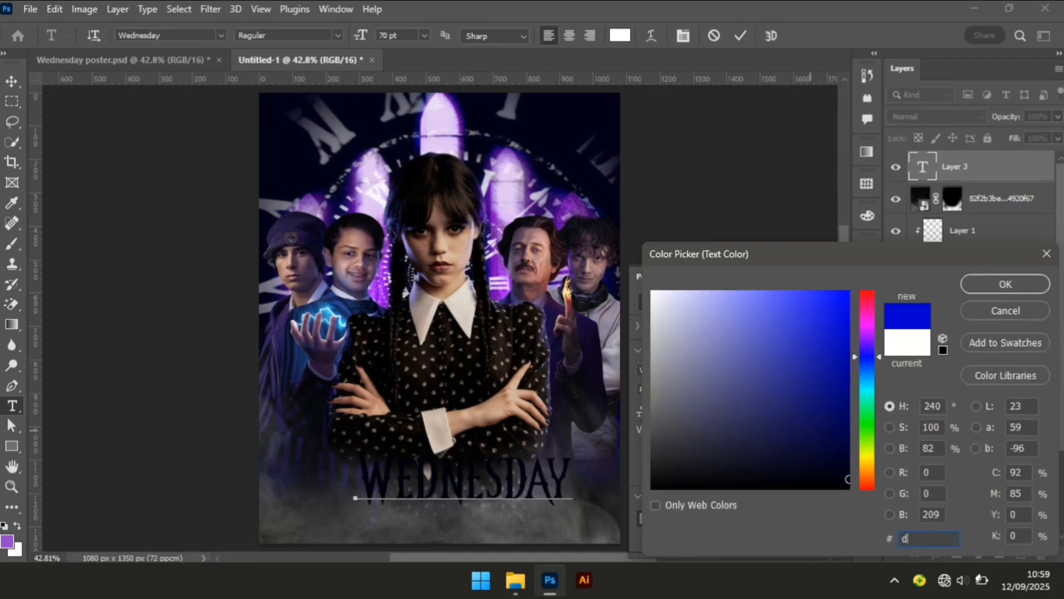
pyautogui.write('1d1')
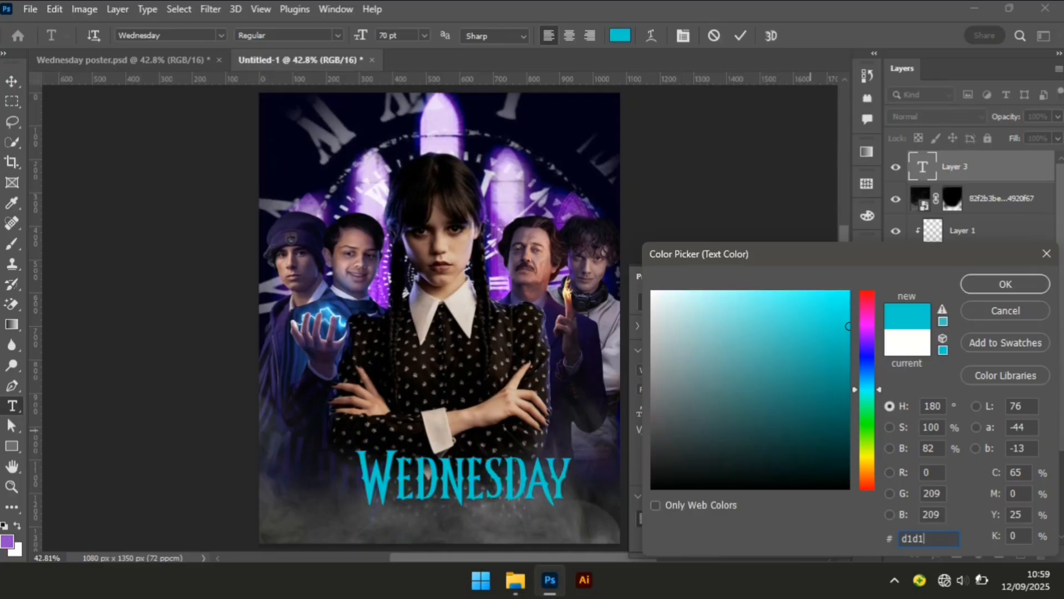
pyautogui.write('b')
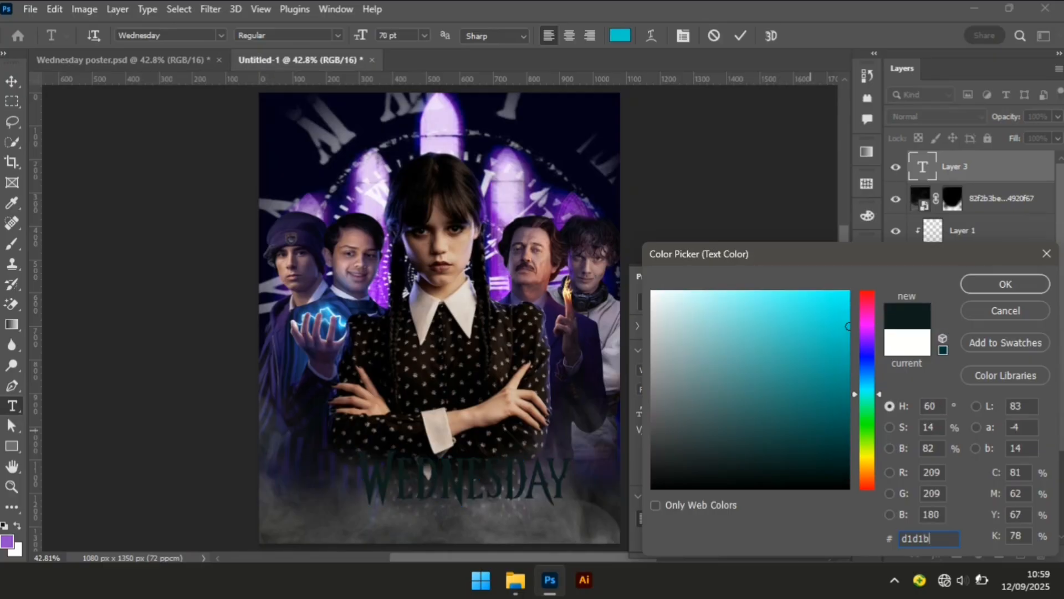
pyautogui.write('4')
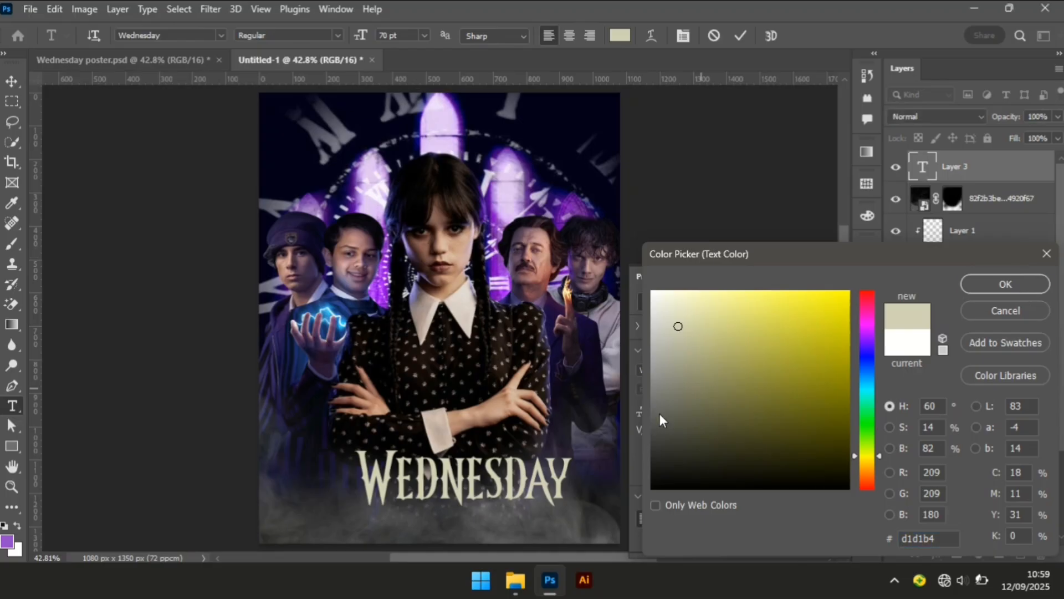
pyautogui.click(1023, 286)
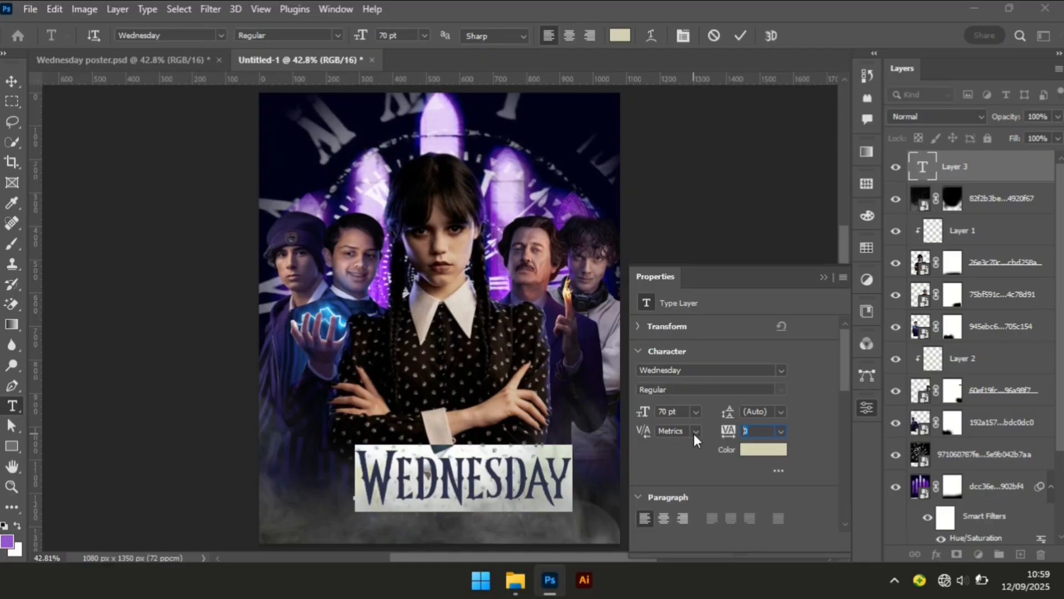
pyautogui.write('-10')
pyautogui.press('Return')
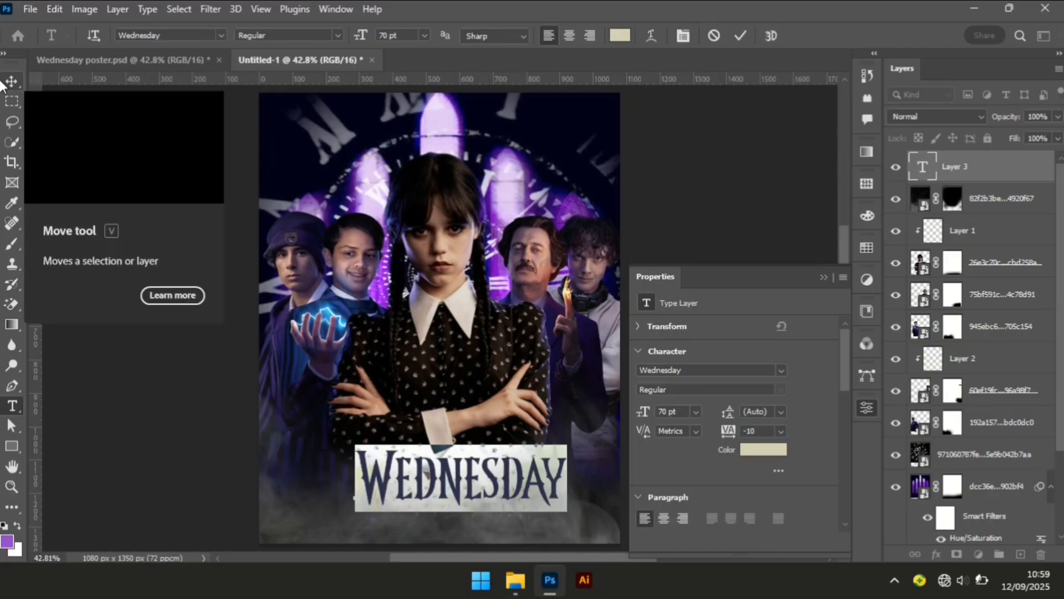
# Scale the Wednesday title up proportionally to about 85.47 pt
pyautogui.click(8, 84)
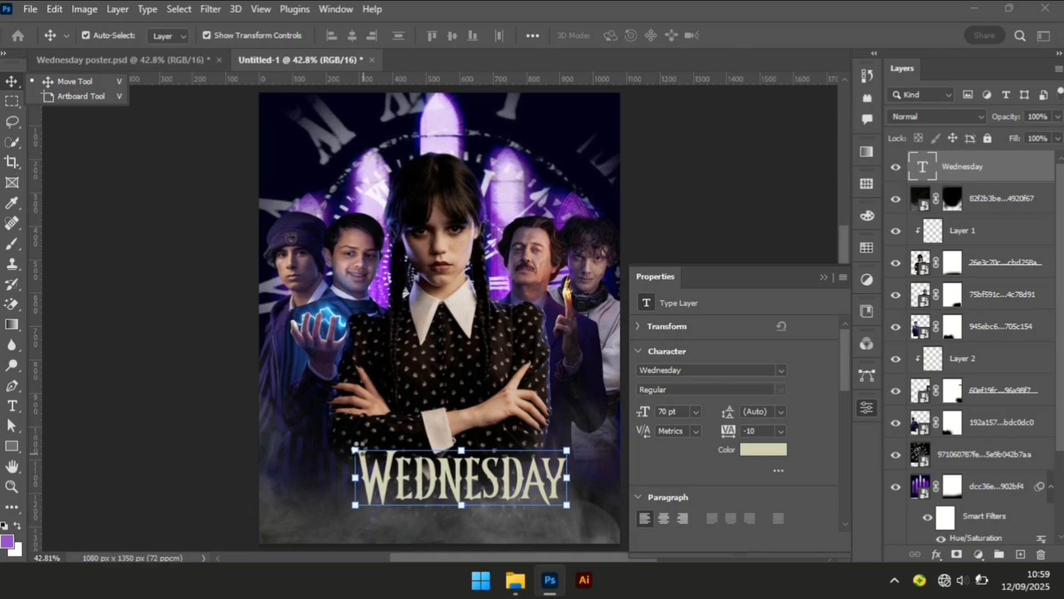
pyautogui.click(84, 81)
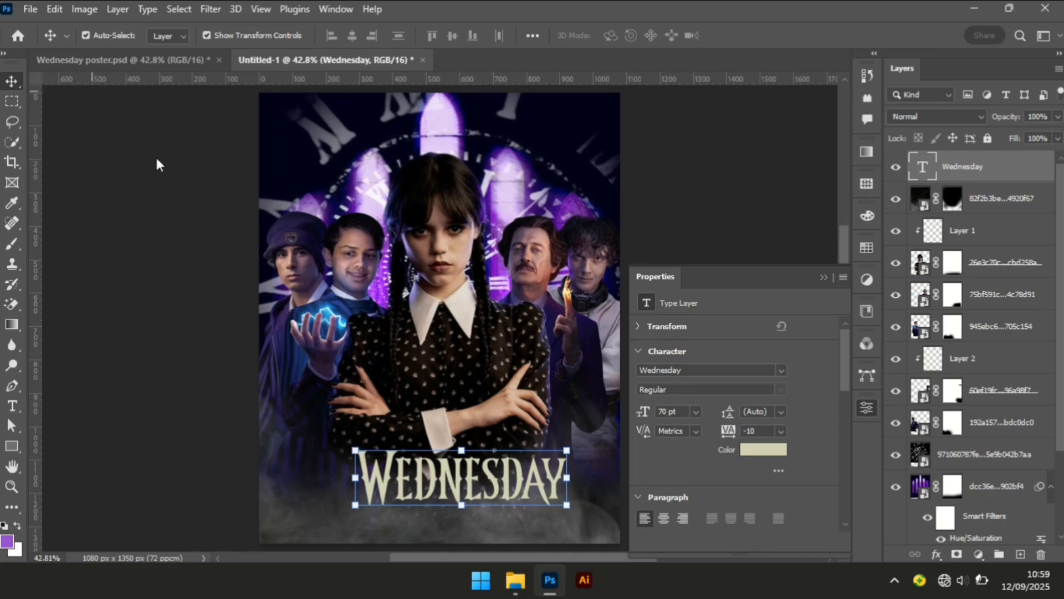
pyautogui.moveTo(353, 448); pyautogui.dragTo(316, 415)
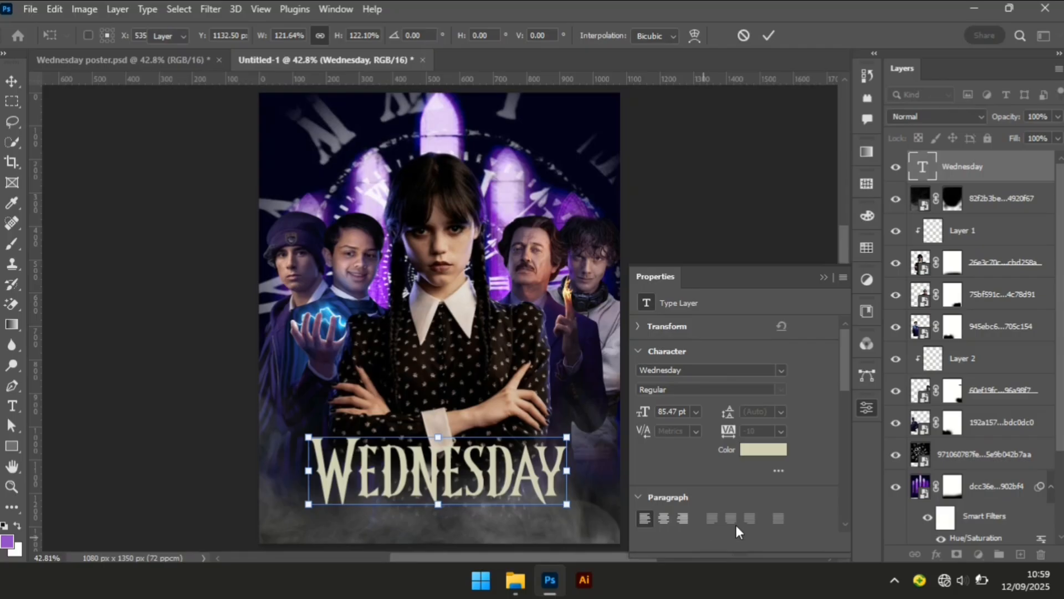
pyautogui.press('Return')
# Centre the Wednesday title horizontally on the Background layer
pyautogui.scroll(-2, 975, 344)
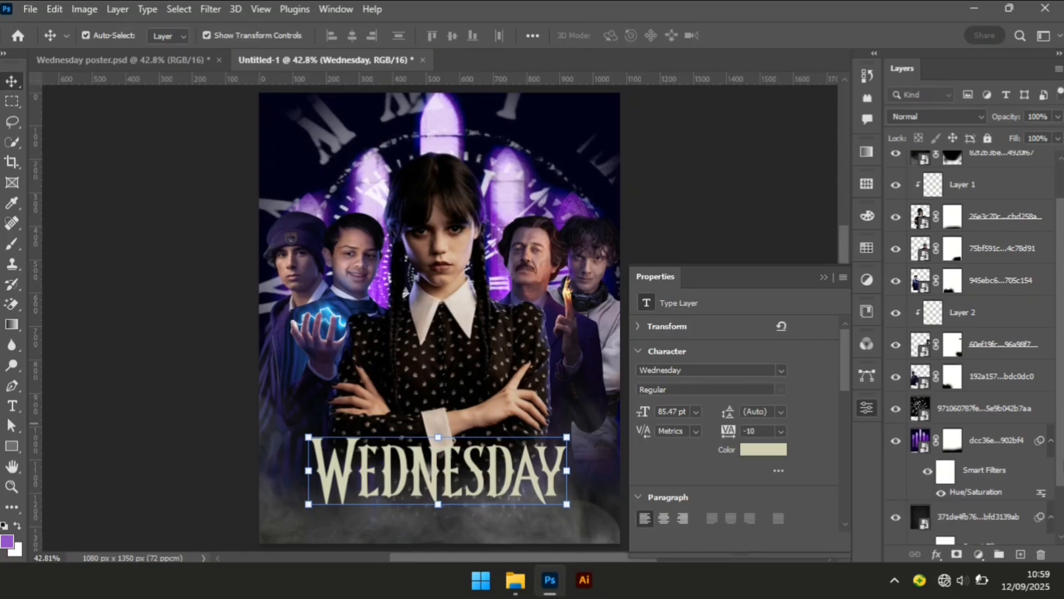
pyautogui.scroll(-1, 975, 344)
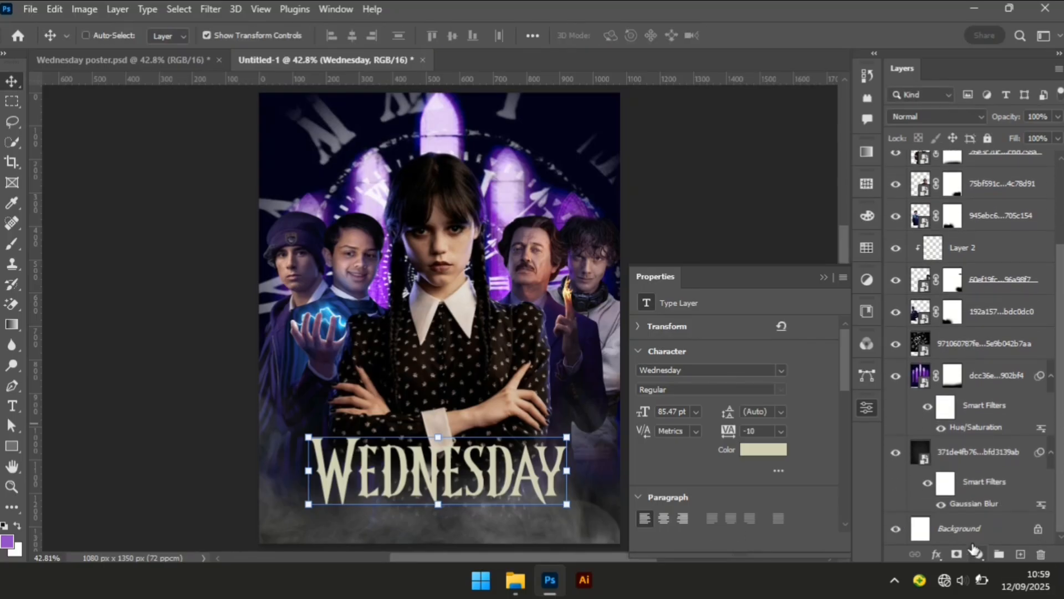
pyautogui.hotkey('ctrl', 'a')
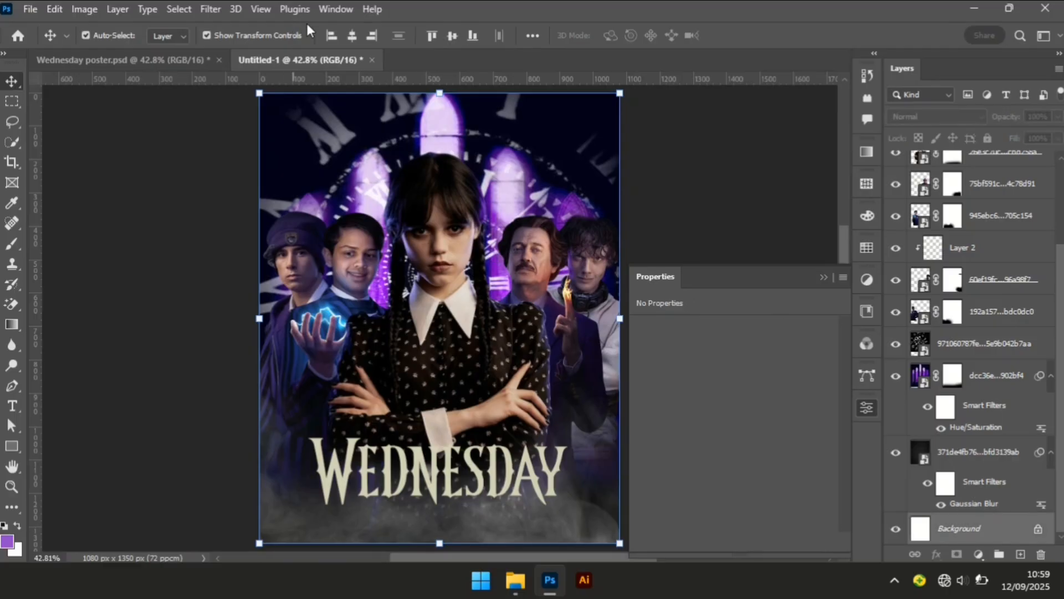
pyautogui.click(357, 38)
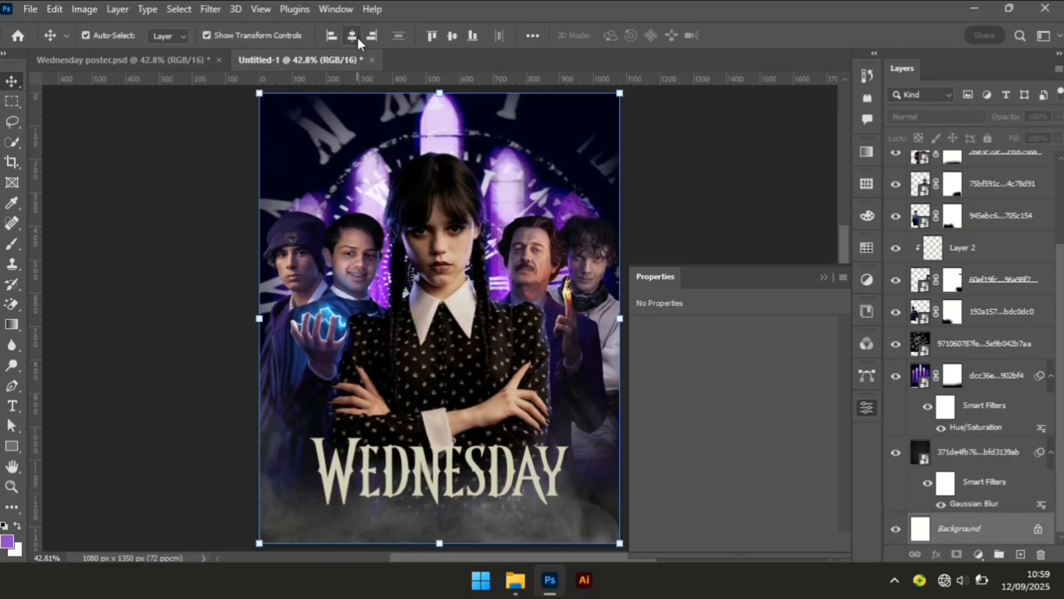
pyautogui.click(750, 226)
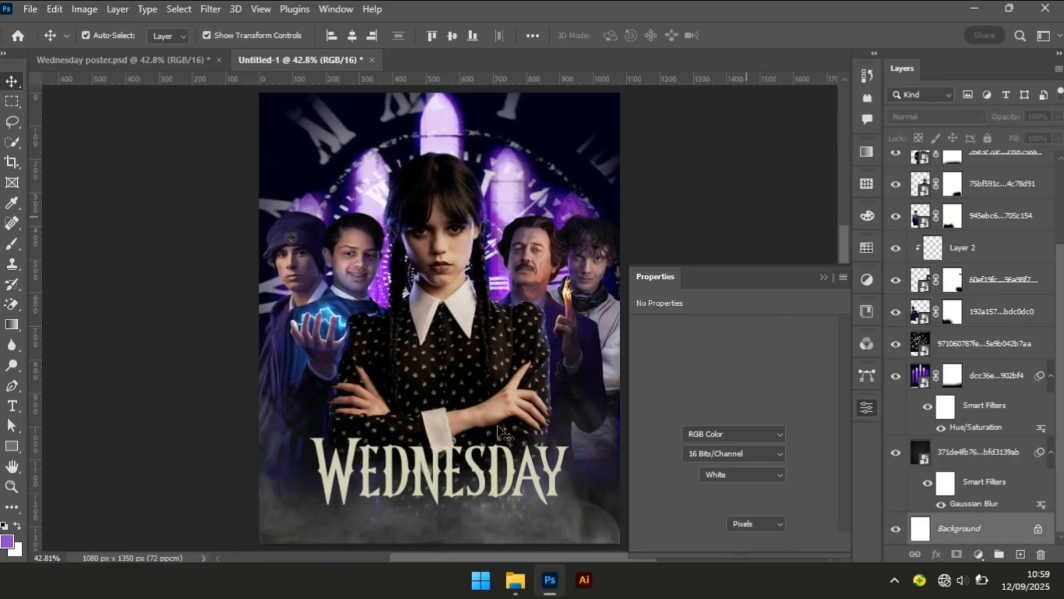
# Move the Wednesday title slightly lower into the smoke and realign it to the Background layer's horizontal centre
pyautogui.click(437, 480)
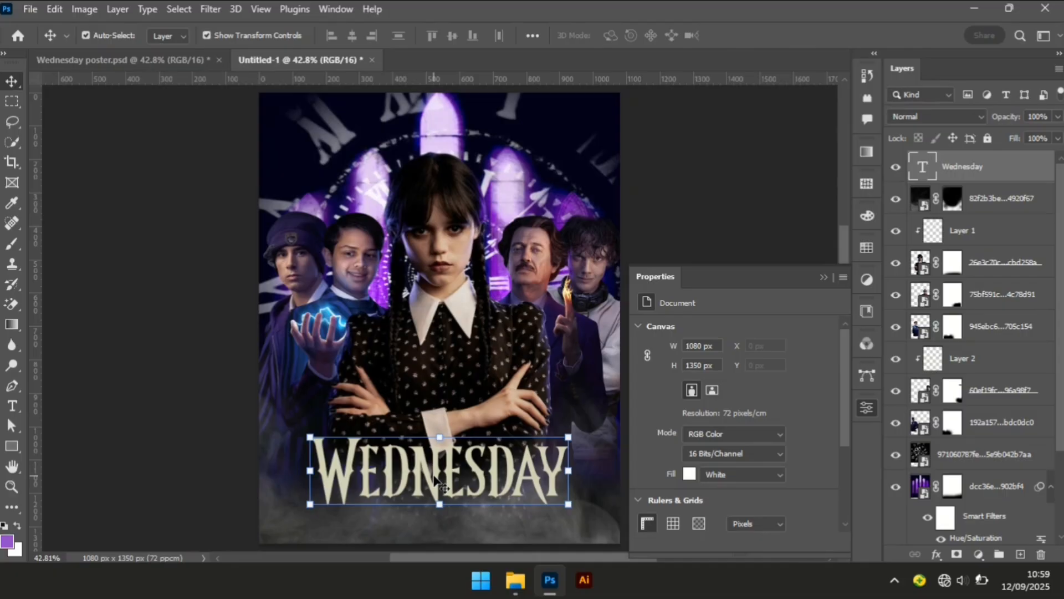
pyautogui.moveTo(435, 478); pyautogui.dragTo(436, 488)
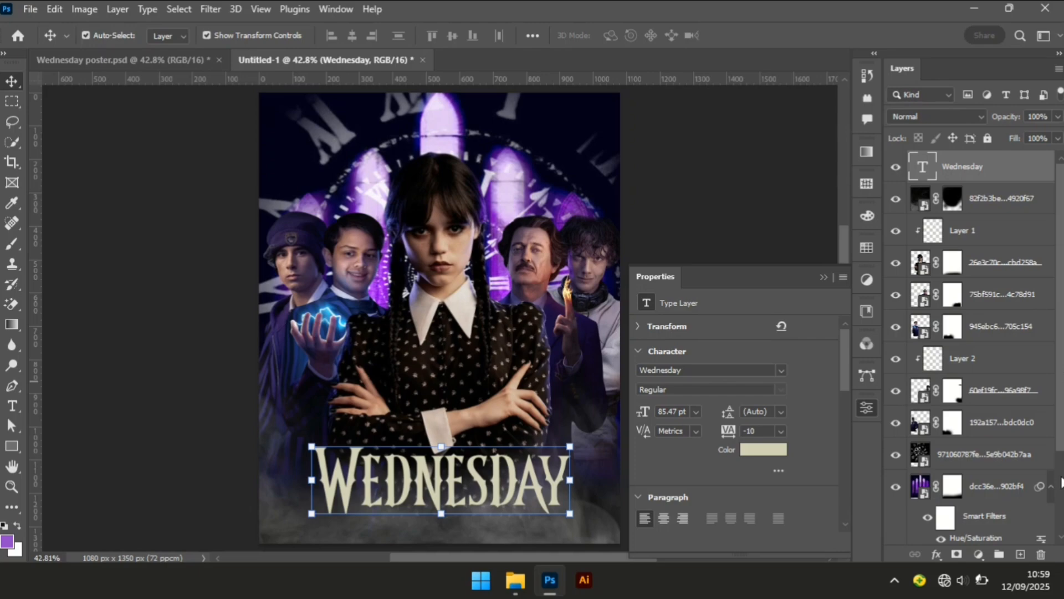
pyautogui.moveTo(1061, 481); pyautogui.dragTo(1061, 503)
pyautogui.click(961, 529)
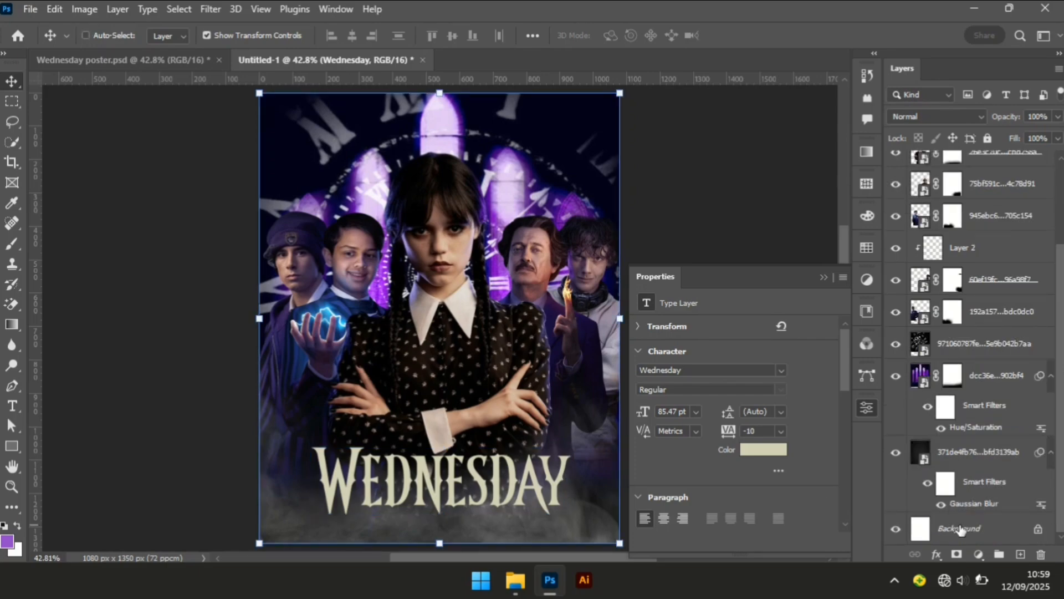
pyautogui.click(357, 34)
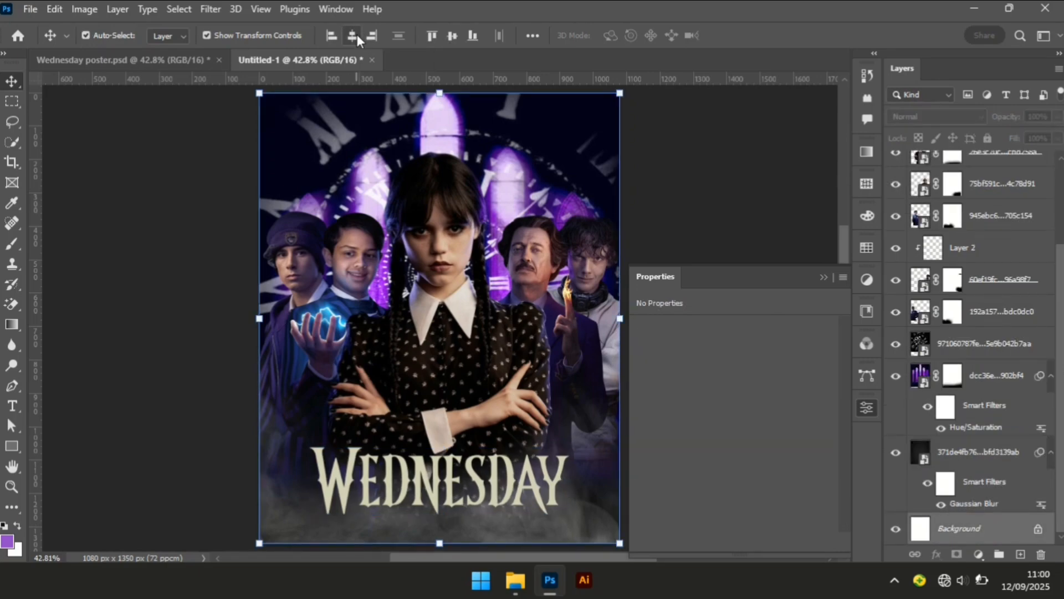
pyautogui.click(745, 195)
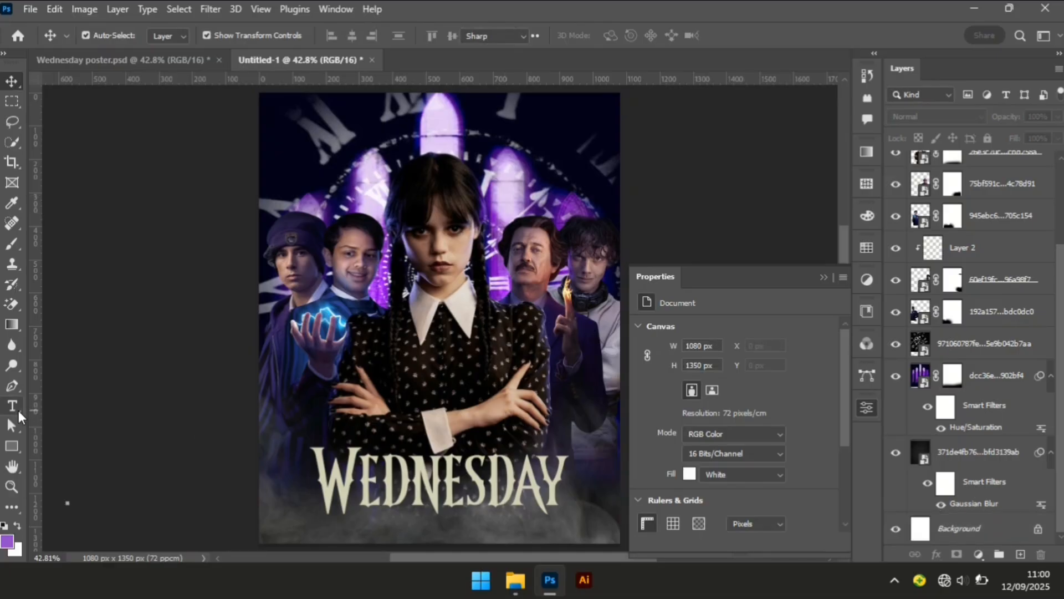
# Add a text line reading "A NETFLIX" above the Wednesday title, across the main character's folded arms
pyautogui.moveTo(19, 413); pyautogui.dragTo(63, 411)
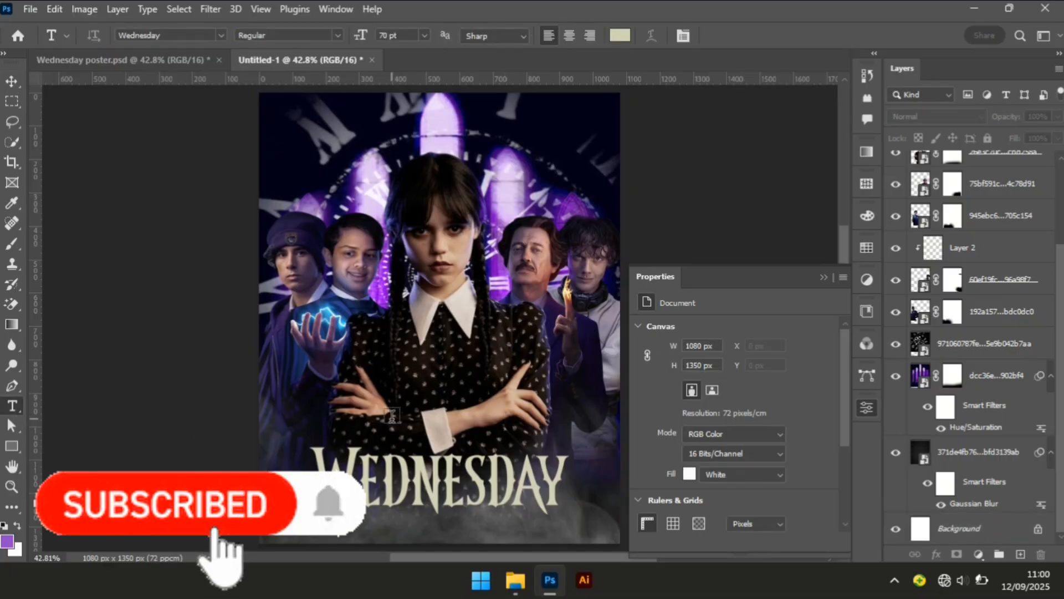
pyautogui.click(391, 416)
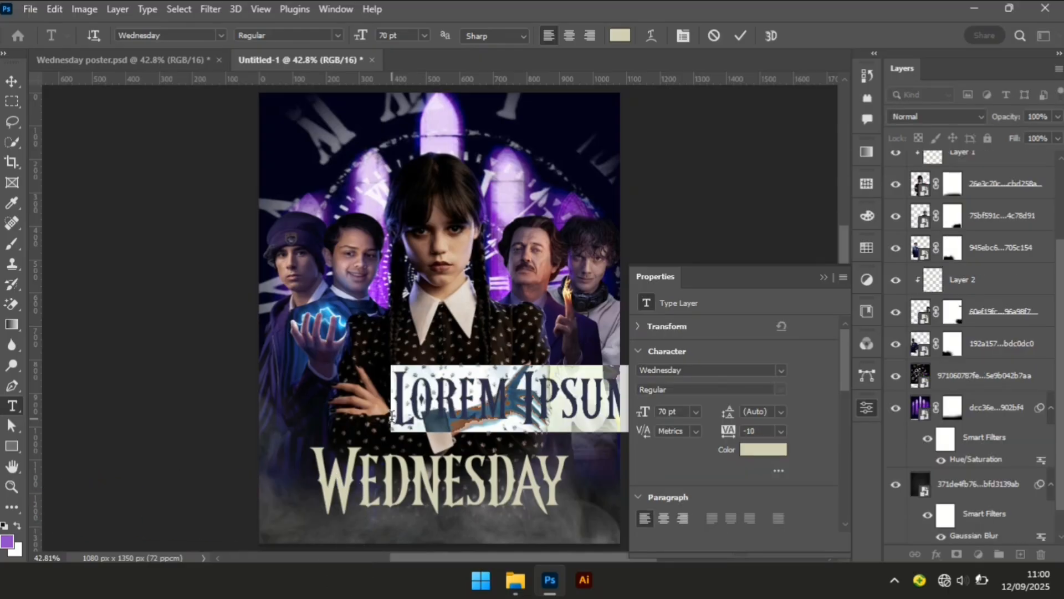
pyautogui.write('A NETF')
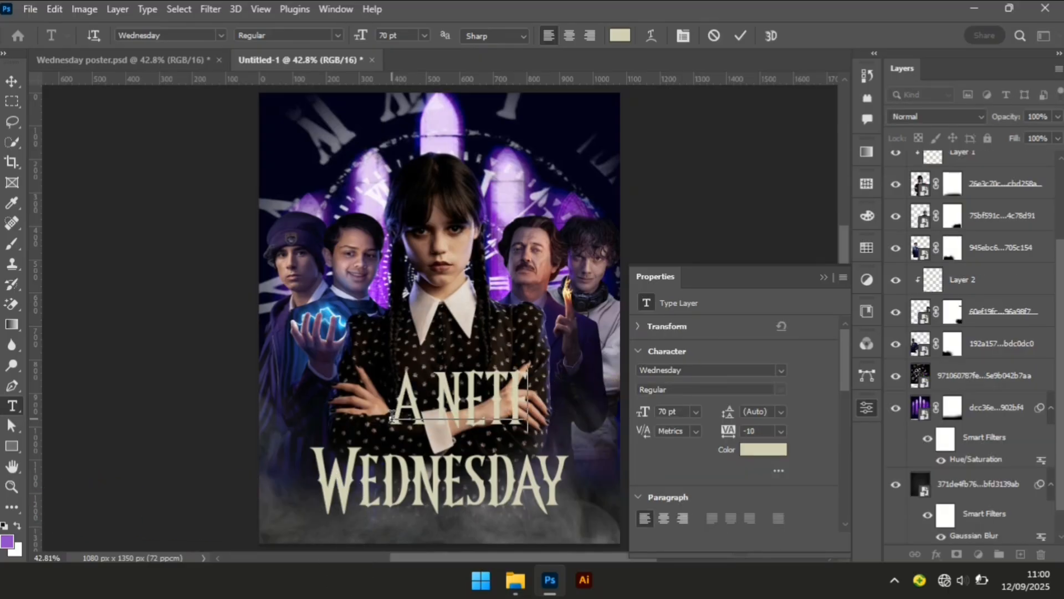
pyautogui.write('LIX')
# Change the font of the whole "A NETFLIX" text line to Poppins Light
pyautogui.hotkey('ctrl', 'a')
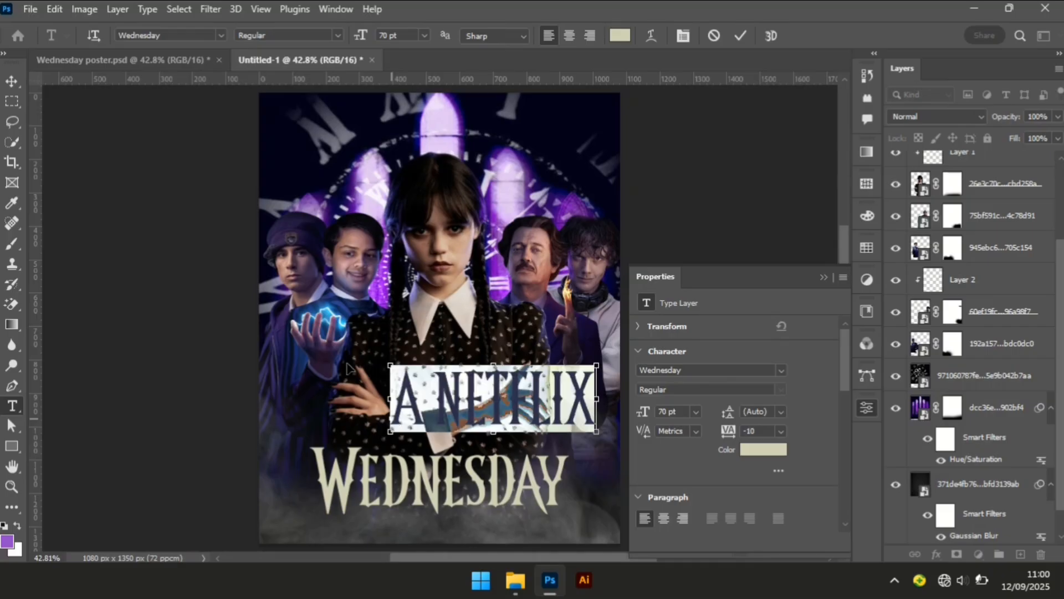
pyautogui.click(193, 36)
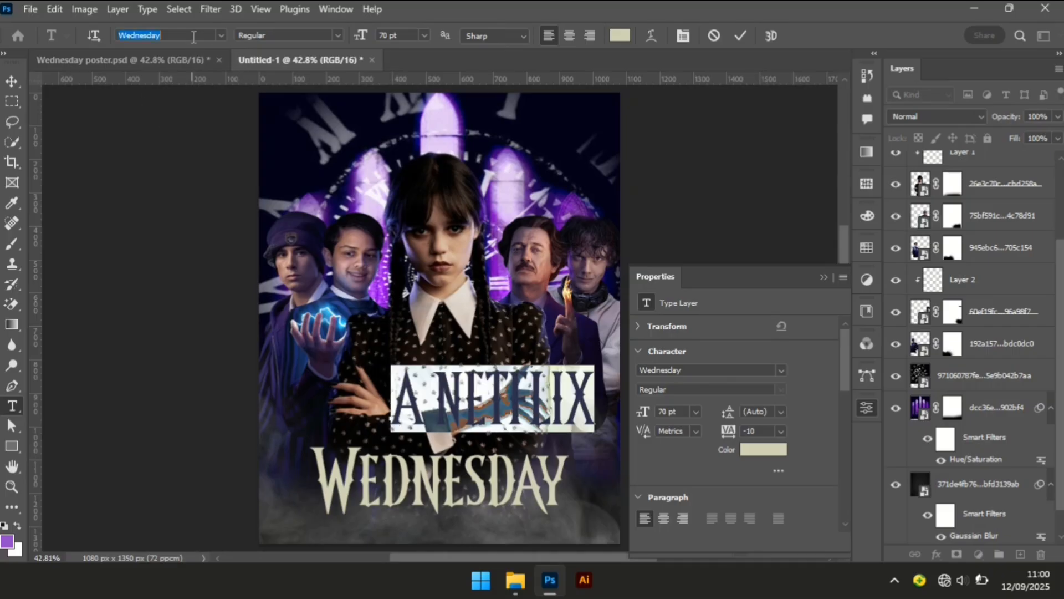
pyautogui.write('b')
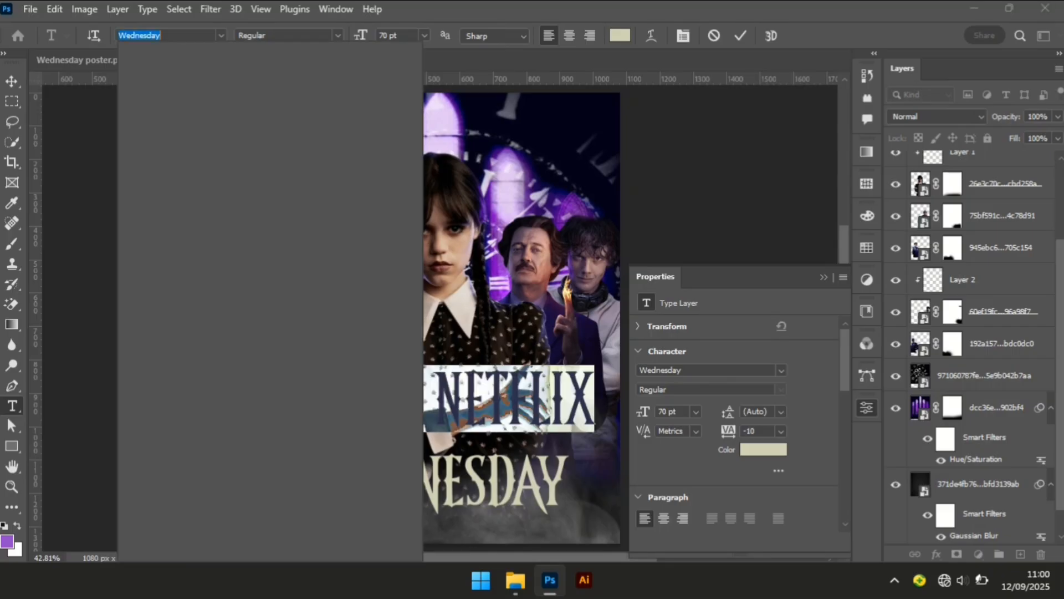
pyautogui.write('PPPINS')
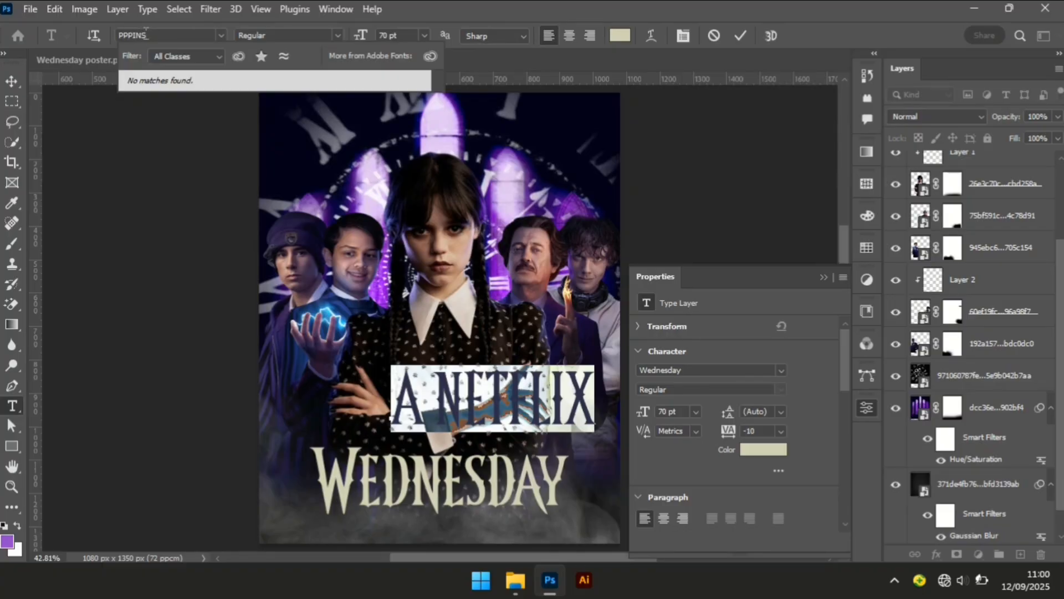
pyautogui.press('BackSpace')
pyautogui.press('BackSpace')
pyautogui.press('BackSpace')
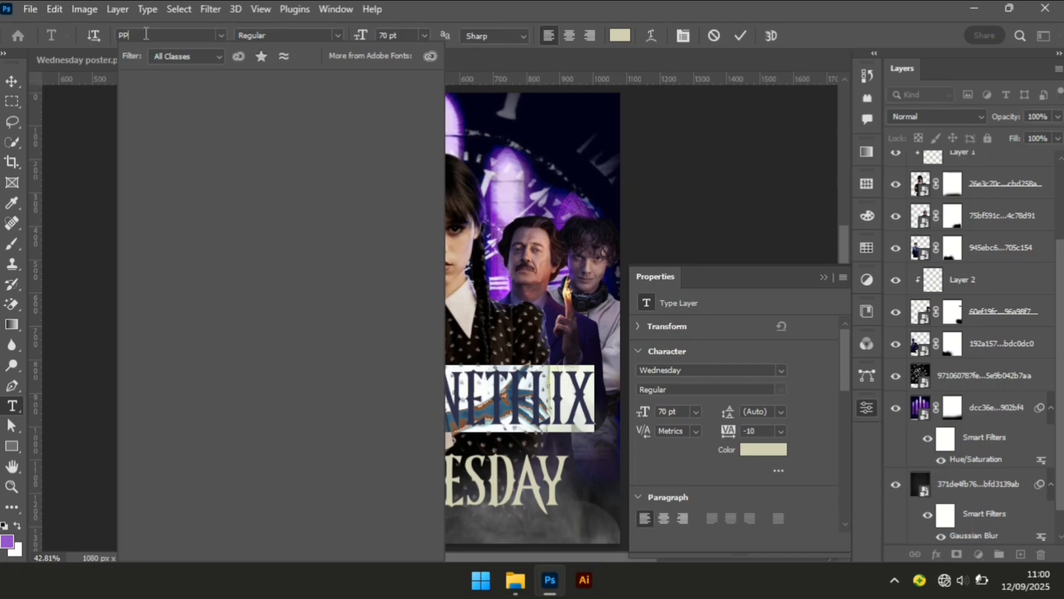
pyautogui.write('OPPINS')
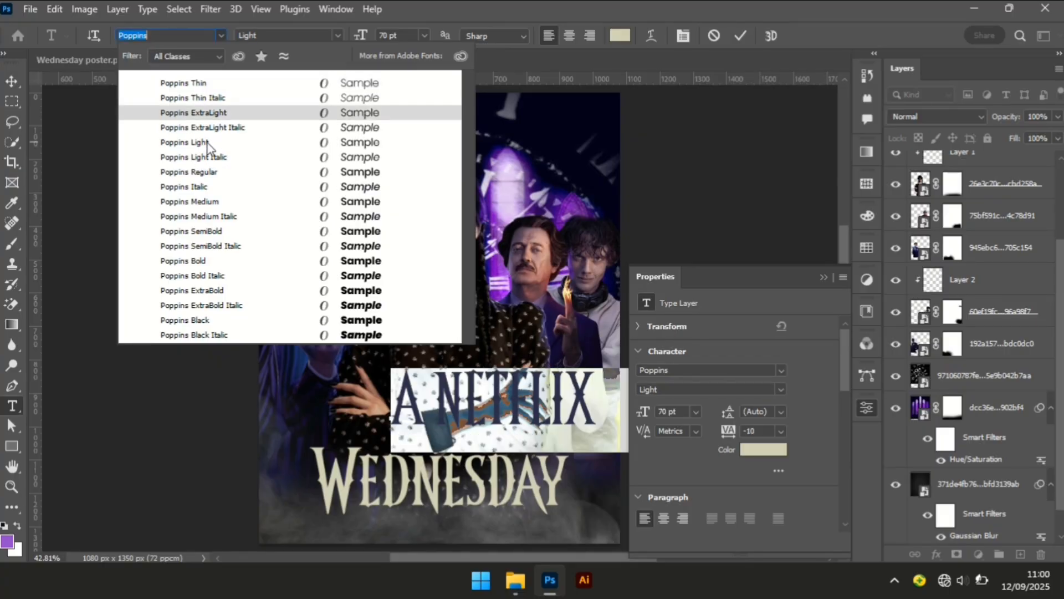
pyautogui.click(208, 146)
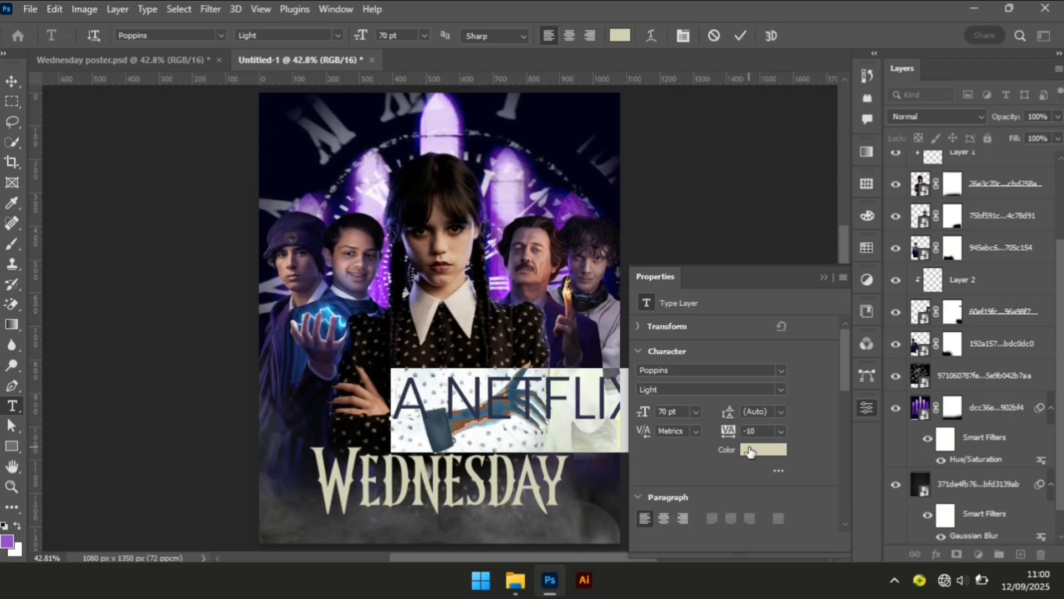
# Colour the "A NETFLIX" text white (#ffffff) and set its tracking to 200
pyautogui.click(749, 450)
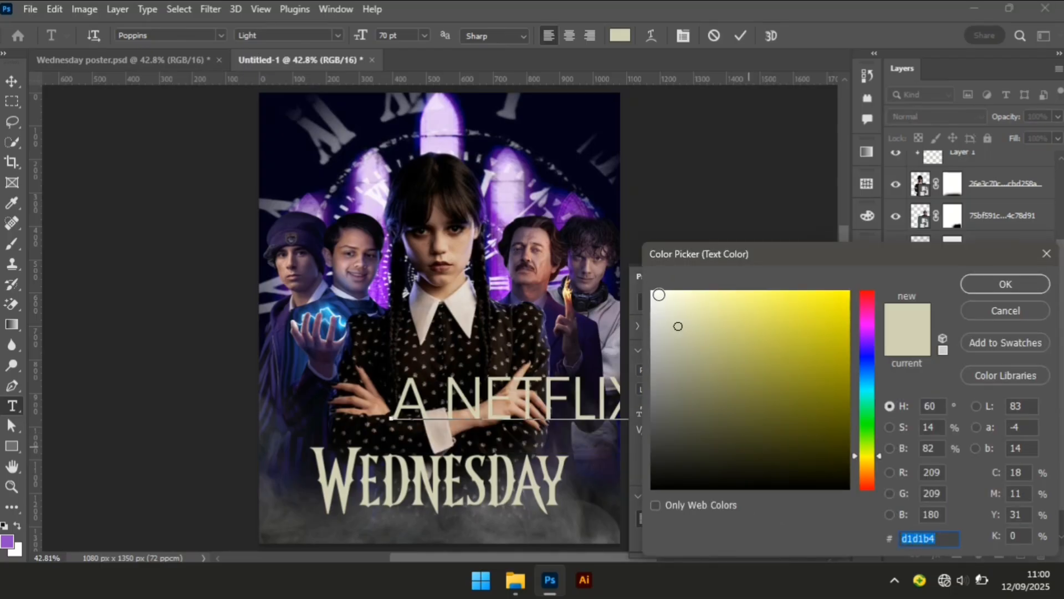
pyautogui.click(658, 295)
pyautogui.moveTo(607, 227); pyautogui.dragTo(611, 230)
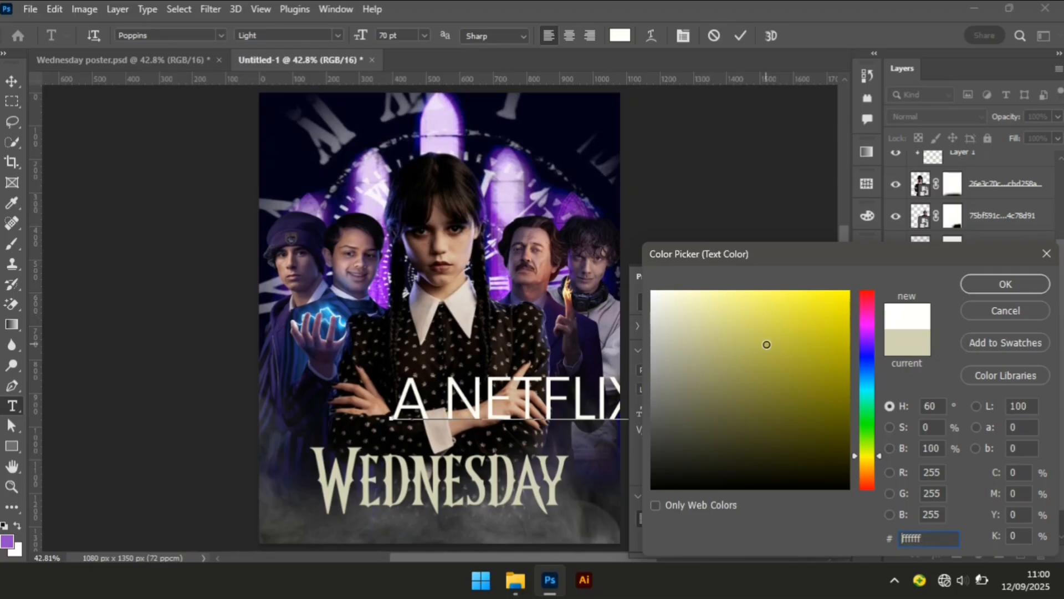
pyautogui.click(992, 285)
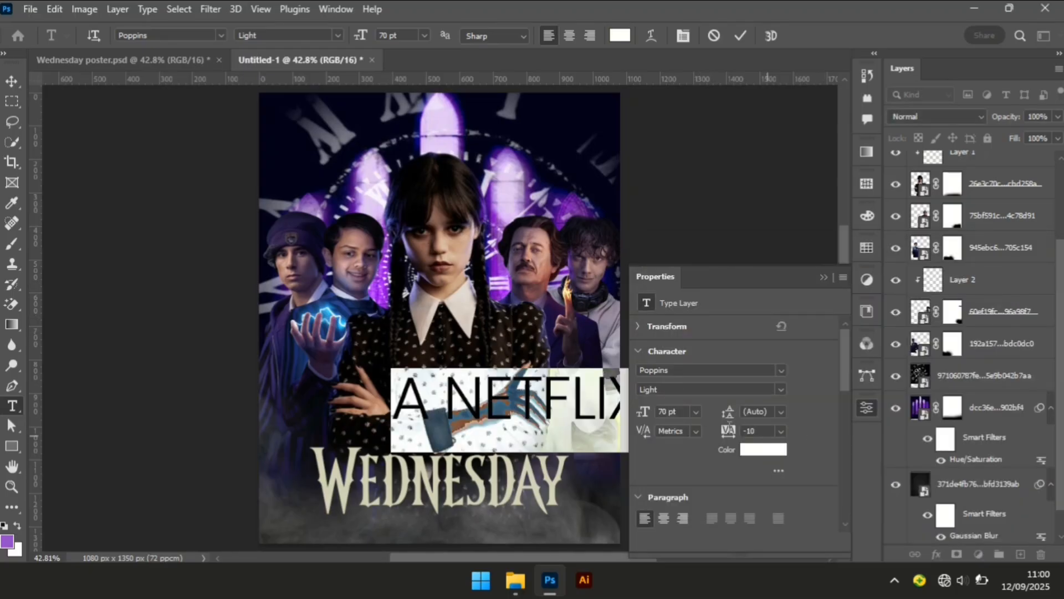
pyautogui.click(721, 429)
pyautogui.write('200')
pyautogui.press('Return')
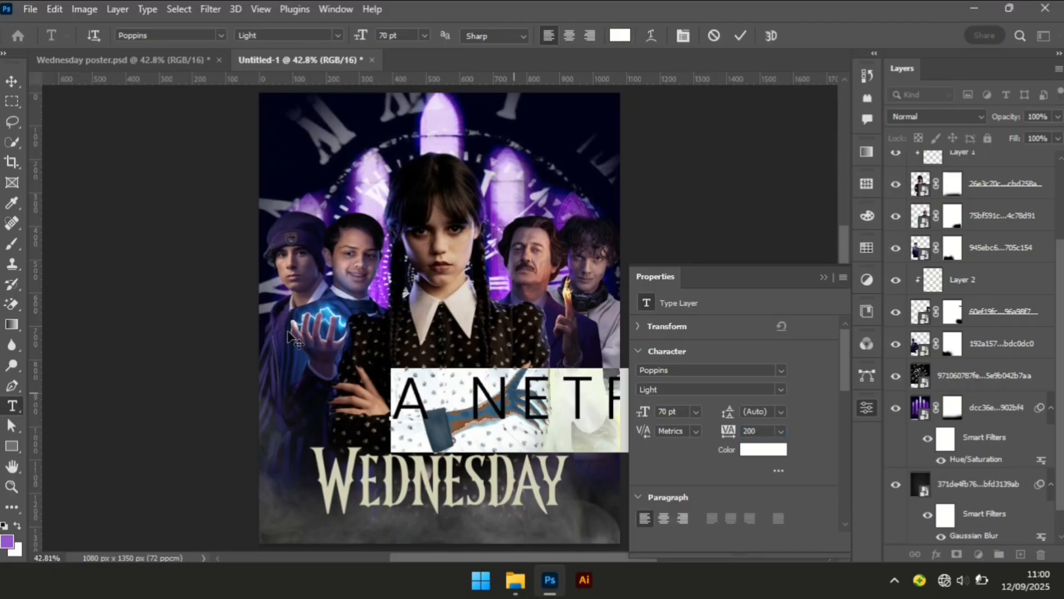
# Shift the "A NETFLIX" line toward the poster's left side and scale it down proportionally to about 31.13 pt
pyautogui.click(18, 79)
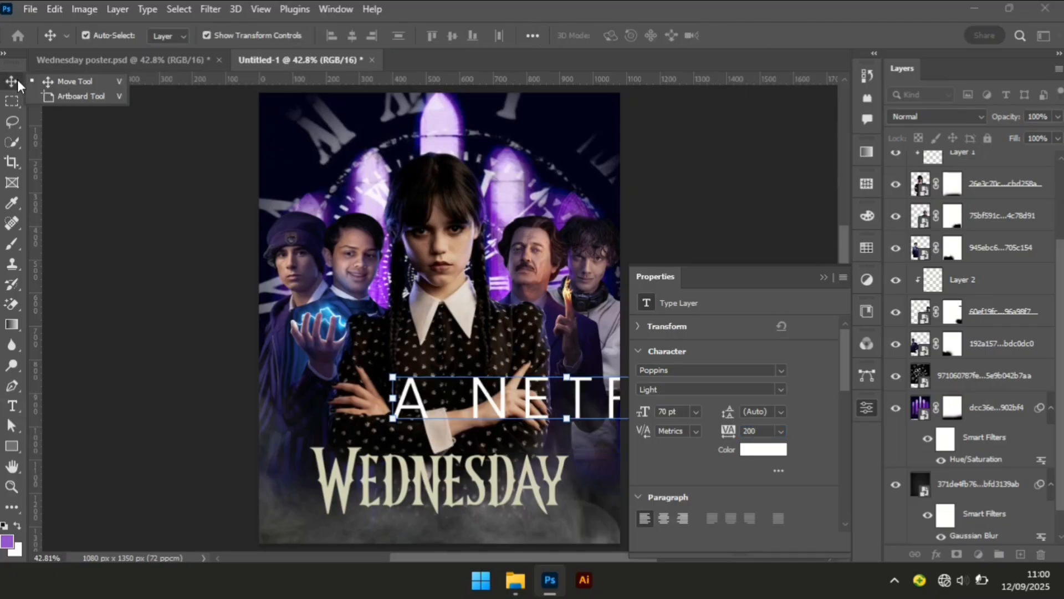
pyautogui.click(83, 83)
pyautogui.moveTo(417, 404); pyautogui.dragTo(215, 382)
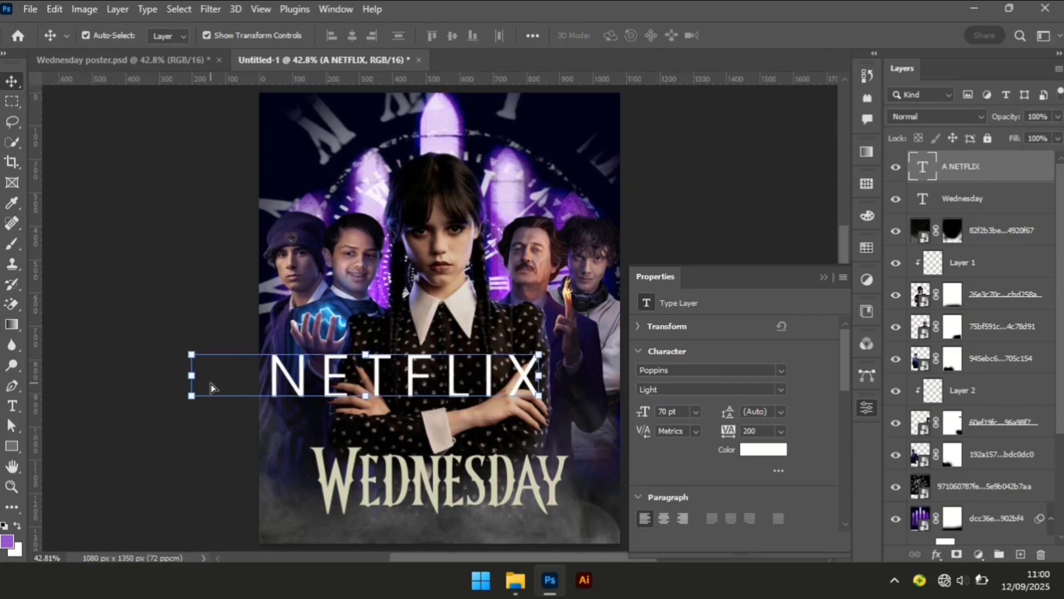
pyautogui.click(366, 354)
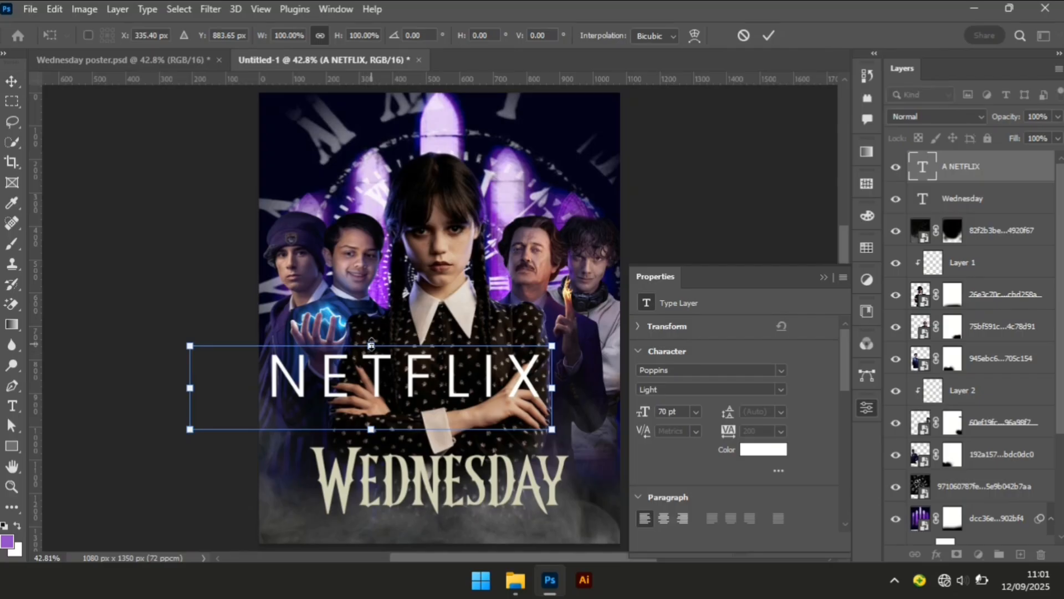
pyautogui.moveTo(371, 344); pyautogui.dragTo(381, 390)
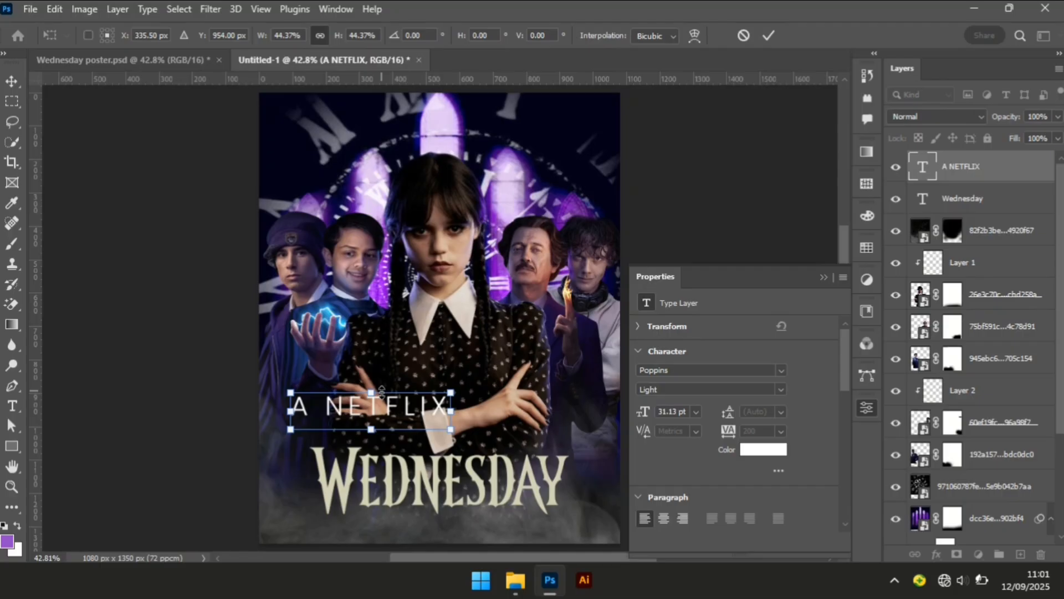
pyautogui.press('Return')
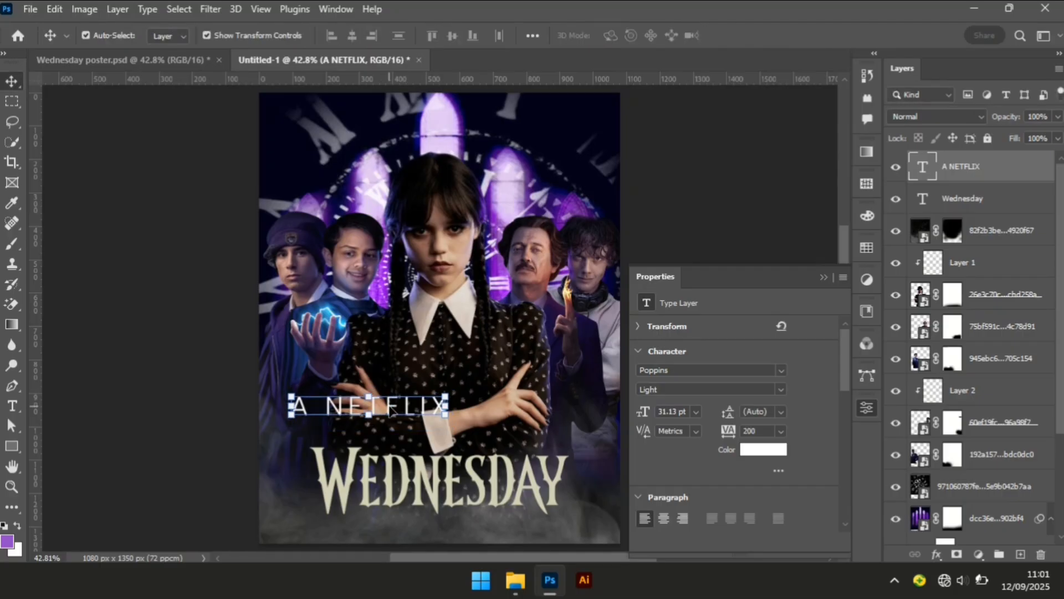
# Extend the text line above the title to read "A NETFLIX SERIES"
pyautogui.doubleClick(390, 410)
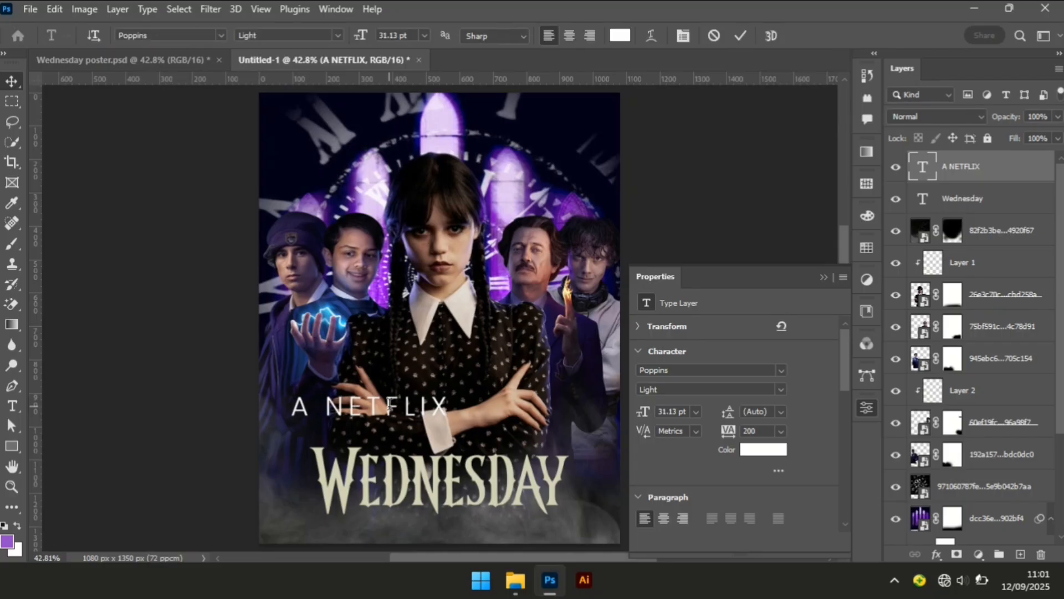
pyautogui.press('Right')
pyautogui.write('SE')
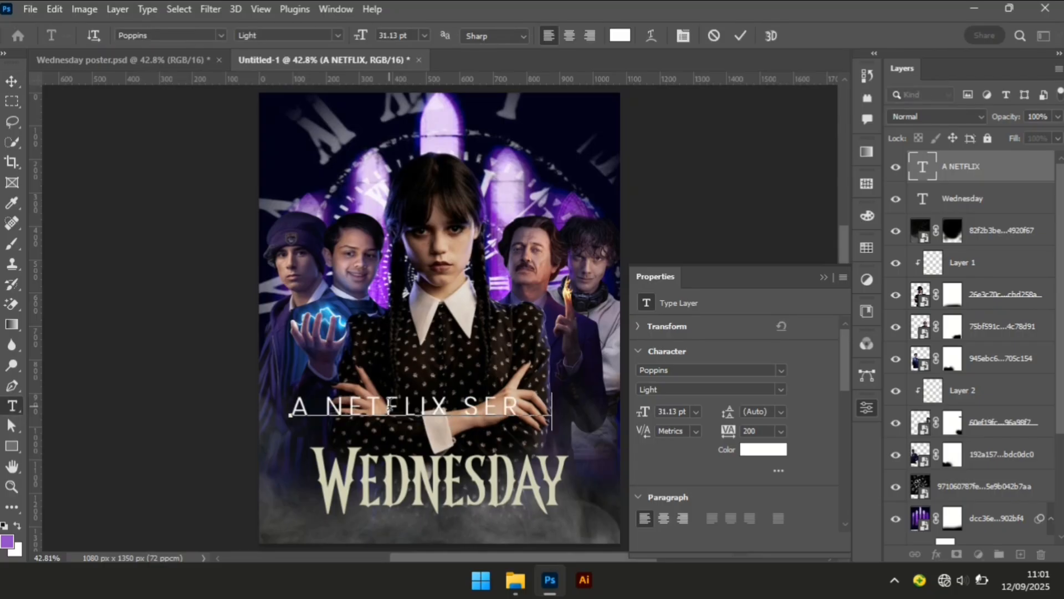
pyautogui.write('IES')
pyautogui.click(11, 82)
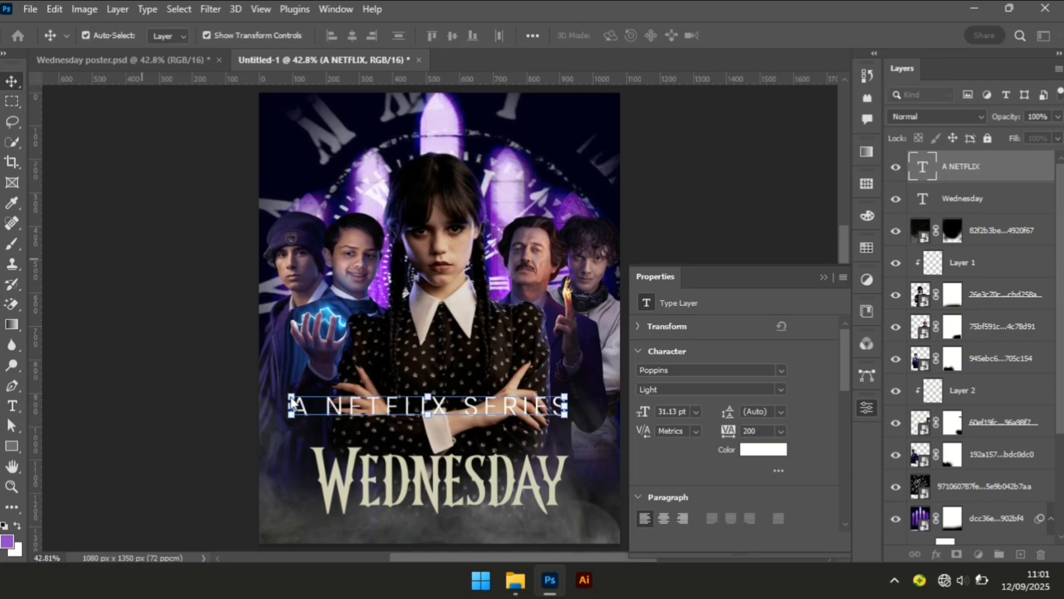
# Scale the "A NETFLIX SERIES" line down to about 19.46 pt and place it directly above the Wednesday title
pyautogui.hotkey('ctrl', 't')
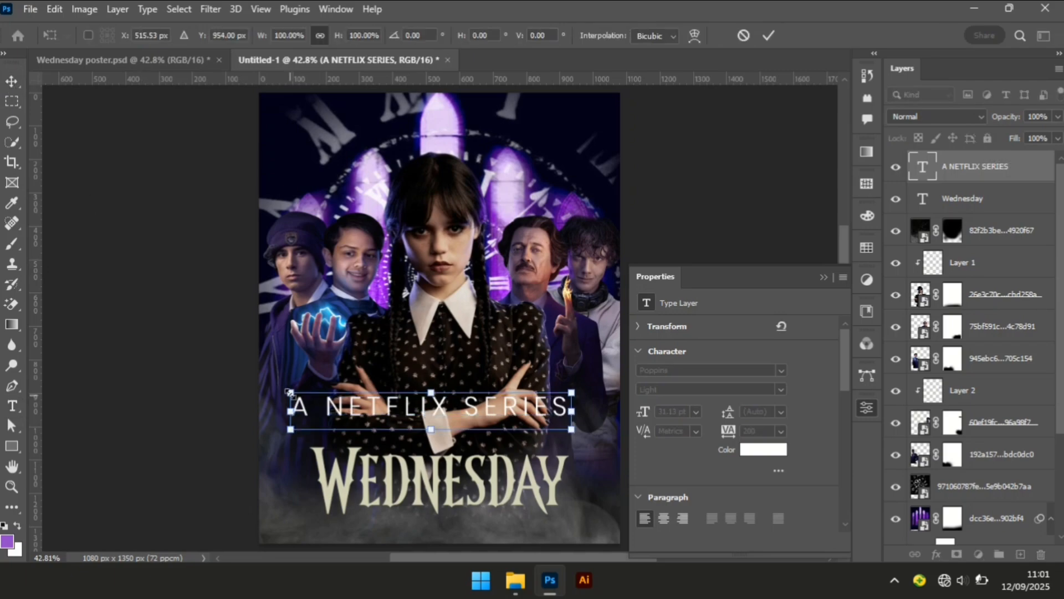
pyautogui.moveTo(290, 393); pyautogui.dragTo(392, 443)
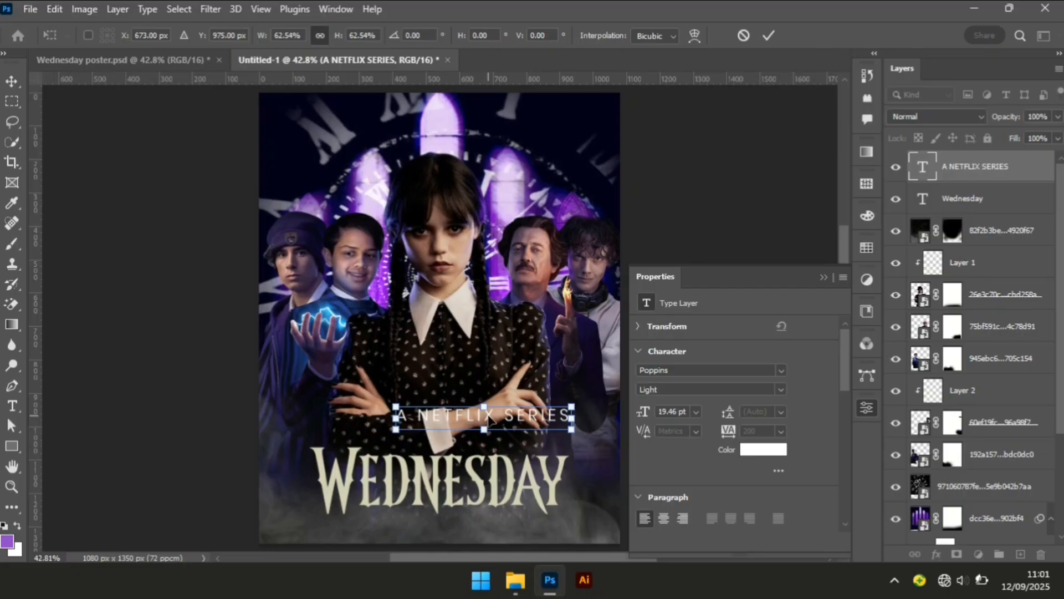
pyautogui.moveTo(489, 420); pyautogui.dragTo(468, 448)
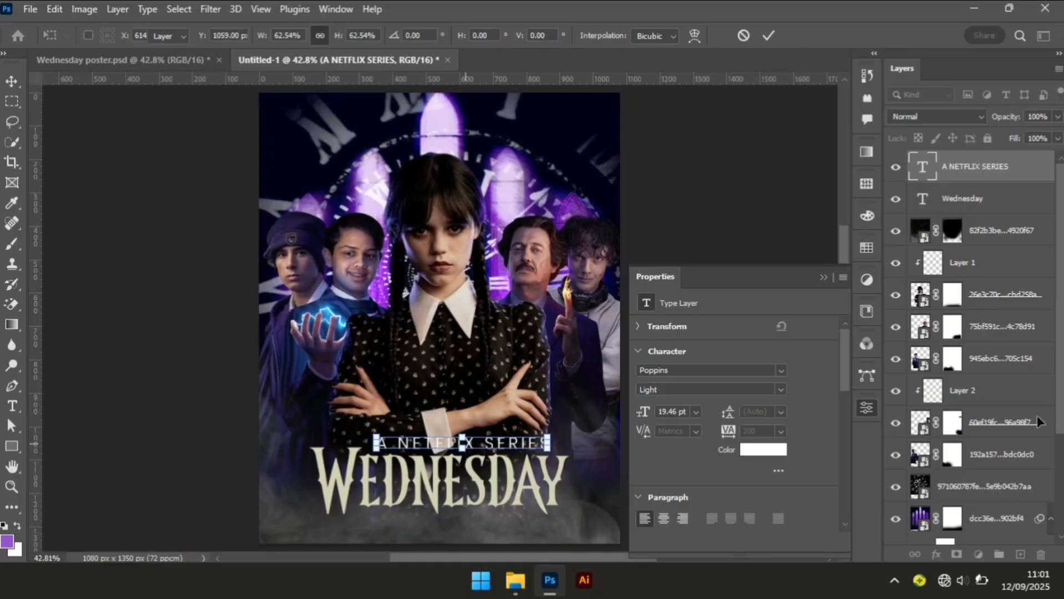
pyautogui.press('Return')
# Centre the "A NETFLIX SERIES" line horizontally on the Background layer
pyautogui.scroll(-5, 1054, 355)
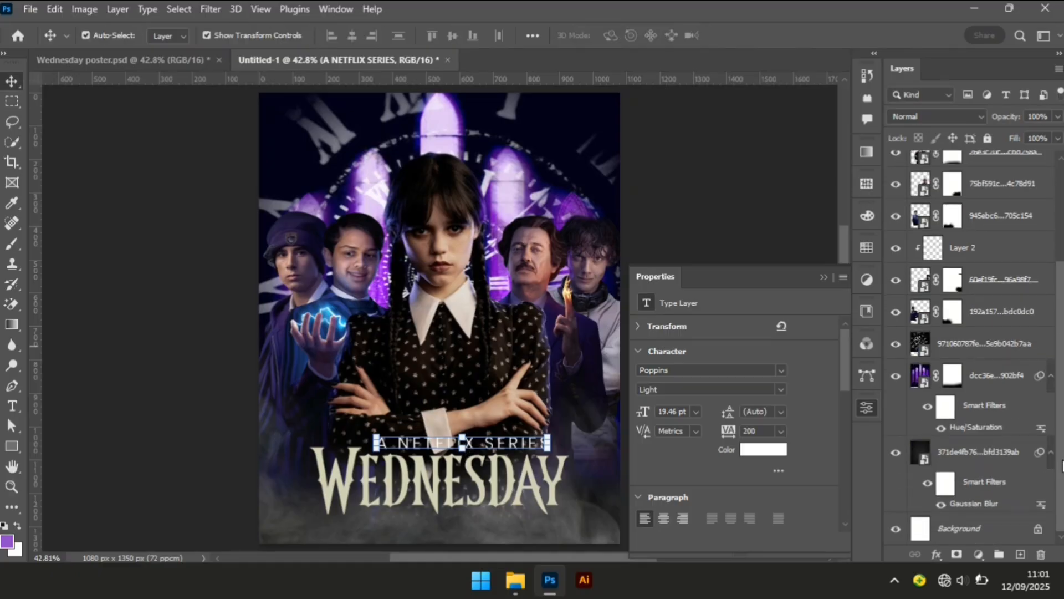
pyautogui.click(960, 531)
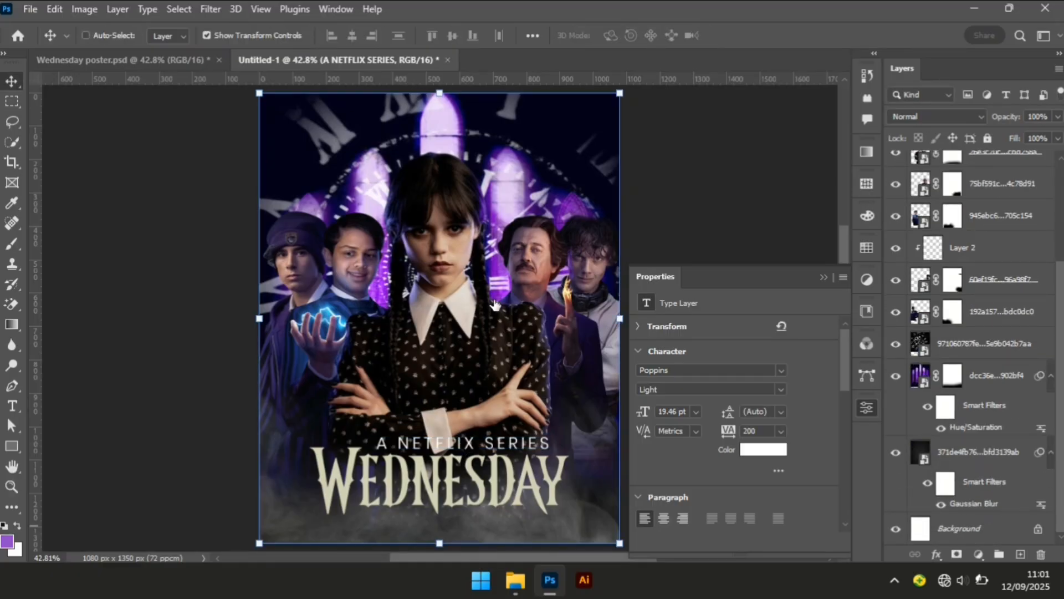
pyautogui.click(353, 38)
pyautogui.click(731, 184)
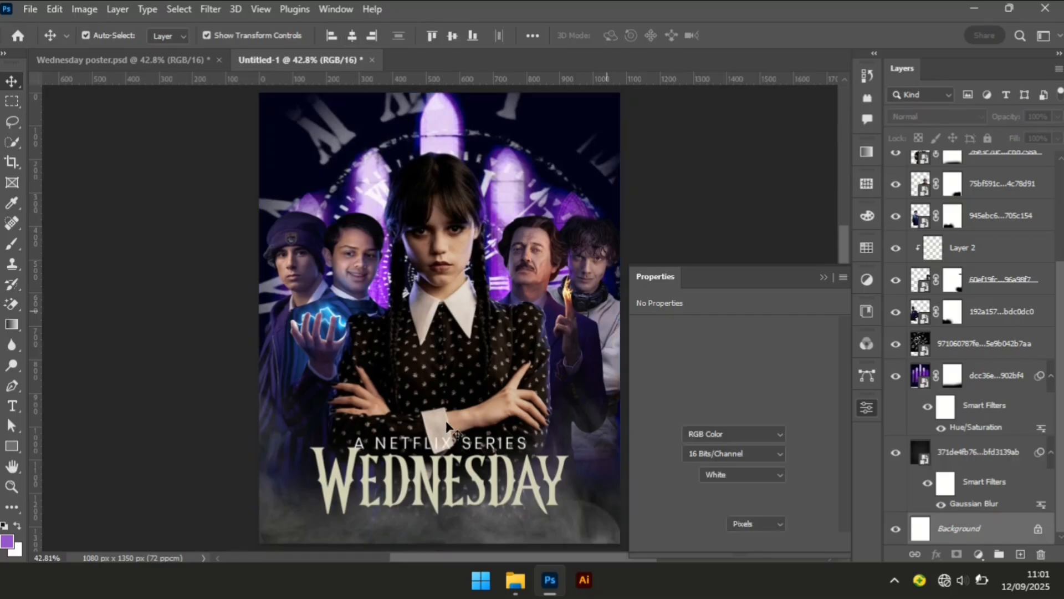
# Scale the "A NETFLIX SERIES" line down slightly to about 18.34 pt
pyautogui.keyDown('ctrl'); pyautogui.click(388, 446); pyautogui.keyUp('ctrl')
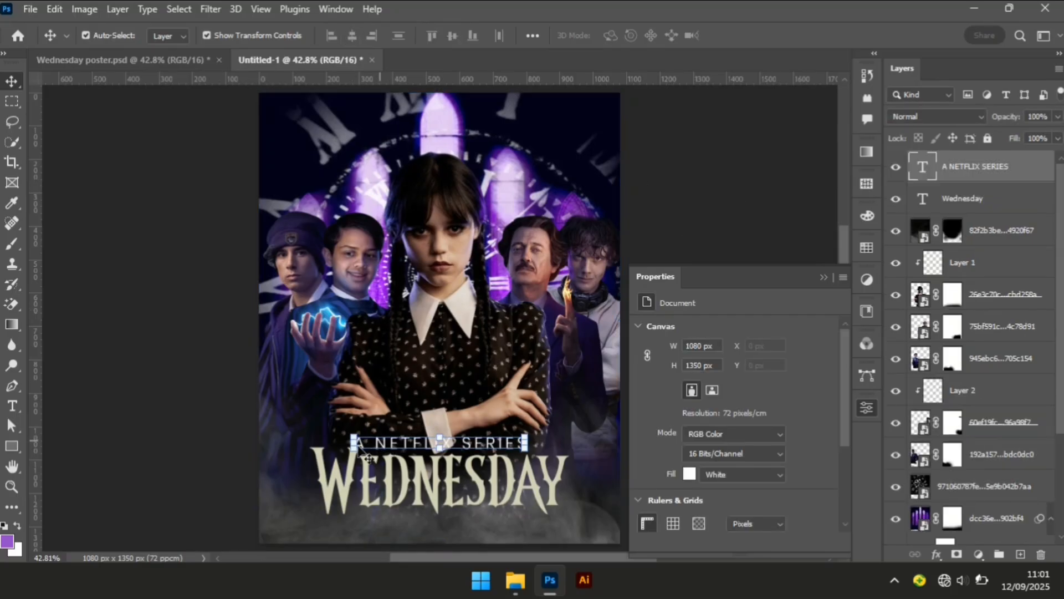
pyautogui.click(354, 440)
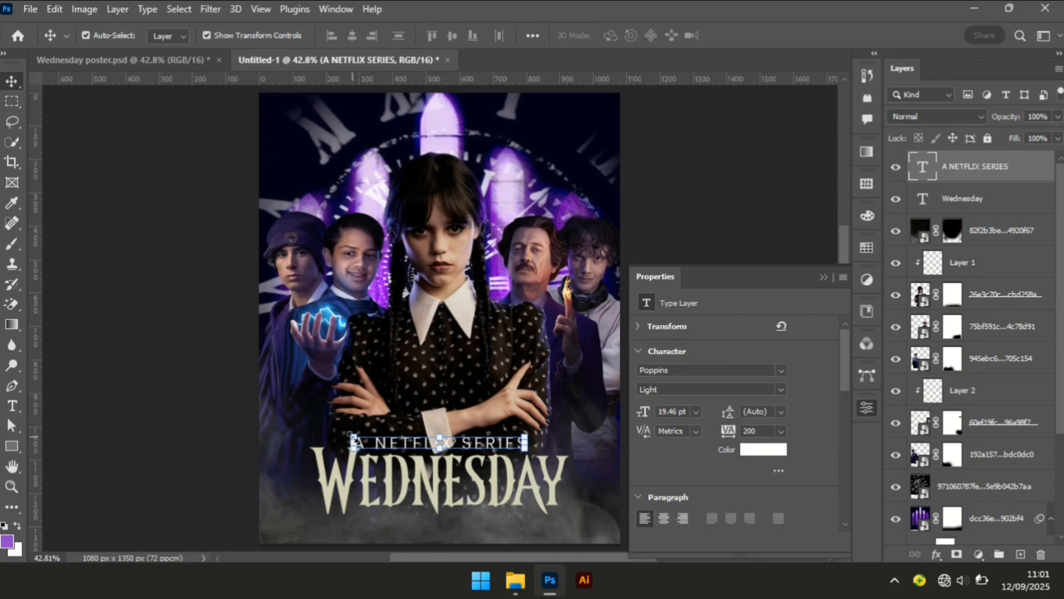
pyautogui.click(353, 438)
pyautogui.moveTo(353, 438); pyautogui.dragTo(363, 439)
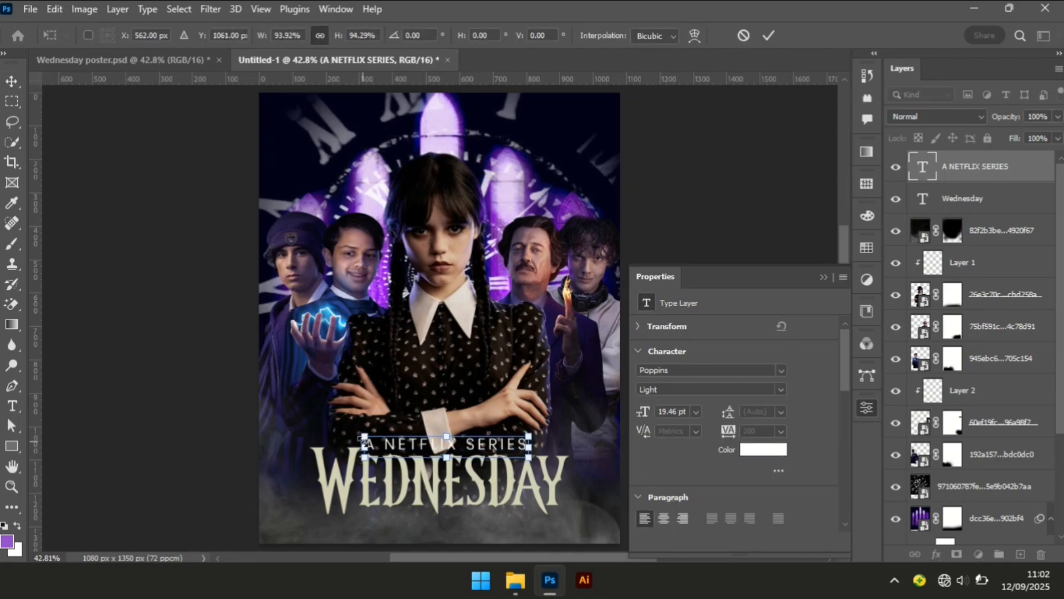
pyautogui.press('Return')
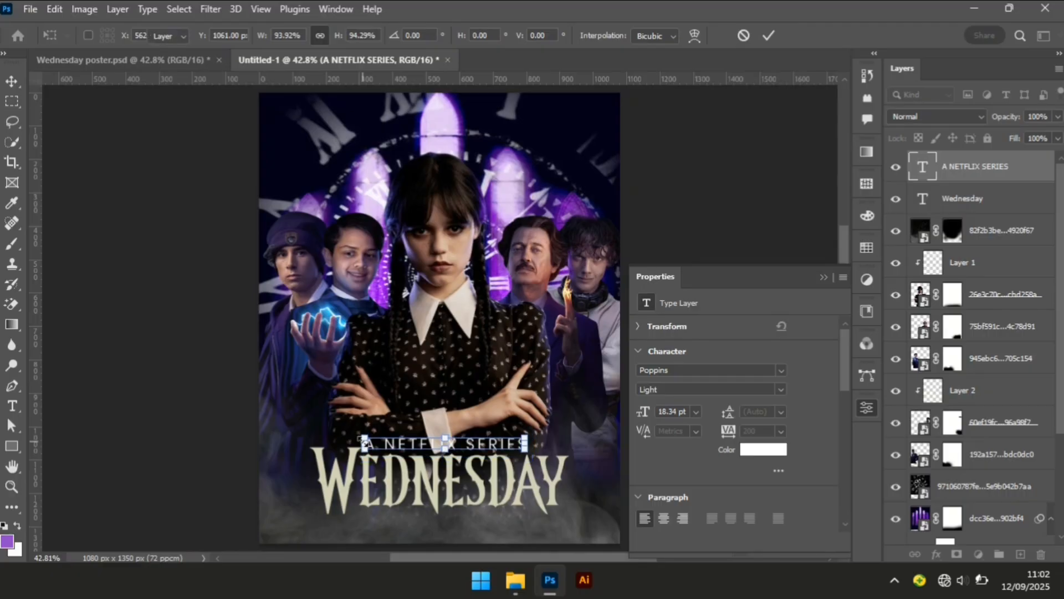
# Align the "A NETFLIX SERIES" line and the Wednesday title together to the Background layer's horizontal centre
pyautogui.keyDown('ctrl'); pyautogui.click(981, 200); pyautogui.keyUp('ctrl')
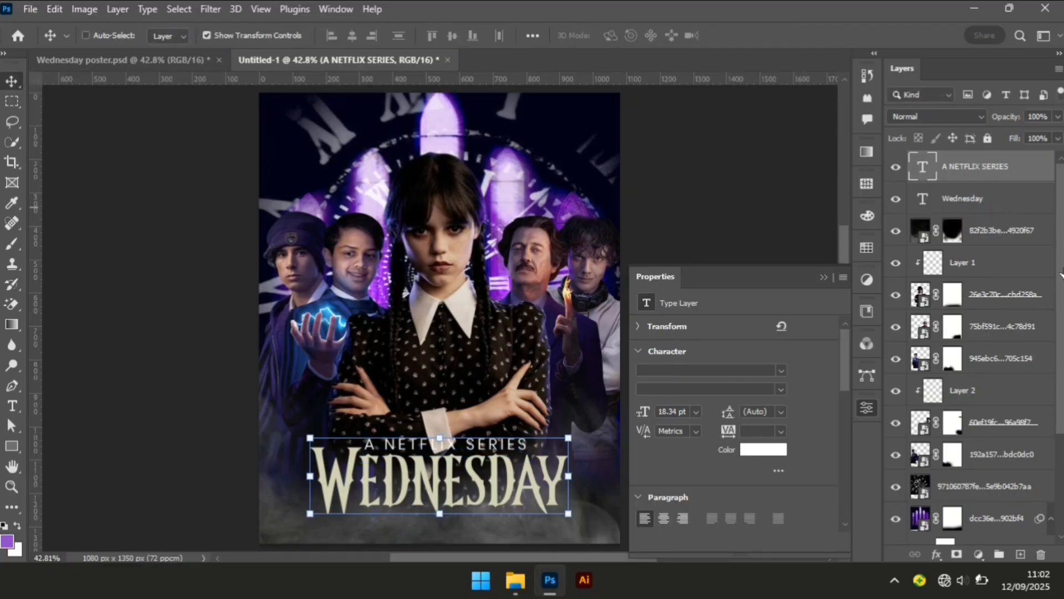
pyautogui.scroll(-5, 1043, 332)
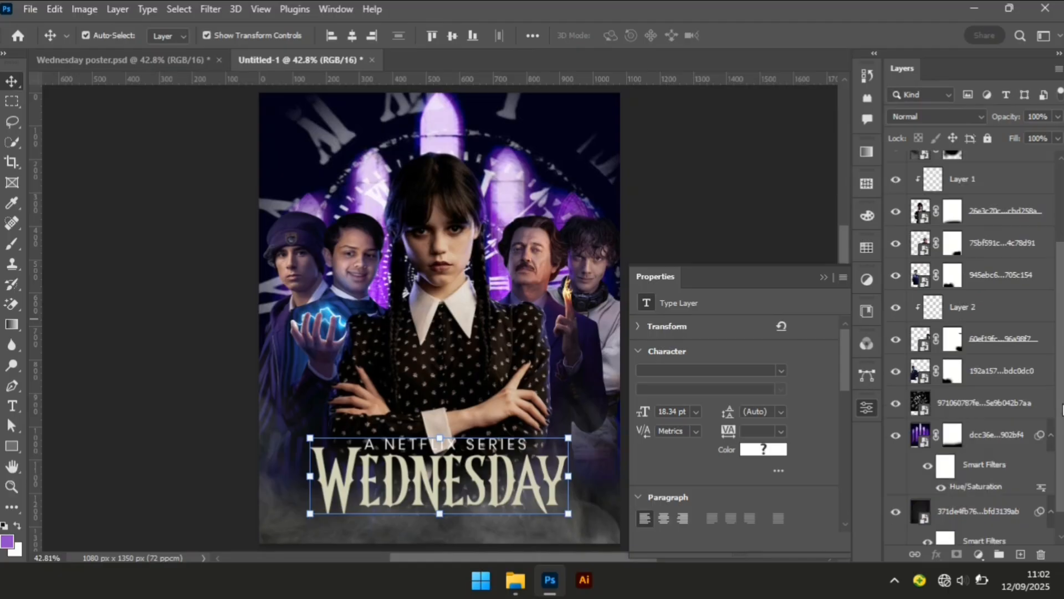
pyautogui.click(987, 531)
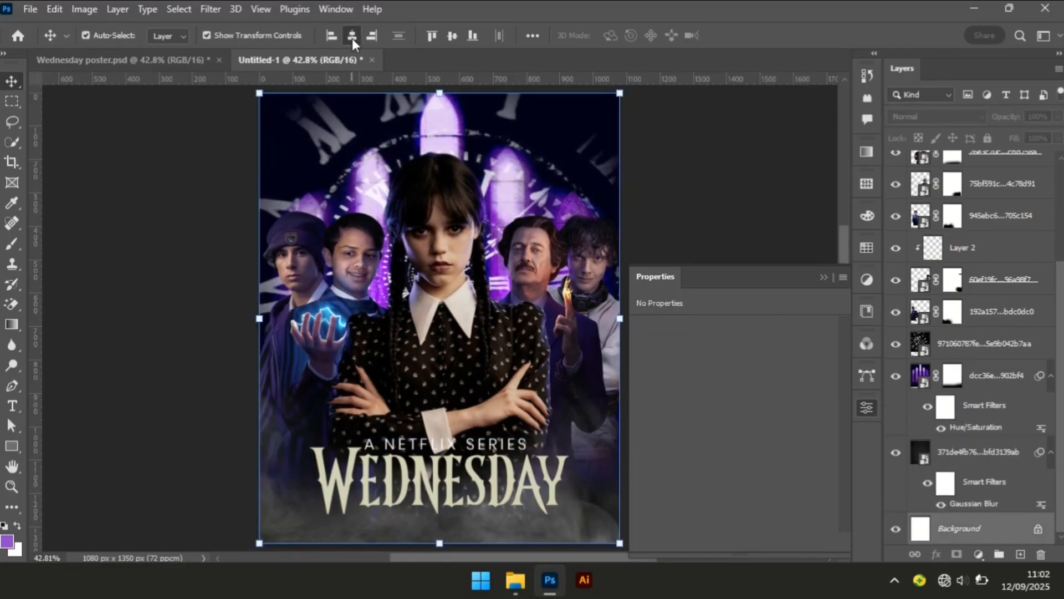
pyautogui.click(690, 228)
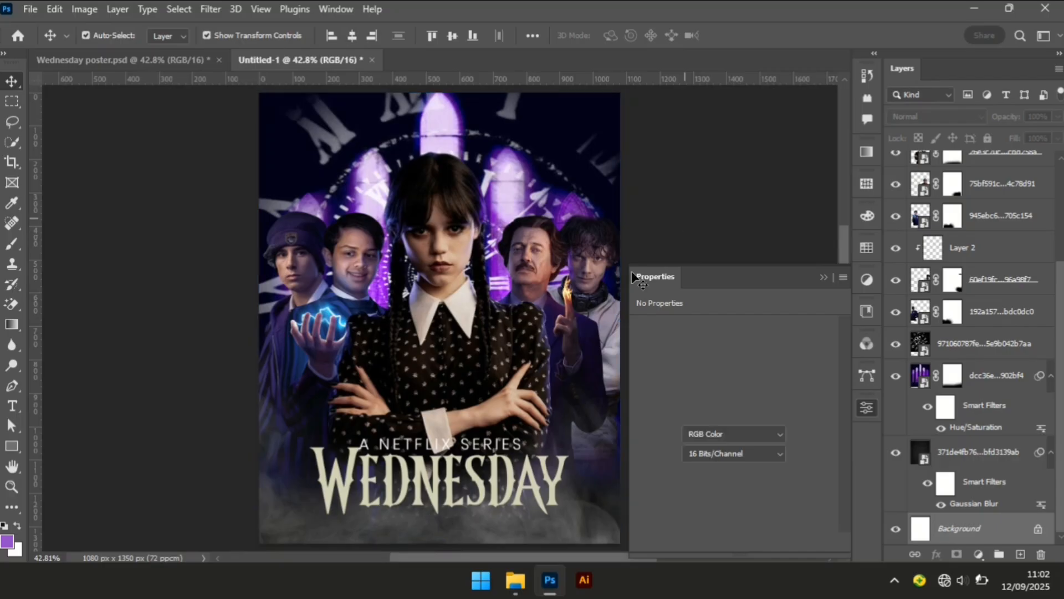
# Scale the "A NETFLIX SERIES" line down to about 16.95 pt above the Wednesday title
pyautogui.click(389, 447)
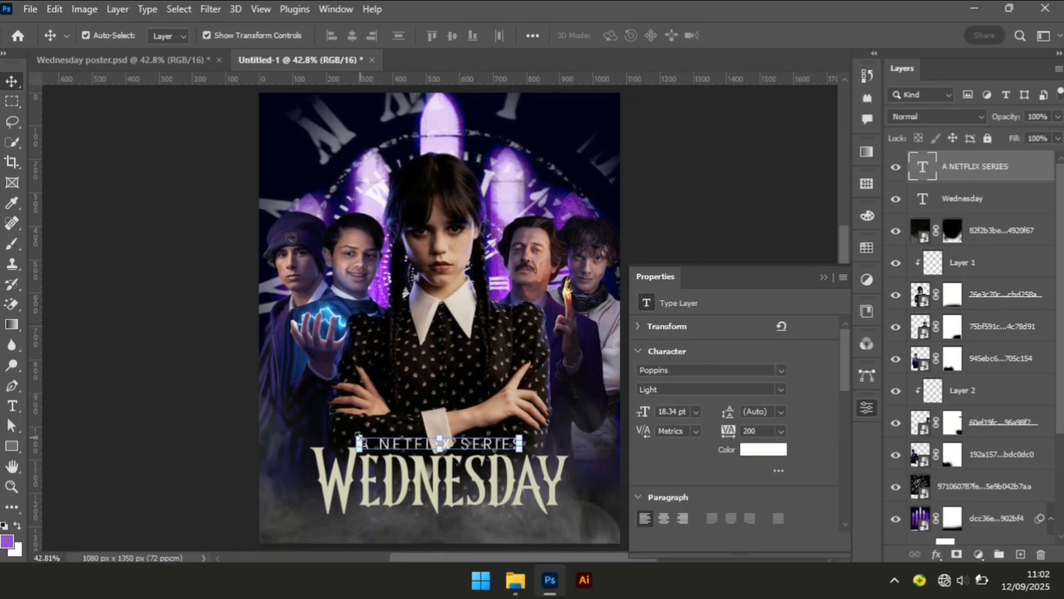
pyautogui.click(360, 438)
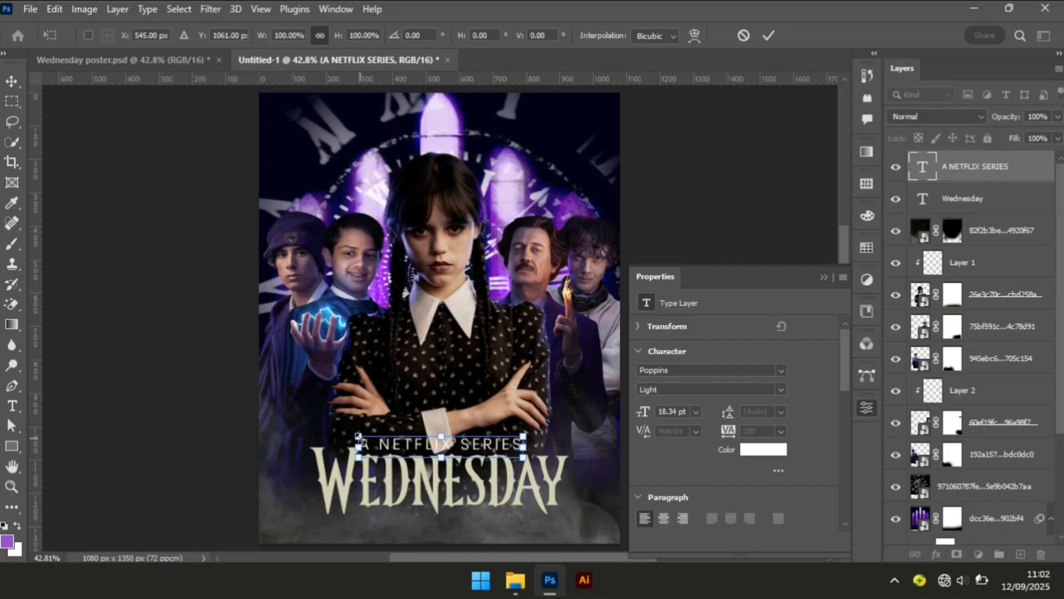
pyautogui.moveTo(359, 438); pyautogui.dragTo(372, 443)
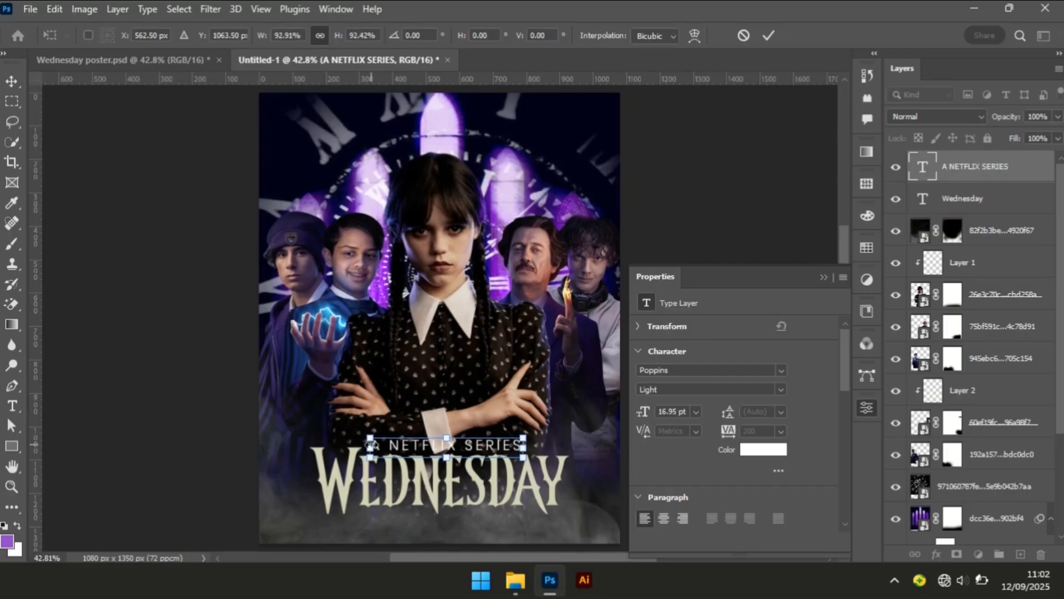
pyautogui.press('Return')
# Centre the "A NETFLIX SERIES" line and the Wednesday title horizontally on the Background layer, then clear the layer selection
pyautogui.keyDown('shift'); pyautogui.click(970, 208); pyautogui.keyUp('shift')
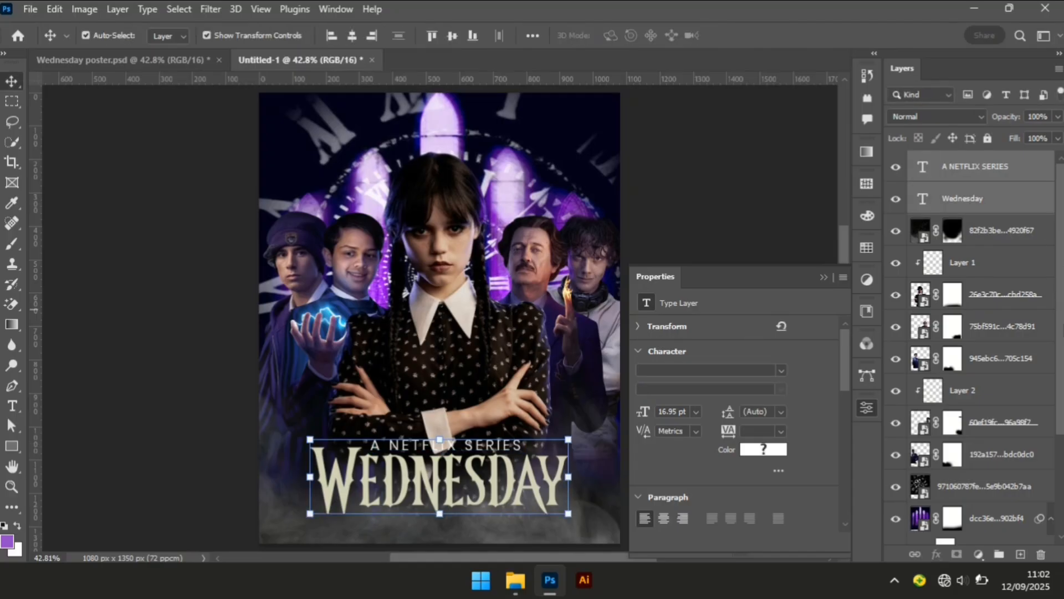
pyautogui.scroll(-5, 975, 499)
pyautogui.click(976, 533)
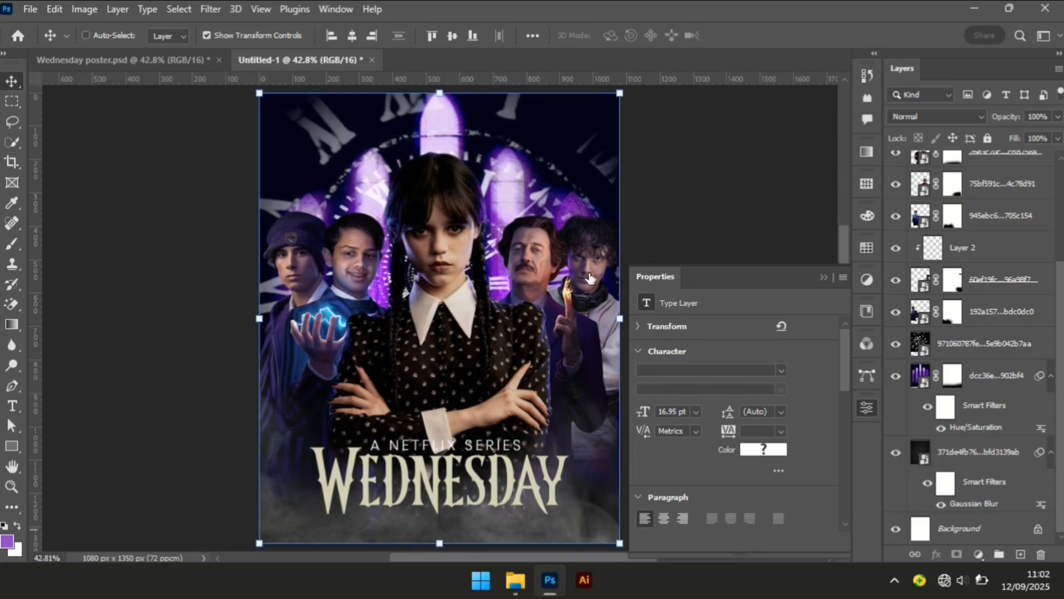
pyautogui.click(351, 40)
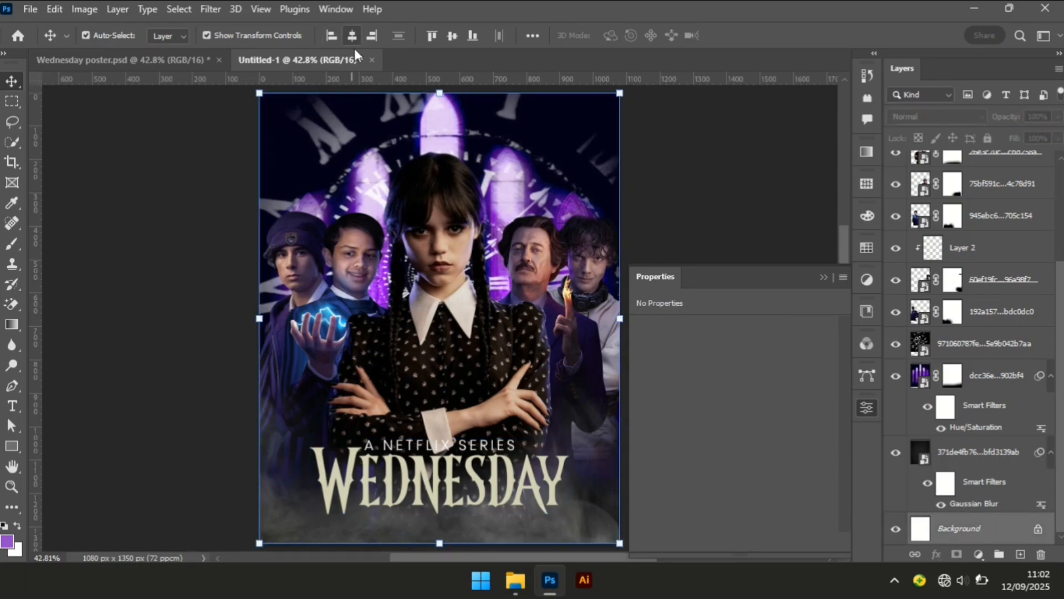
pyautogui.click(237, 503)
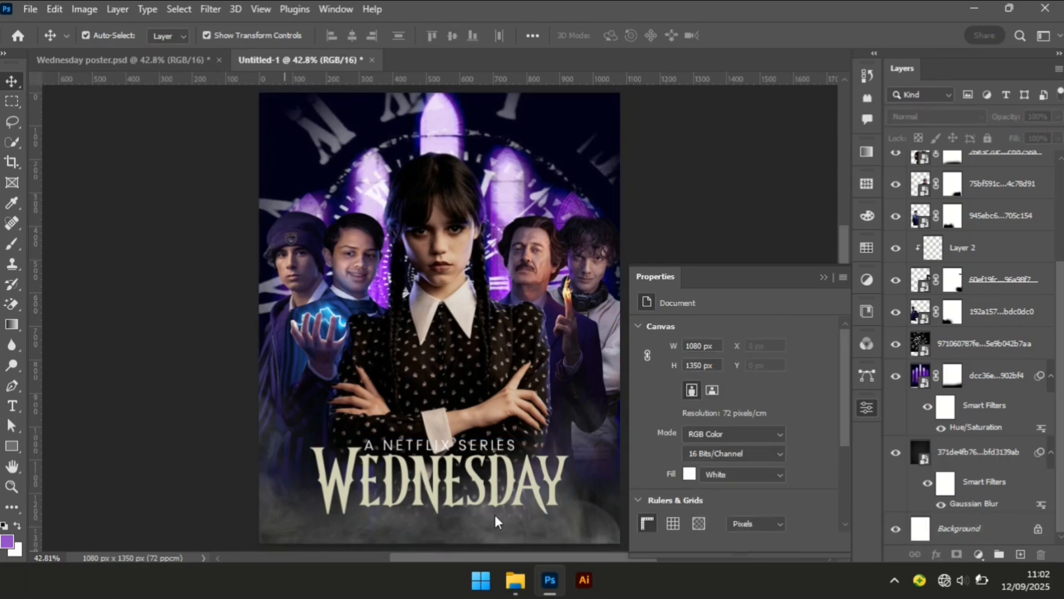
# Place the red NETFLIX logo PNG from the New folder in Documents onto the poster as a smart object
pyautogui.click(520, 591)
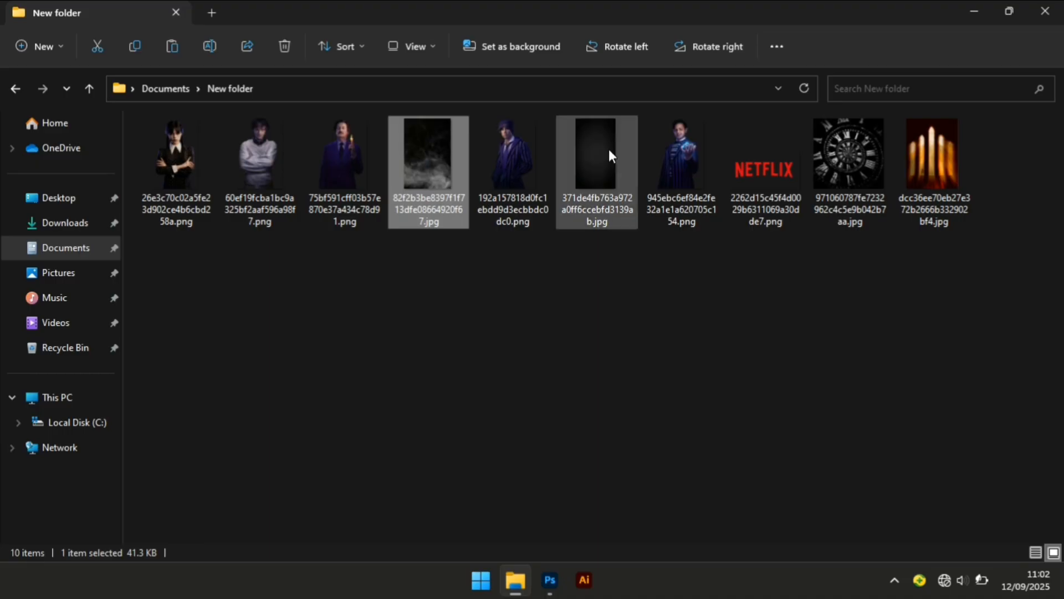
pyautogui.click(753, 141)
pyautogui.moveTo(773, 154); pyautogui.dragTo(487, 518)
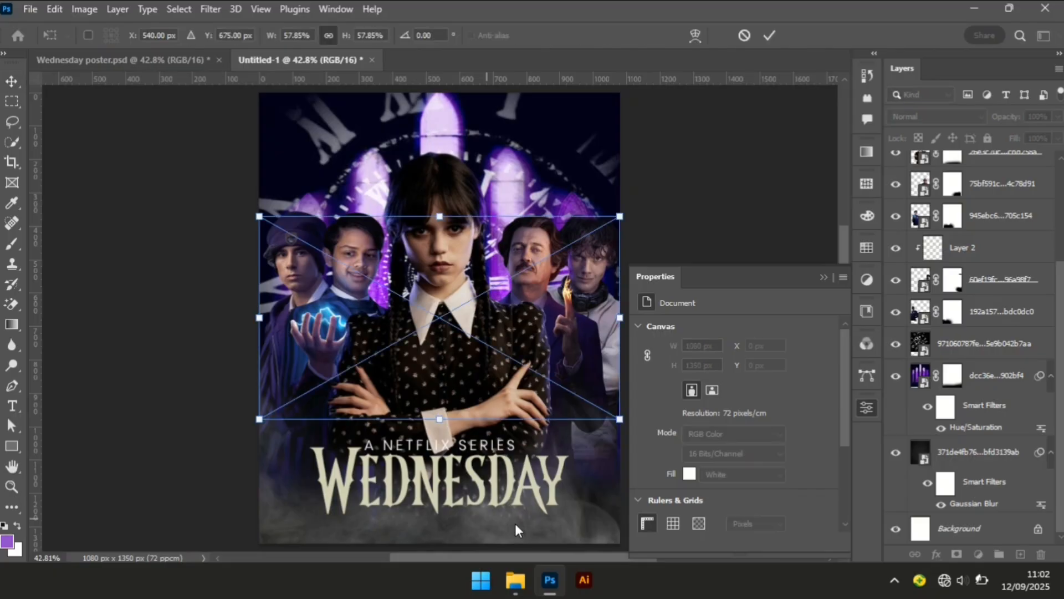
pyautogui.press('Return')
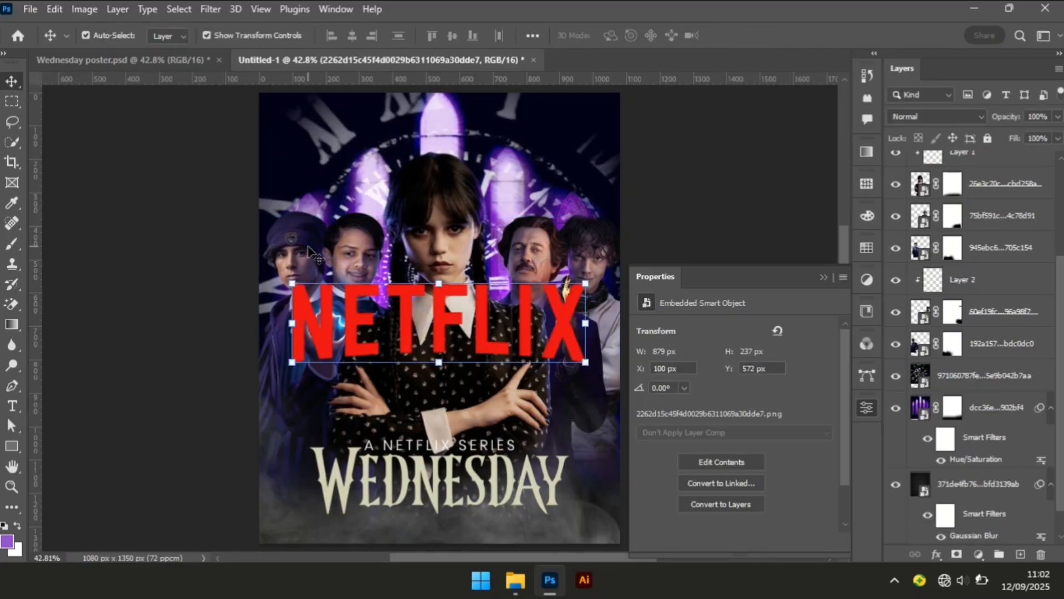
# Apply a Hue/Saturation adjustment to the NETFLIX logo with the saturation raised to its maximum
pyautogui.click(84, 9)
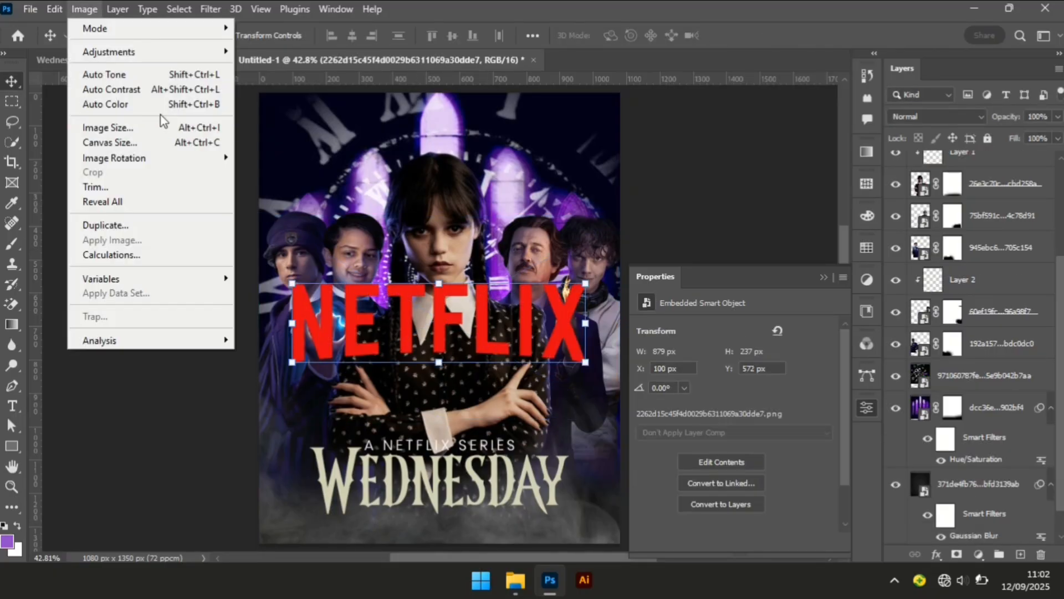
pyautogui.moveTo(215, 57)
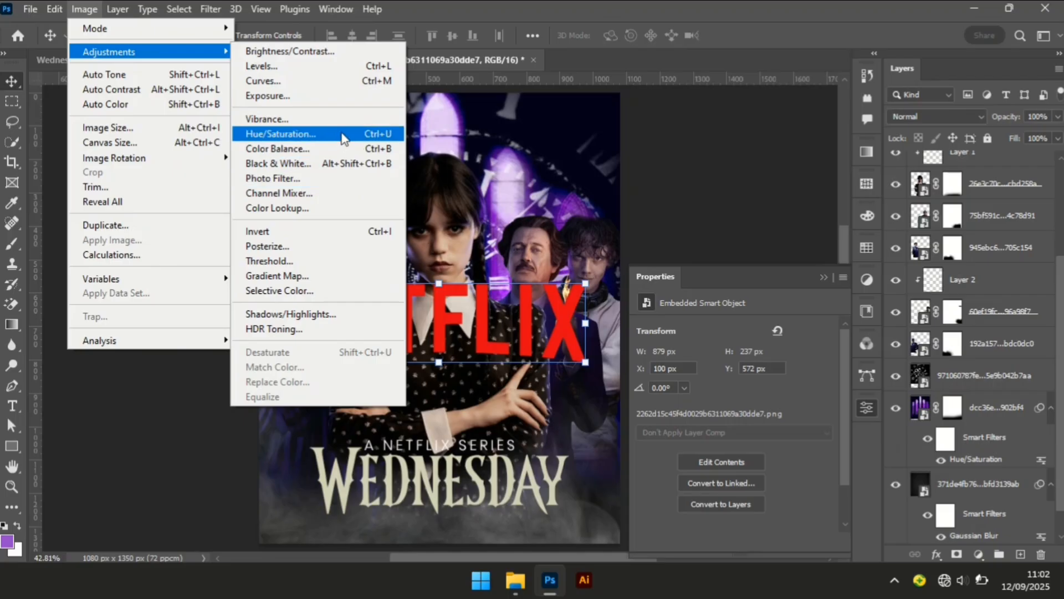
pyautogui.click(356, 135)
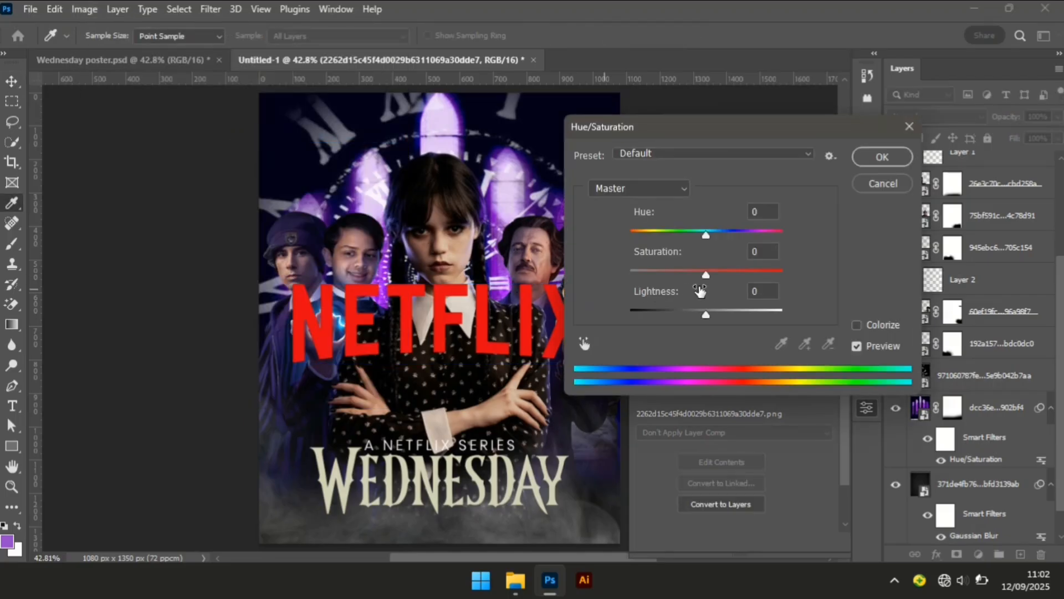
pyautogui.moveTo(706, 273); pyautogui.dragTo(838, 262)
pyautogui.click(884, 160)
pyautogui.moveTo(1062, 313); pyautogui.dragTo(1062, 224)
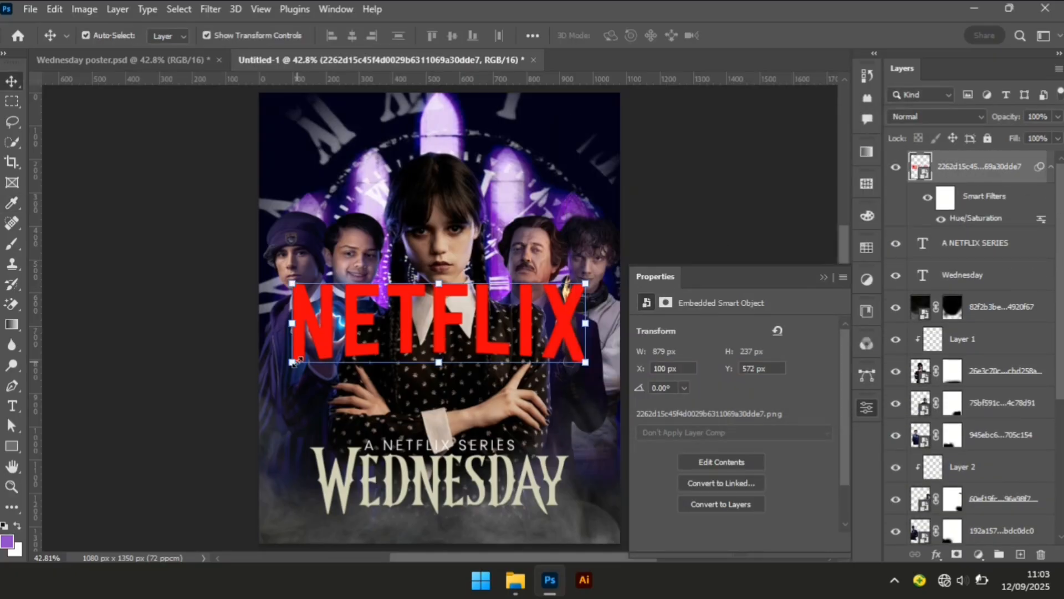
# Scale the NETFLIX logo down to about 13.49% and place it just below the Wednesday title, slightly right of centre
pyautogui.hotkey('ctrl', 't')
pyautogui.moveTo(297, 368); pyautogui.dragTo(325, 389)
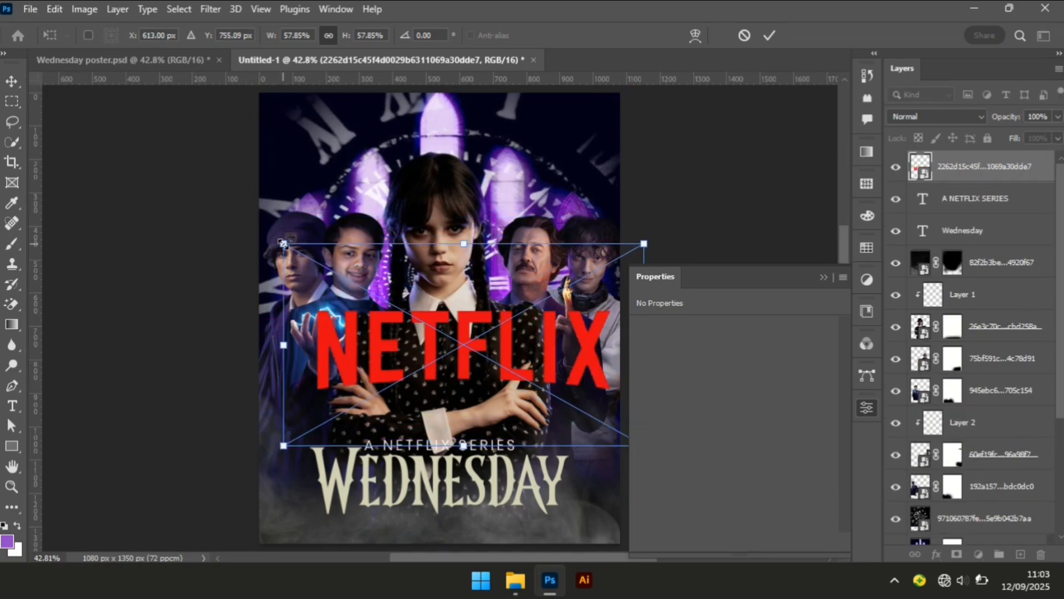
pyautogui.moveTo(280, 240); pyautogui.dragTo(527, 386)
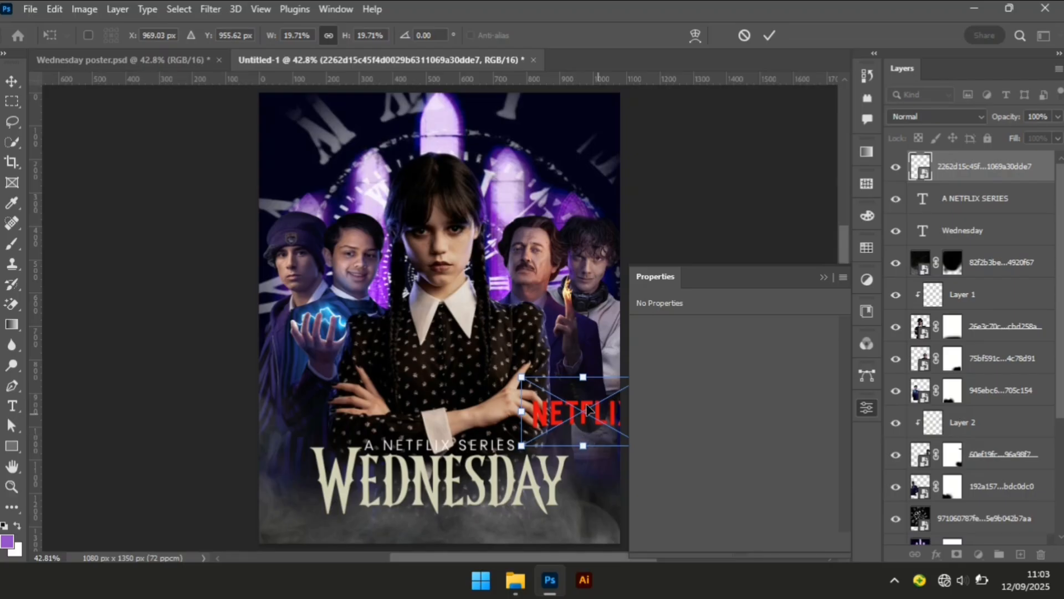
pyautogui.moveTo(582, 412); pyautogui.dragTo(500, 514)
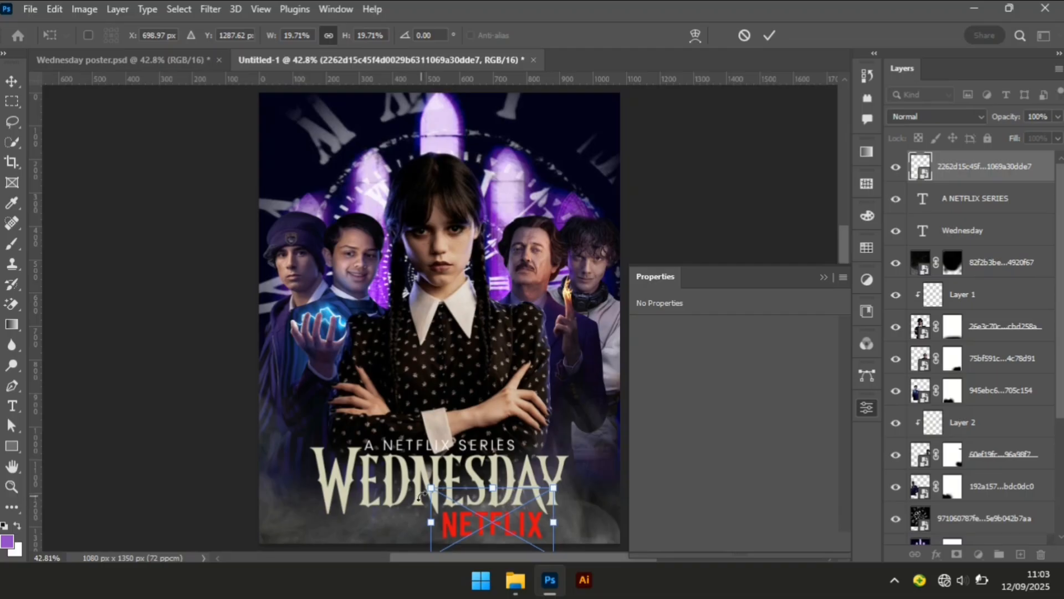
pyautogui.moveTo(432, 488); pyautogui.dragTo(474, 498)
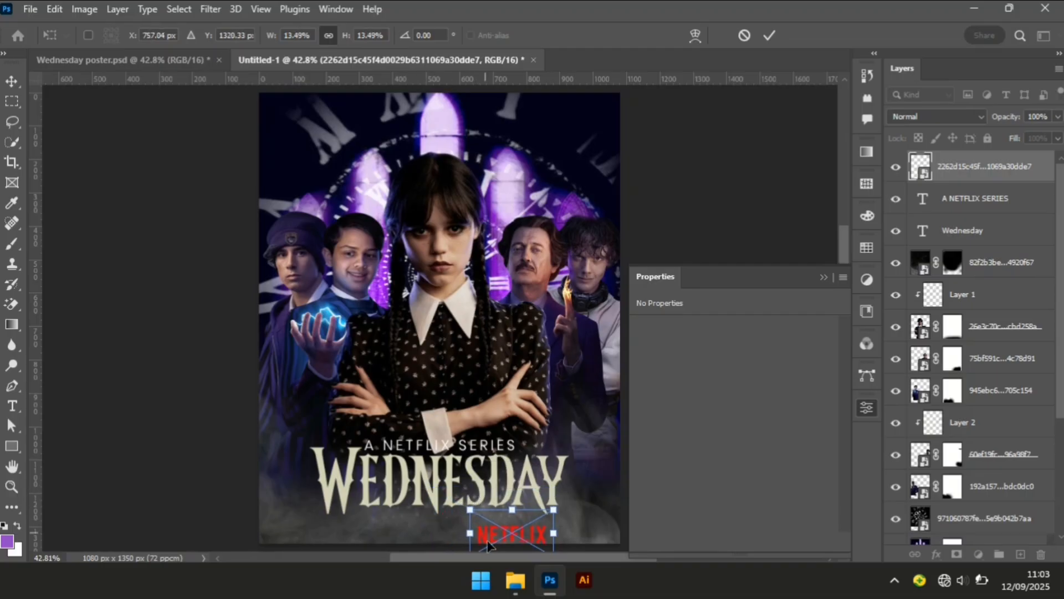
pyautogui.moveTo(511, 537); pyautogui.dragTo(487, 530)
pyautogui.press('Return')
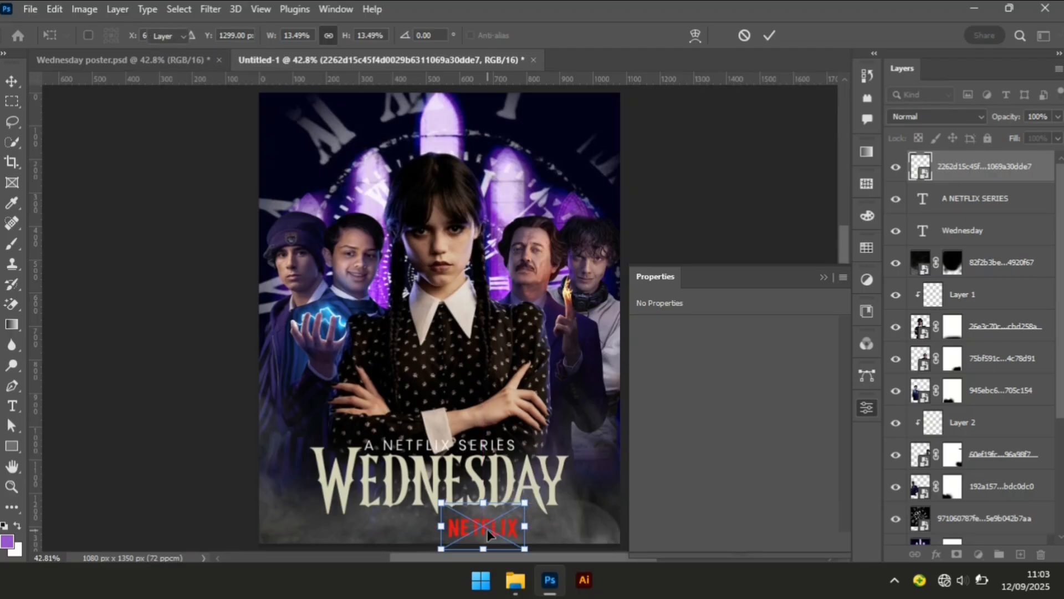
pyautogui.click(179, 485)
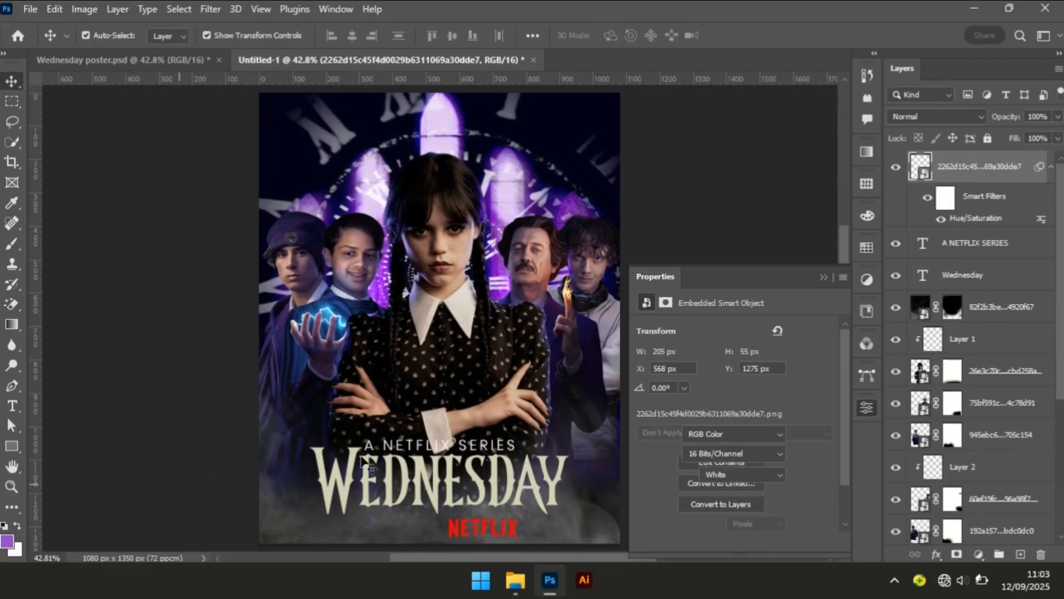
# Duplicate the "A NETFLIX SERIES" line, move the copy up over the crossed arms and change its text to "SEASON 2"
pyautogui.click(444, 457)
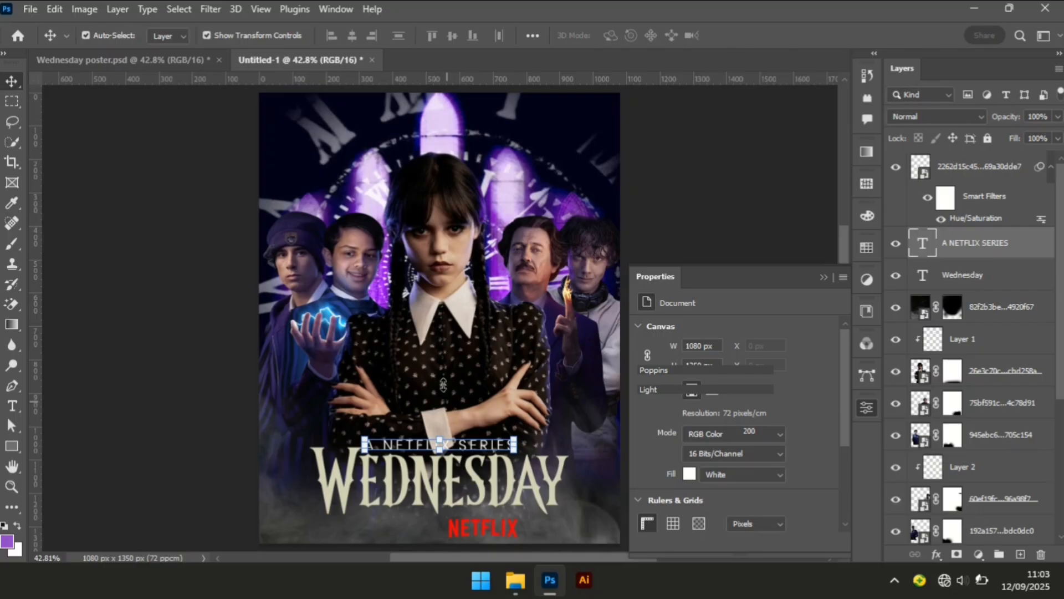
pyautogui.hotkey('ctrl', 'j')
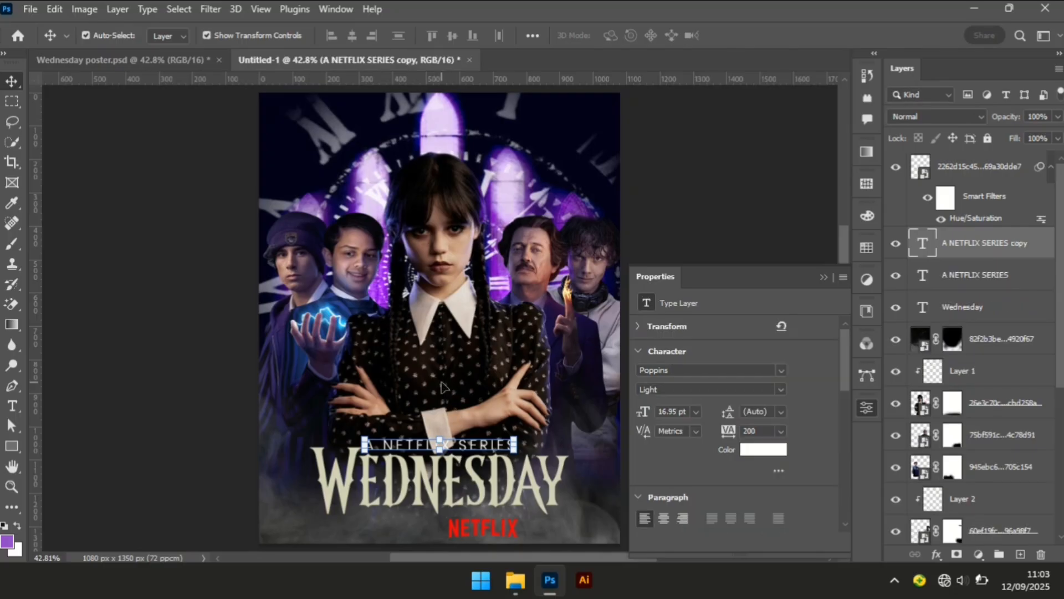
pyautogui.moveTo(442, 447); pyautogui.dragTo(443, 387)
pyautogui.doubleClick(451, 383)
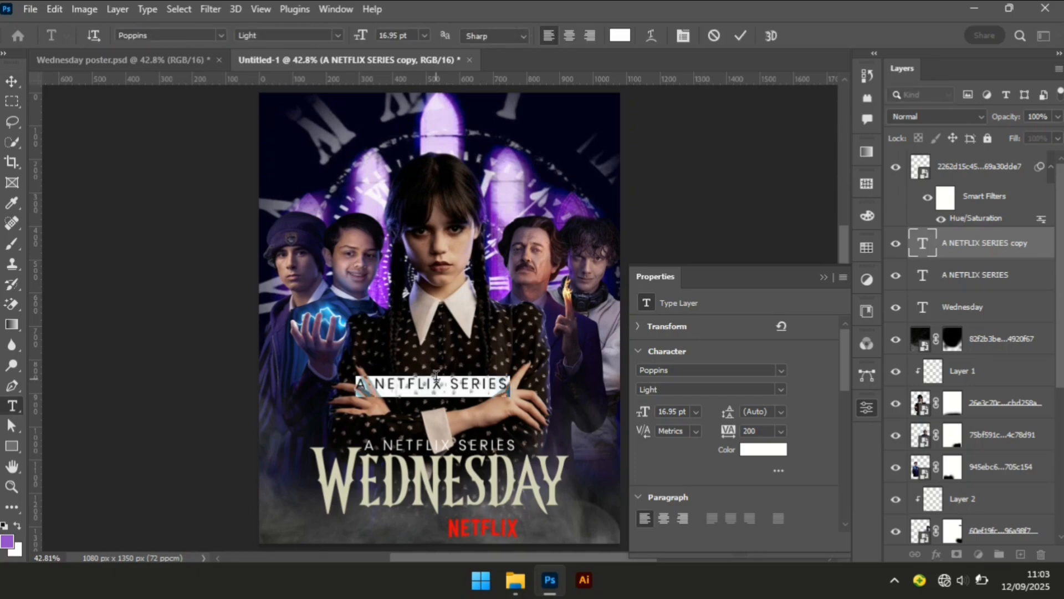
pyautogui.write('SEAS')
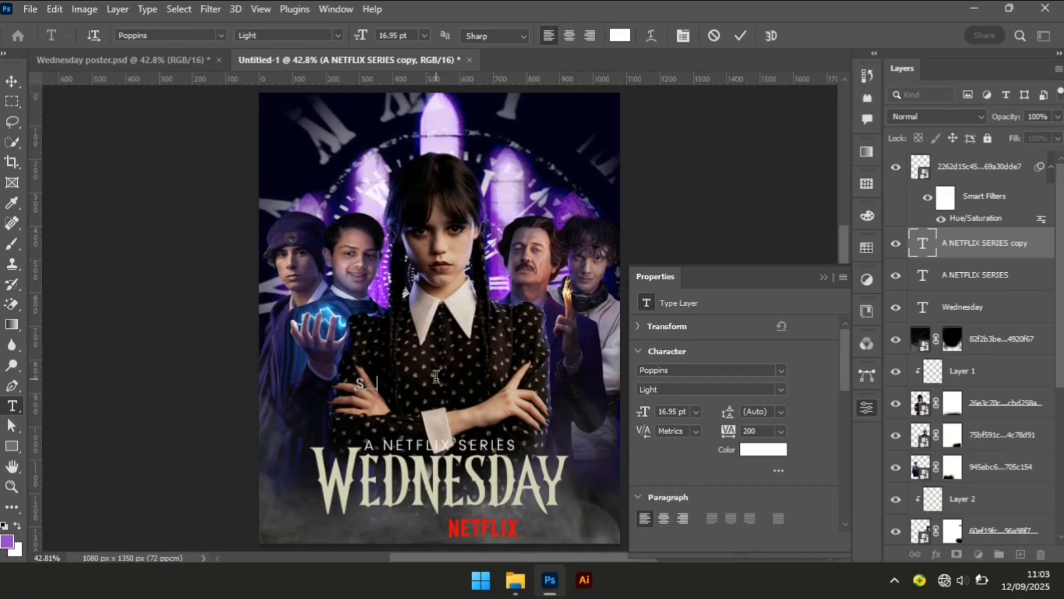
pyautogui.write('ON 1')
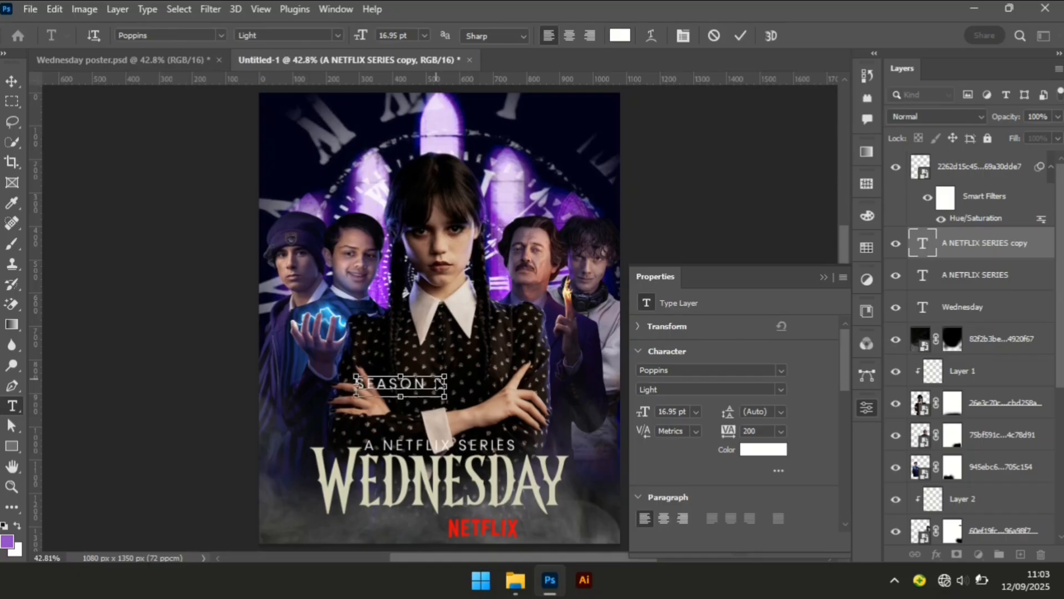
# Set the "SEASON 2" text's tracking to 0 and its font to Montserrat Medium
pyautogui.hotkey('ctrl', 'a')
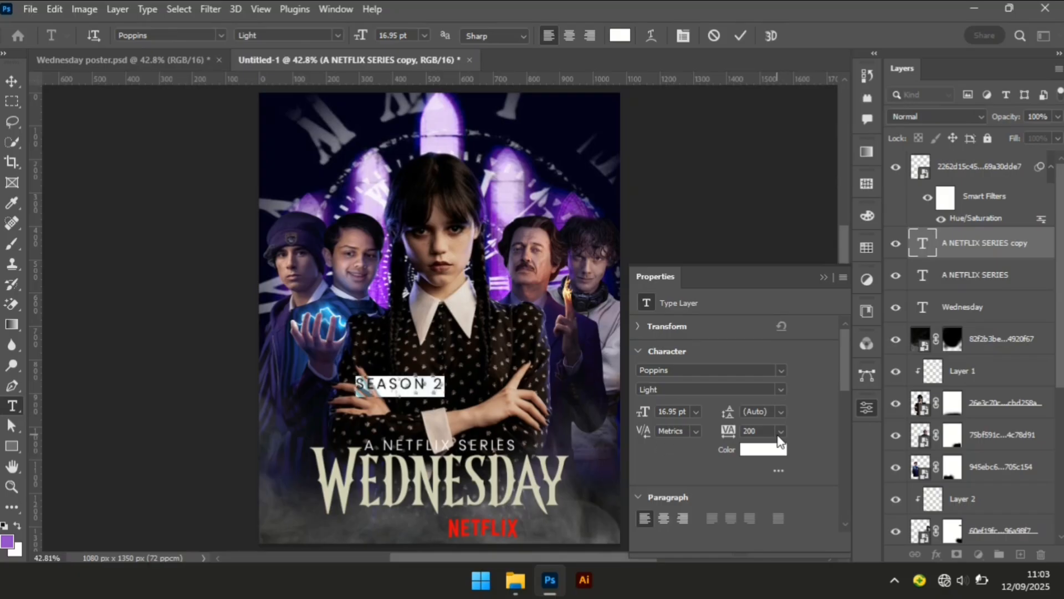
pyautogui.click(780, 430)
pyautogui.click(773, 334)
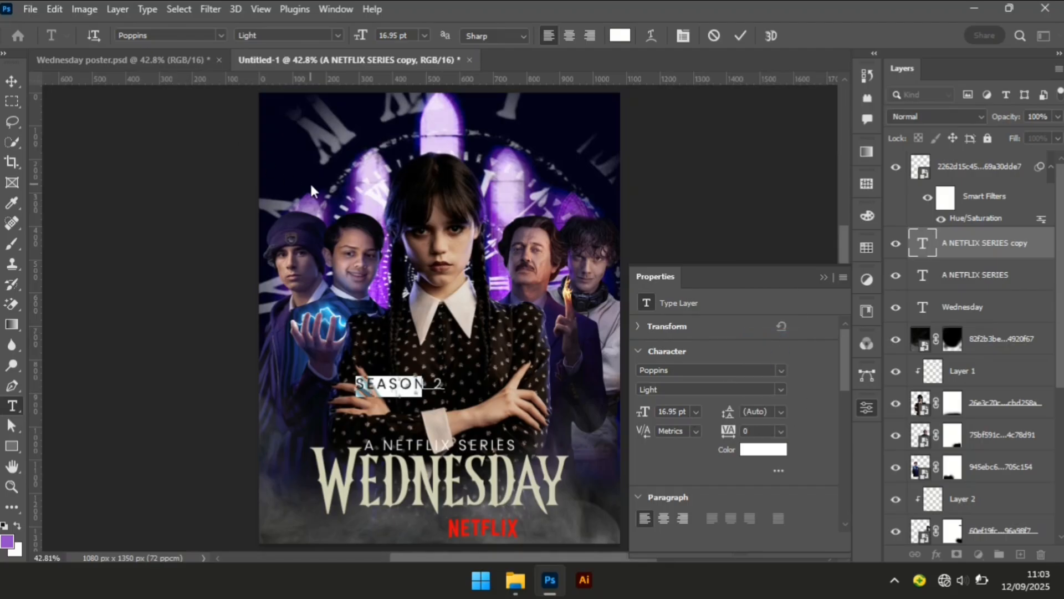
pyautogui.click(177, 37)
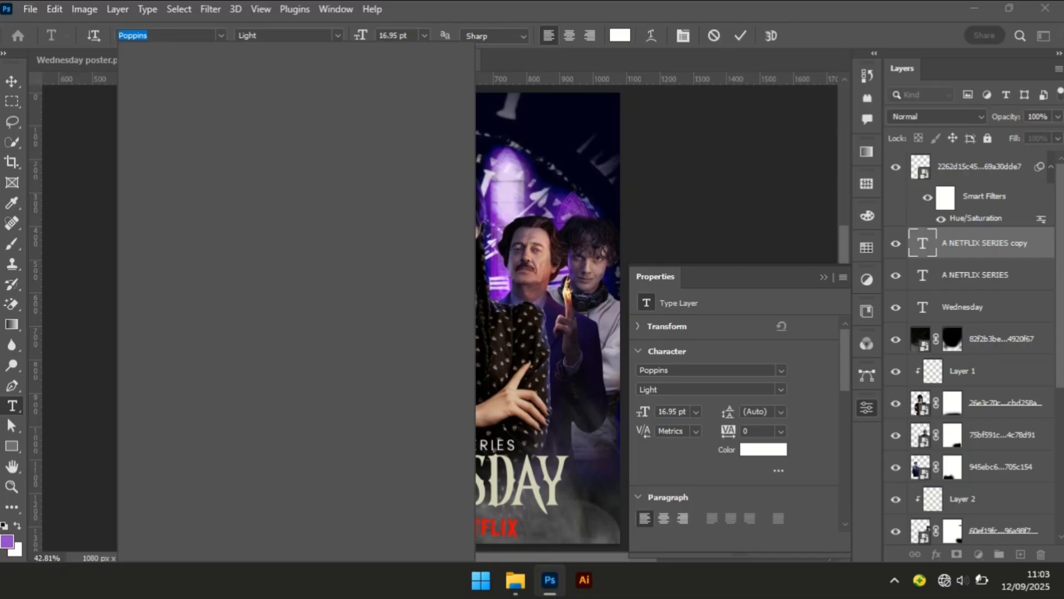
pyautogui.write('MO')
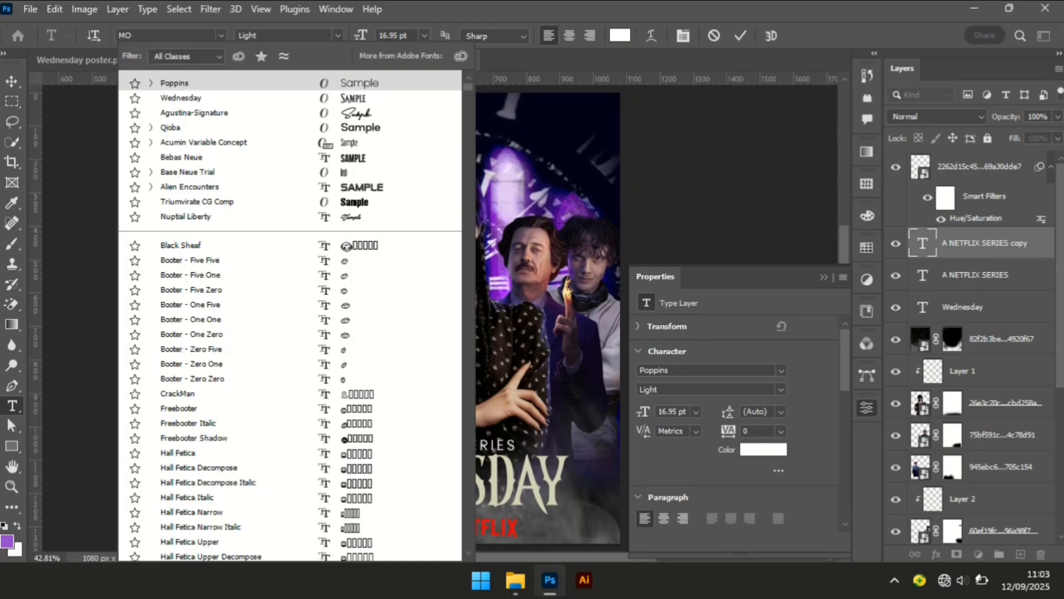
pyautogui.write('NTSERRAT')
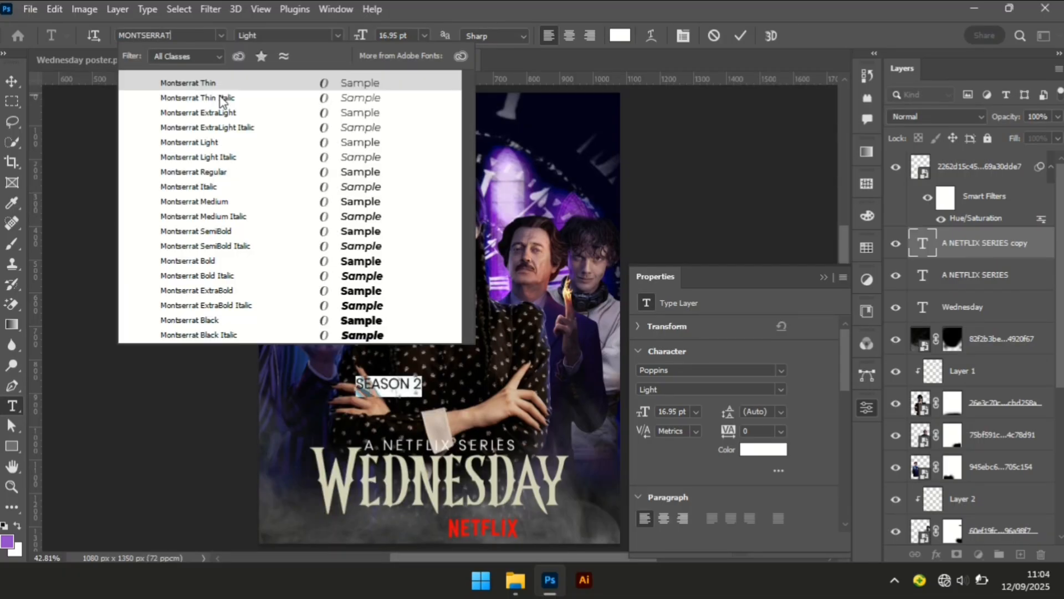
pyautogui.click(214, 202)
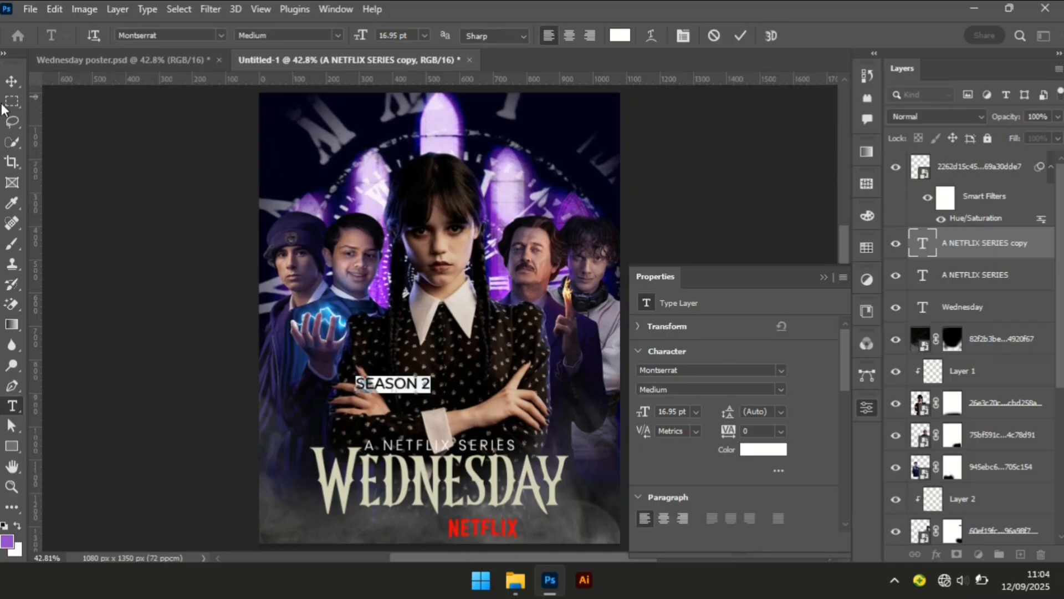
pyautogui.click(10, 82)
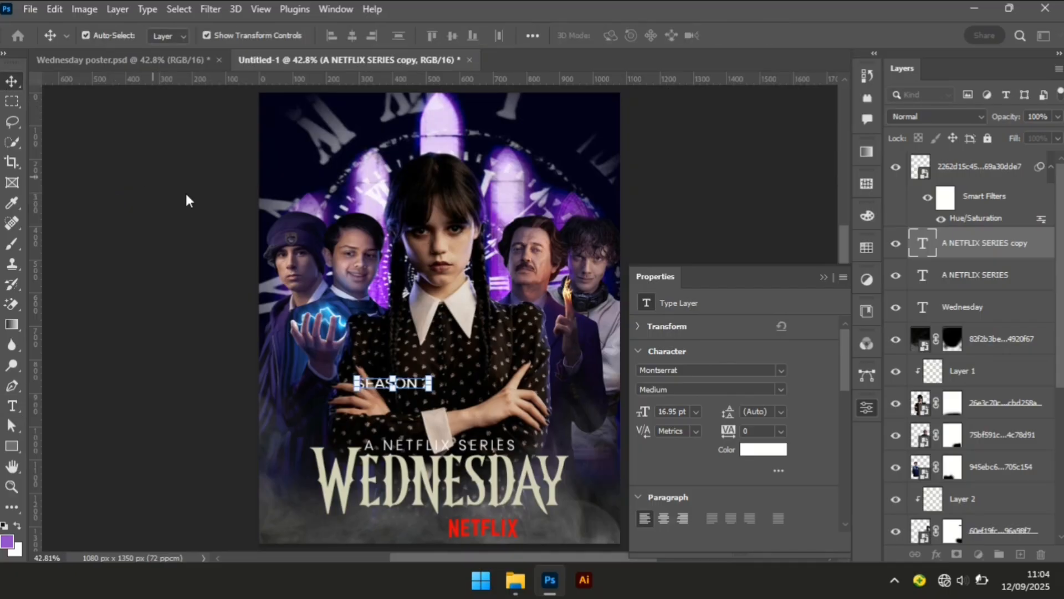
# Add an Outer Glow to the "SEASON 2" text, reset the effect to its defaults and set its opacity to 21%
pyautogui.click(937, 554)
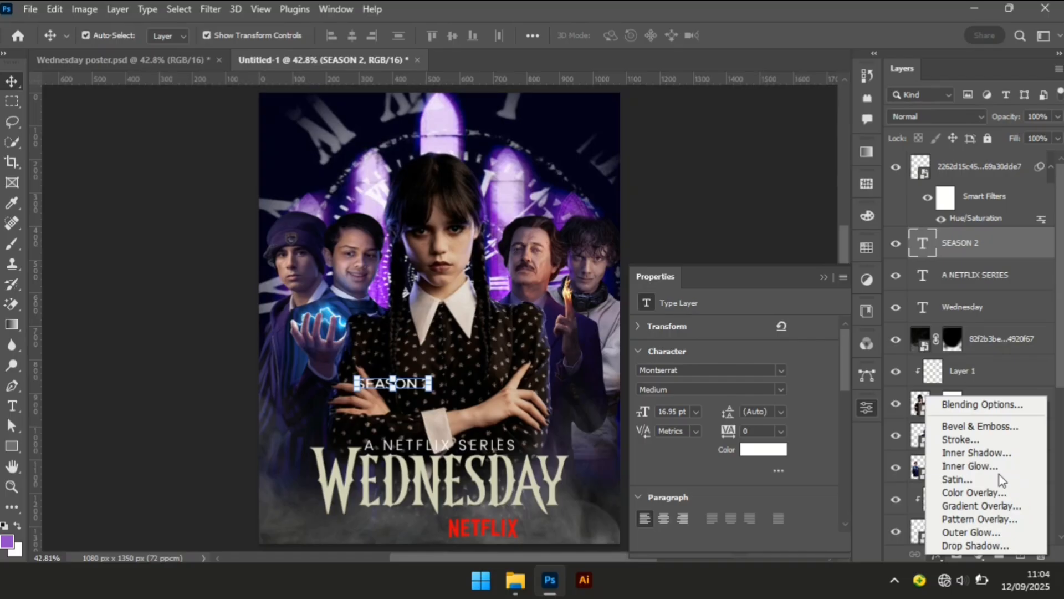
pyautogui.click(979, 533)
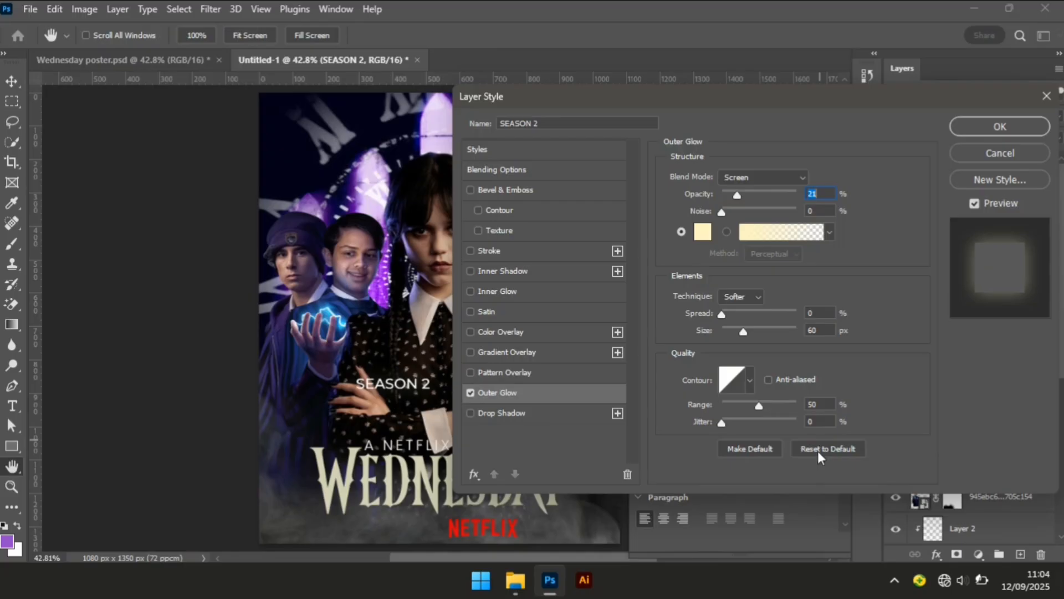
pyautogui.click(817, 451)
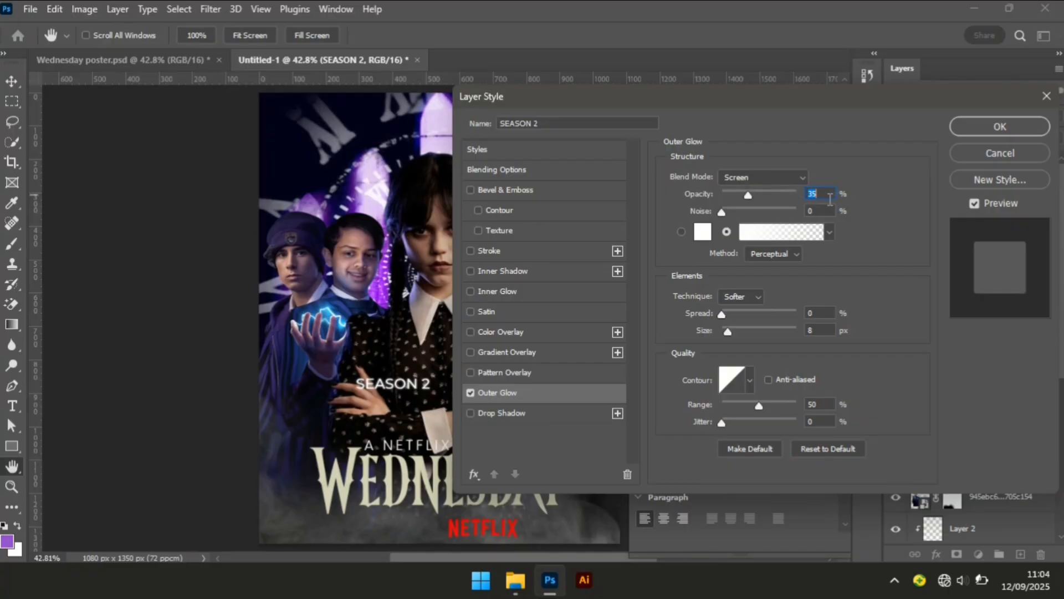
pyautogui.write('21')
# Set the Outer Glow colour of the "SEASON 2" text to fff5c2
pyautogui.click(700, 234)
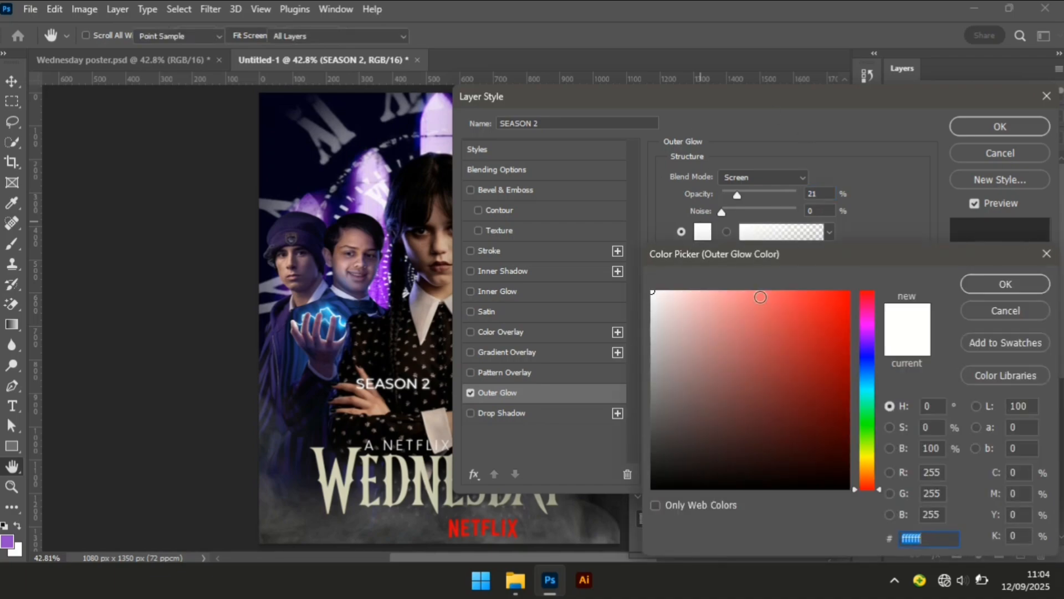
pyautogui.write('F')
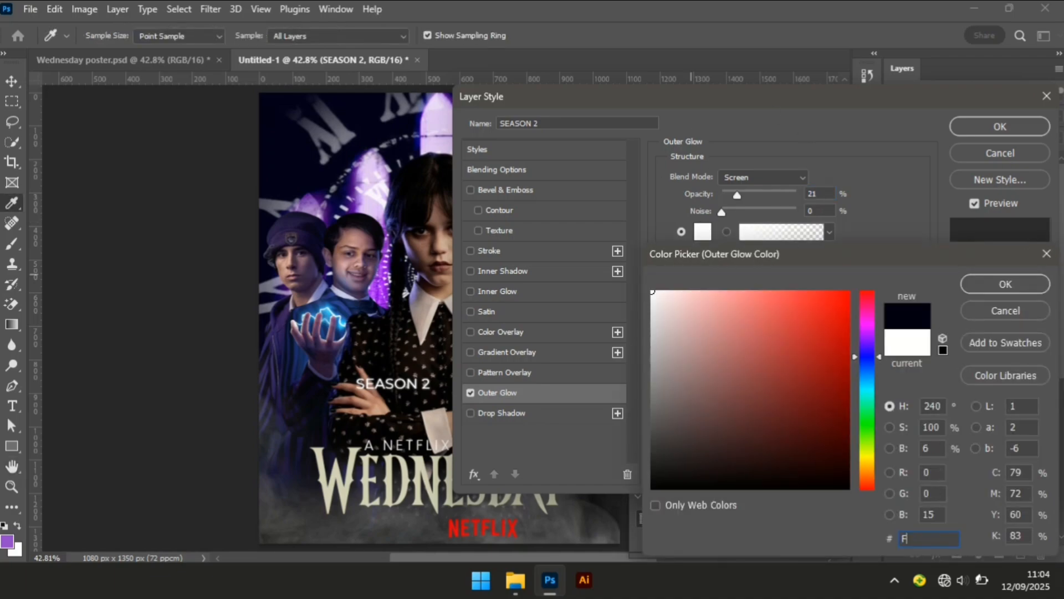
pyautogui.write('FF')
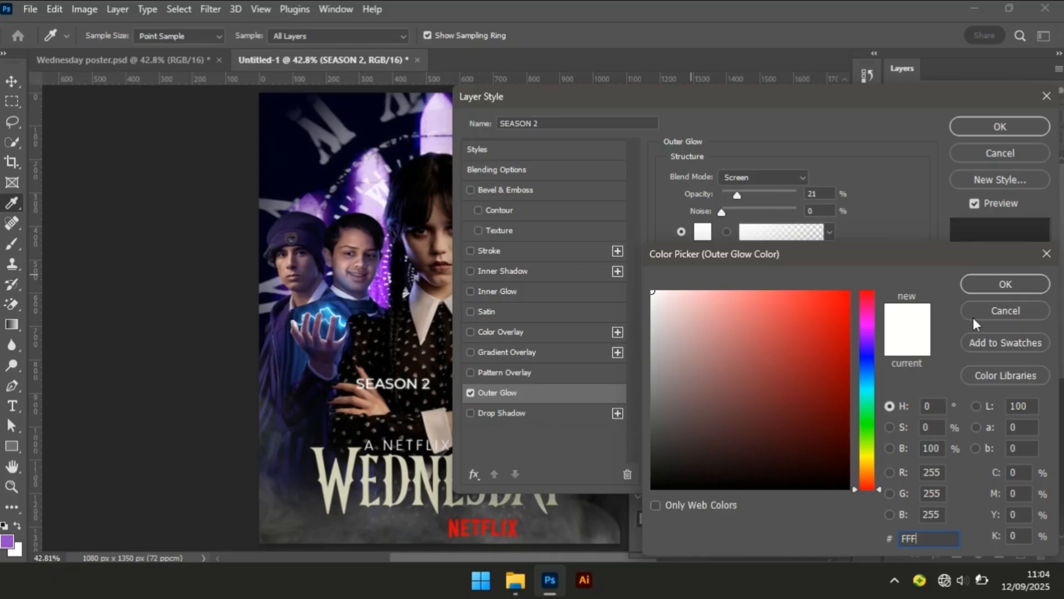
pyautogui.hotkey('ctrl', 'a')
pyautogui.write('5')
pyautogui.press('BackSpace')
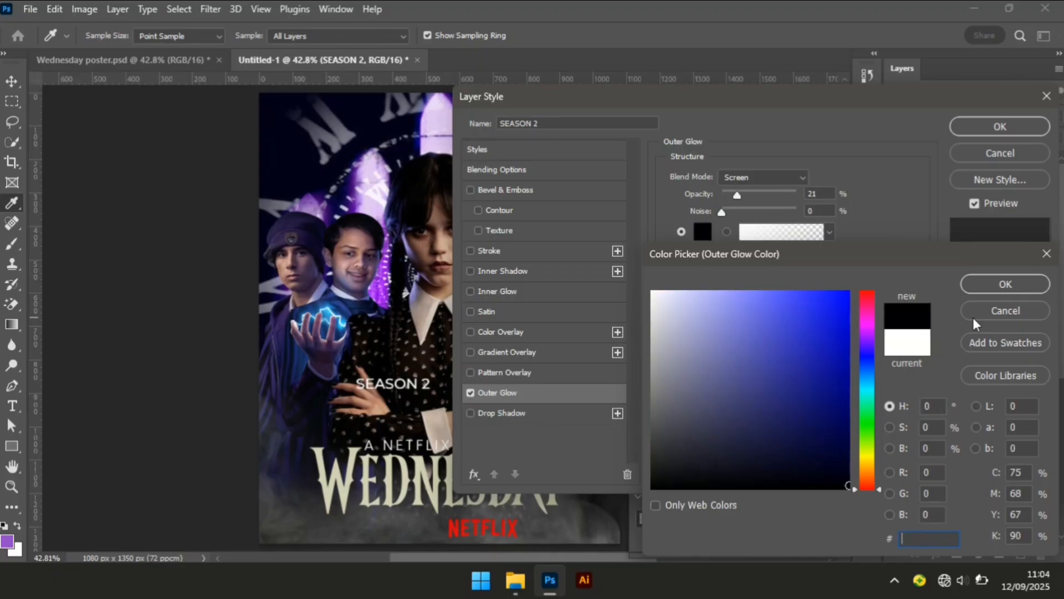
pyautogui.write('f')
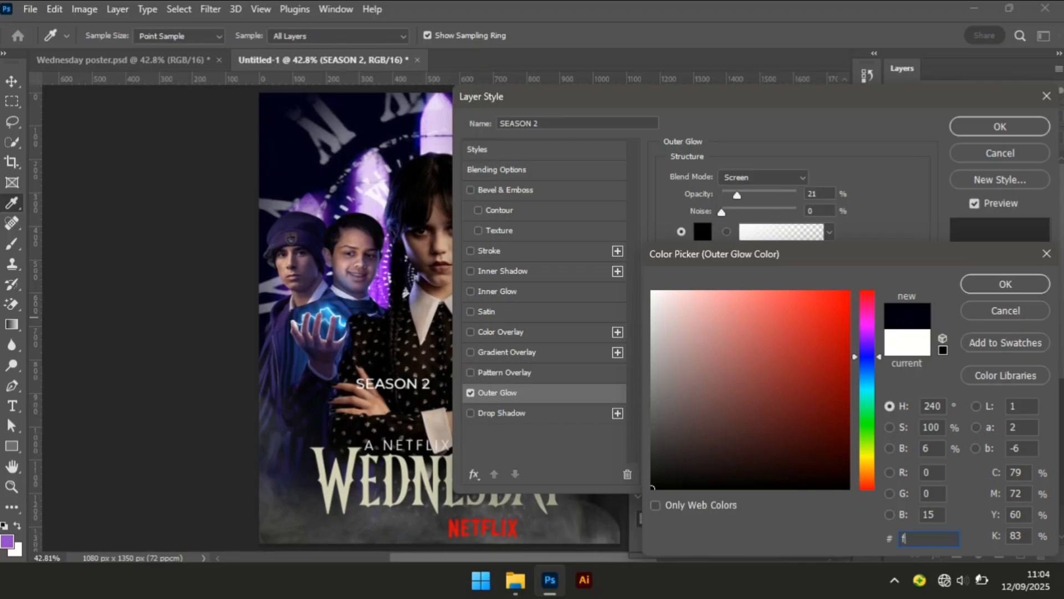
pyautogui.write('ff')
pyautogui.write('5')
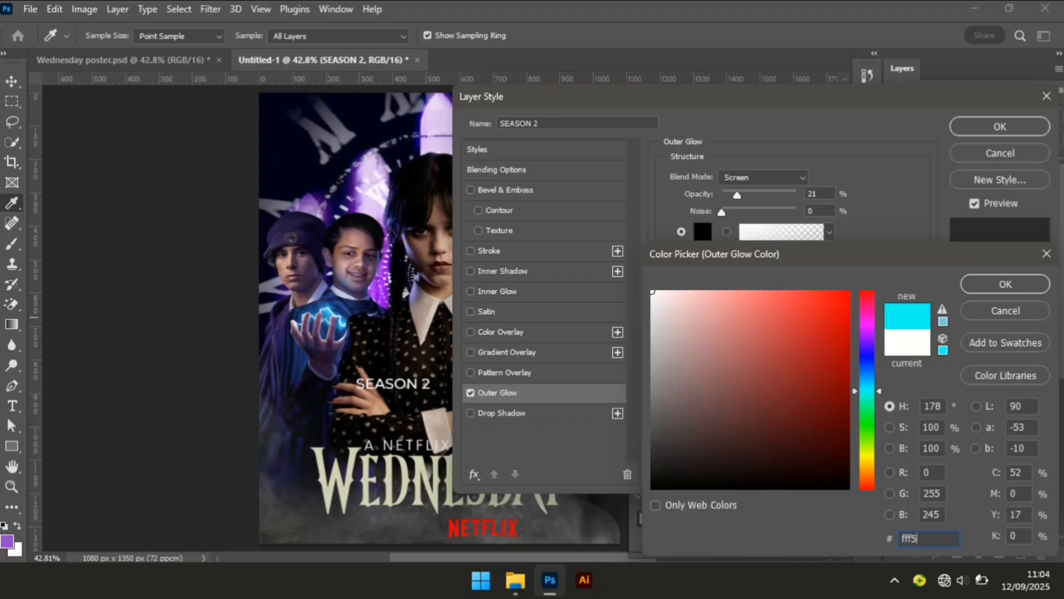
pyautogui.write('c2')
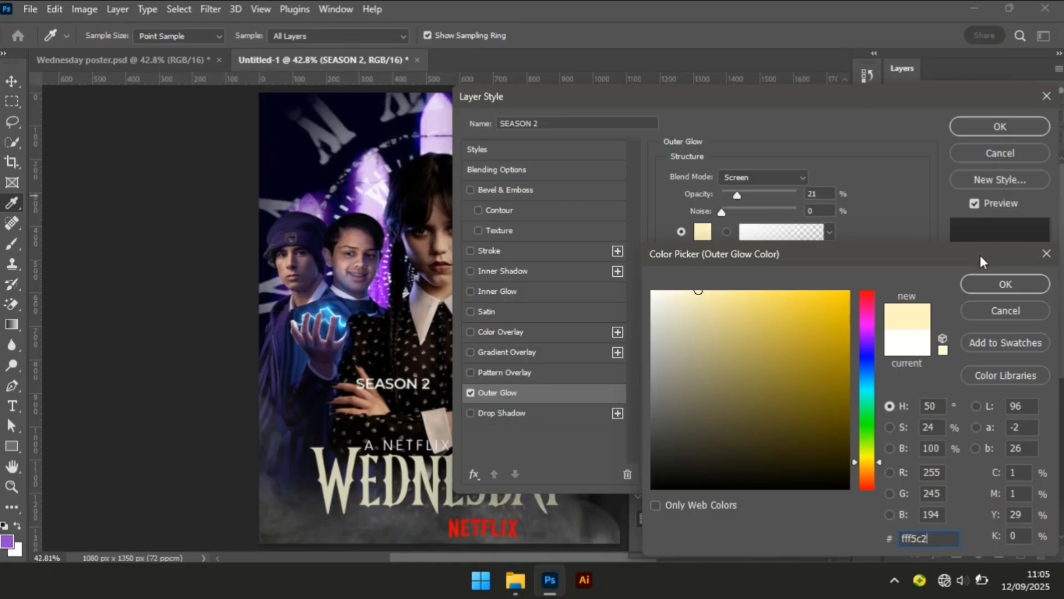
pyautogui.click(983, 284)
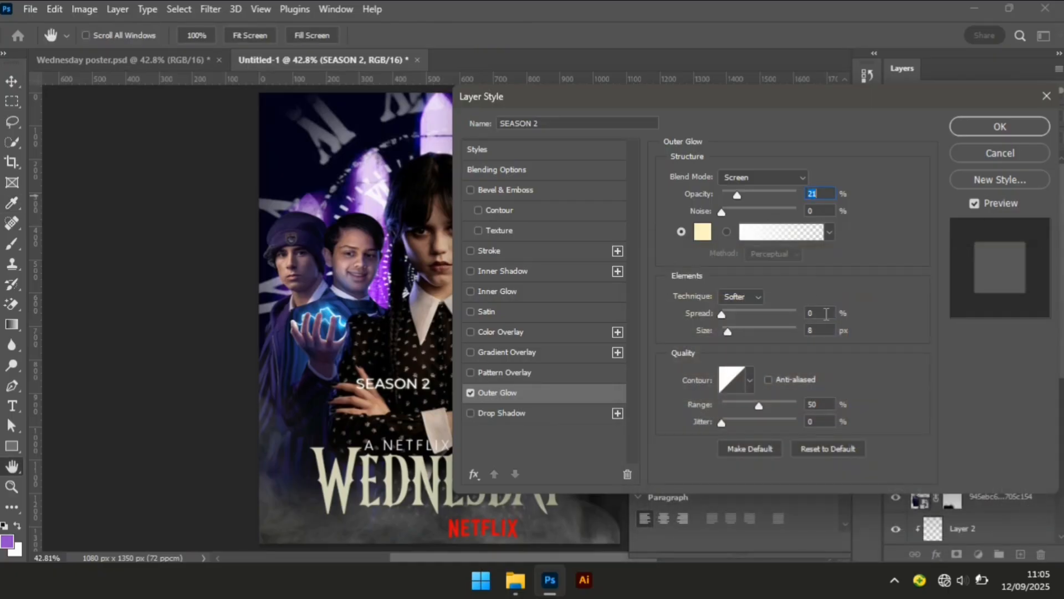
# Set the Outer Glow size to 84 px and move the "SEASON 2" text down to the left of the NETFLIX logo
pyautogui.doubleClick(824, 331)
pyautogui.write('84')
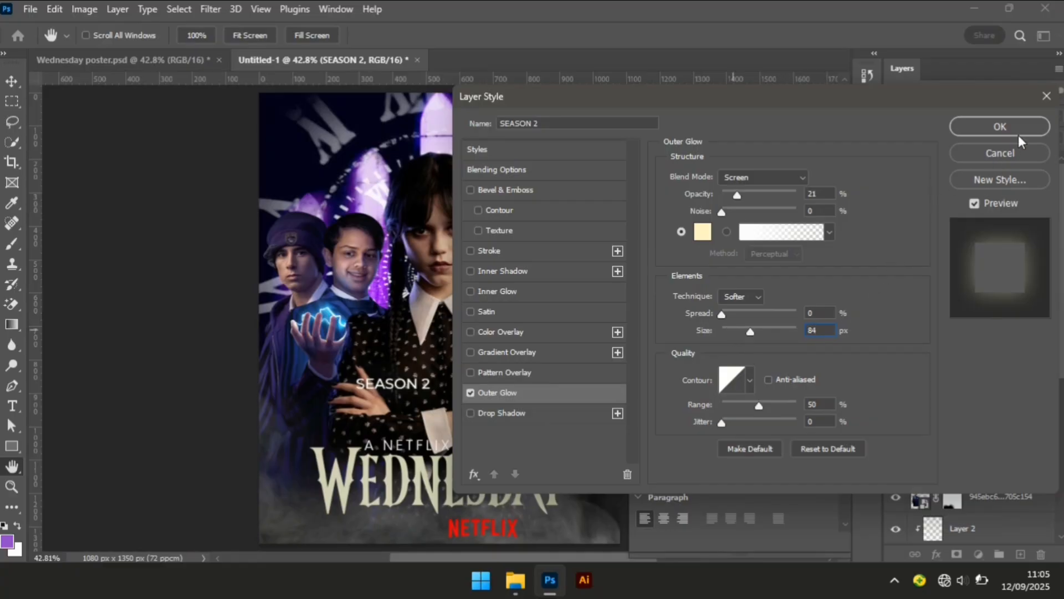
pyautogui.click(999, 127)
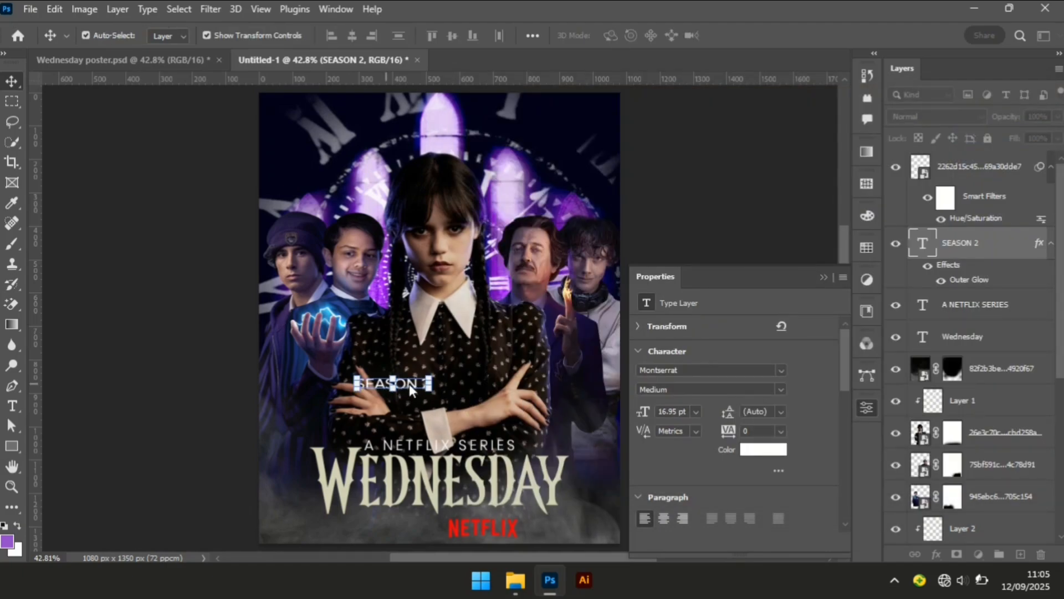
pyautogui.moveTo(410, 388); pyautogui.dragTo(407, 531)
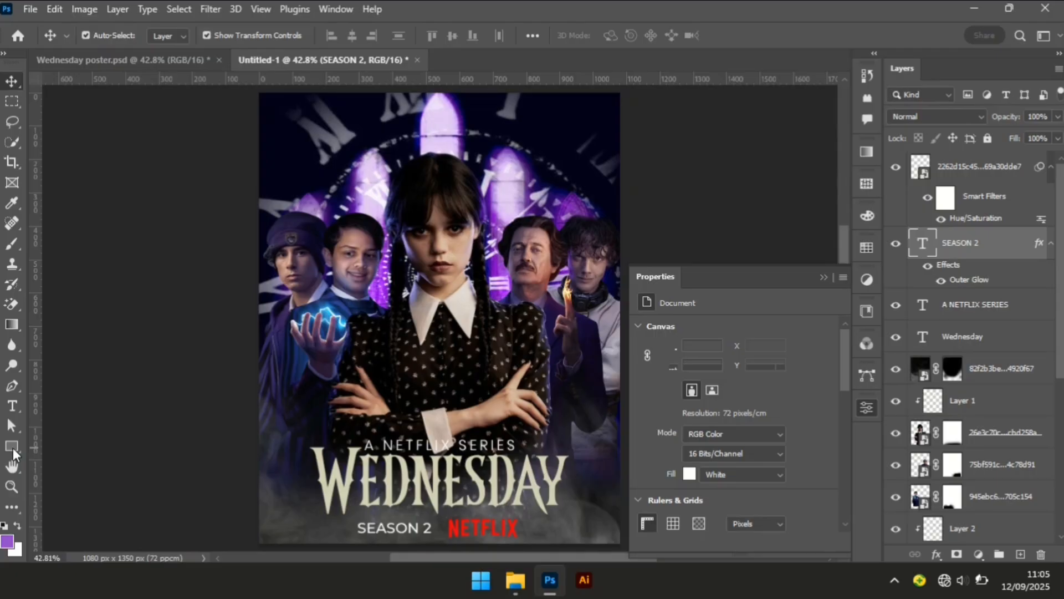
# Draw a thin vertical rectangle about 4 px wide and 71 px high over the central character's dress
pyautogui.click(12, 447)
pyautogui.click(34, 449)
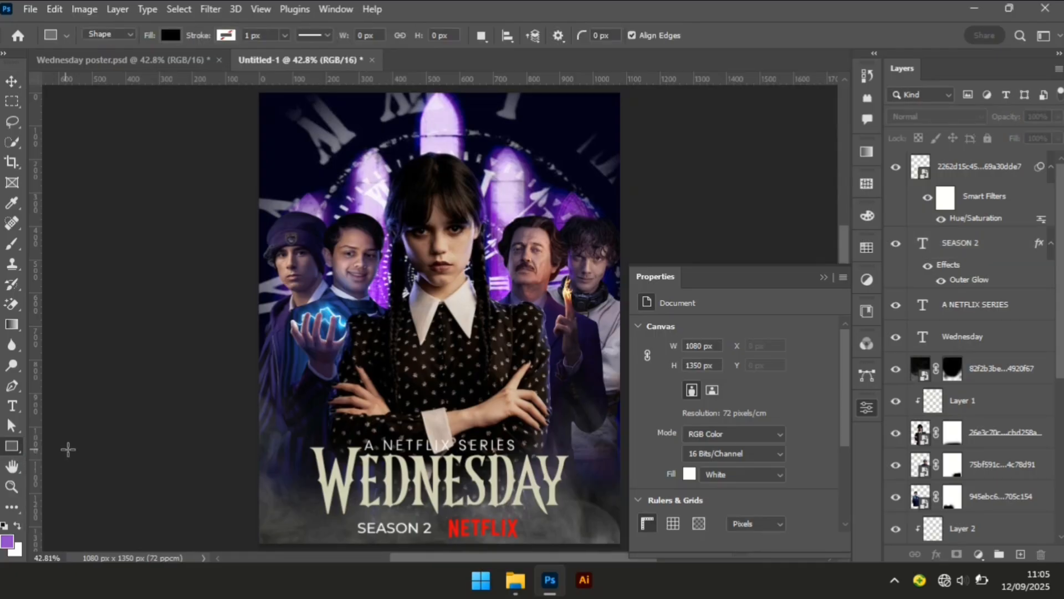
pyautogui.click(442, 441)
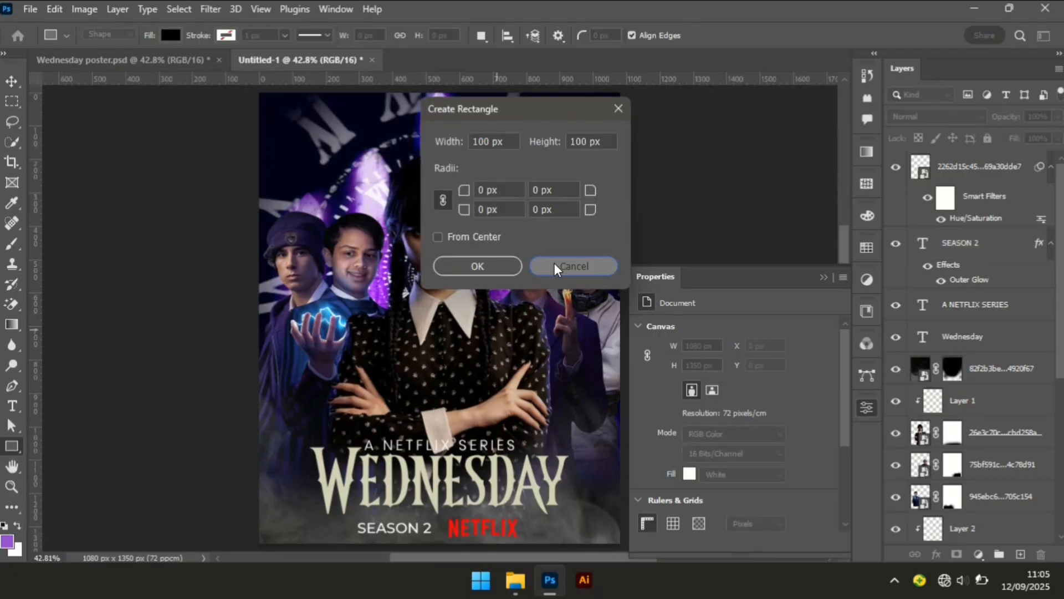
pyautogui.click(557, 267)
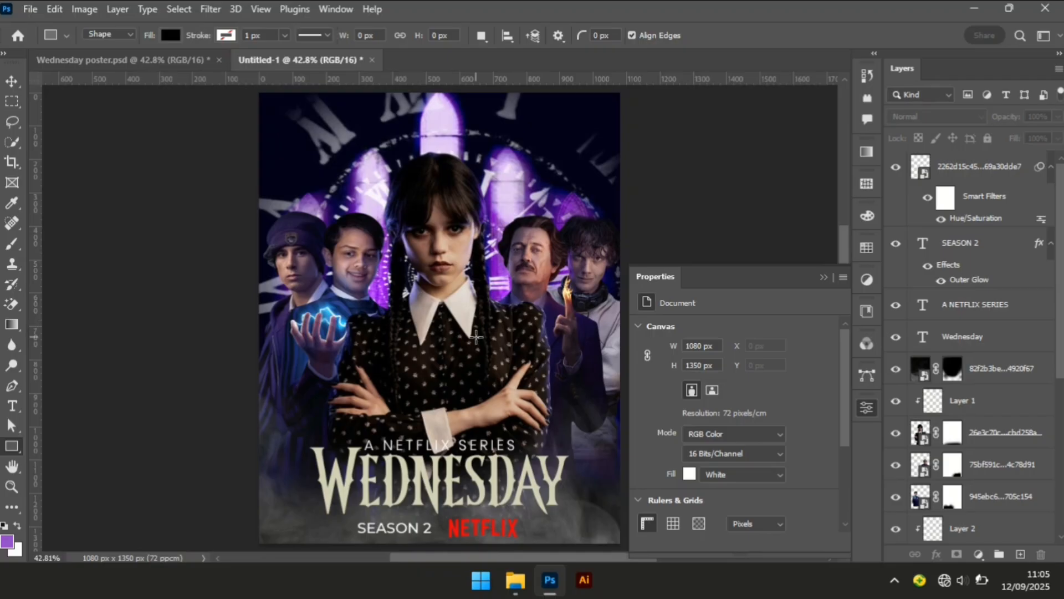
pyautogui.moveTo(476, 336); pyautogui.dragTo(476, 358)
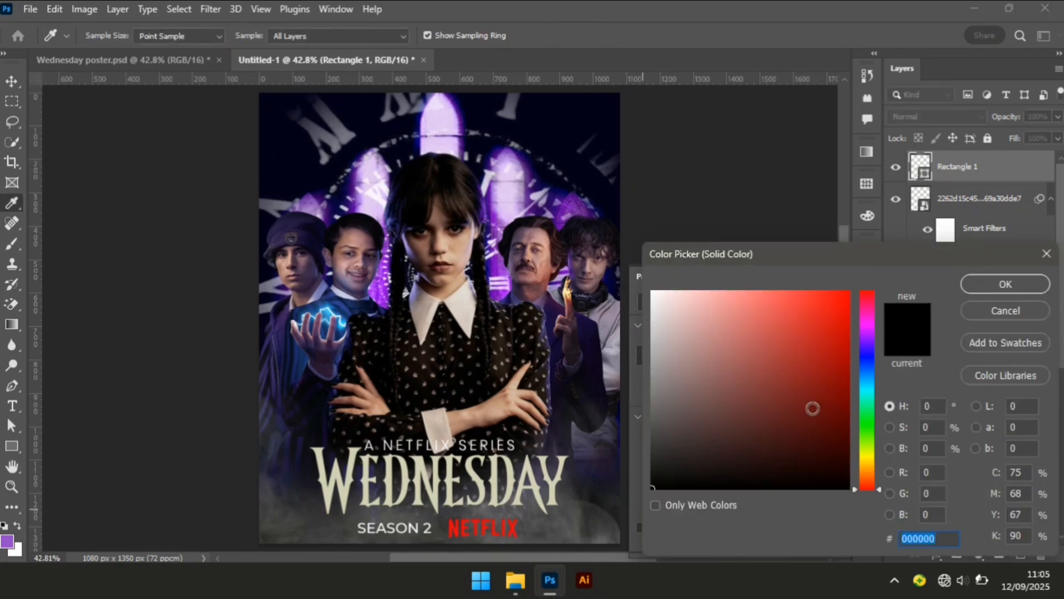
# Fill the thin rectangle with the red ee000e
pyautogui.write('ee00')
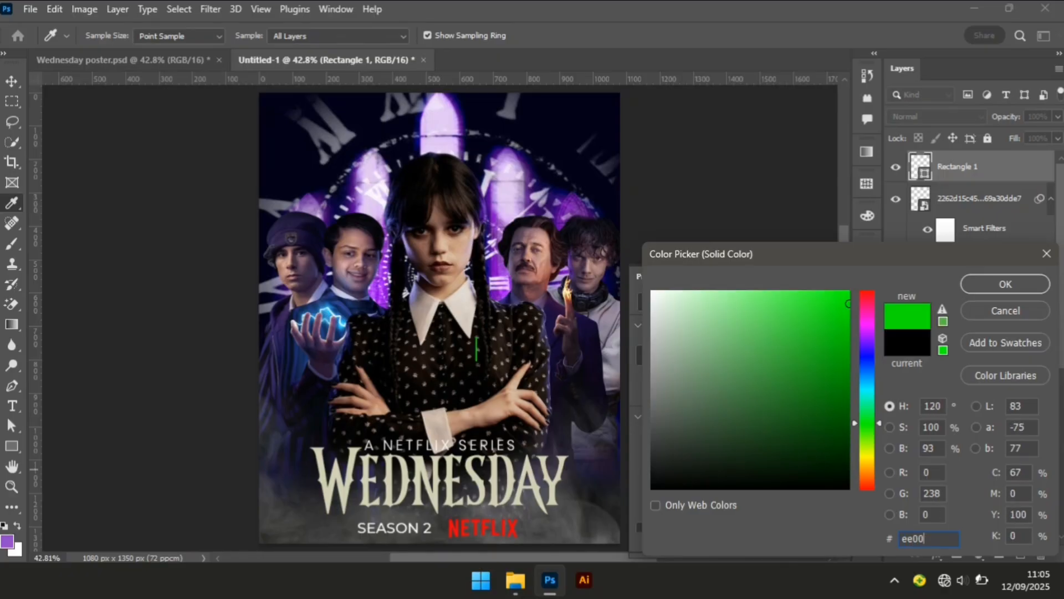
pyautogui.write('0e')
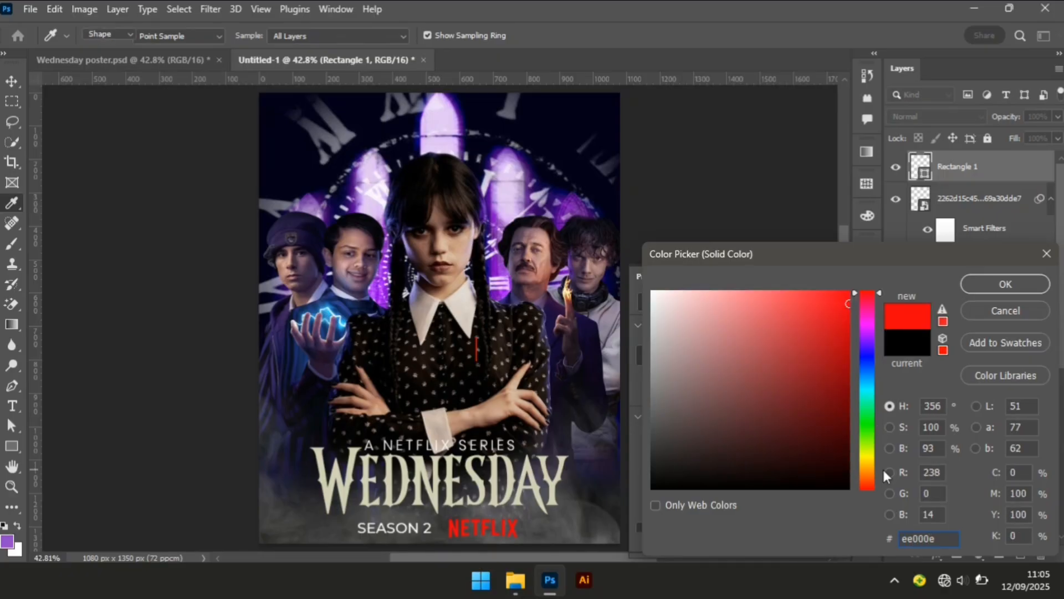
pyautogui.press('Return')
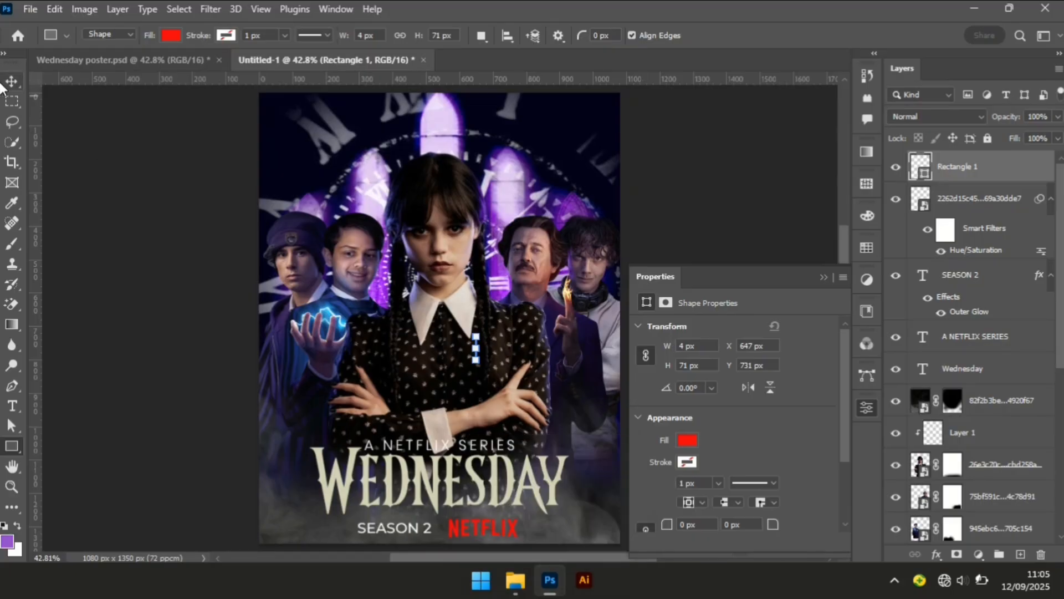
# Place the red bar between "SEASON 2" and the NETFLIX logo and shorten its height to 77.46%
pyautogui.press('v')
pyautogui.click(143, 361)
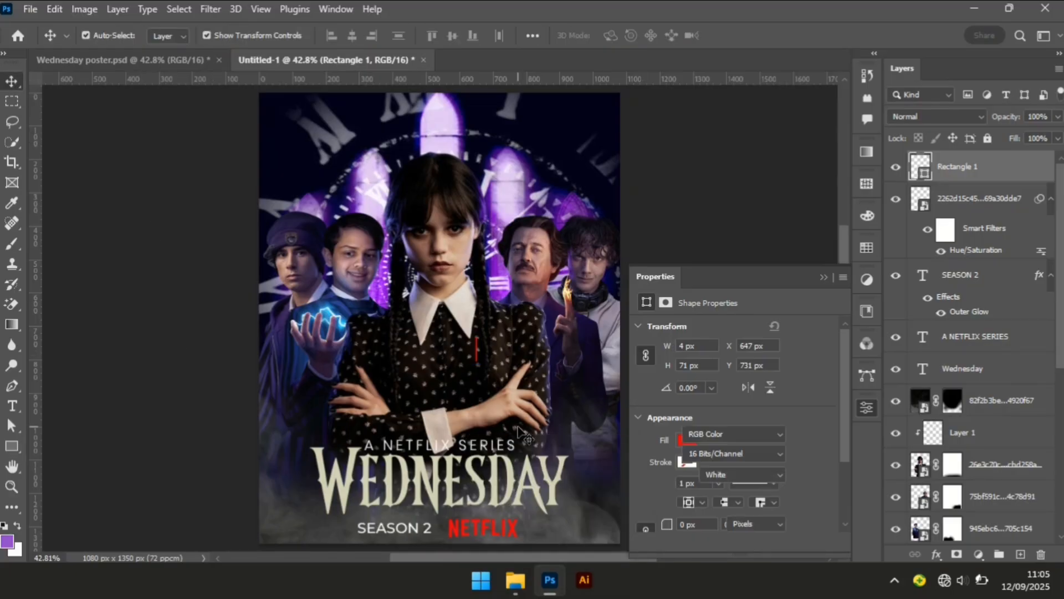
pyautogui.moveTo(476, 348); pyautogui.dragTo(440, 516)
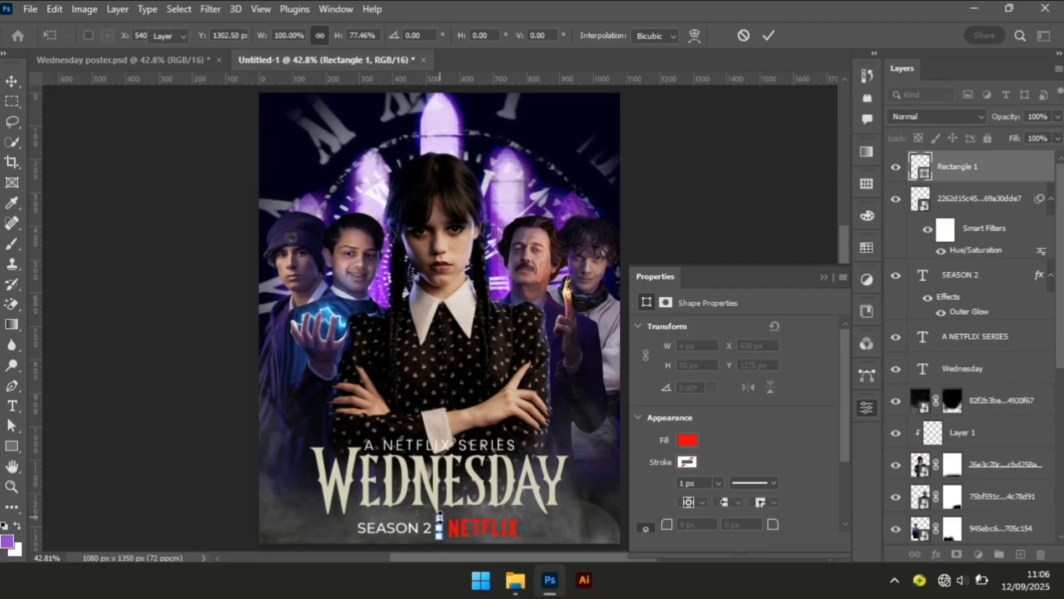
pyautogui.press('Return')
pyautogui.click(167, 491)
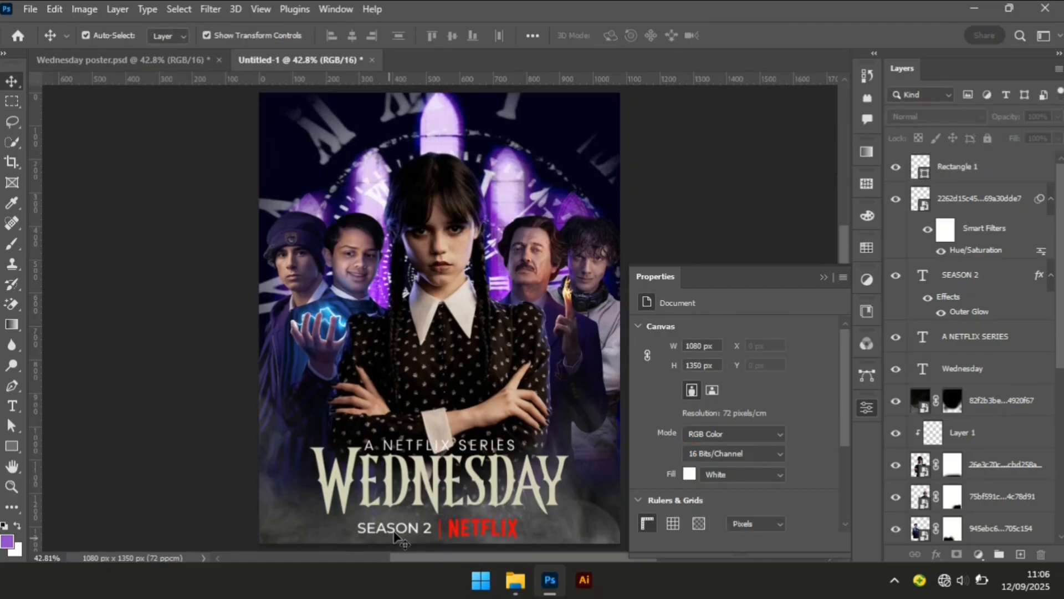
# Group the red bar, the NETFLIX logo and the "SEASON 2" text layers
pyautogui.click(981, 171)
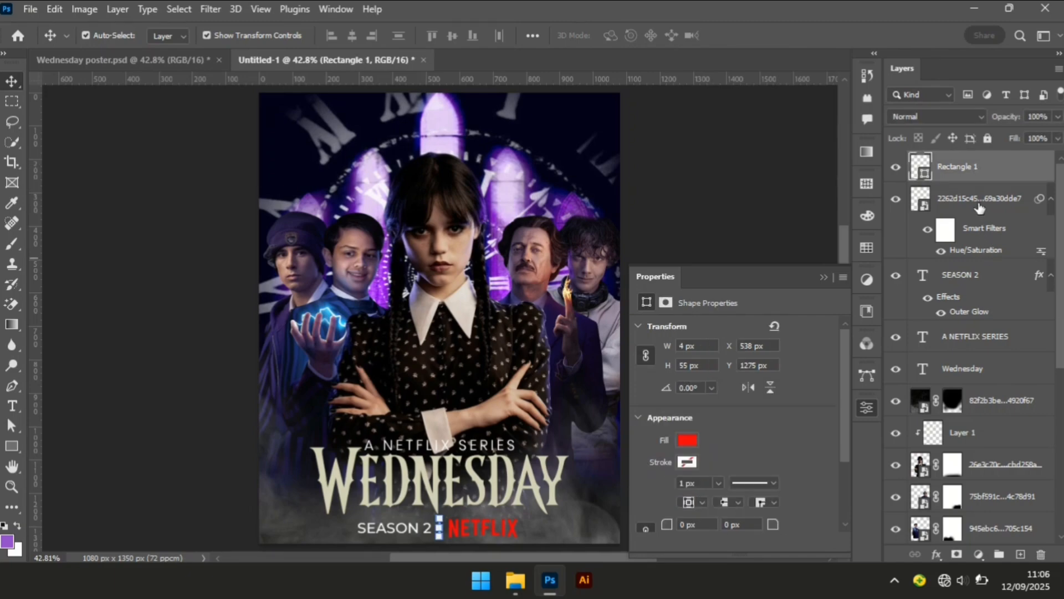
pyautogui.keyDown('shift'); pyautogui.click(983, 277); pyautogui.keyUp('shift')
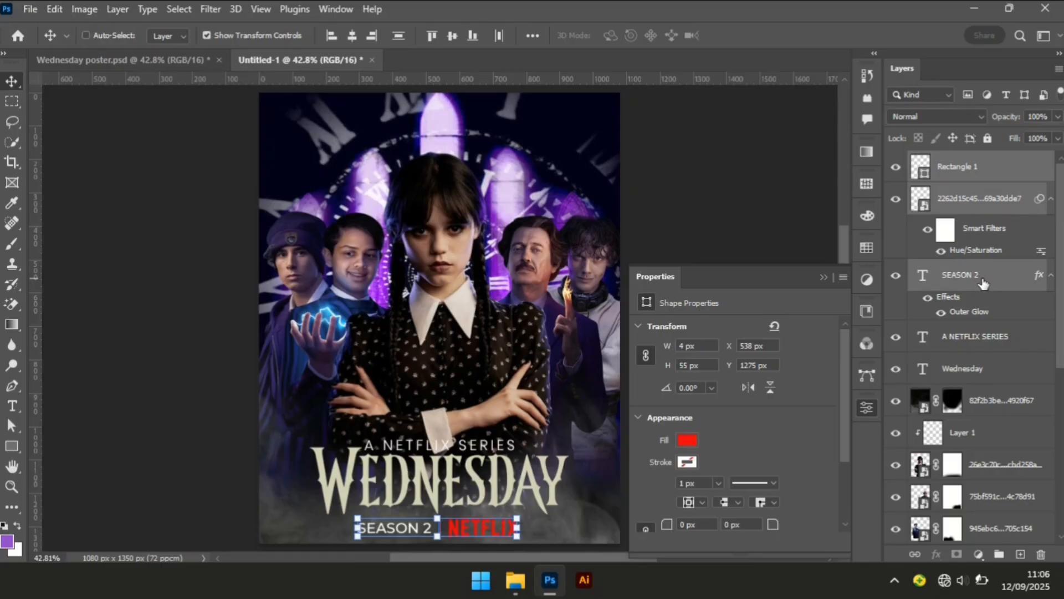
pyautogui.hotkey('ctrl', 'g')
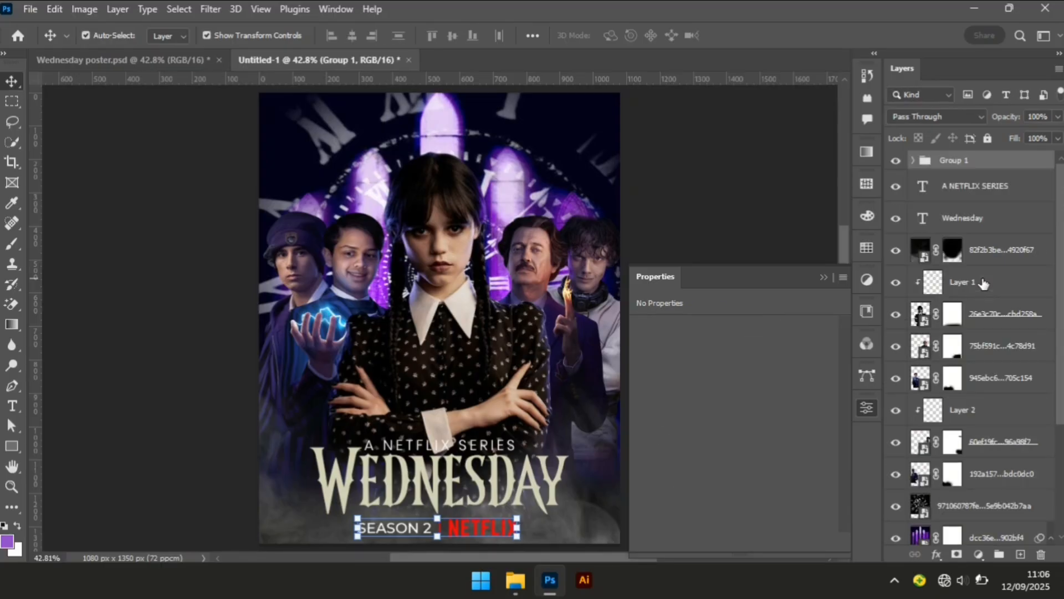
# Centre the "SEASON 2" and NETFLIX group horizontally on the Background layer
pyautogui.scroll(-5, 1060, 318)
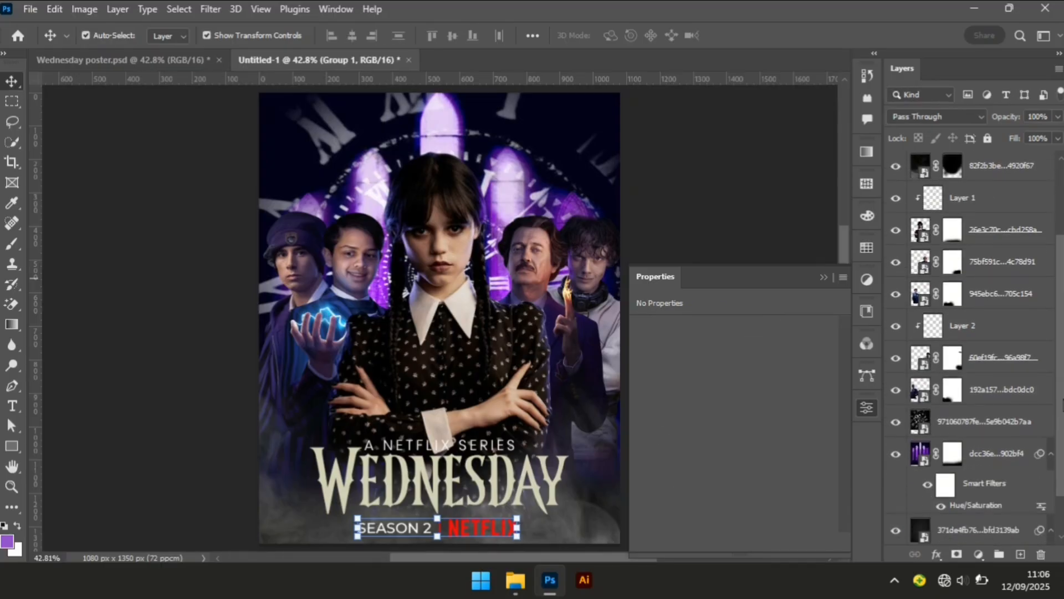
pyautogui.click(968, 531)
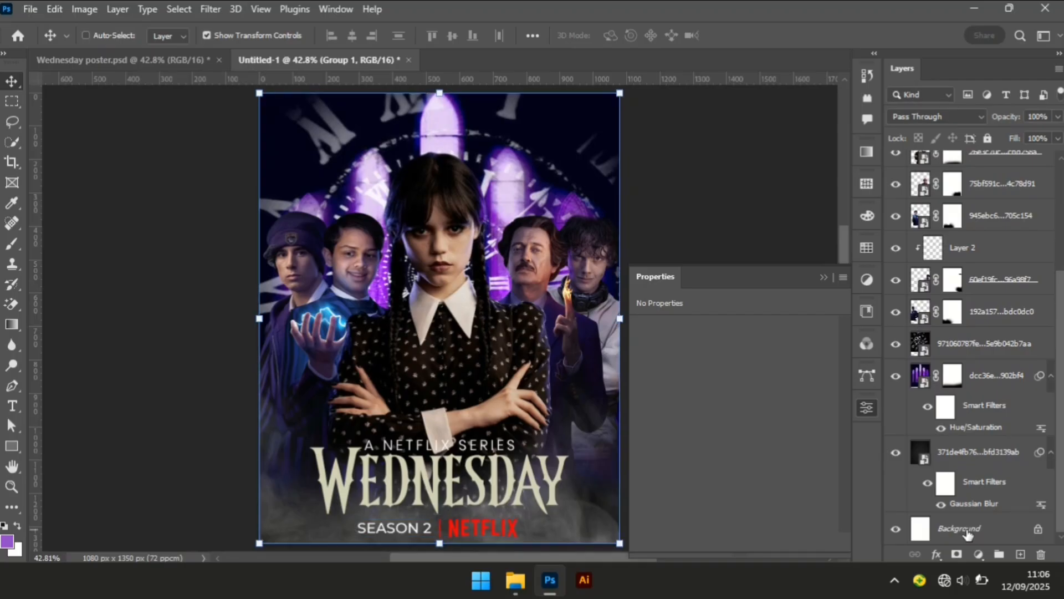
pyautogui.click(352, 36)
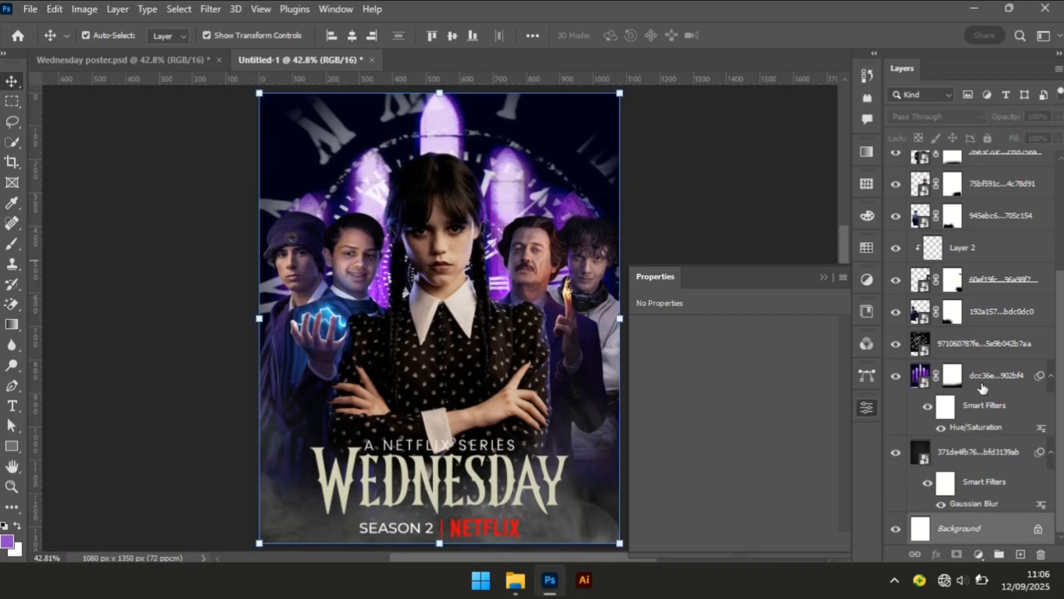
# Select the bottom group together with the "A NETFLIX SERIES" and Wednesday text layers and nudge them up 10 px
pyautogui.scroll(5, 976, 343)
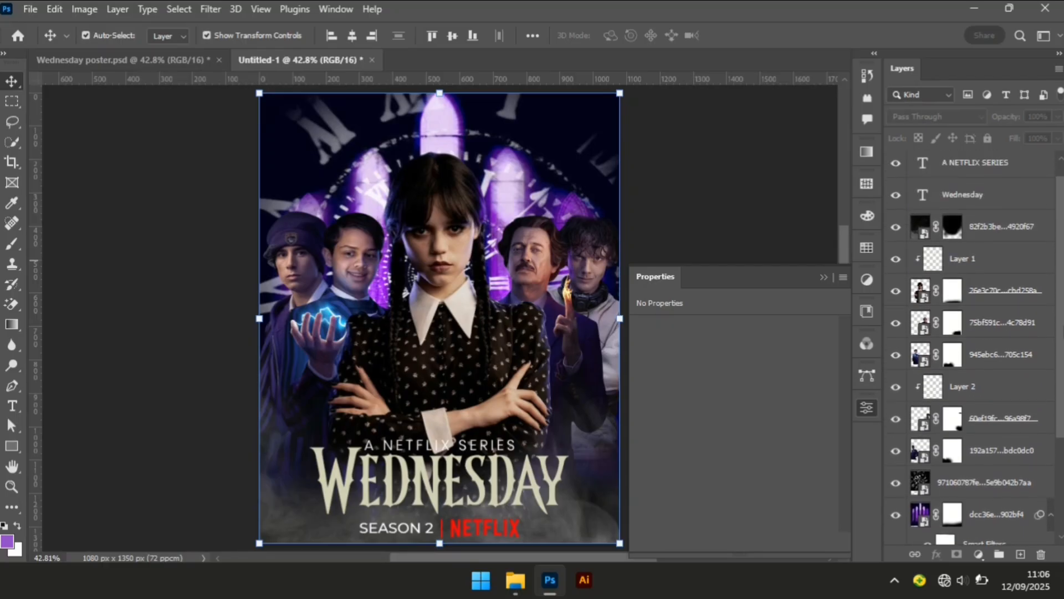
pyautogui.scroll(-5, 980, 499)
pyautogui.keyDown('ctrl'); pyautogui.click(979, 529); pyautogui.keyUp('ctrl')
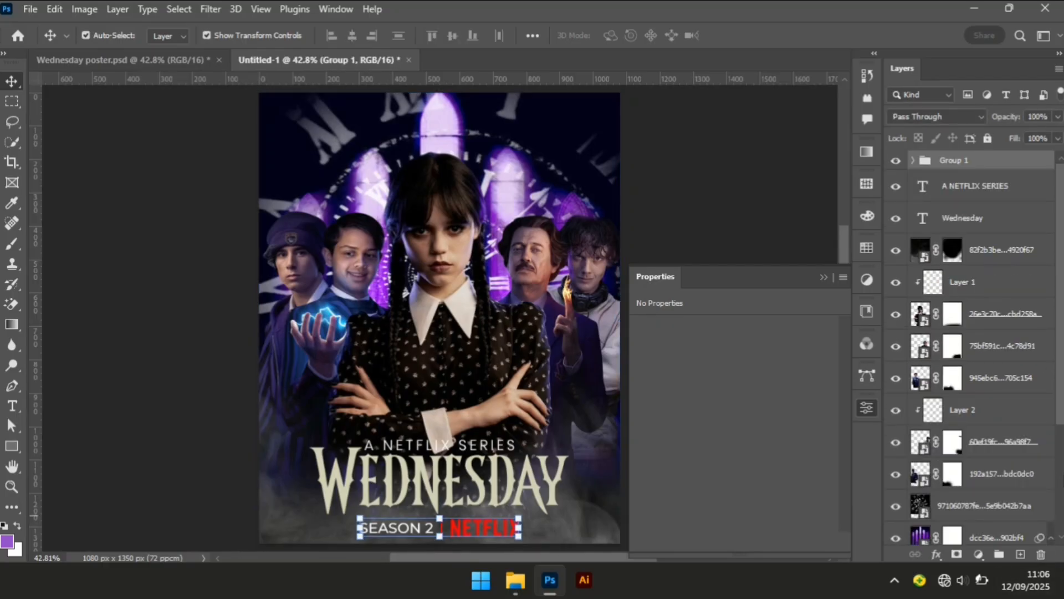
pyautogui.keyDown('shift'); pyautogui.click(981, 222); pyautogui.keyUp('shift')
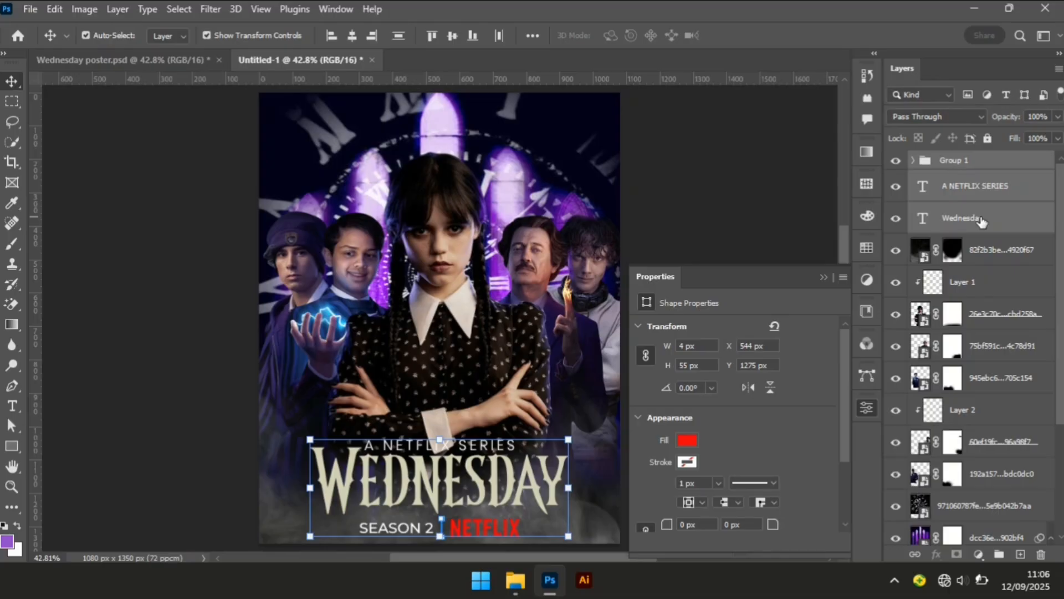
pyautogui.press('Up')
pyautogui.press('Up')
pyautogui.press('Up')
pyautogui.press('Up')
pyautogui.press('Up')
pyautogui.press('Up')
pyautogui.press('Up')
pyautogui.press('Up')
pyautogui.press('Up')
pyautogui.press('Up')
pyautogui.press('Up')
pyautogui.press('Up')
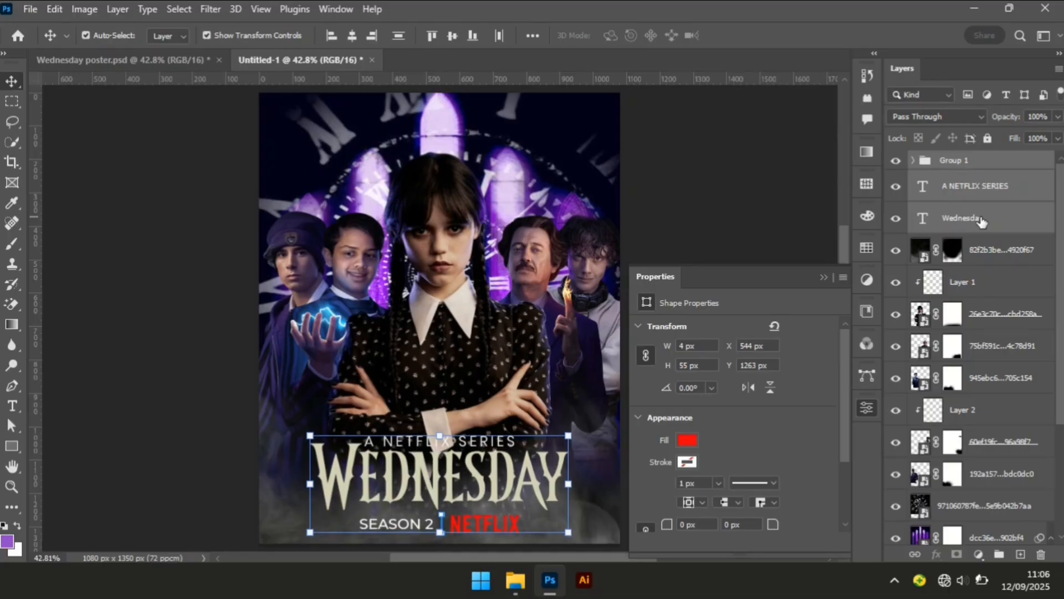
pyautogui.press('Down')
pyautogui.press('Down')
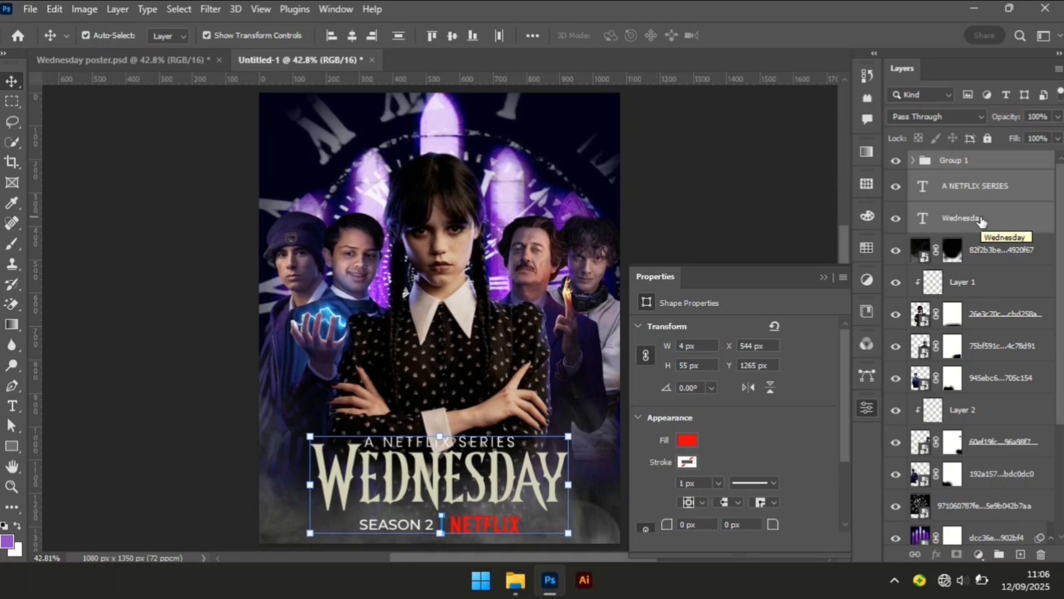
# Centre the bottom group, the "A NETFLIX SERIES" line and the Wednesday title horizontally on the Background layer
pyautogui.scroll(-5, 1061, 450)
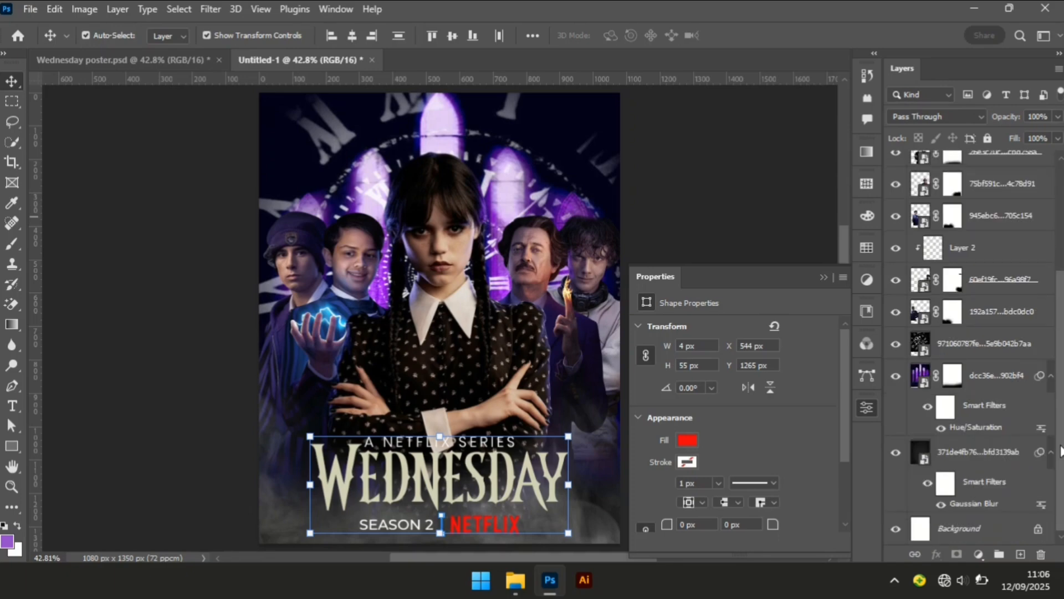
pyautogui.click(964, 528)
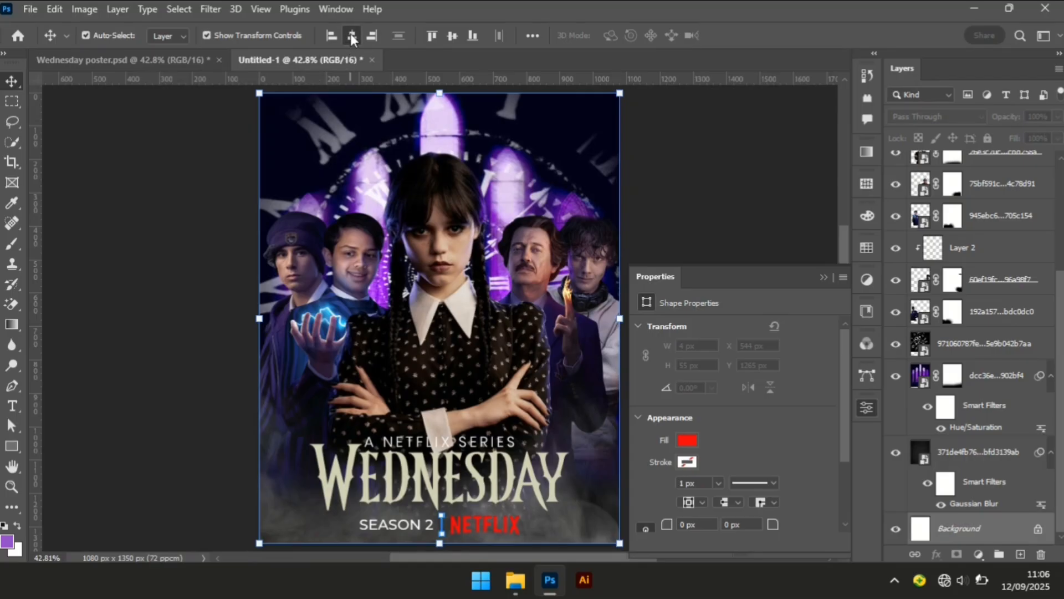
pyautogui.click(148, 241)
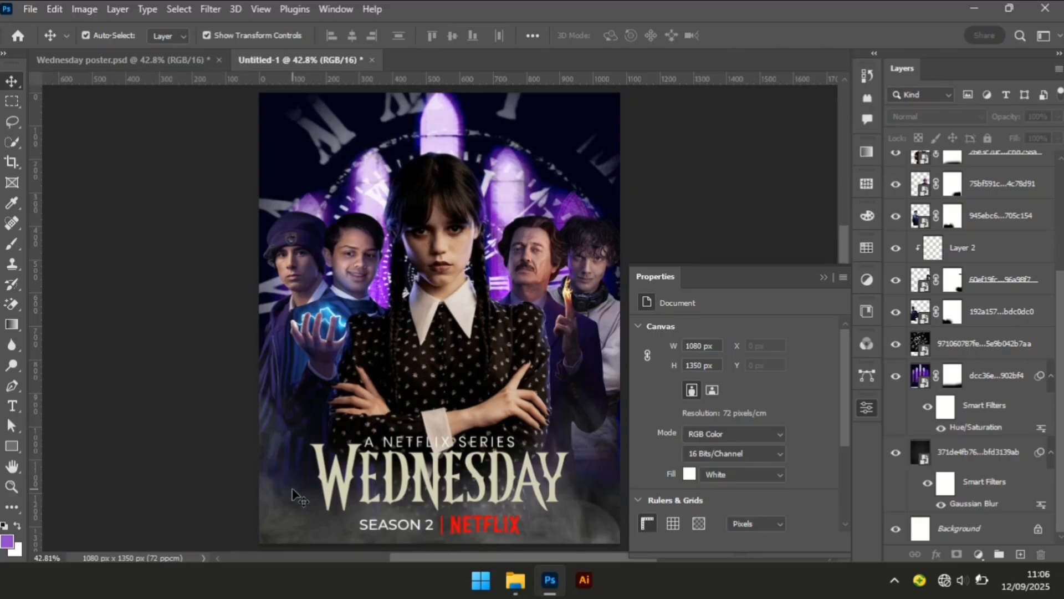
# Stretch the "A NETFLIX SERIES" text to 113.73% width while keeping its height at 100%
pyautogui.click(478, 445)
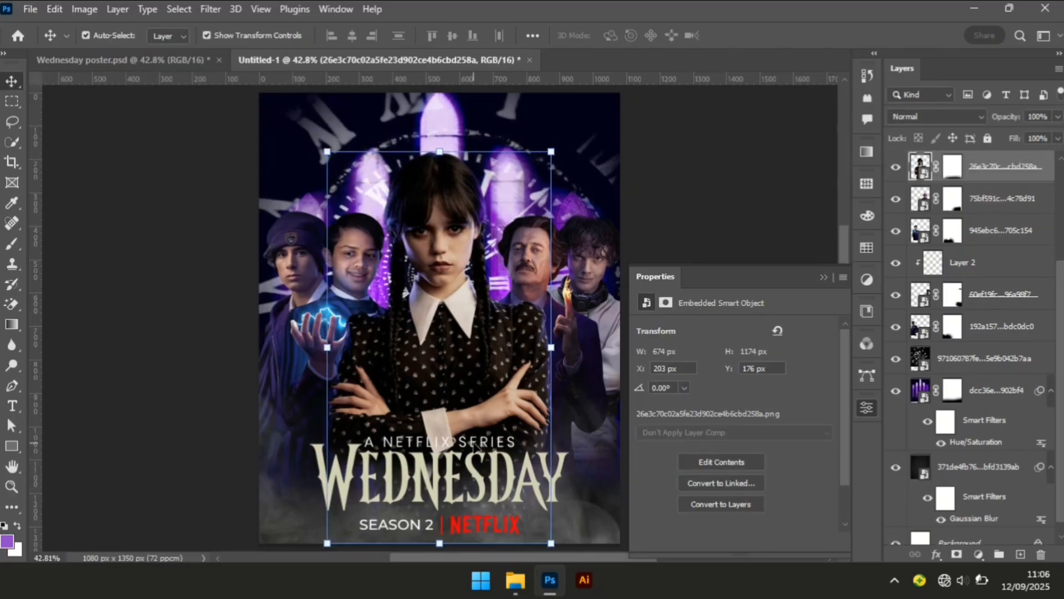
pyautogui.click(475, 447)
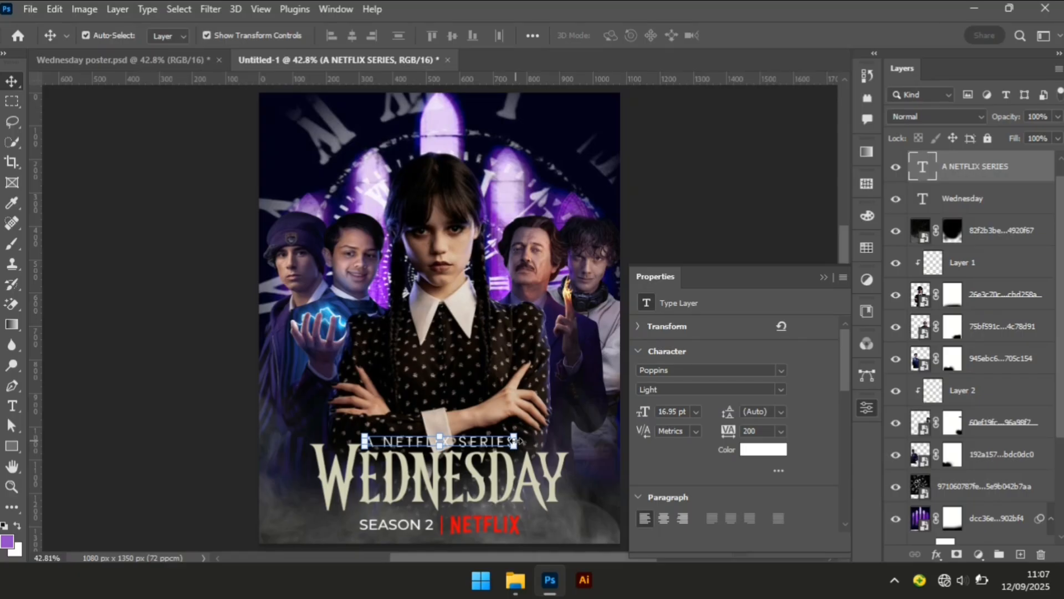
pyautogui.click(515, 442)
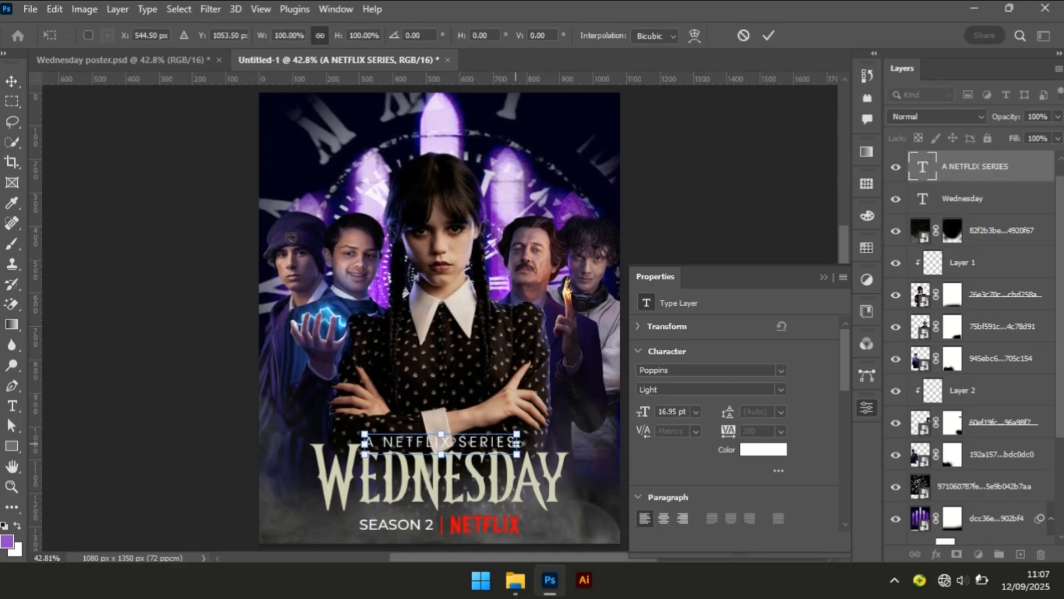
pyautogui.moveTo(527, 443); pyautogui.dragTo(538, 441)
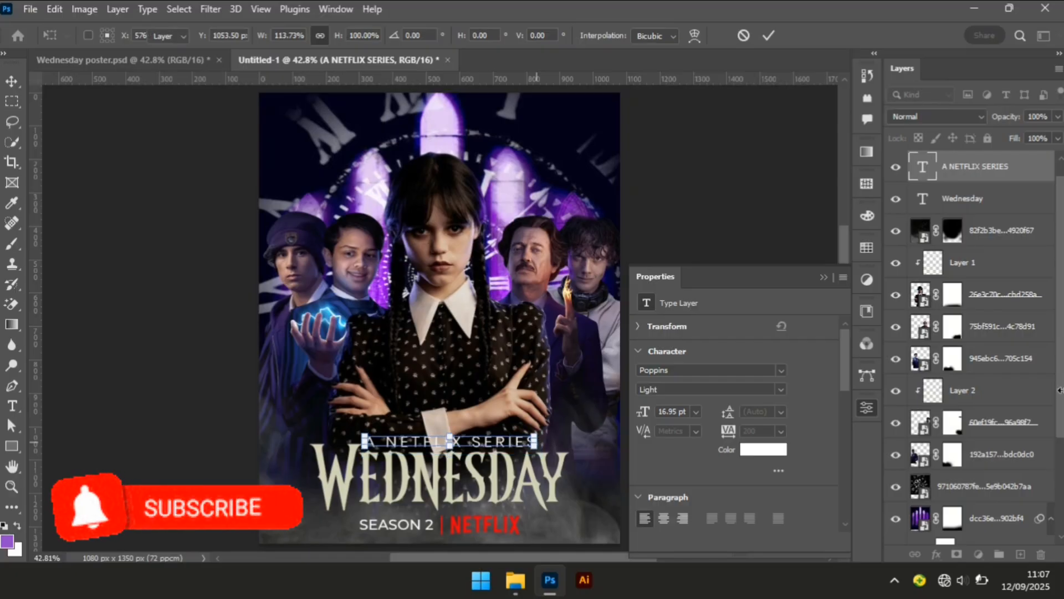
pyautogui.press('Return')
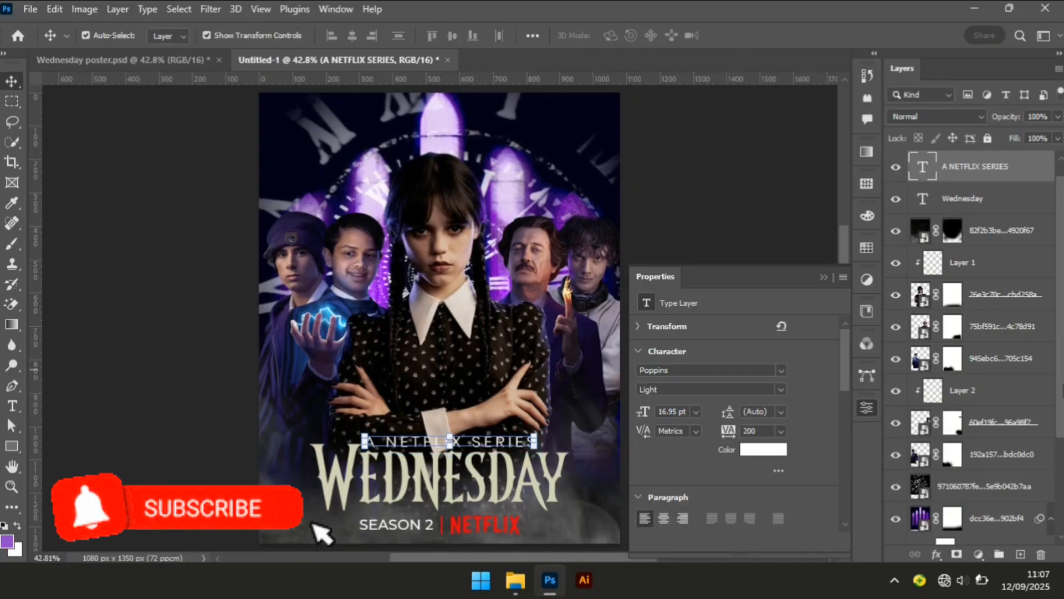
# Centre the "A NETFLIX SERIES" text horizontally on the Background layer
pyautogui.scroll(-3, 1059, 518)
pyautogui.keyDown('ctrl'); pyautogui.click(327, 199); pyautogui.keyUp('ctrl')
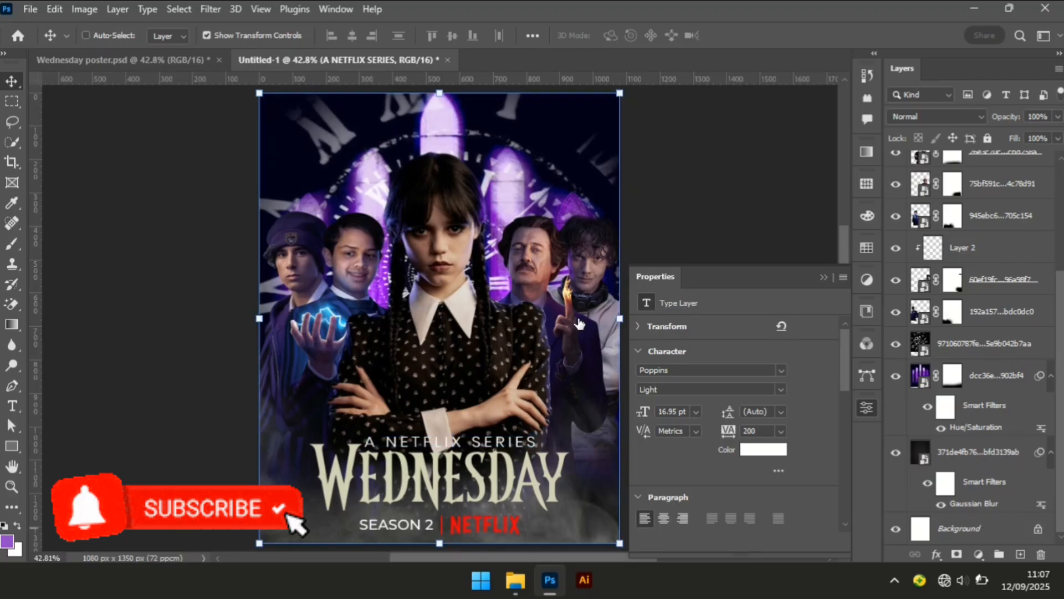
pyautogui.click(352, 40)
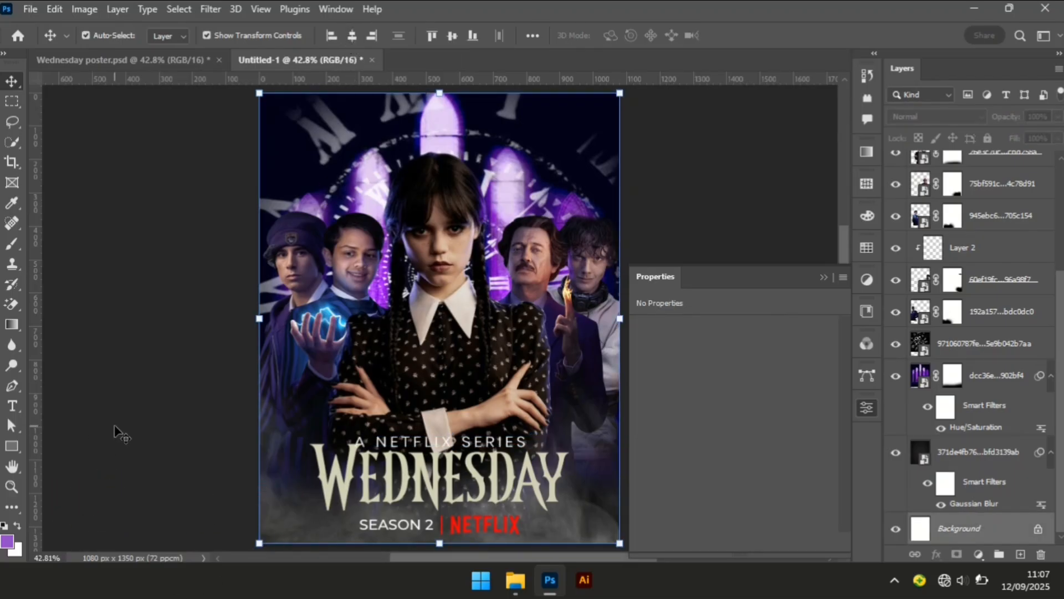
pyautogui.click(233, 440)
# Scale the "A NETFLIX SERIES" text down from its left end to 96.36% width and 96.72% height
pyautogui.click(391, 446)
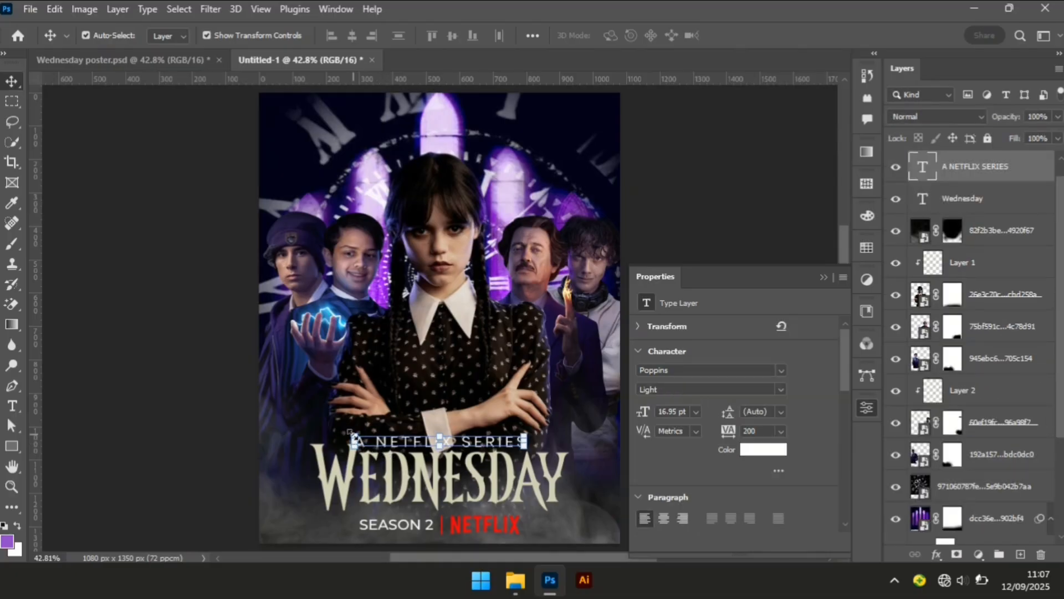
pyautogui.click(354, 434)
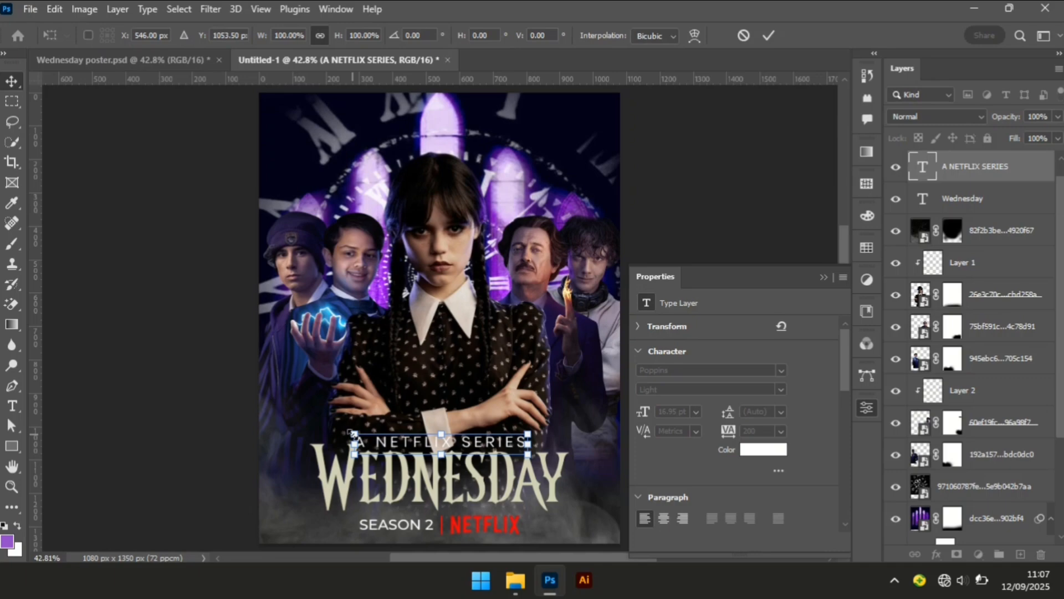
pyautogui.moveTo(355, 433); pyautogui.dragTo(359, 434)
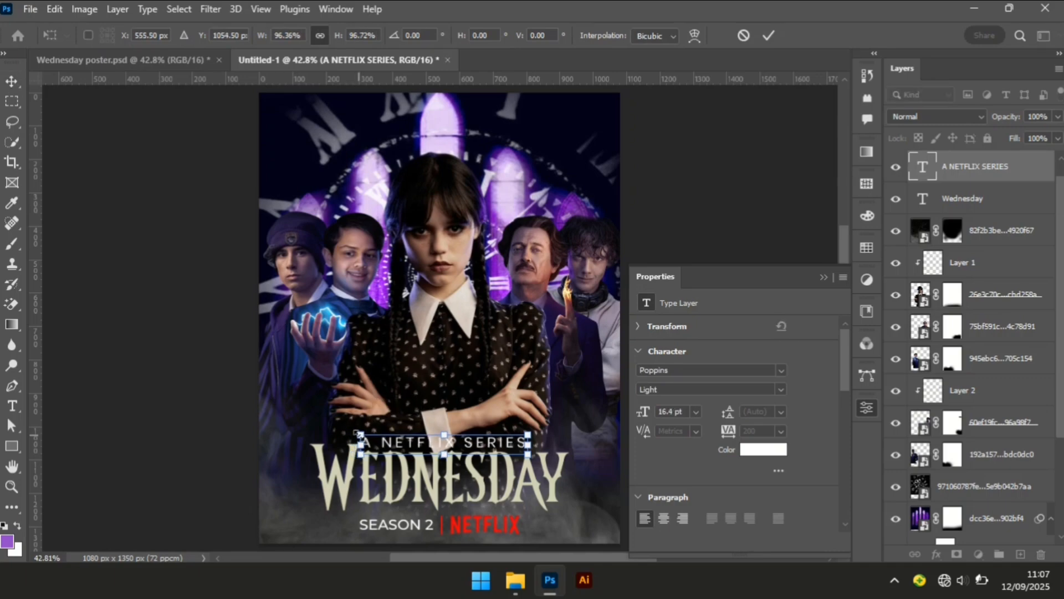
pyautogui.press('Return')
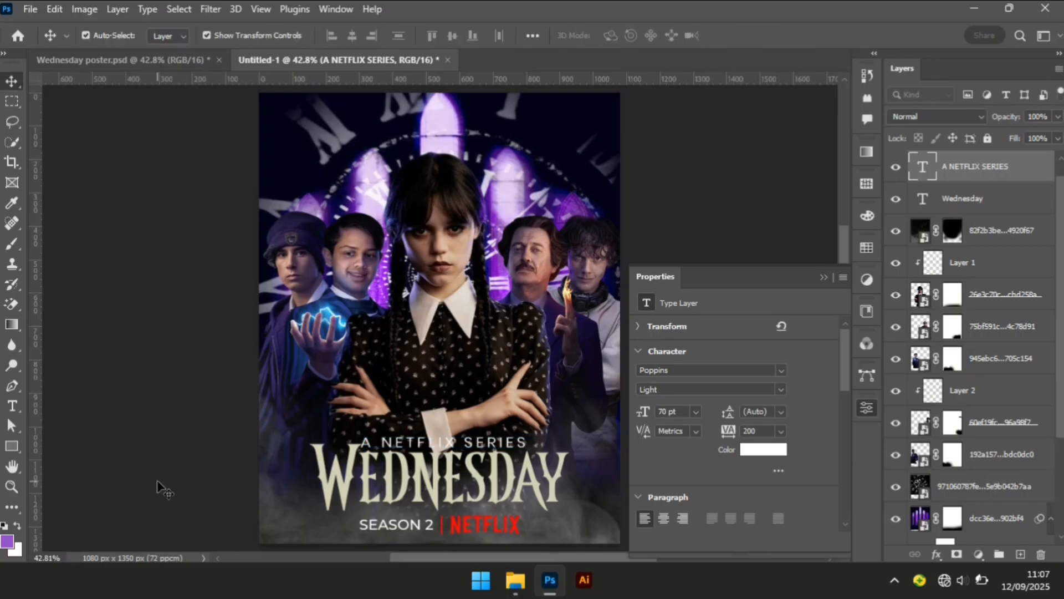
pyautogui.click(159, 481)
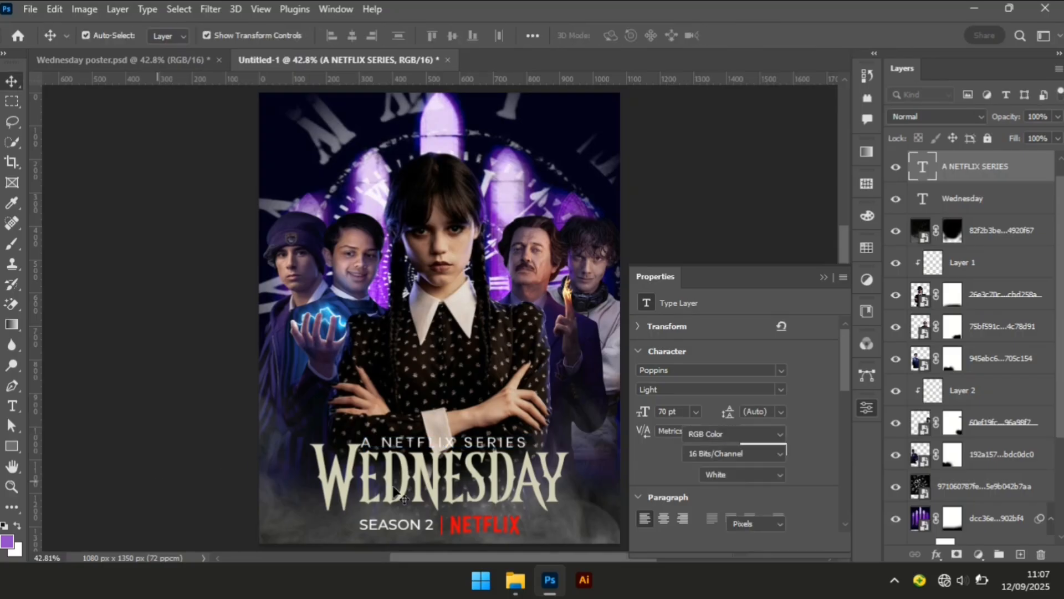
# Reduce the "A NETFLIX SERIES" text further to 97.61% width and 98.31% height, then deselect it
pyautogui.click(372, 452)
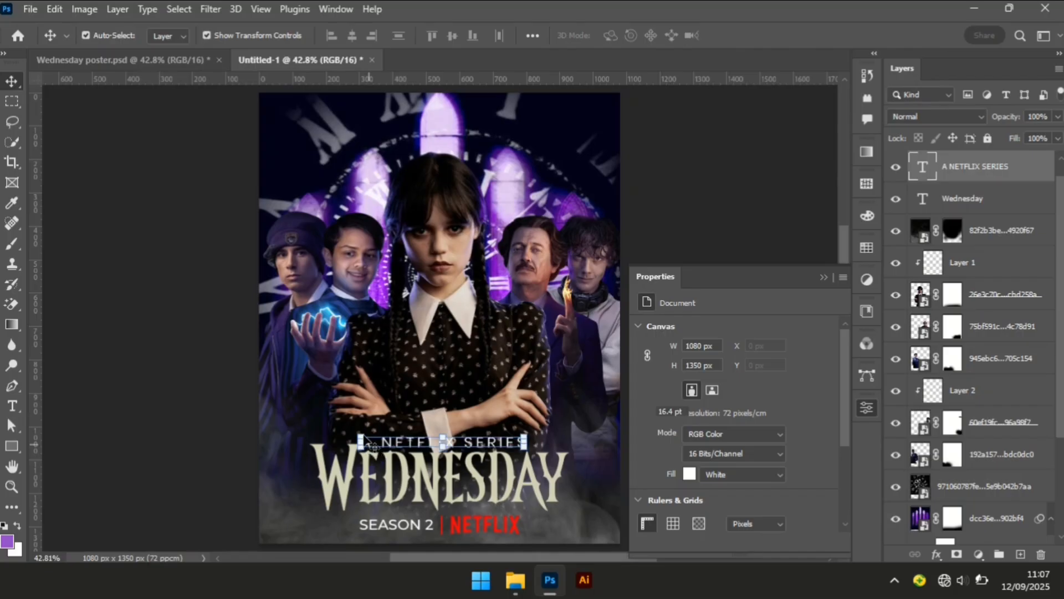
pyautogui.click(363, 441)
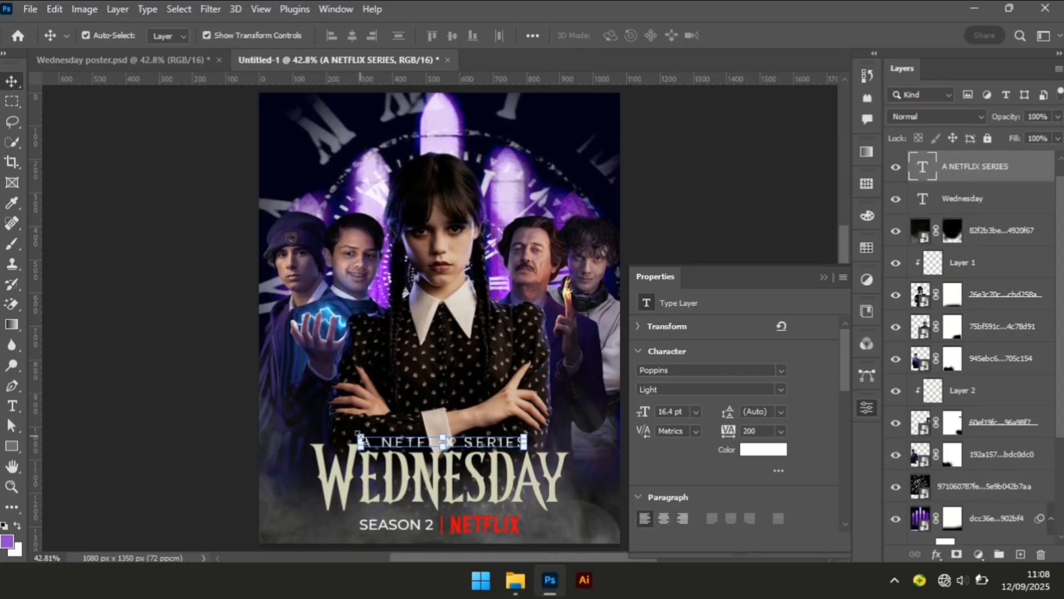
pyautogui.click(358, 434)
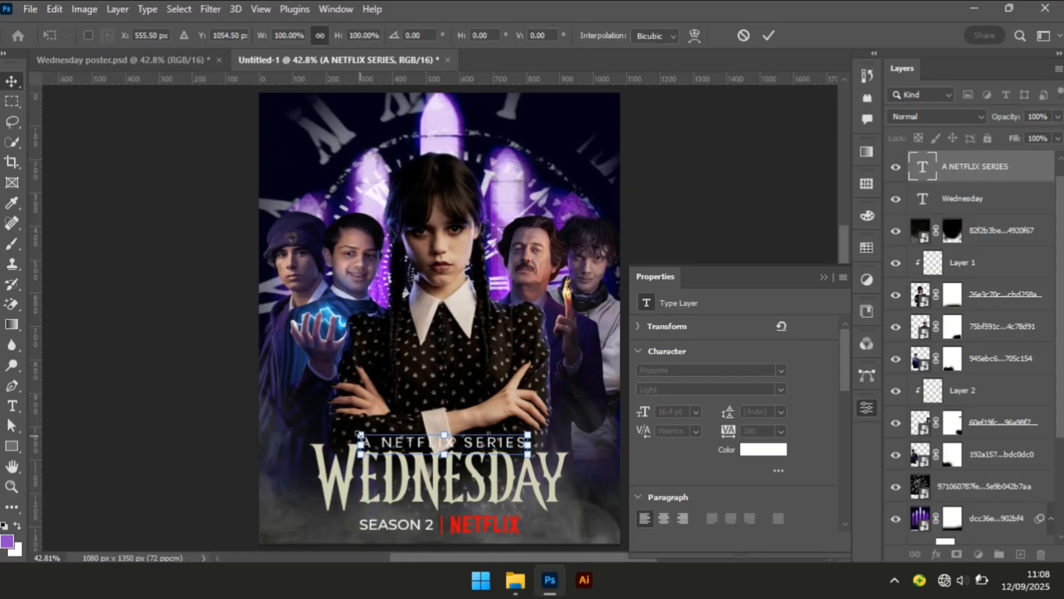
pyautogui.moveTo(359, 434); pyautogui.dragTo(365, 438)
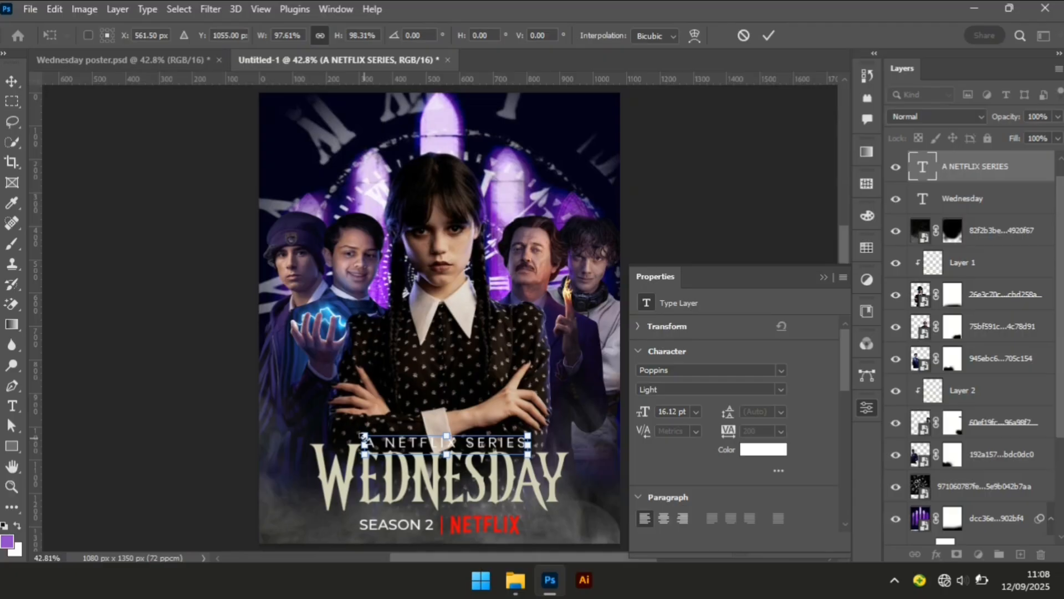
pyautogui.press('Return')
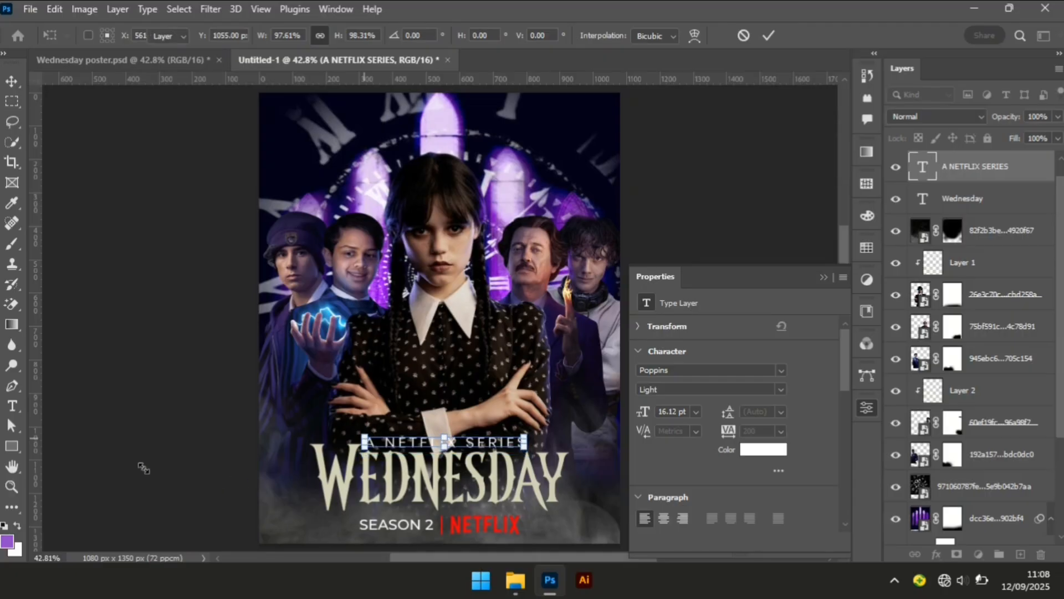
pyautogui.press('Return')
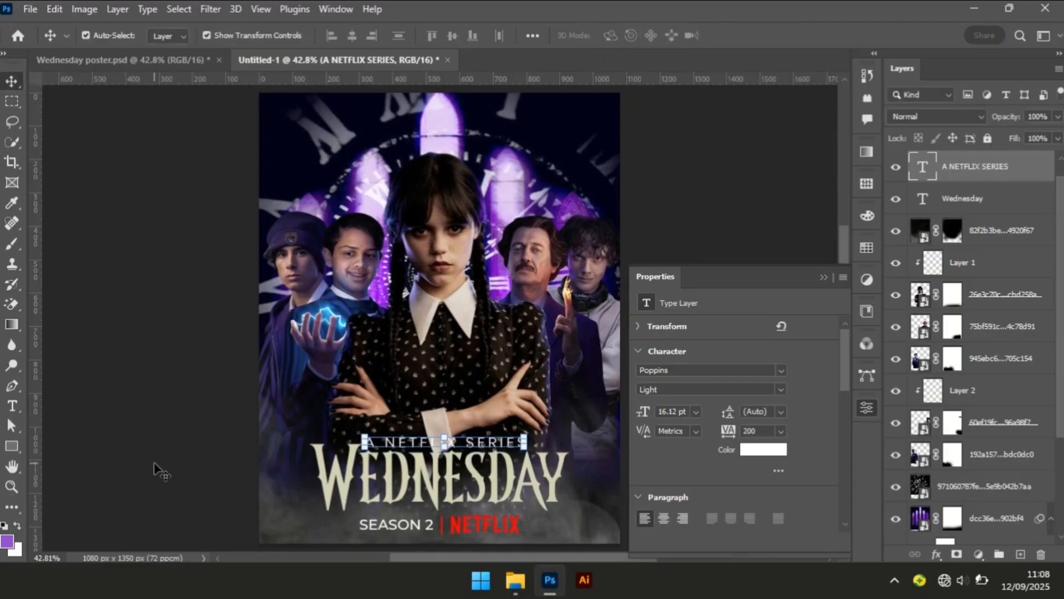
pyautogui.click(210, 412)
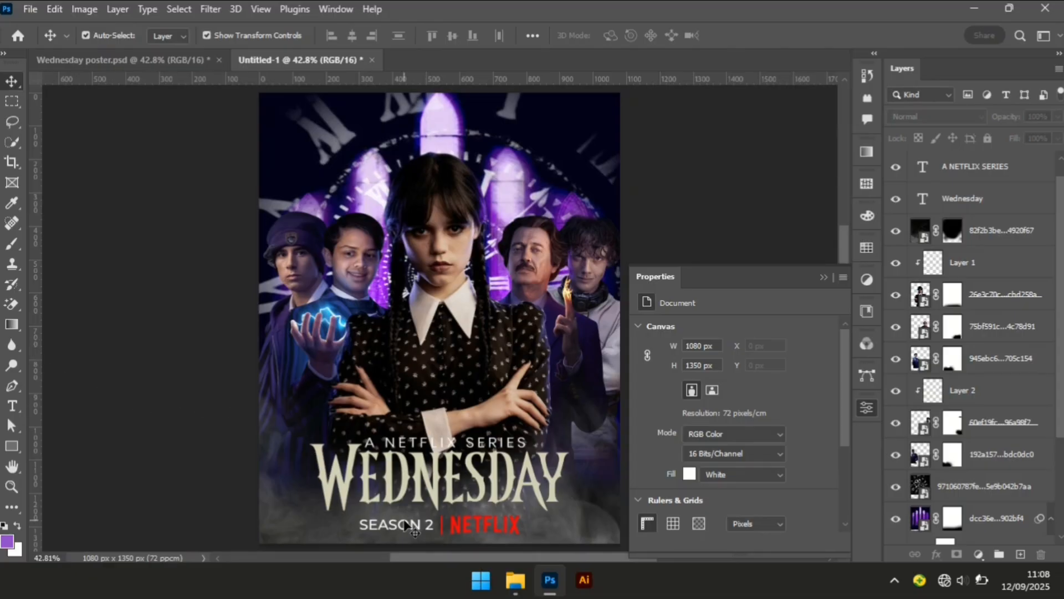
# Shorten the red bar between "SEASON 2" and the NETFLIX logo to a height of 43 px
pyautogui.click(387, 529)
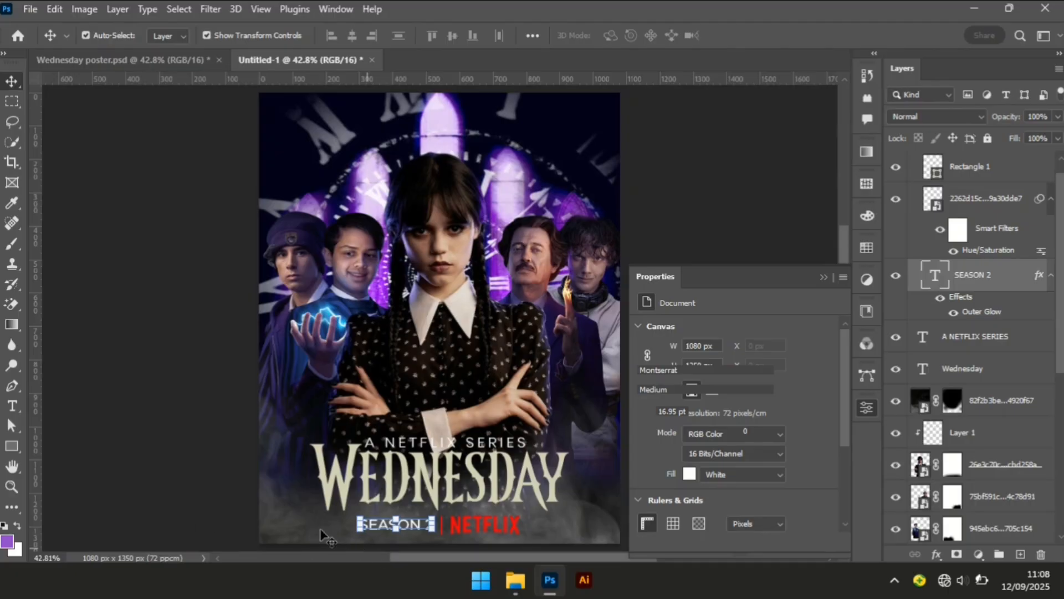
pyautogui.click(443, 533)
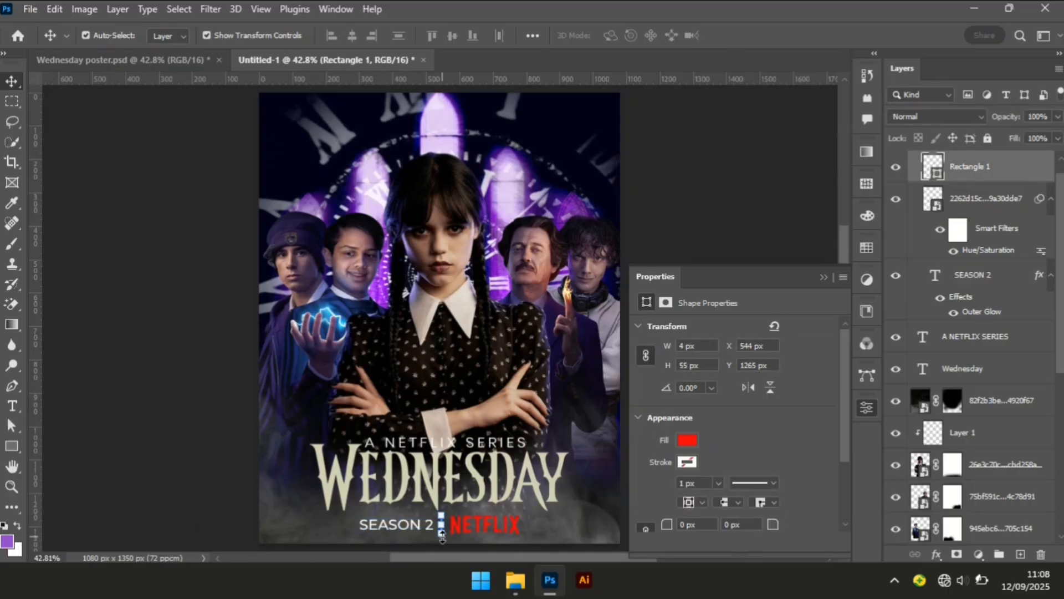
pyautogui.hotkey('ctrl', 't')
pyautogui.moveTo(443, 534); pyautogui.dragTo(442, 529)
pyautogui.press('Return')
pyautogui.click(94, 441)
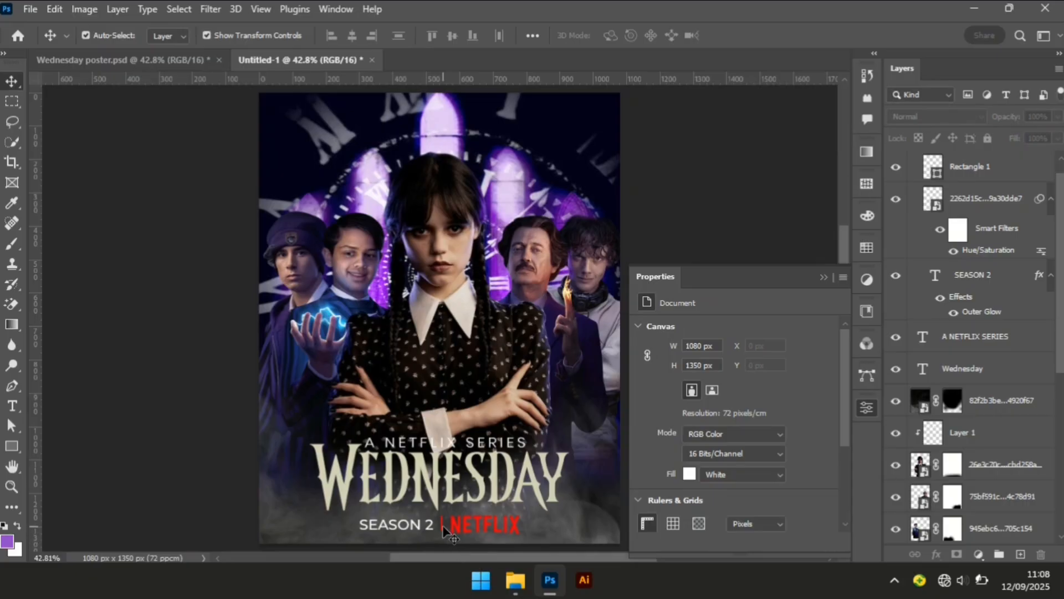
# Collapse Group 1 and centre it horizontally on the Background layer
pyautogui.click(443, 530)
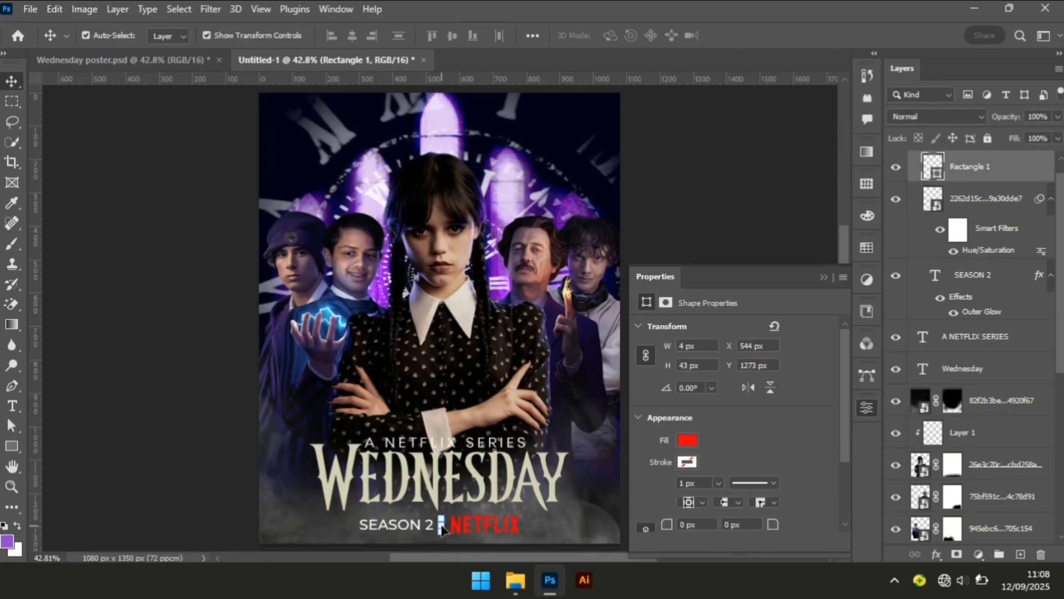
pyautogui.hotkey('ctrl', 'g')
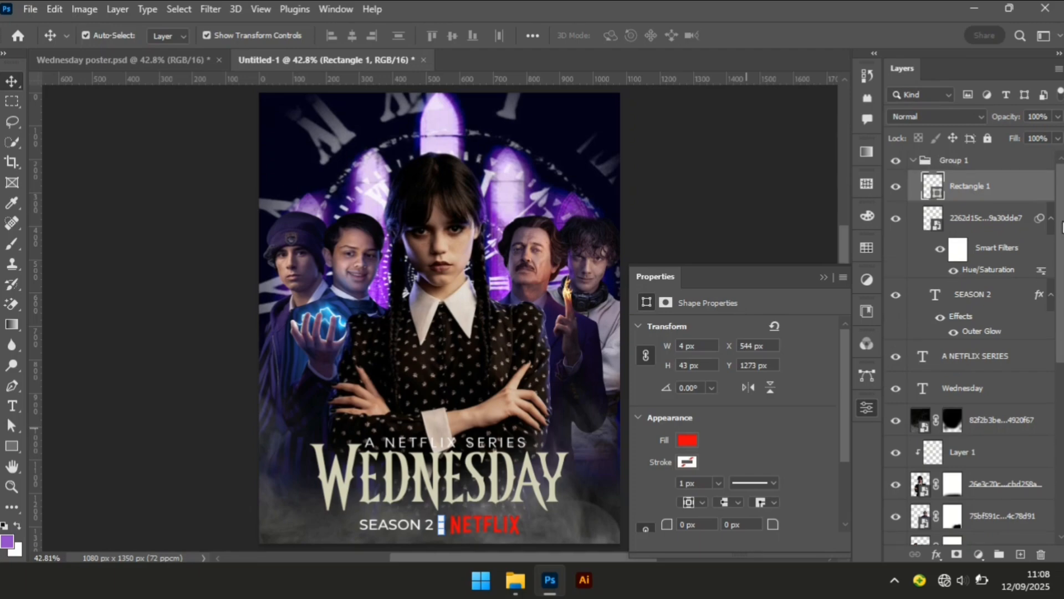
pyautogui.click(913, 161)
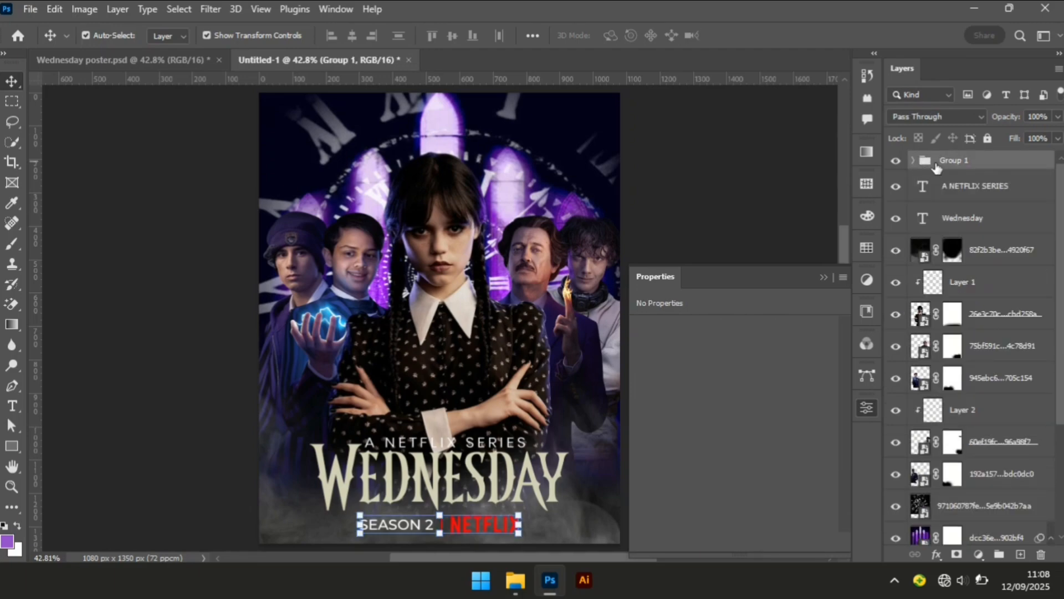
pyautogui.scroll(-5, 1036, 388)
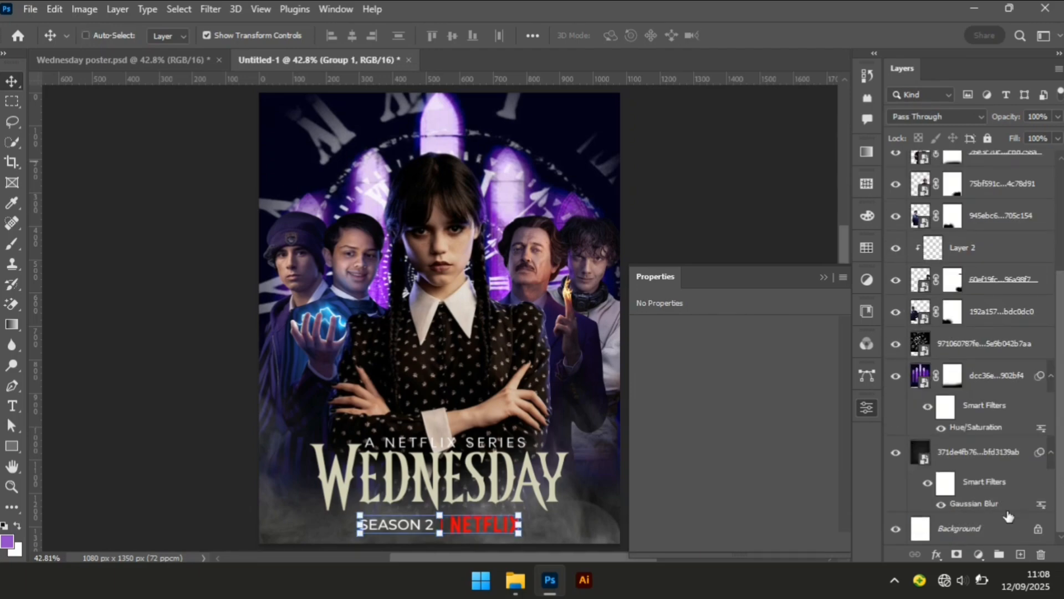
pyautogui.click(978, 527)
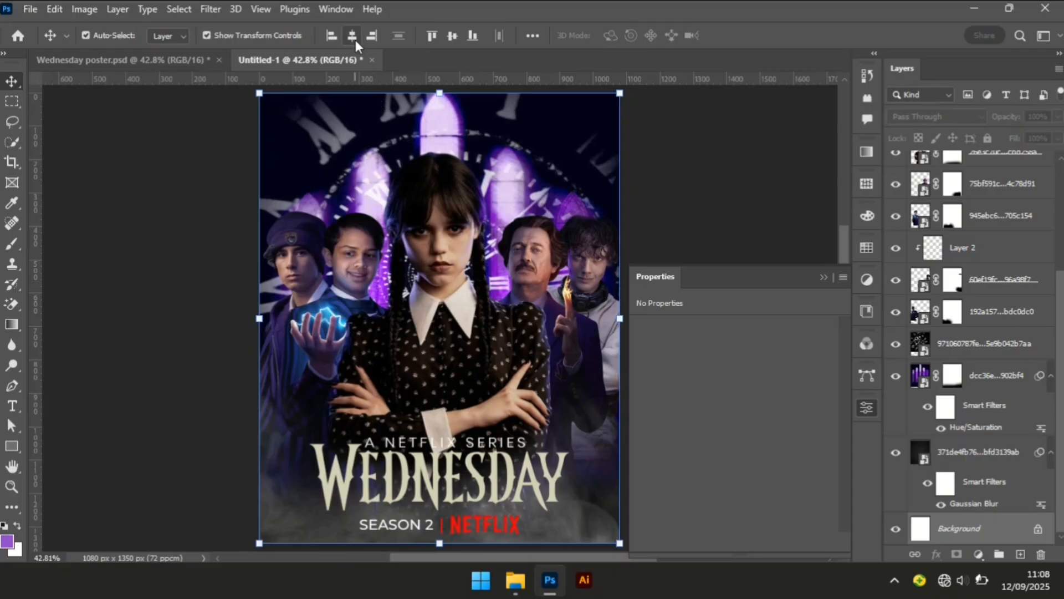
pyautogui.click(78, 346)
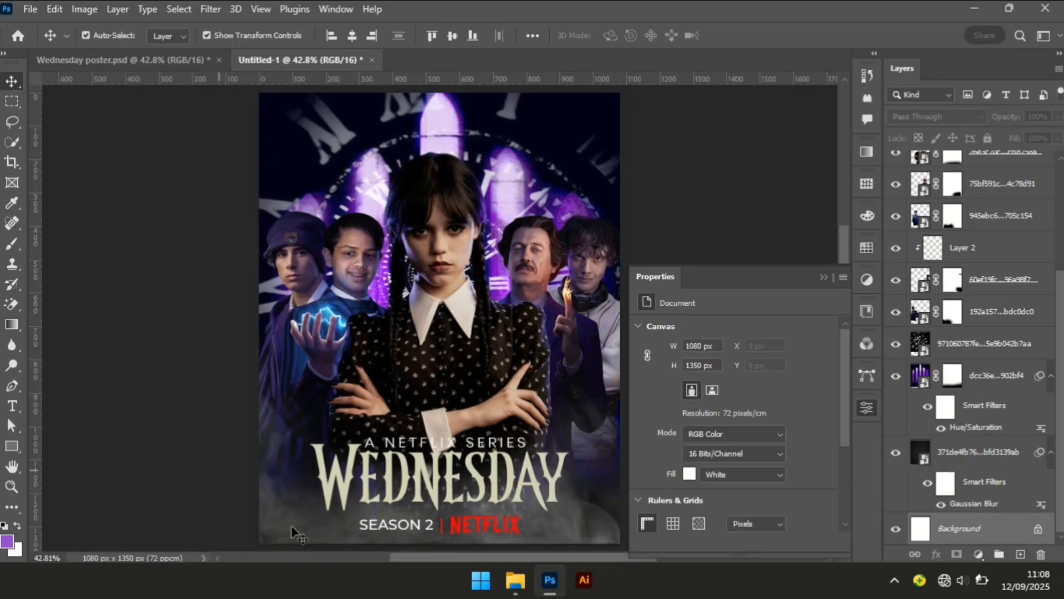
# Nudge the red bar vertically to Y 1272 px and deselect it
pyautogui.click(443, 530)
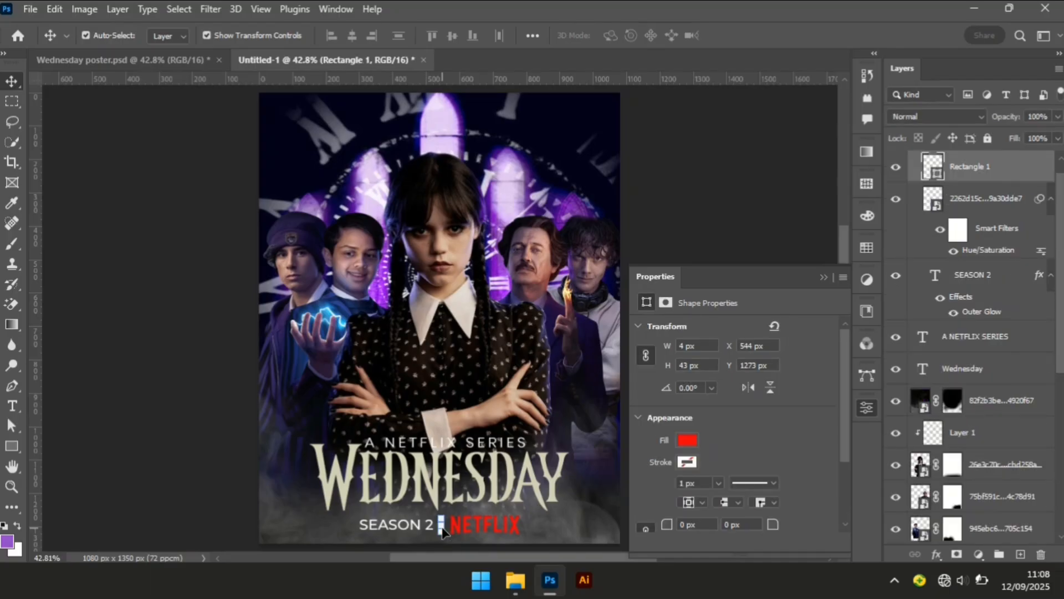
pyautogui.press('Down')
pyautogui.press('Down')
pyautogui.click(175, 474)
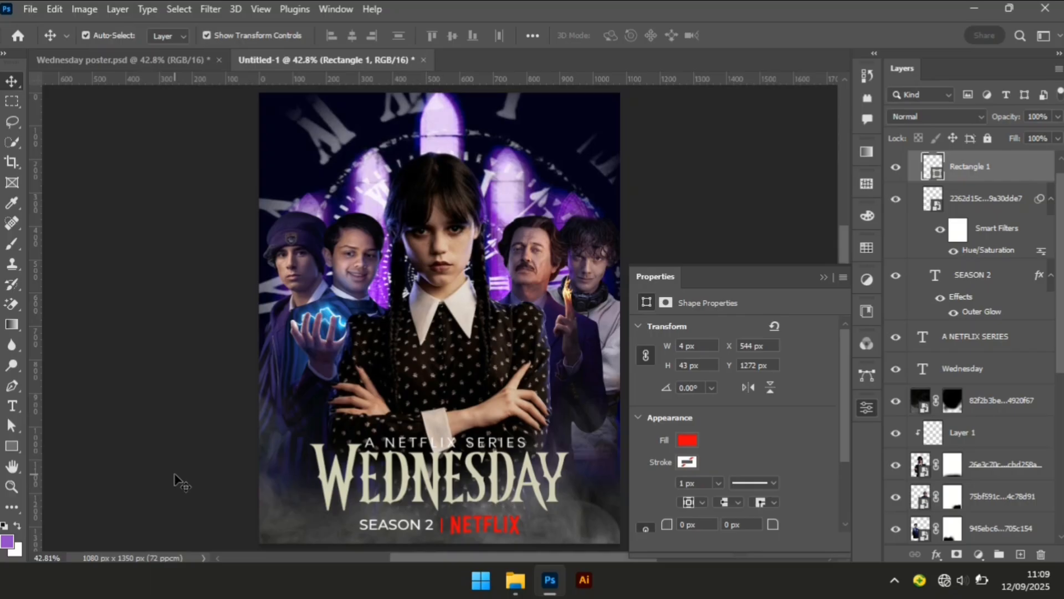
pyautogui.click(397, 546)
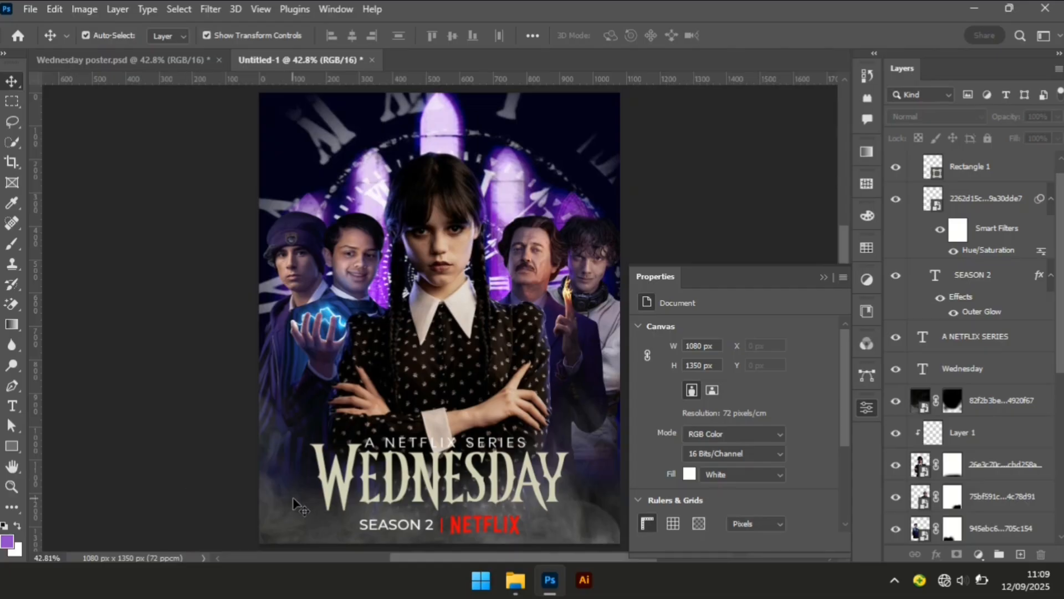
pyautogui.click(299, 524)
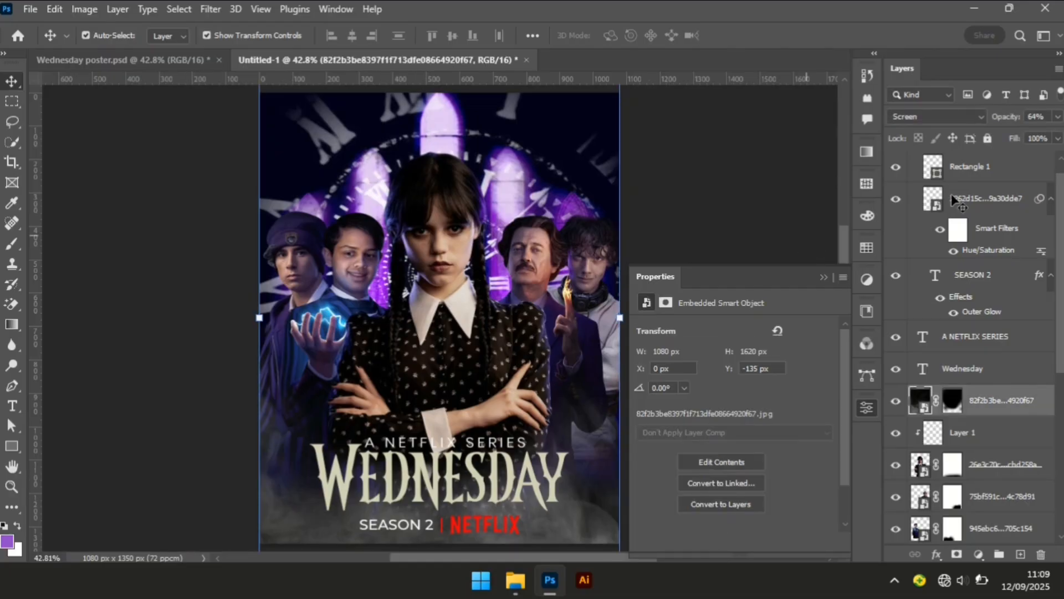
pyautogui.click(704, 172)
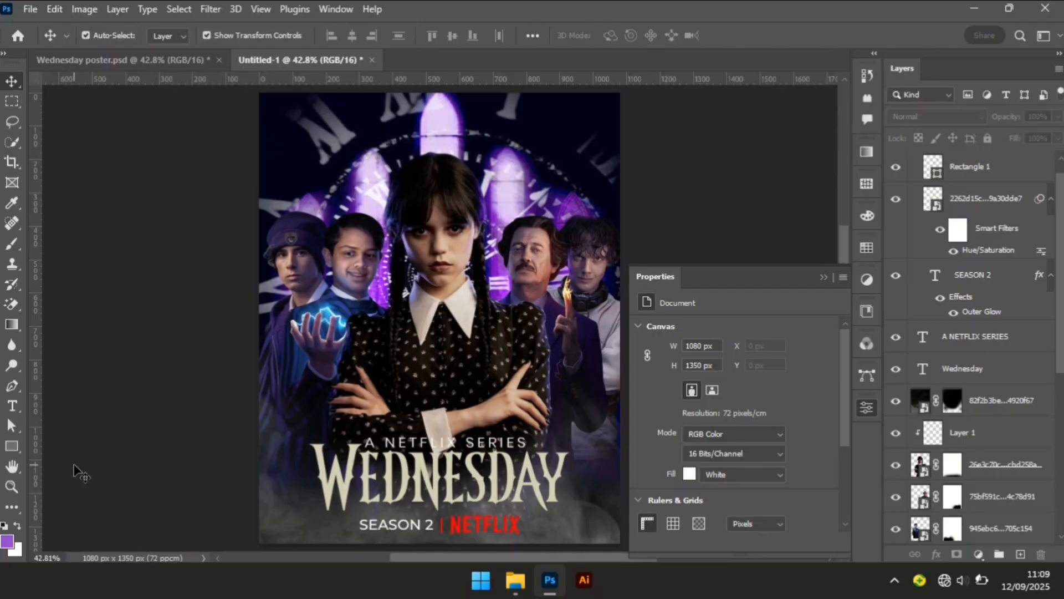
# Select the smoke layer's mask, examine the smoke along the poster's lower edge and the whole composition, and deselect the layer
pyautogui.click(949, 401)
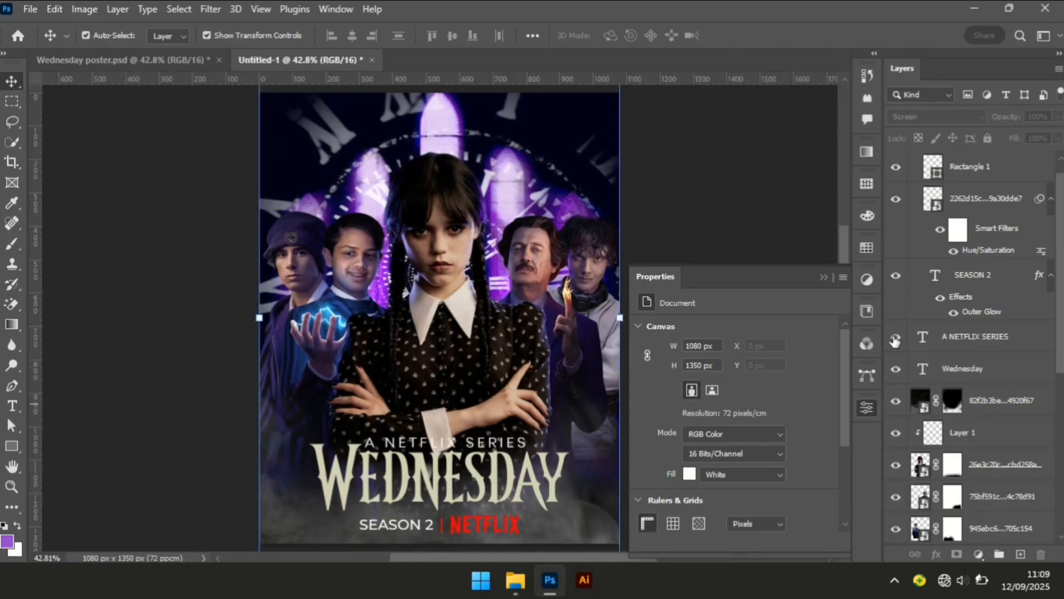
pyautogui.click(823, 277)
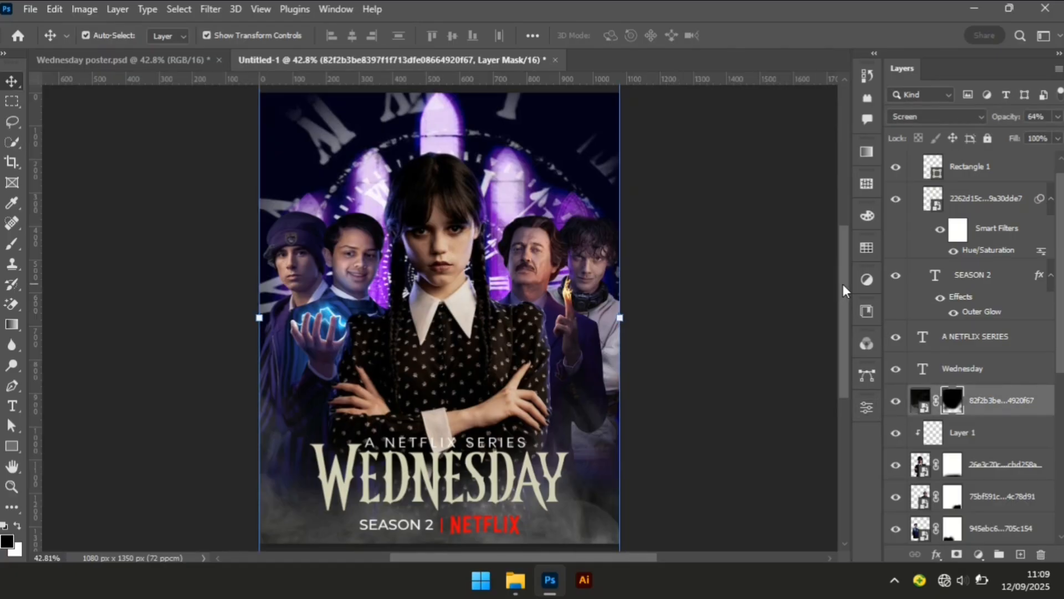
pyautogui.moveTo(842, 284); pyautogui.dragTo(843, 370)
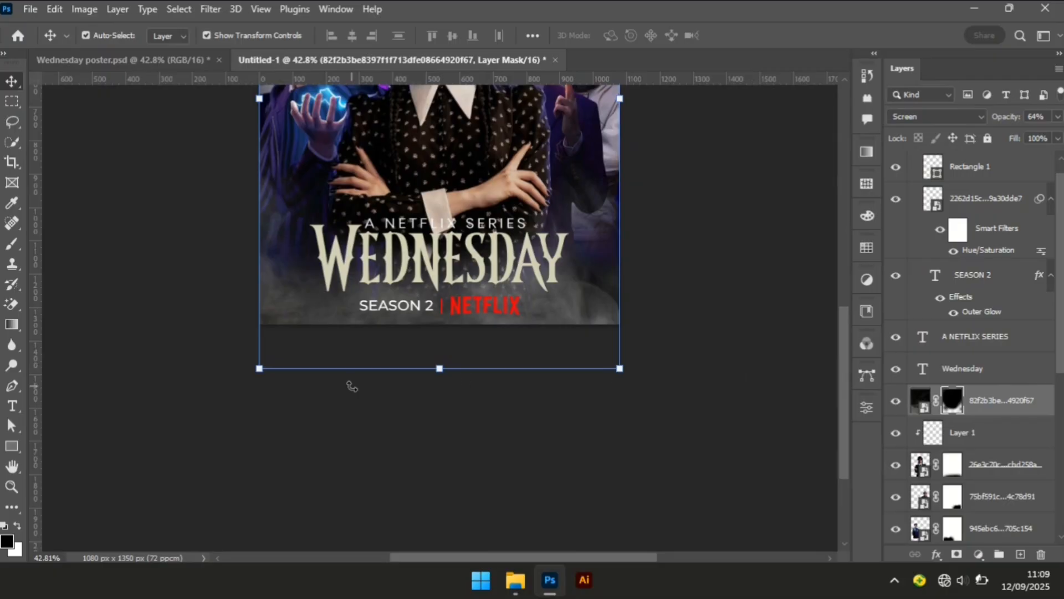
pyautogui.press('b')
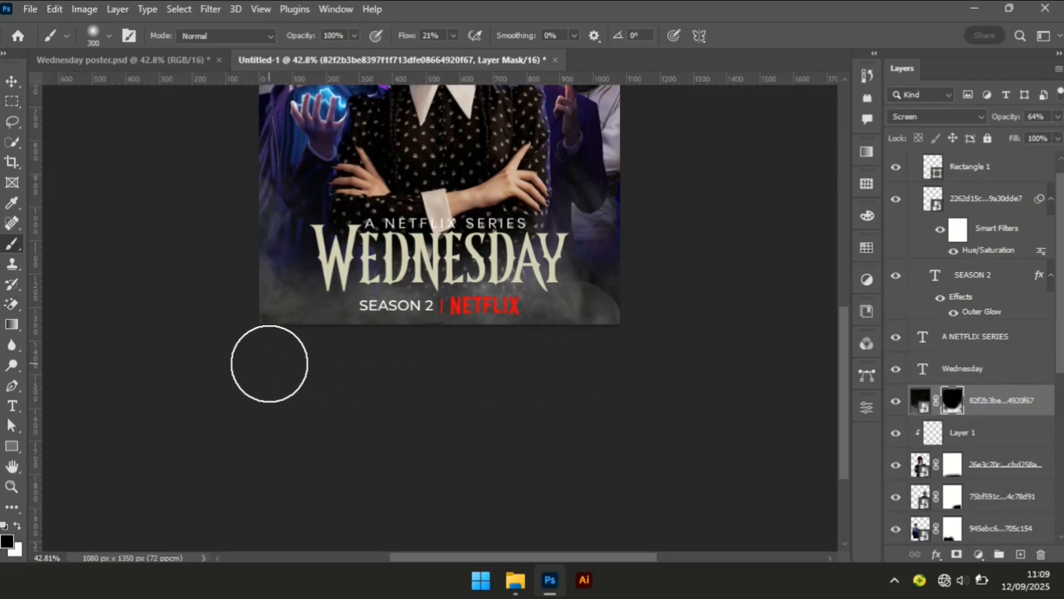
pyautogui.press('z')
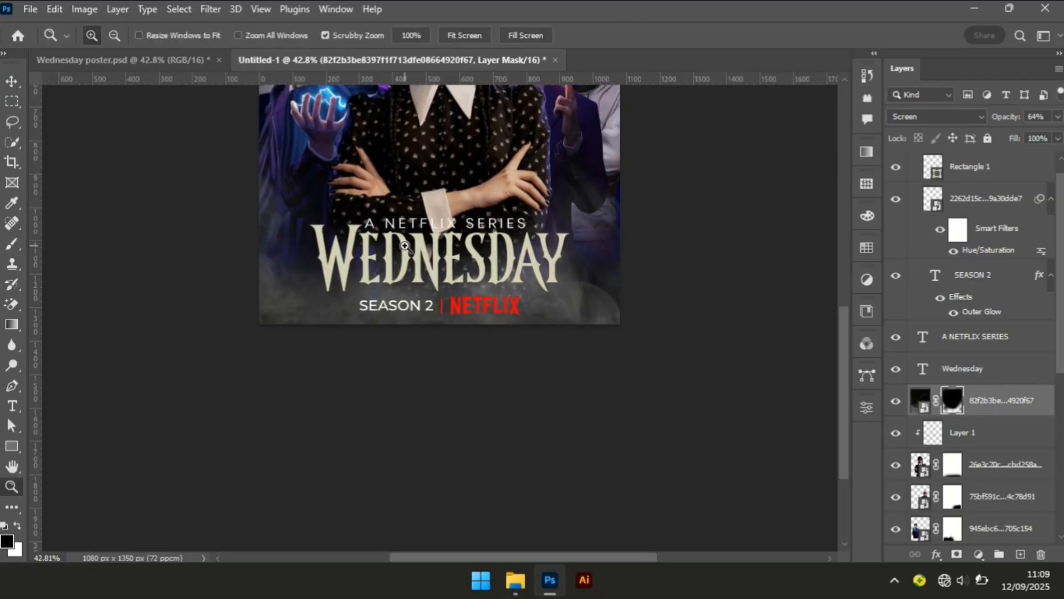
pyautogui.rightClick(405, 245)
pyautogui.click(424, 250)
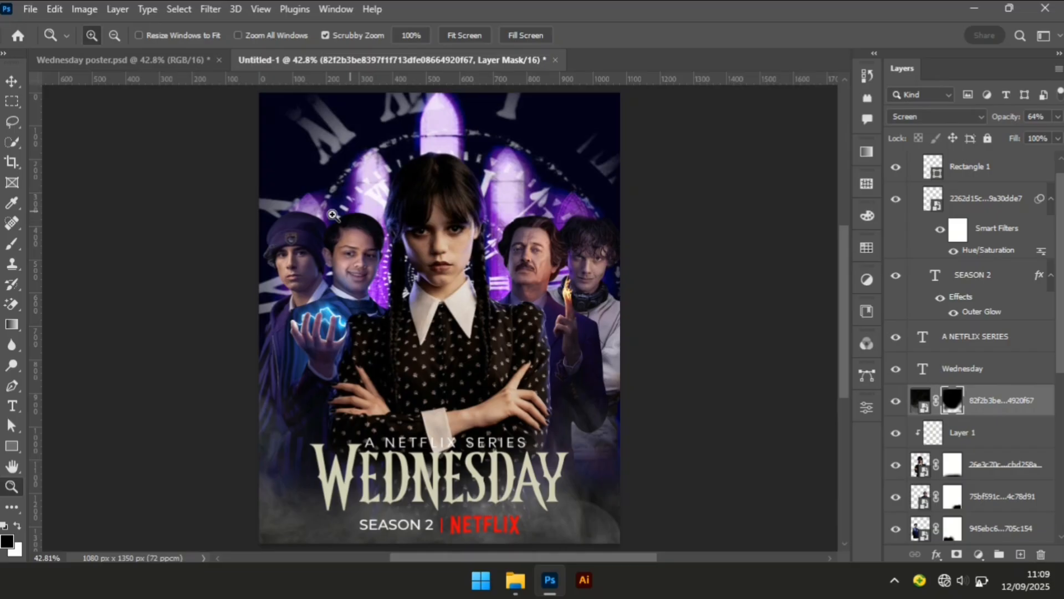
pyautogui.press('v')
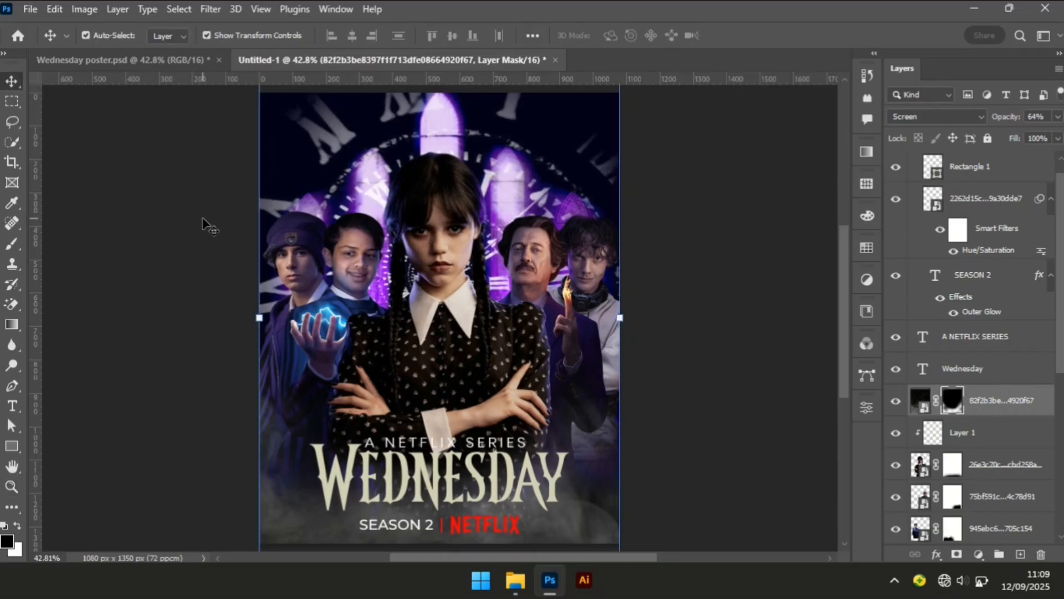
pyautogui.click(202, 224)
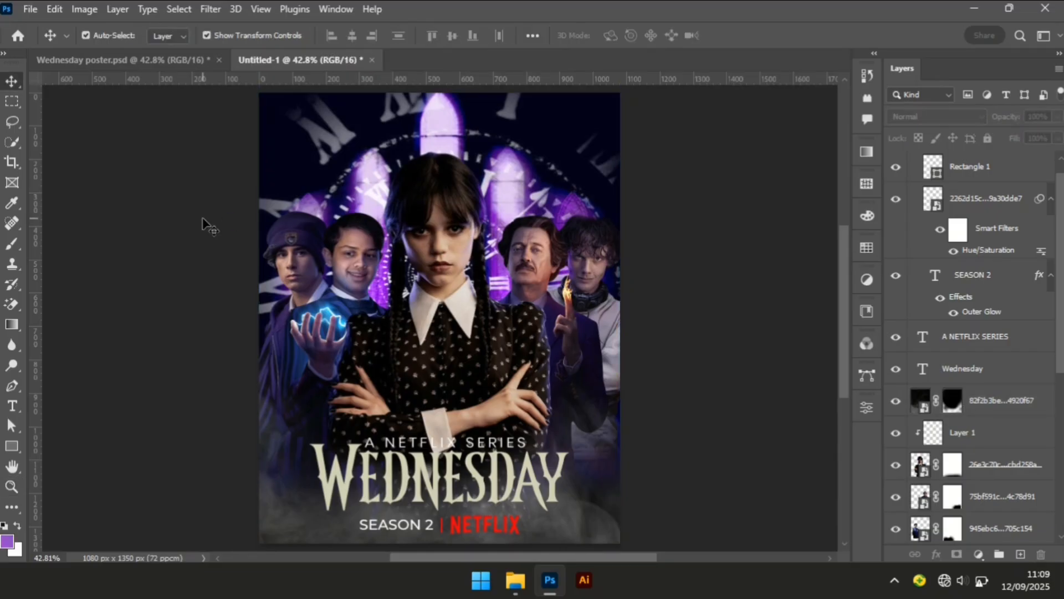